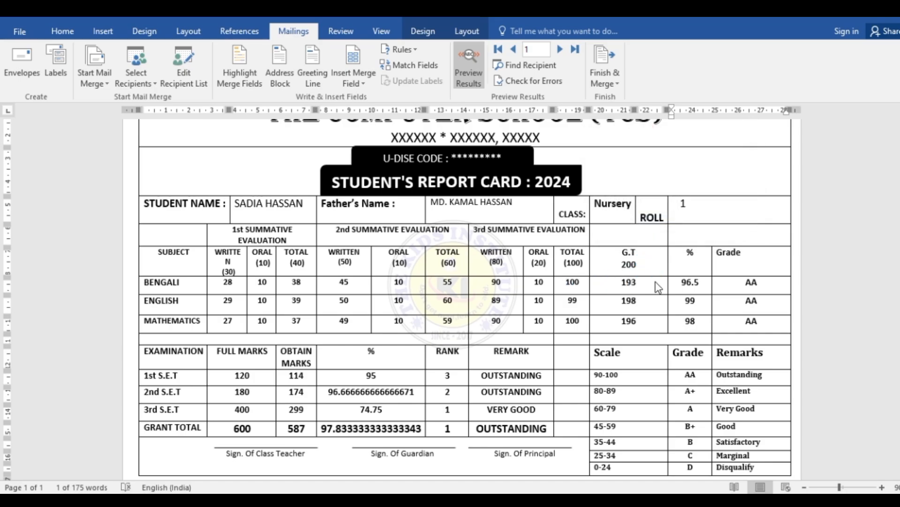
Examine the merged student report cards page by page, from the school header to the grade scale.
{"action": "scroll", "coordinate": [655, 283], "scroll_direction": "down", "scroll_amount": 10}
{"action": "scroll", "coordinate": [657, 281], "scroll_direction": "down", "scroll_amount": 15}
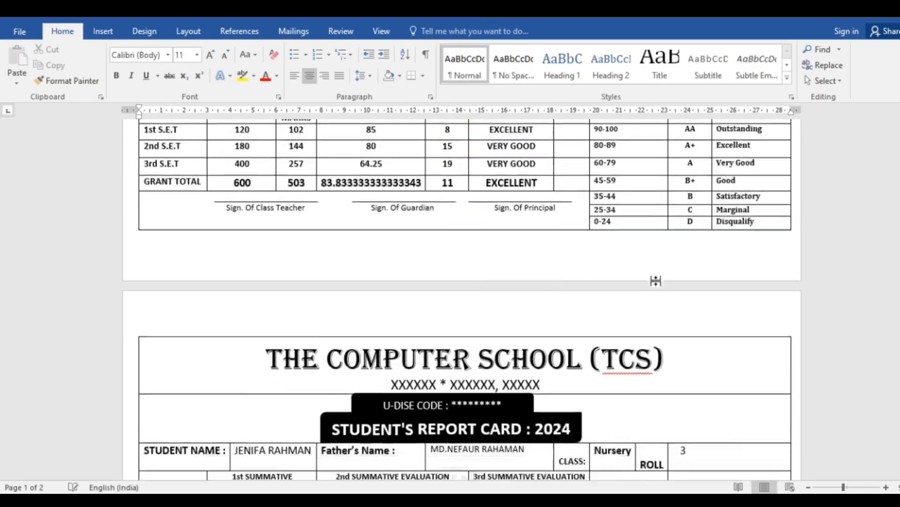
{"action": "scroll", "coordinate": [656, 280], "scroll_direction": "up", "scroll_amount": 10}
{"action": "scroll", "coordinate": [656, 280], "scroll_direction": "up", "scroll_amount": 15}
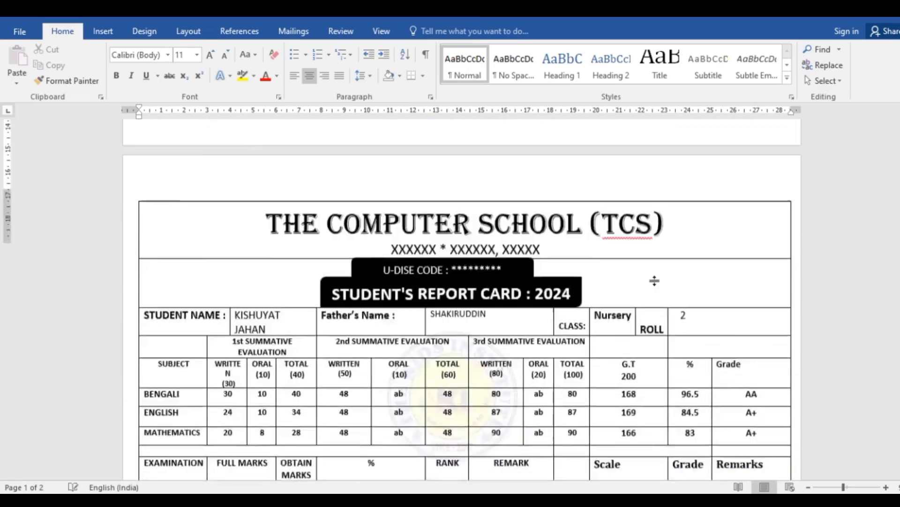
{"action": "scroll", "coordinate": [706, 338], "scroll_direction": "down", "scroll_amount": 10}
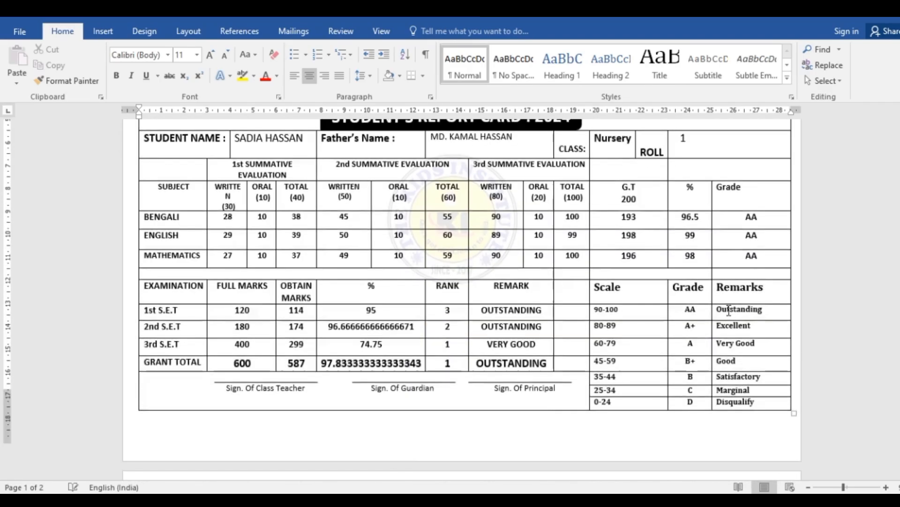
{"action": "scroll", "coordinate": [710, 311], "scroll_direction": "down", "scroll_amount": 8}
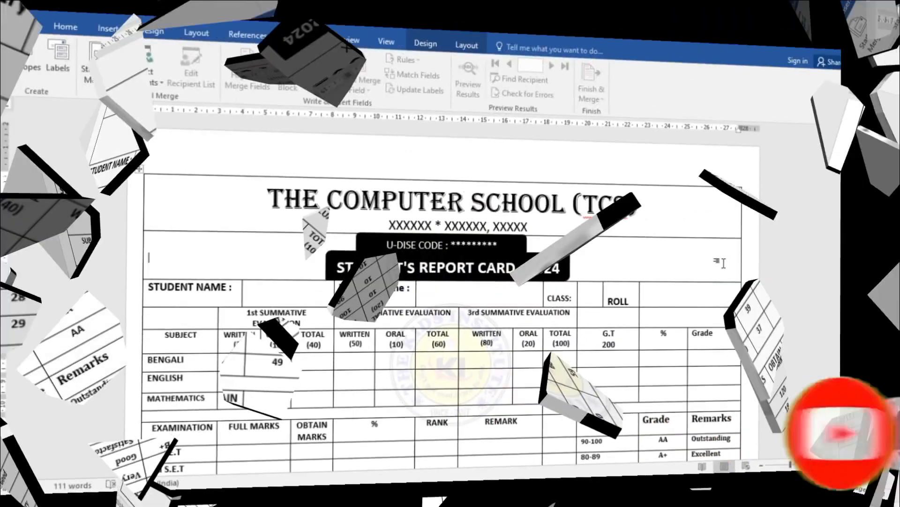
Examine the blank report card template from the school header down to the signature lines.
{"action": "scroll", "coordinate": [330, 226], "scroll_direction": "down", "scroll_amount": 5}
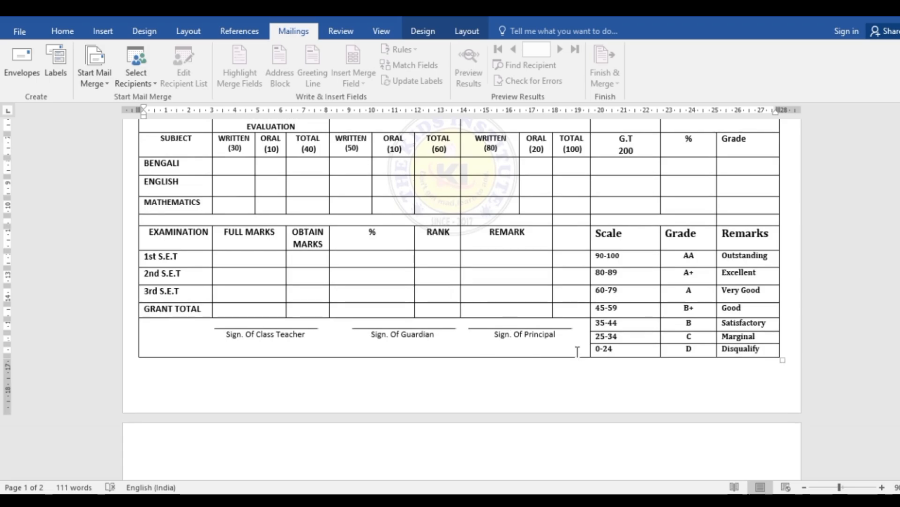
{"action": "scroll", "coordinate": [684, 297], "scroll_direction": "up", "scroll_amount": 5}
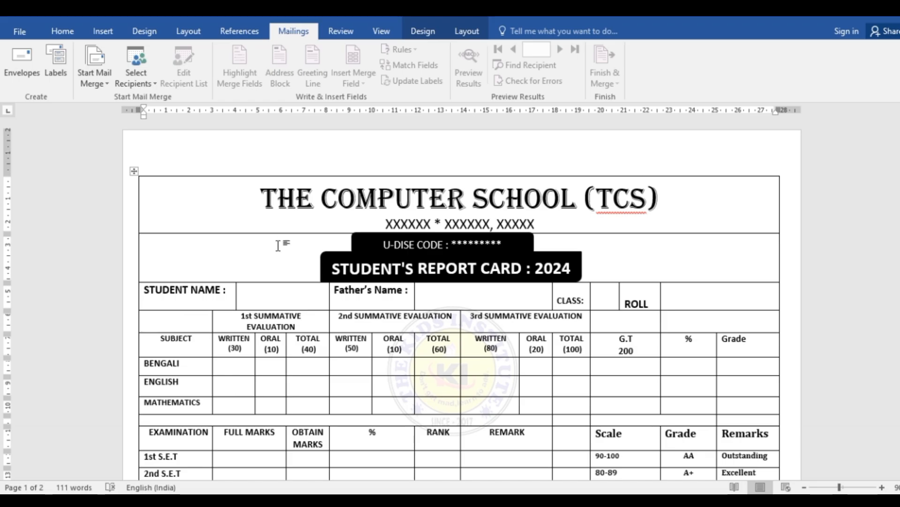
{"action": "scroll", "coordinate": [569, 245], "scroll_direction": "down", "scroll_amount": 3}
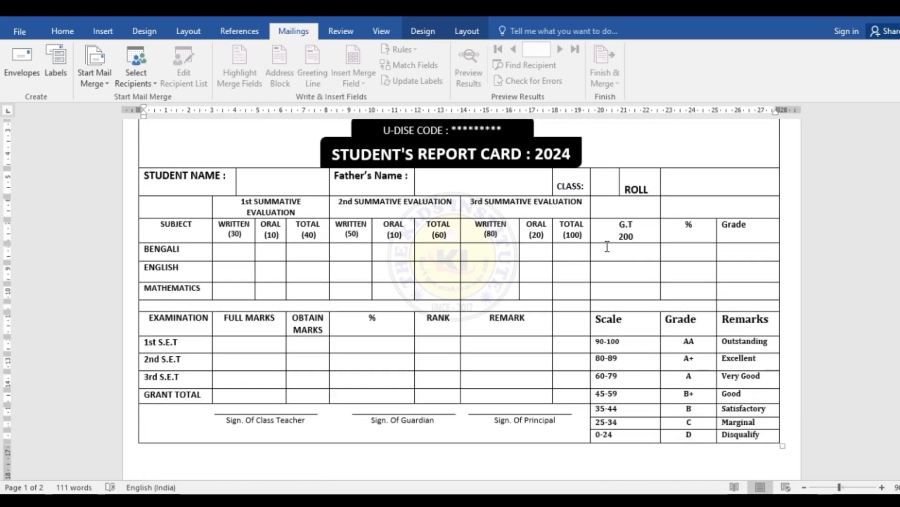
{"action": "scroll", "coordinate": [574, 299], "scroll_direction": "up", "scroll_amount": 2}
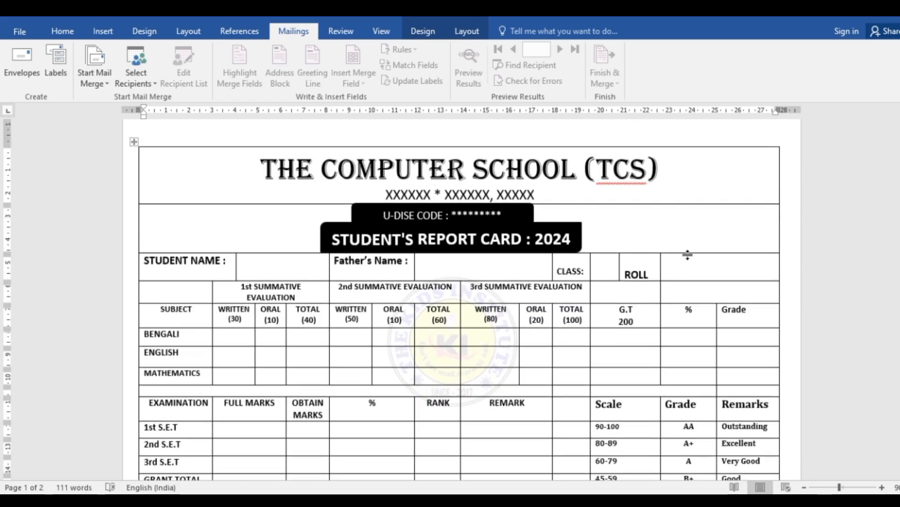
{"action": "scroll", "coordinate": [702, 248], "scroll_direction": "down", "scroll_amount": 1}
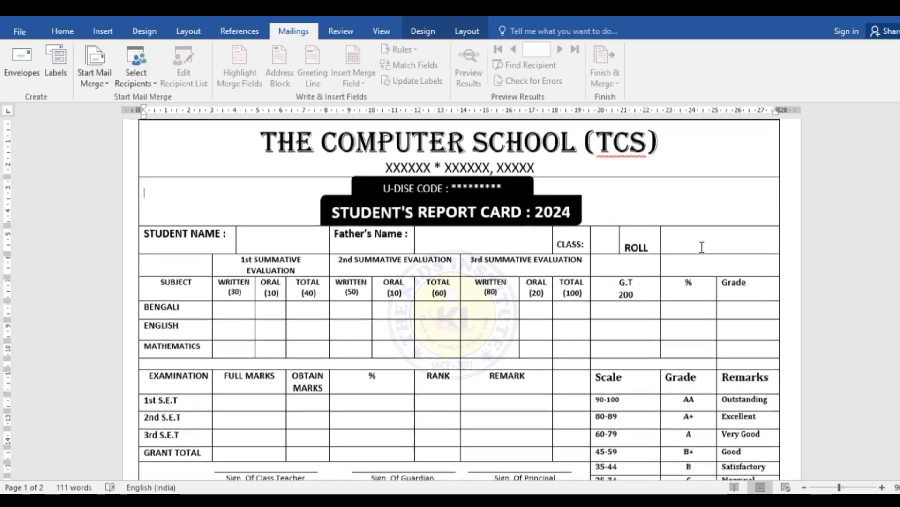
{"action": "scroll", "coordinate": [367, 285], "scroll_direction": "down", "scroll_amount": 2}
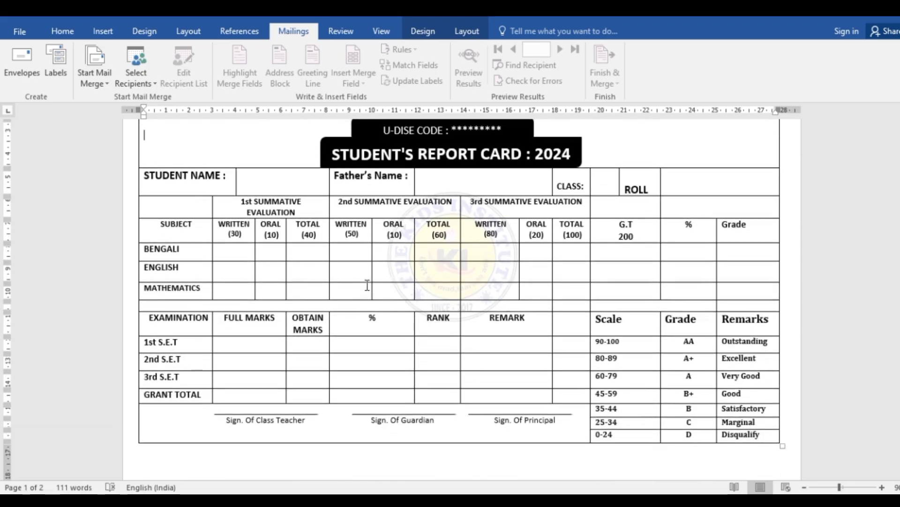
Review the template's subject rows, 1st Summative Evaluation columns, G.T 200 heading and Grant Total row.
{"action": "left_click", "coordinate": [141, 254]}
{"action": "left_click", "coordinate": [173, 267]}
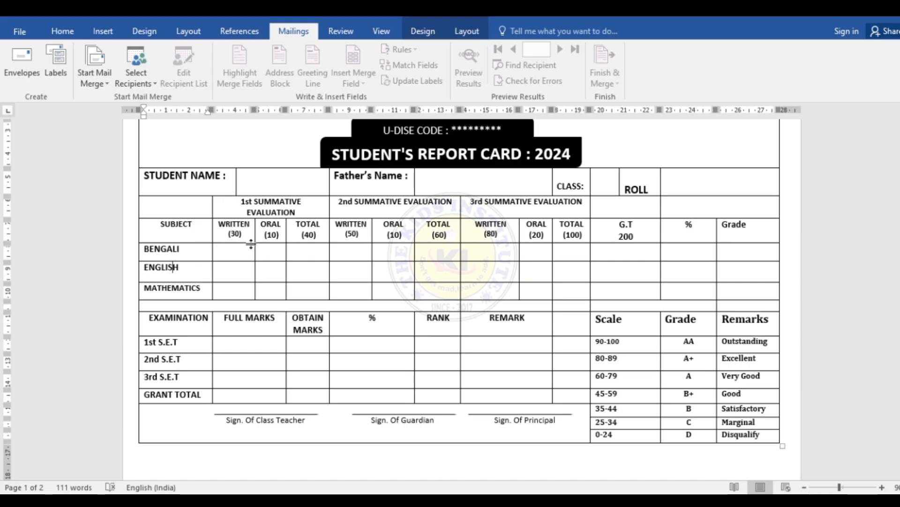
{"action": "left_click_drag", "start_coordinate": [238, 208], "coordinate": [321, 249]}
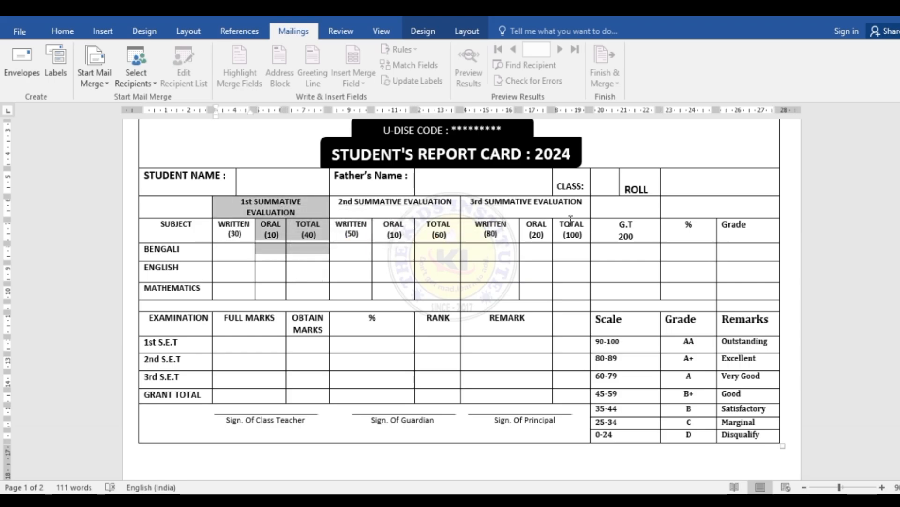
{"action": "left_click_drag", "start_coordinate": [616, 226], "coordinate": [635, 237]}
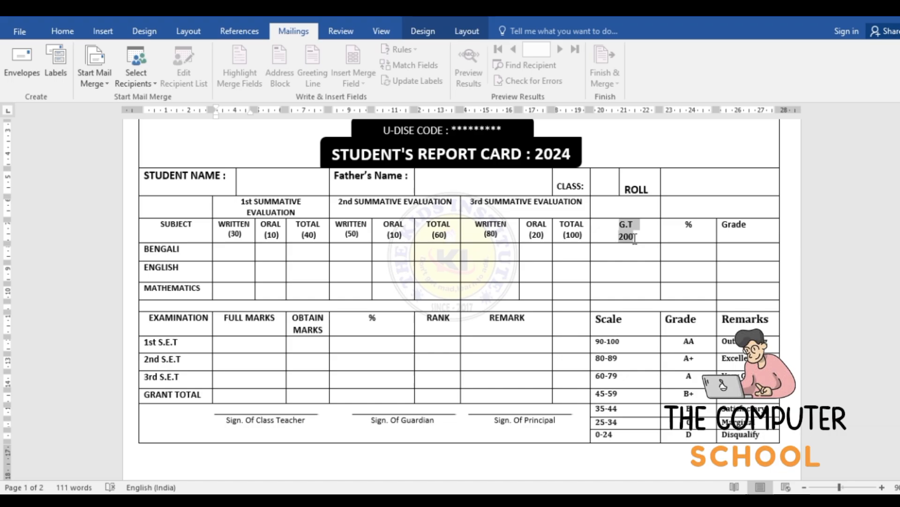
{"action": "left_click", "coordinate": [643, 273]}
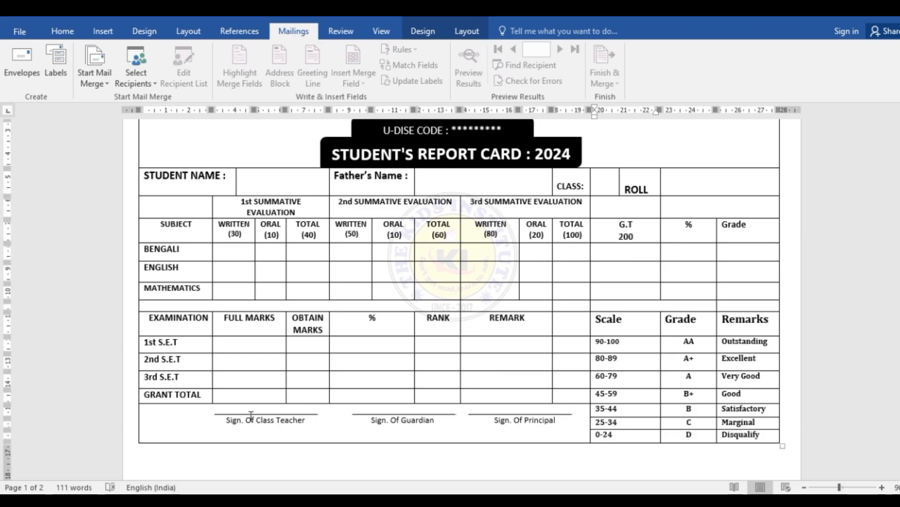
{"action": "left_click_drag", "start_coordinate": [244, 396], "coordinate": [477, 388]}
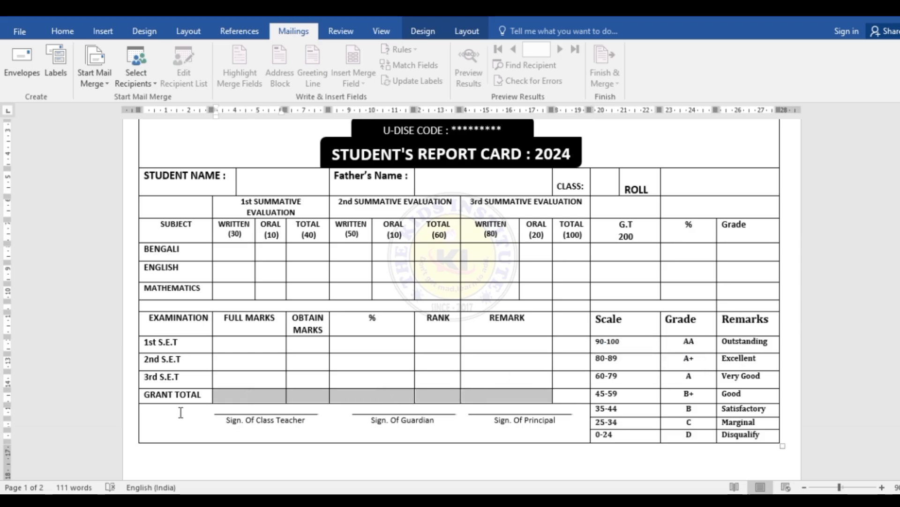
{"action": "left_click", "coordinate": [281, 398]}
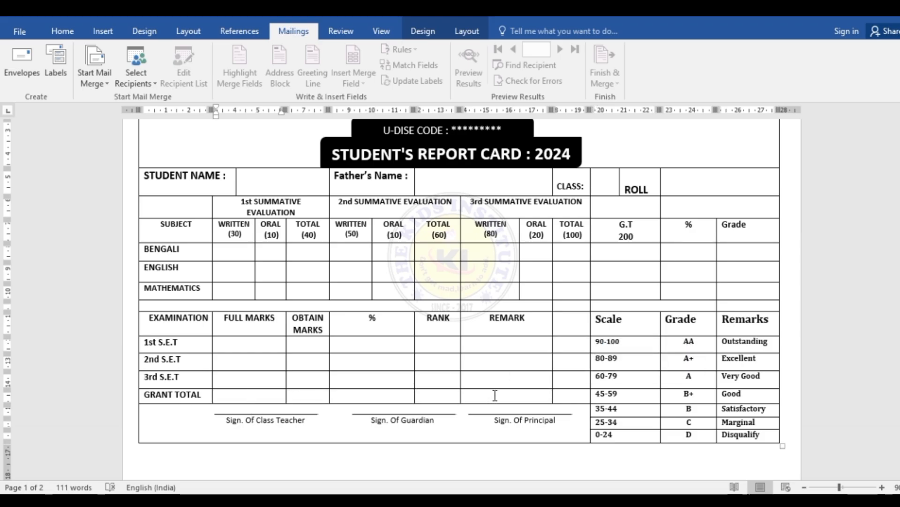
{"action": "left_click", "coordinate": [495, 395]}
{"action": "scroll", "coordinate": [598, 265], "scroll_direction": "up", "scroll_amount": 3}
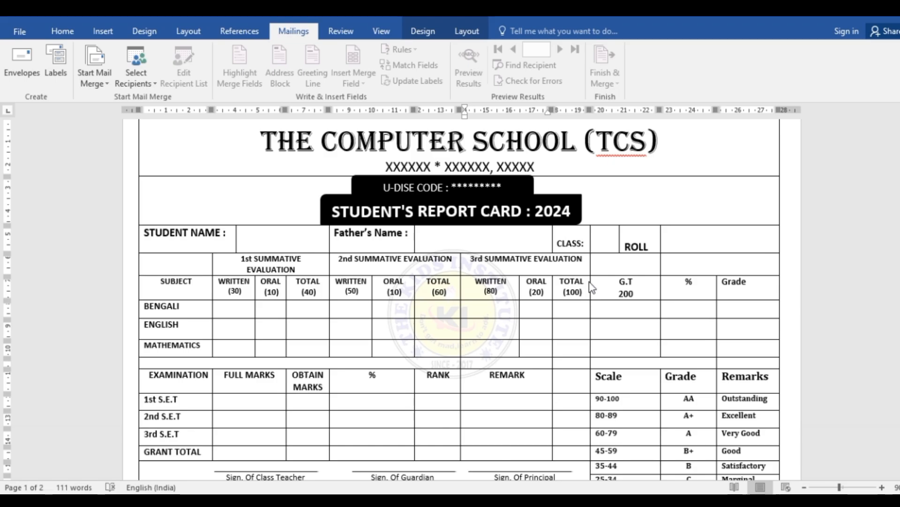
Switch to the Excel marks workbook and review the 1st, 2nd and 3rd evaluation mark columns on the 1ST SEM sheet.
{"action": "key", "text": "alt+Tab"}
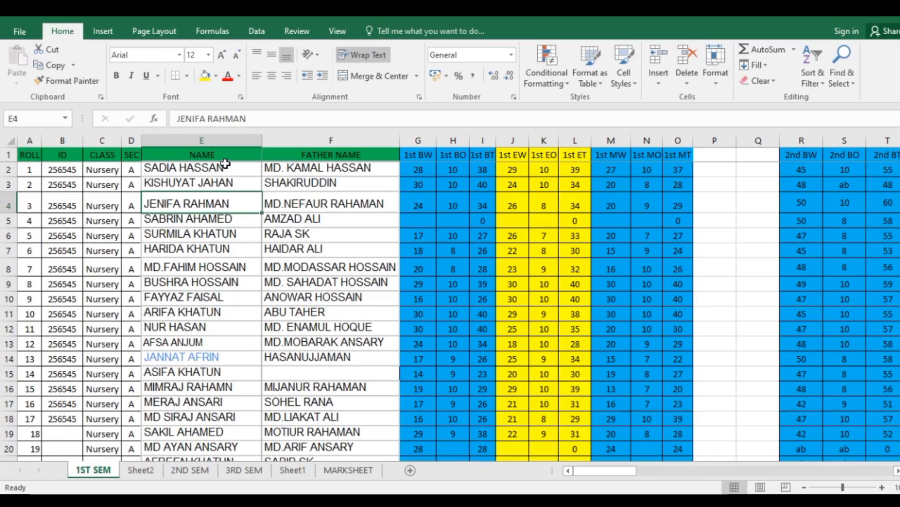
{"action": "left_click_drag", "start_coordinate": [418, 155], "coordinate": [675, 418]}
{"action": "left_click", "coordinate": [428, 159]}
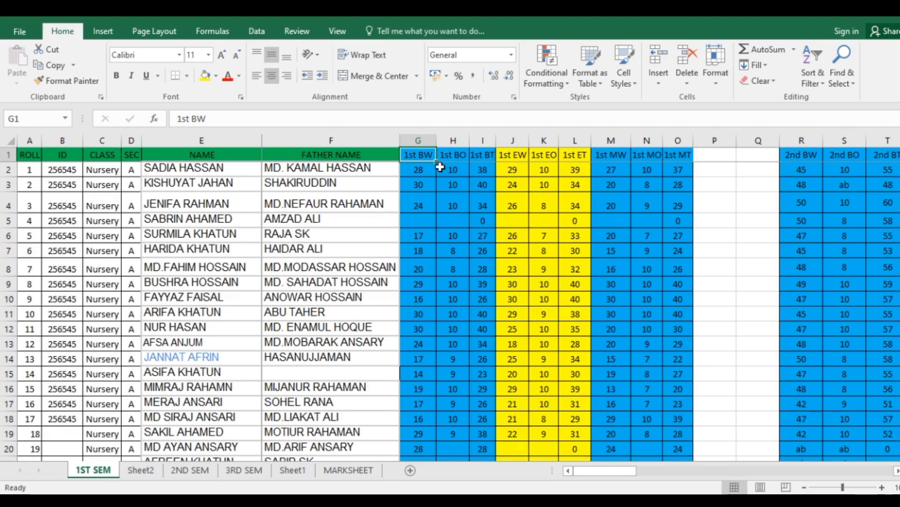
{"action": "left_click_drag", "start_coordinate": [421, 155], "coordinate": [669, 395]}
{"action": "left_click_drag", "start_coordinate": [609, 469], "coordinate": [650, 470]}
{"action": "mouse_move", "coordinate": [392, 154]}
{"action": "left_mouse_down"}
{"action": "mouse_move", "coordinate": [703, 153]}
{"action": "mouse_move", "coordinate": [769, 169]}
{"action": "mouse_move", "coordinate": [750, 297]}
{"action": "mouse_move", "coordinate": [747, 448]}
{"action": "left_mouse_up"}
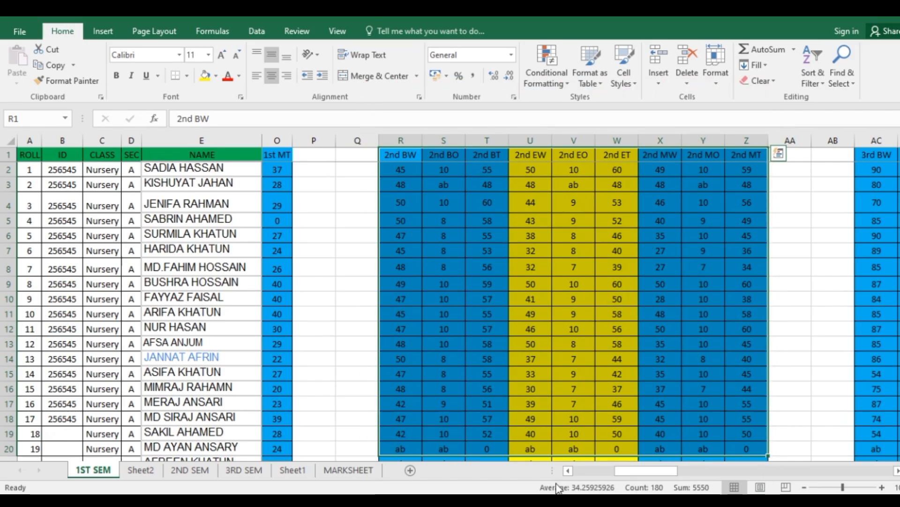
{"action": "left_click_drag", "start_coordinate": [622, 469], "coordinate": [685, 467]}
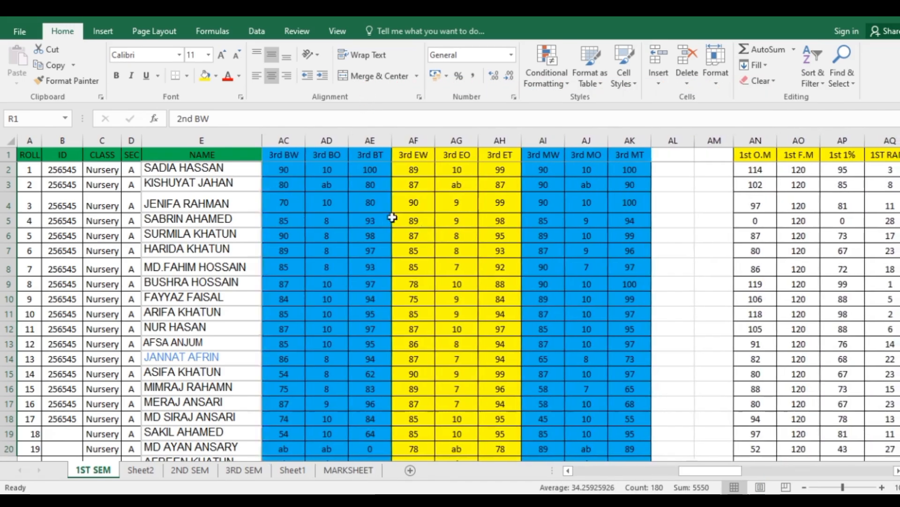
{"action": "mouse_move", "coordinate": [288, 156]}
{"action": "left_mouse_down"}
{"action": "mouse_move", "coordinate": [416, 181]}
{"action": "mouse_move", "coordinate": [607, 164]}
{"action": "mouse_move", "coordinate": [607, 357]}
{"action": "mouse_move", "coordinate": [613, 428]}
{"action": "mouse_move", "coordinate": [623, 444]}
{"action": "left_mouse_up"}
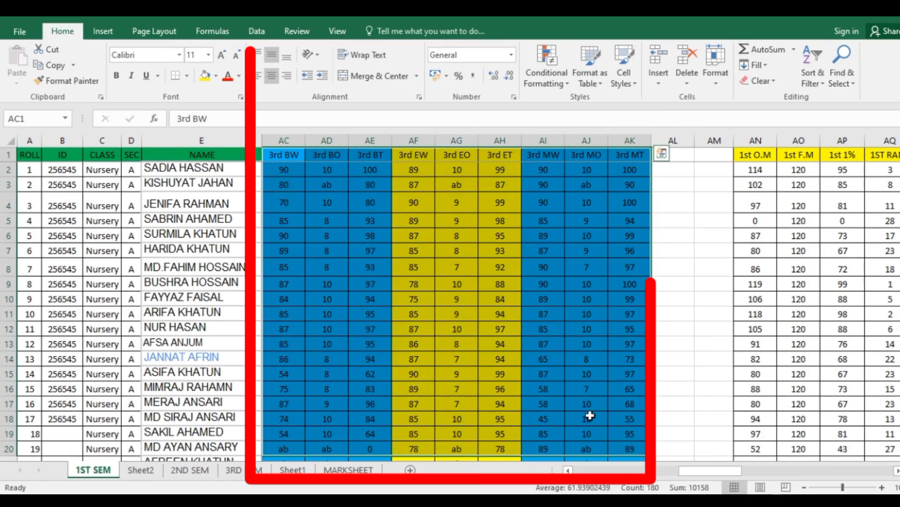
Review the obtained marks, full marks, percentage, rank and remark columns for the evaluations, including the 1st percentage formula in AP2.
{"action": "left_click_drag", "start_coordinate": [729, 471], "coordinate": [766, 471]}
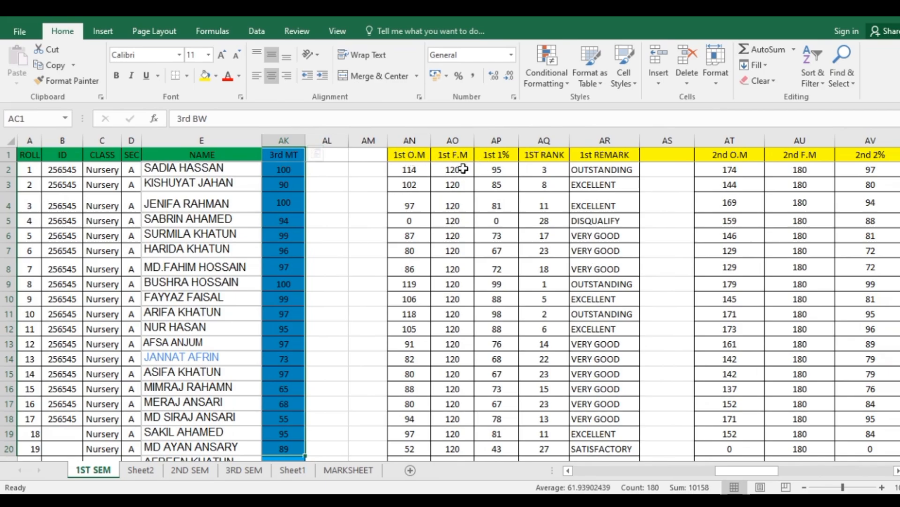
{"action": "left_click_drag", "start_coordinate": [411, 157], "coordinate": [415, 317]}
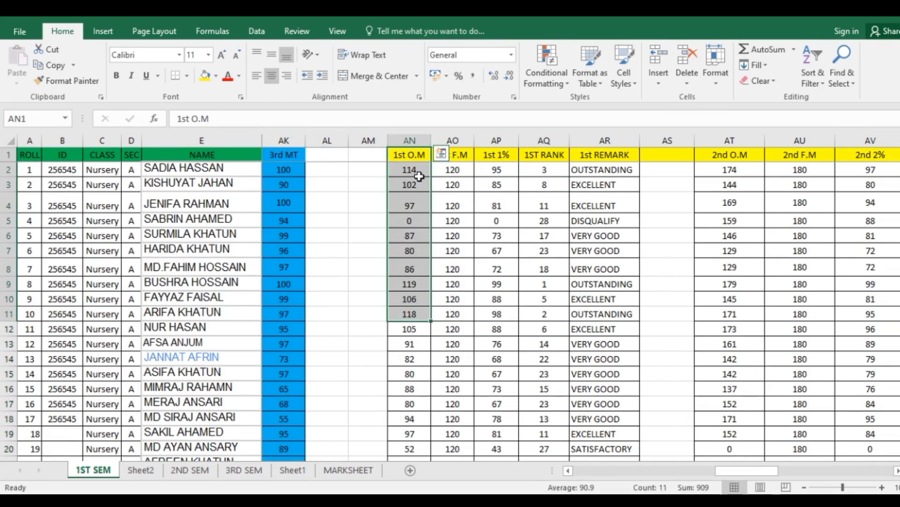
{"action": "left_click_drag", "start_coordinate": [415, 155], "coordinate": [407, 286]}
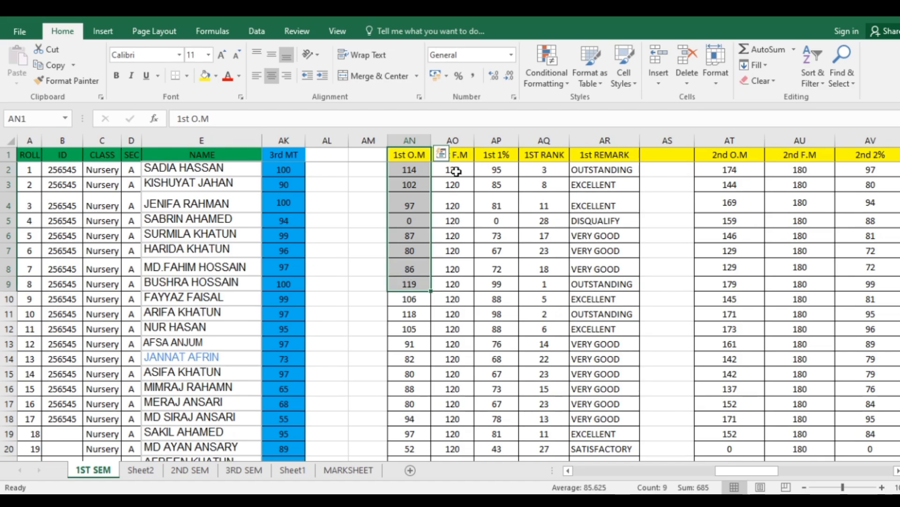
{"action": "left_click_drag", "start_coordinate": [462, 156], "coordinate": [452, 316]}
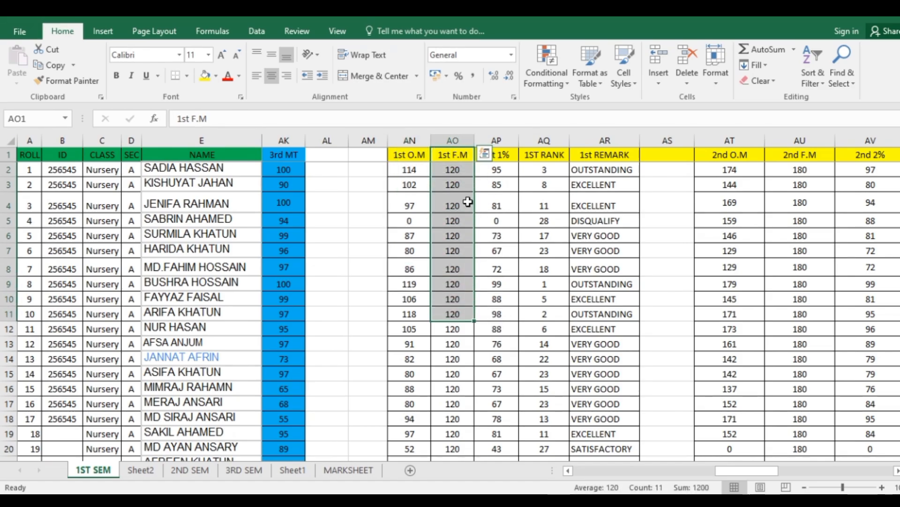
{"action": "left_click_drag", "start_coordinate": [499, 168], "coordinate": [502, 185]}
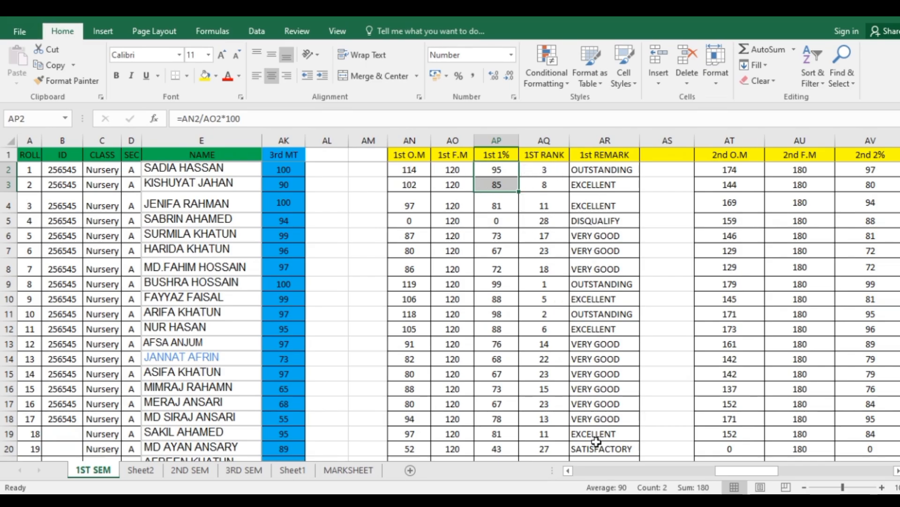
{"action": "left_click_drag", "start_coordinate": [750, 470], "coordinate": [788, 471]}
{"action": "left_click_drag", "start_coordinate": [345, 157], "coordinate": [525, 388]}
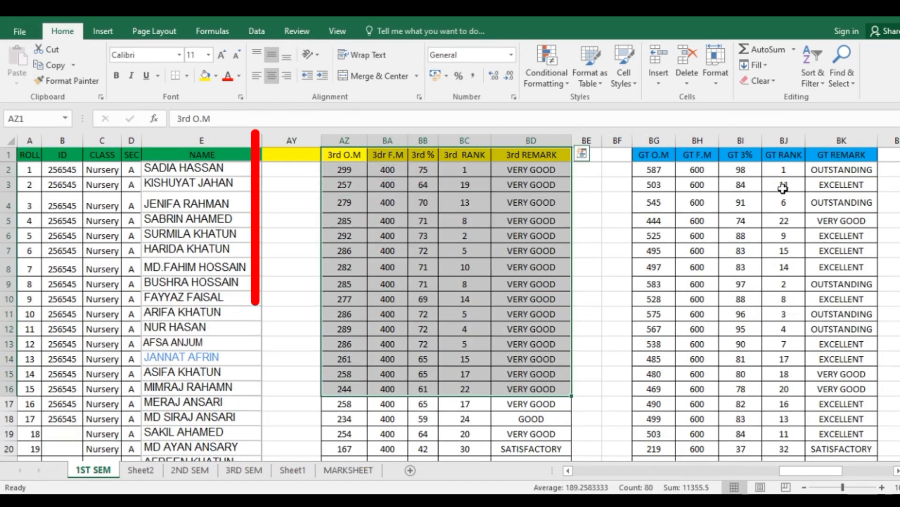
Inspect the GT result columns in the marks sheet and compare them with the Grant Total row of the Word report card.
{"action": "left_click_drag", "start_coordinate": [818, 472], "coordinate": [837, 472]}
{"action": "left_click", "coordinate": [477, 158]}
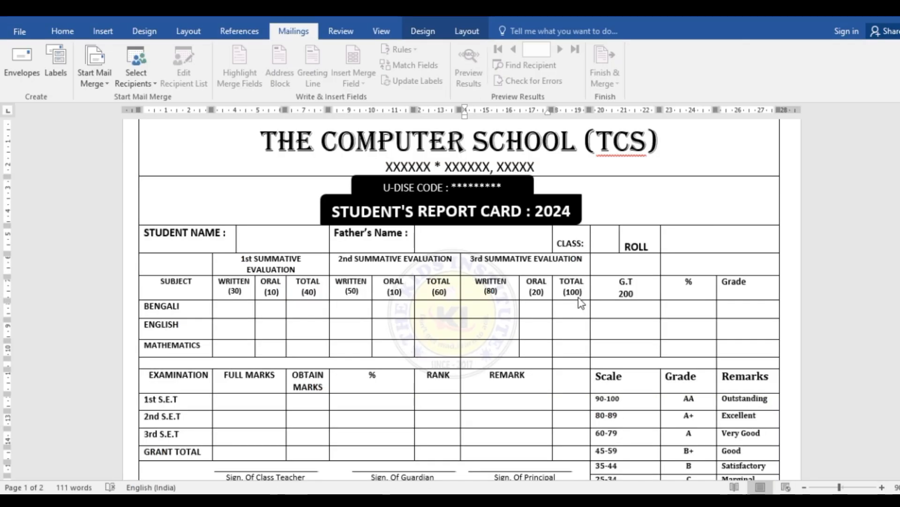
{"action": "scroll", "coordinate": [352, 293], "scroll_direction": "down", "scroll_amount": 3}
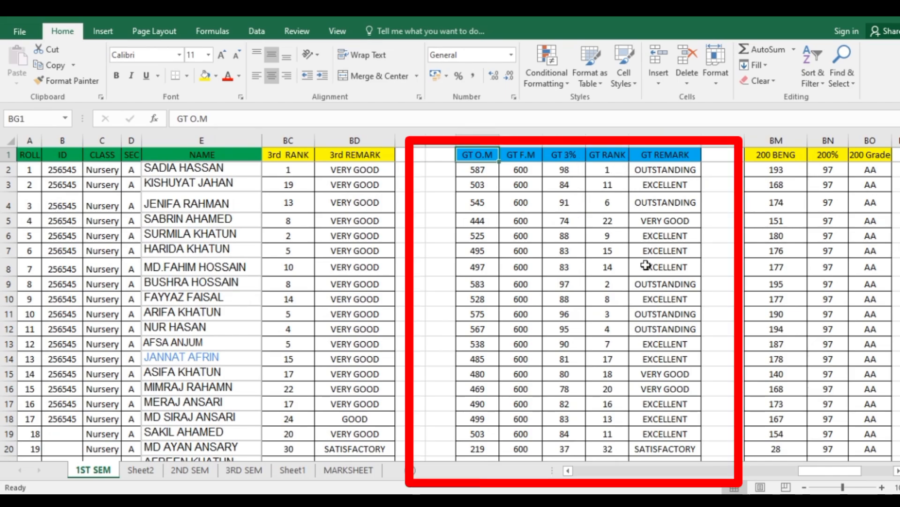
Review the 200-mark total, percentage and grade columns for Bengali, English and Math in Excel, including the grade formula in BO2.
{"action": "left_click_drag", "start_coordinate": [809, 471], "coordinate": [846, 472]}
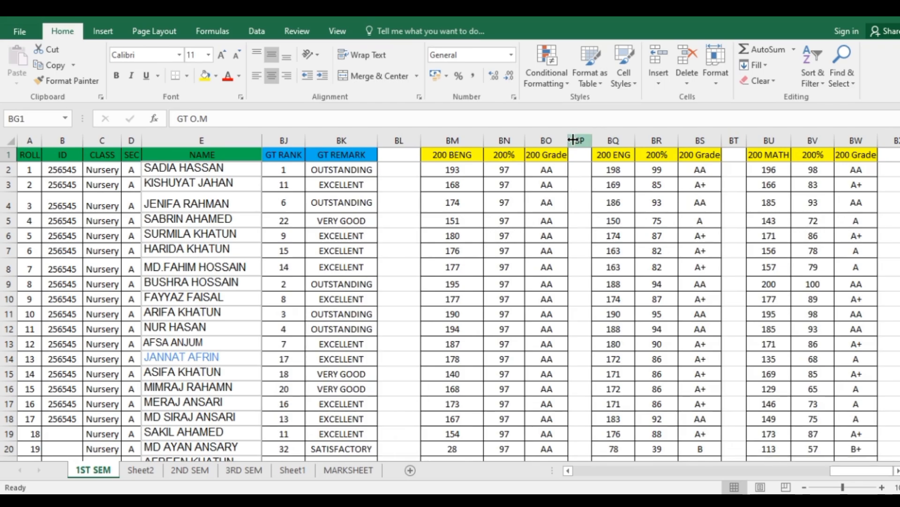
{"action": "mouse_move", "coordinate": [433, 154]}
{"action": "left_mouse_down"}
{"action": "mouse_move", "coordinate": [824, 155]}
{"action": "mouse_move", "coordinate": [844, 187]}
{"action": "mouse_move", "coordinate": [839, 449]}
{"action": "left_mouse_up"}
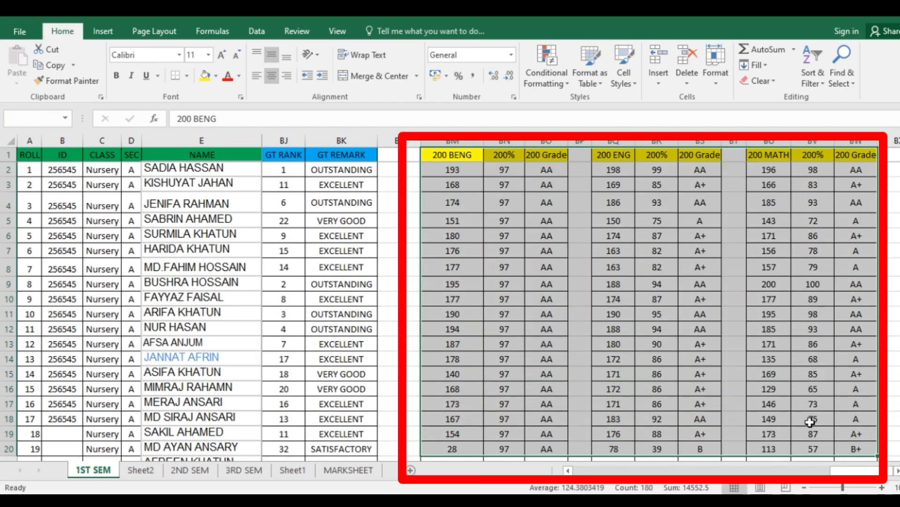
{"action": "left_click", "coordinate": [482, 207]}
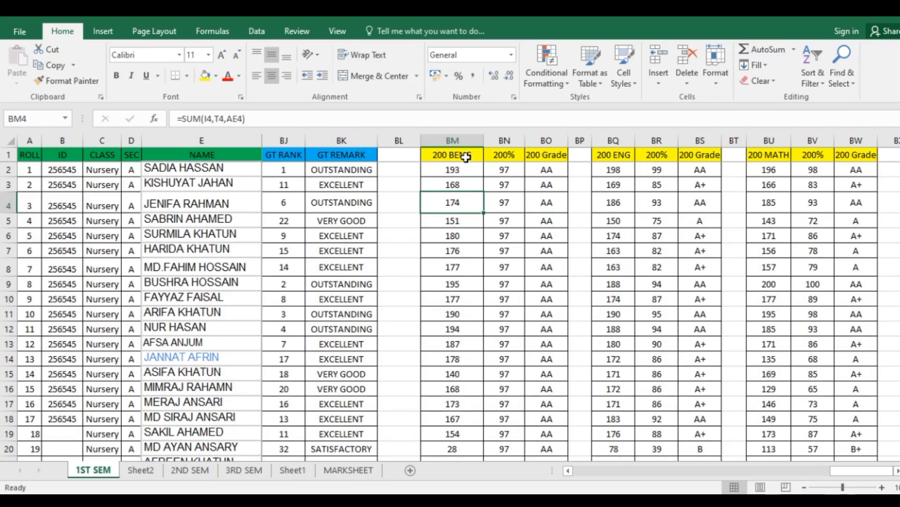
{"action": "left_click_drag", "start_coordinate": [461, 170], "coordinate": [462, 360]}
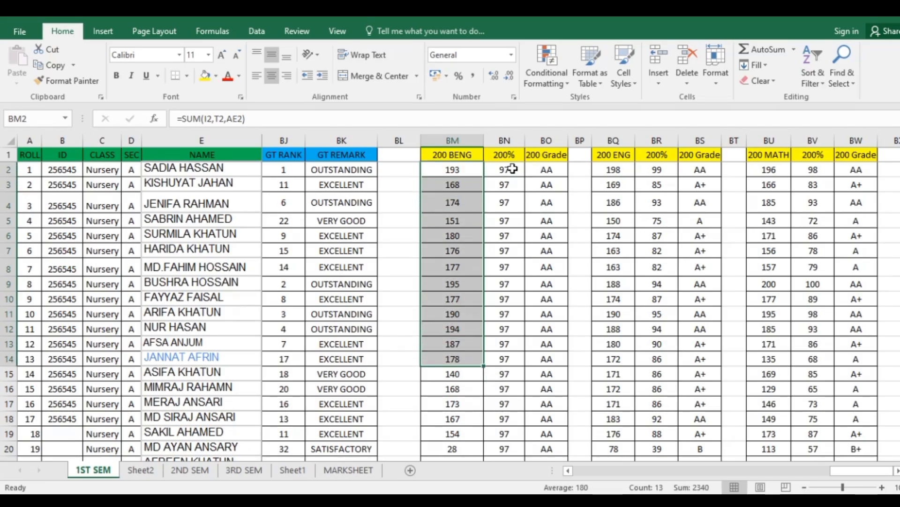
{"action": "left_click_drag", "start_coordinate": [513, 169], "coordinate": [504, 314]}
{"action": "left_click", "coordinate": [549, 174]}
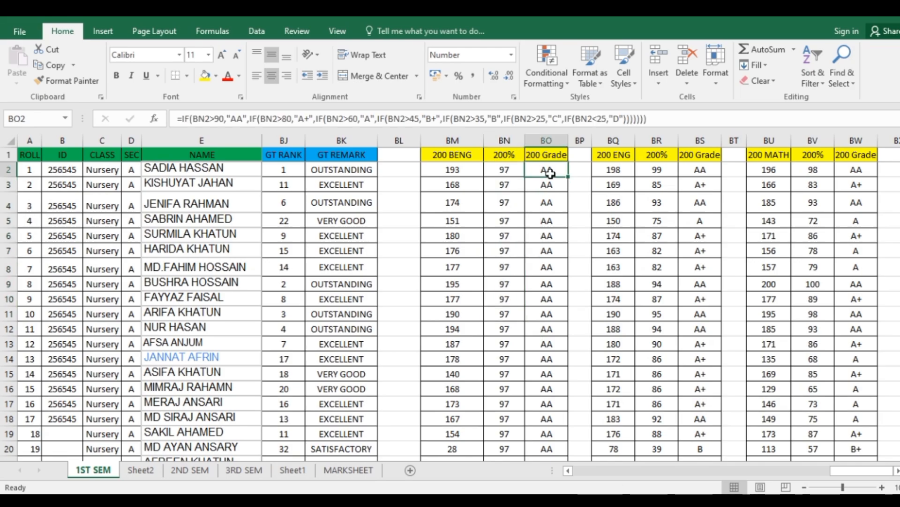
Compare the 200-mark total, percentage and grade columns in Excel with the G.T 200, % and Grade cells of the Word report card.
{"action": "left_click", "coordinate": [628, 157]}
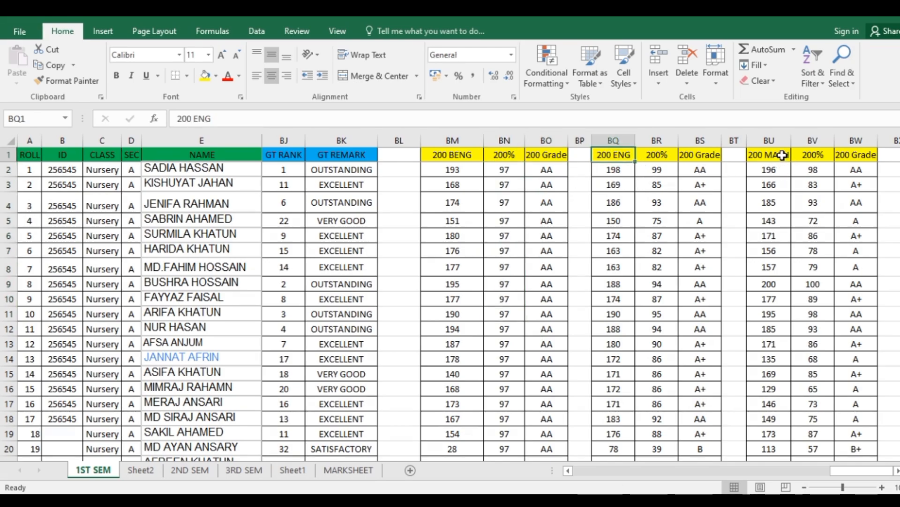
{"action": "left_click", "coordinate": [781, 156]}
{"action": "left_click_drag", "start_coordinate": [790, 163], "coordinate": [830, 240]}
{"action": "key", "text": "alt+Tab"}
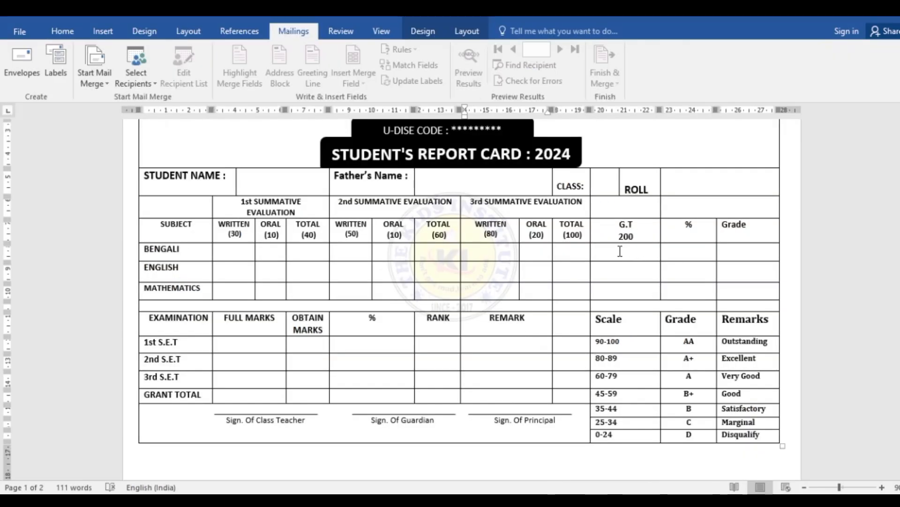
{"action": "mouse_move", "coordinate": [629, 252]}
{"action": "left_mouse_down"}
{"action": "mouse_move", "coordinate": [740, 252]}
{"action": "mouse_move", "coordinate": [751, 294]}
{"action": "left_mouse_up"}
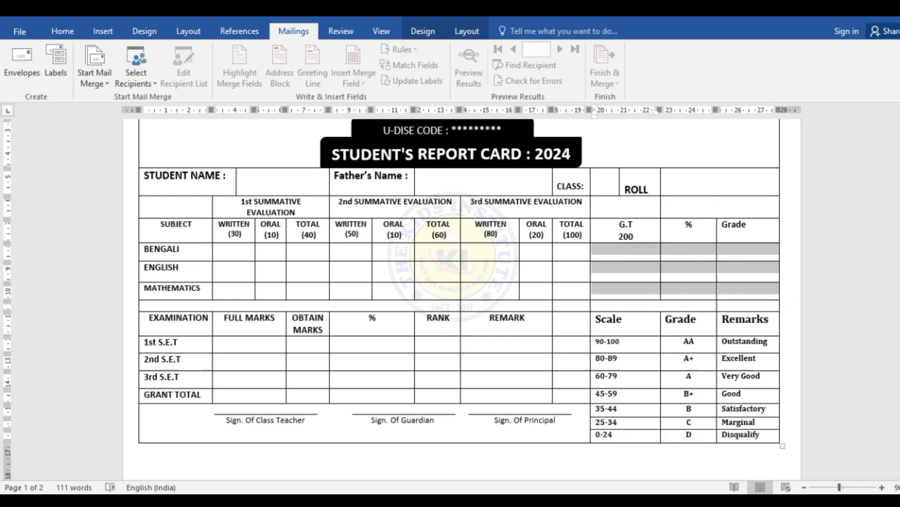
{"action": "mouse_move", "coordinate": [579, 501]}
{"action": "left_click", "coordinate": [580, 453]}
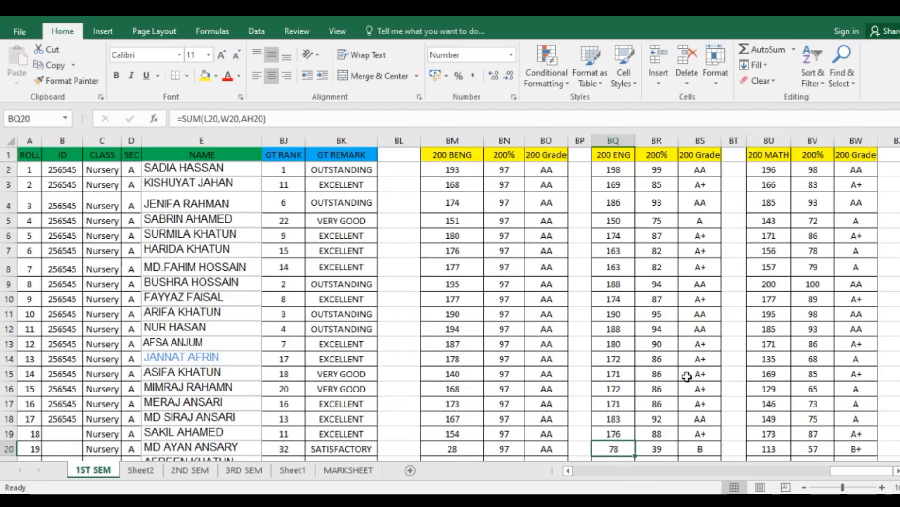
{"action": "left_click_drag", "start_coordinate": [452, 155], "coordinate": [846, 389]}
{"action": "left_click", "coordinate": [710, 365]}
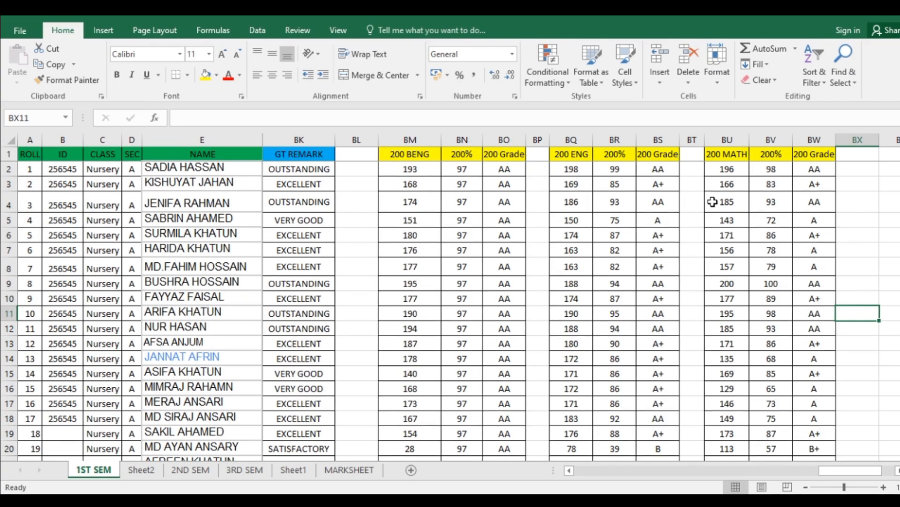
Clear the 1st BT column totals and enter =SUM(G2:H2) in cell I2.
{"action": "left_click_drag", "start_coordinate": [860, 472], "coordinate": [605, 473]}
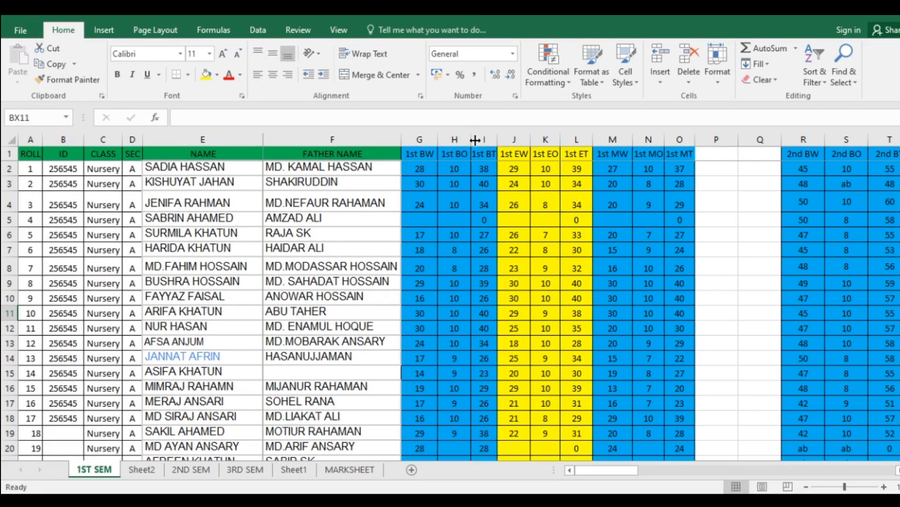
{"action": "left_click_drag", "start_coordinate": [486, 171], "coordinate": [495, 461]}
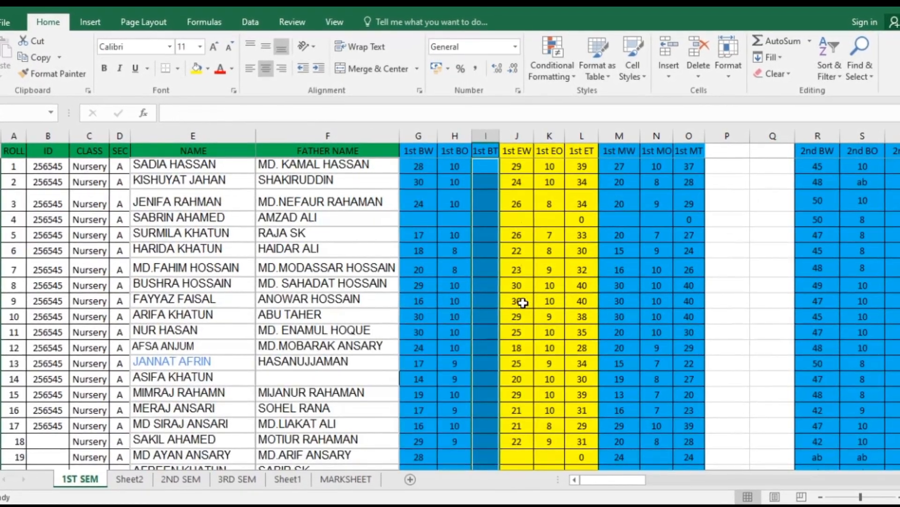
{"action": "left_click", "coordinate": [485, 167]}
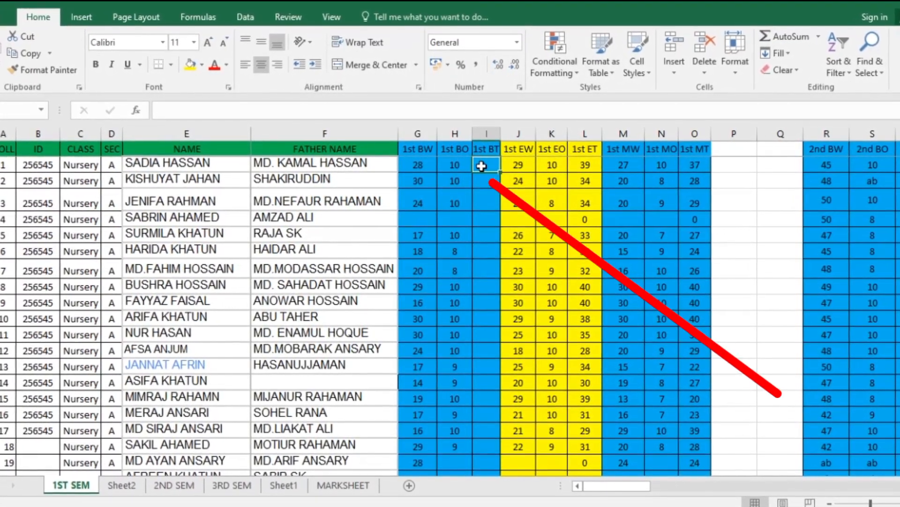
{"action": "type", "text": "=sum"}
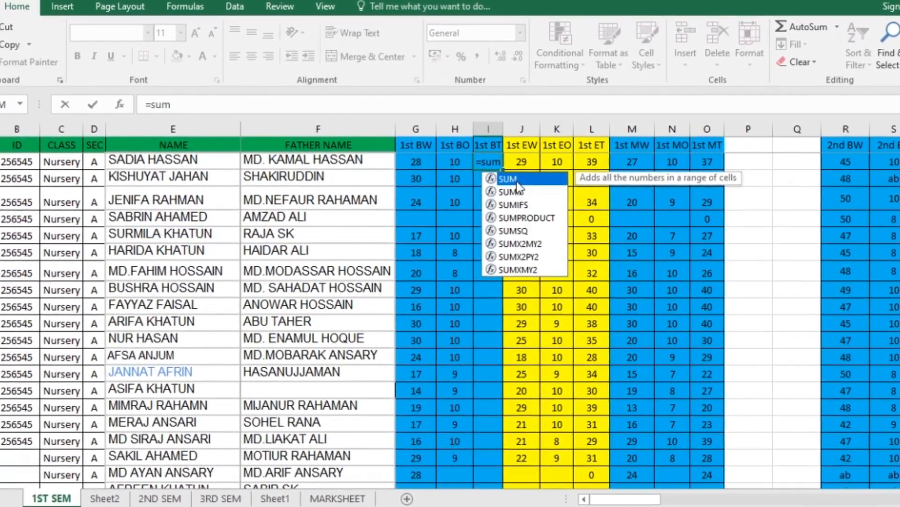
{"action": "double_click", "coordinate": [516, 179]}
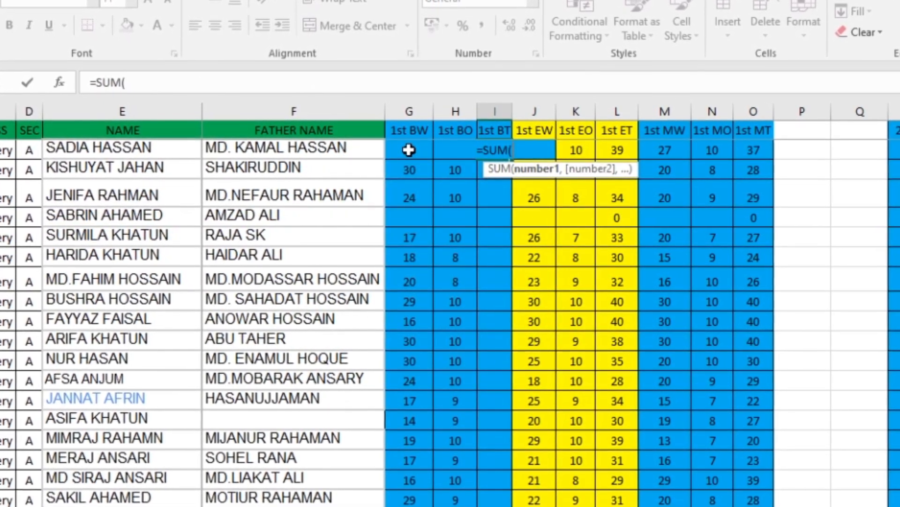
{"action": "left_click_drag", "start_coordinate": [410, 150], "coordinate": [444, 151]}
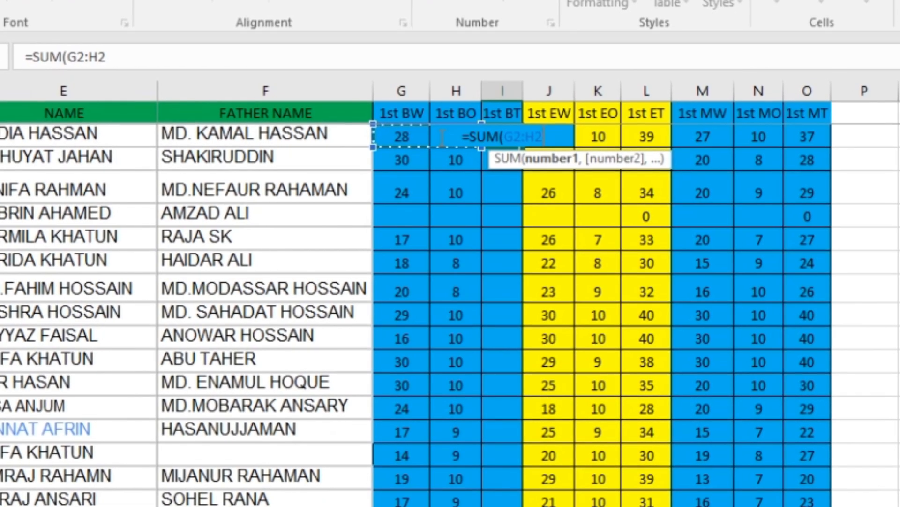
{"action": "type", "text": ")"}
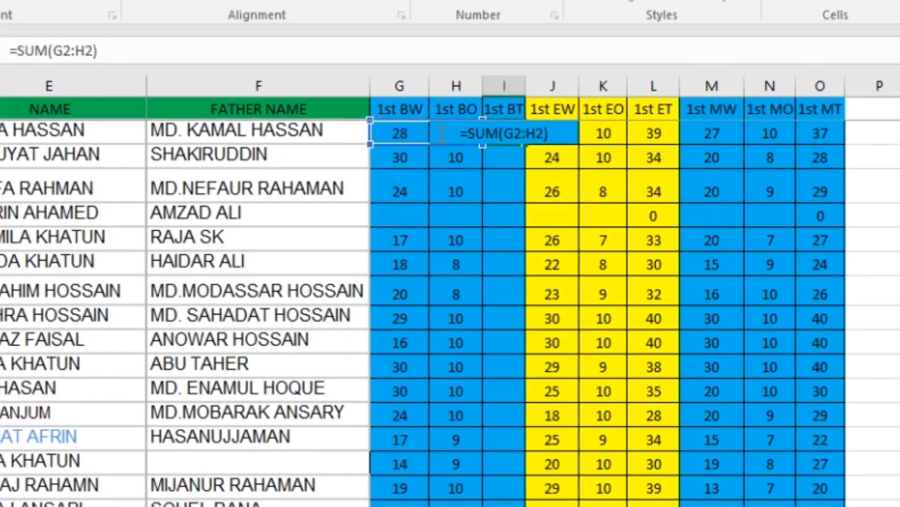
{"action": "key", "text": "Return"}
Fill the I2 sum formula down the 1st BT column for all students and check the copied formula in I3.
{"action": "left_click", "coordinate": [510, 133]}
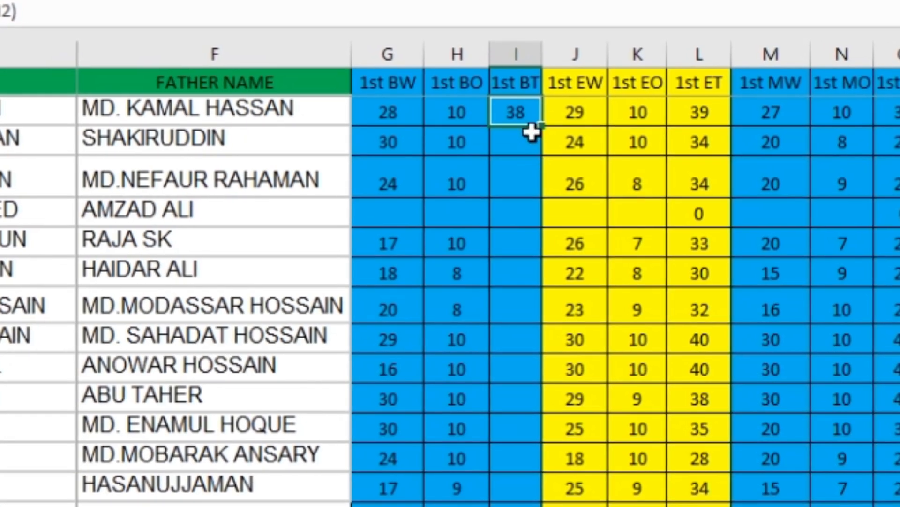
{"action": "mouse_move", "coordinate": [545, 291]}
{"action": "left_mouse_down"}
{"action": "mouse_move", "coordinate": [544, 504]}
{"action": "mouse_move", "coordinate": [554, 503]}
{"action": "left_mouse_up"}
{"action": "scroll", "coordinate": [585, 352], "scroll_direction": "up", "scroll_amount": 5}
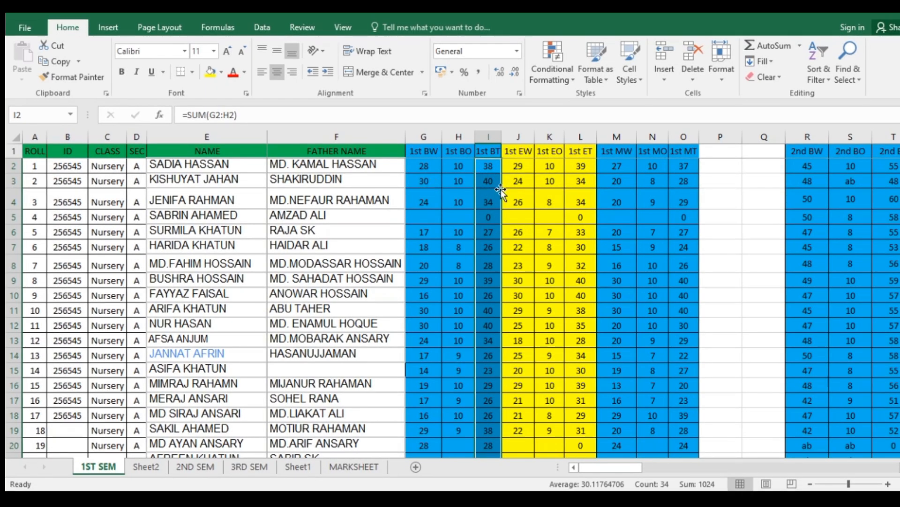
{"action": "left_click", "coordinate": [488, 184]}
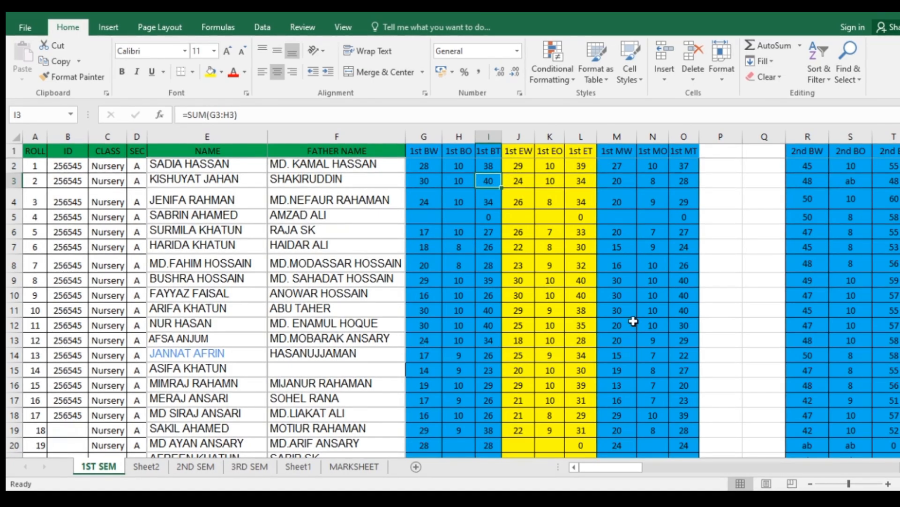
Clear the first evaluation's results in the 1st O.M, 1st F.M, 1st 1%, 1ST RANK and 1st REMARK columns.
{"action": "left_click_drag", "start_coordinate": [634, 469], "coordinate": [763, 470]}
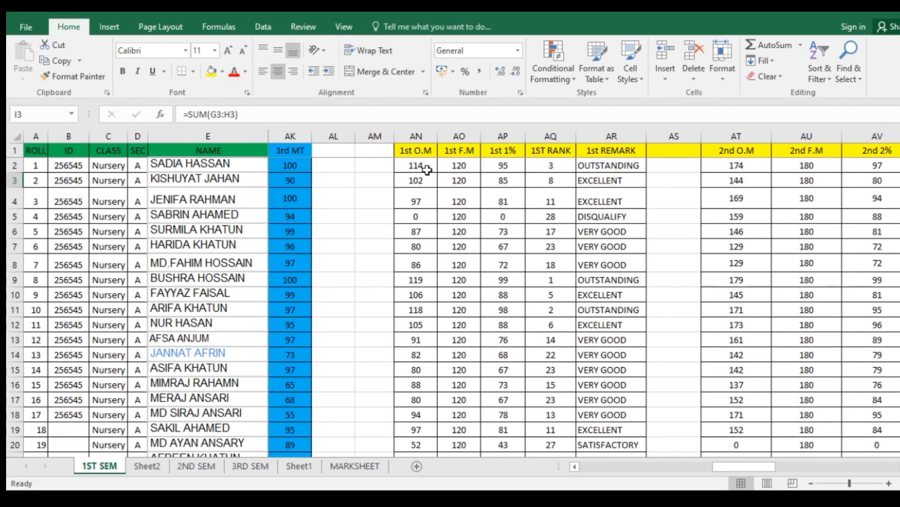
{"action": "left_click", "coordinate": [429, 161]}
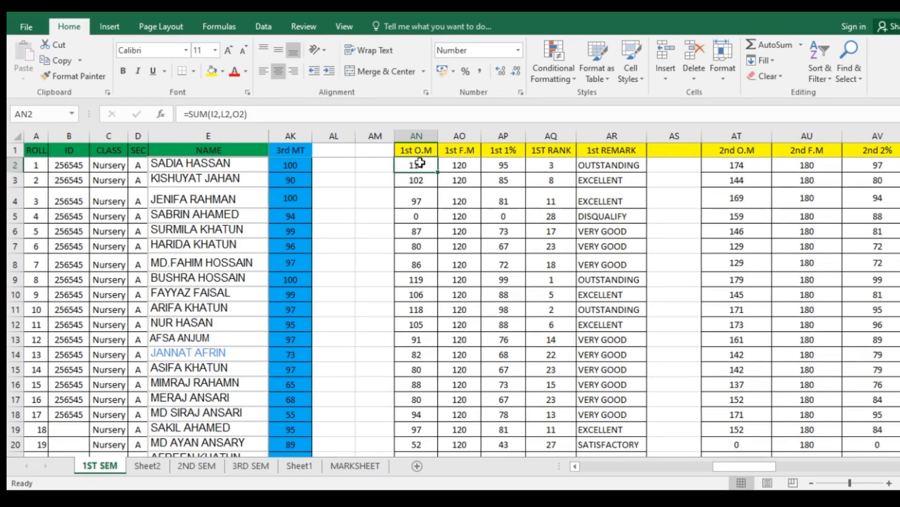
{"action": "left_click_drag", "start_coordinate": [411, 169], "coordinate": [609, 433]}
{"action": "key", "text": "Delete"}
{"action": "scroll", "coordinate": [533, 375], "scroll_direction": "down", "scroll_amount": 5}
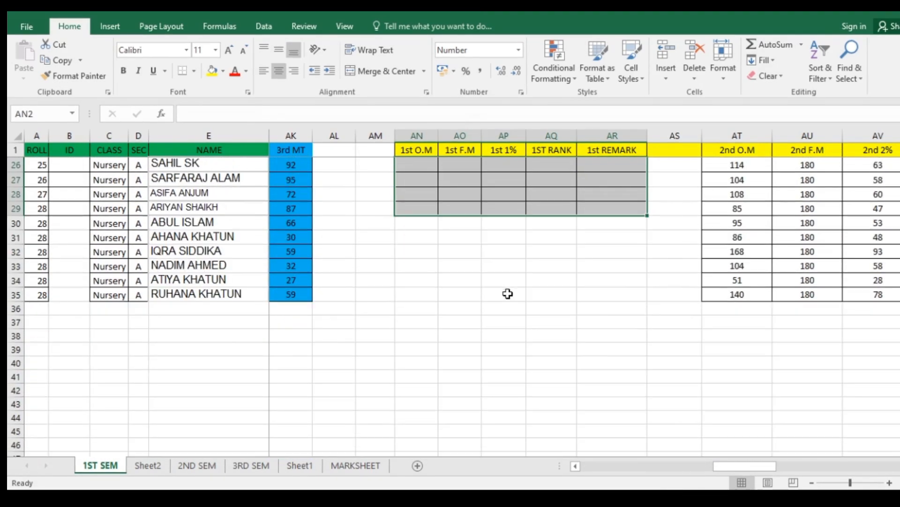
Extend the blank bordered cells of the 1st O.M to 1st REMARK columns from row 29 down to row 35.
{"action": "left_click", "coordinate": [412, 212]}
{"action": "left_click_drag", "start_coordinate": [412, 212], "coordinate": [643, 298]}
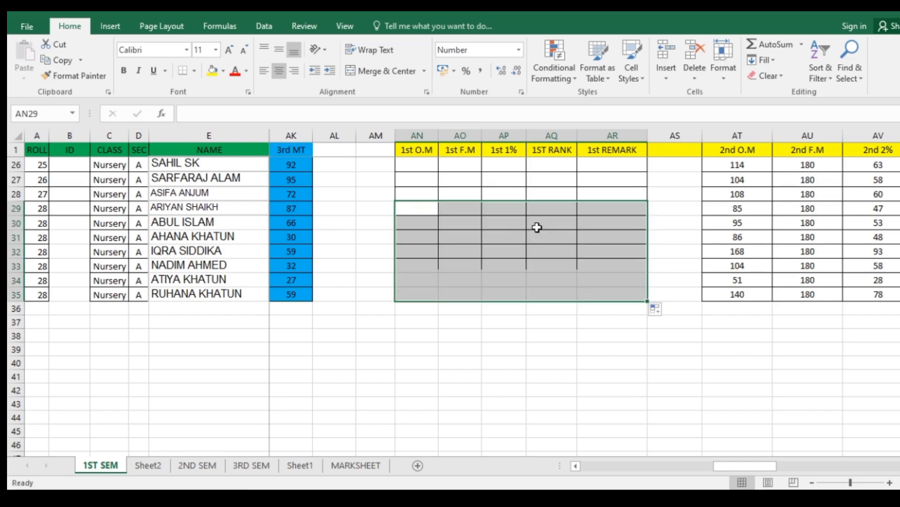
{"action": "scroll", "coordinate": [526, 227], "scroll_direction": "up", "scroll_amount": 8}
Enter =SUM(I2,L2,O2) in AN2 to total the first student's 1st BT, 1st ET and 1st MT marks.
{"action": "left_click", "coordinate": [422, 166]}
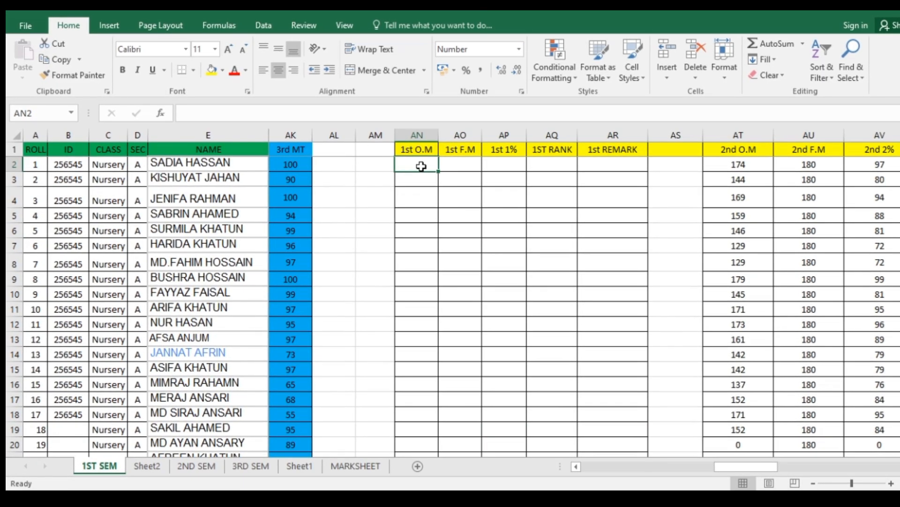
{"action": "type", "text": "="}
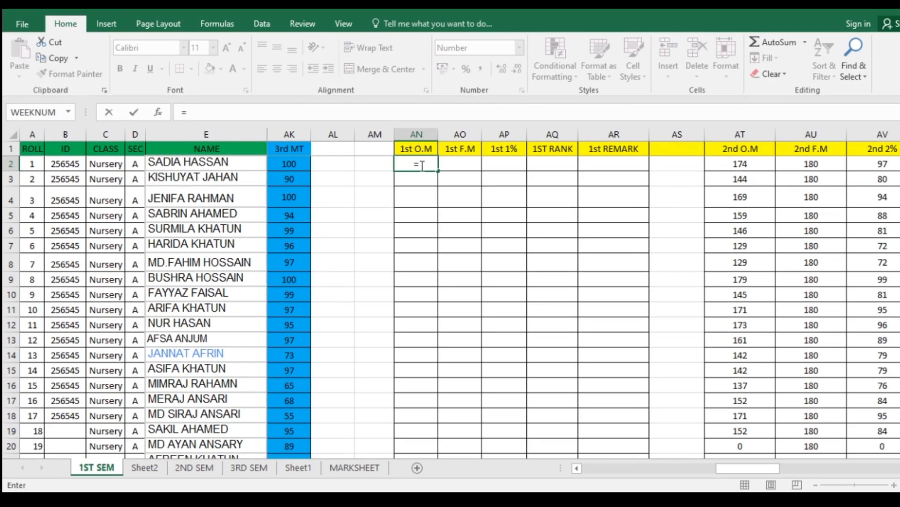
{"action": "type", "text": "summmmmmmmmmmmmm"}
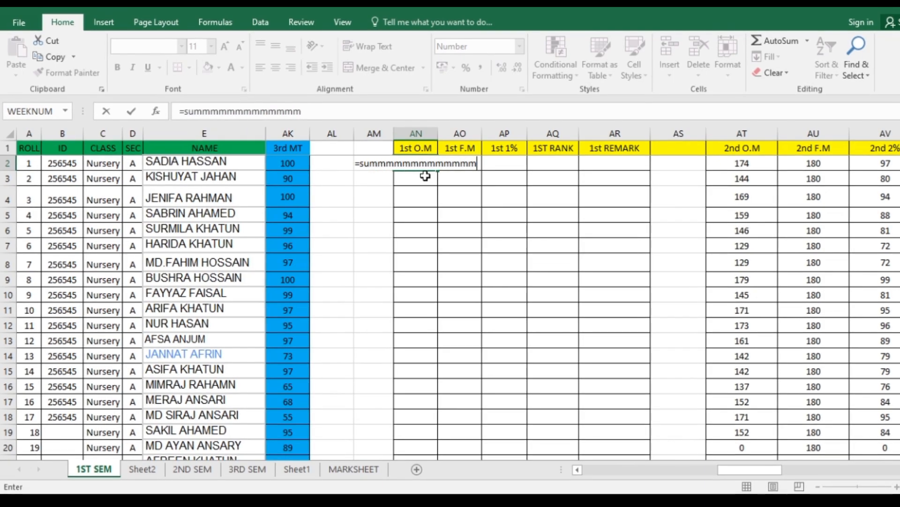
{"action": "key", "text": "BackSpace"}
{"action": "key", "text": "BackSpace"}
{"action": "key", "text": "BackSpace"}
{"action": "key", "text": "BackSpace"}
{"action": "key", "text": "BackSpace"}
{"action": "key", "text": "BackSpace"}
{"action": "key", "text": "BackSpace"}
{"action": "key", "text": "BackSpace"}
{"action": "key", "text": "BackSpace"}
{"action": "key", "text": "BackSpace"}
{"action": "key", "text": "BackSpace"}
{"action": "key", "text": "BackSpace"}
{"action": "key", "text": "BackSpace"}
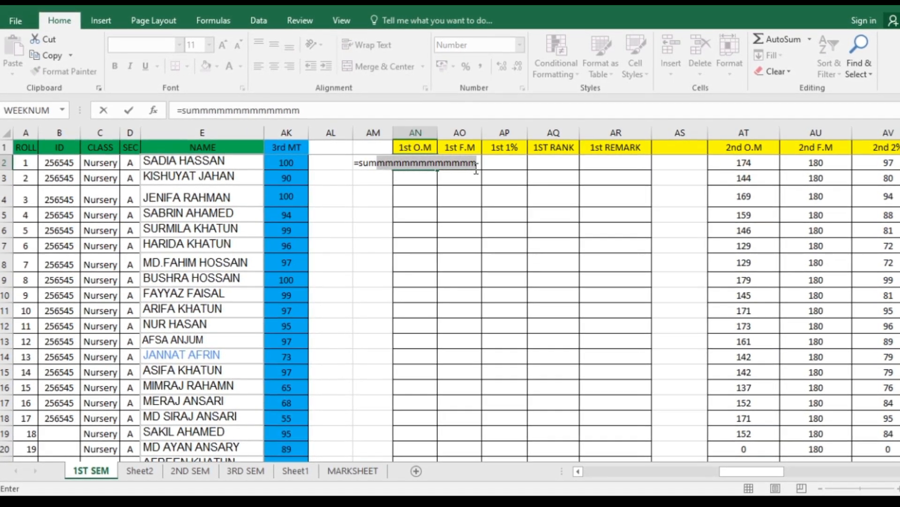
{"action": "double_click", "coordinate": [450, 178]}
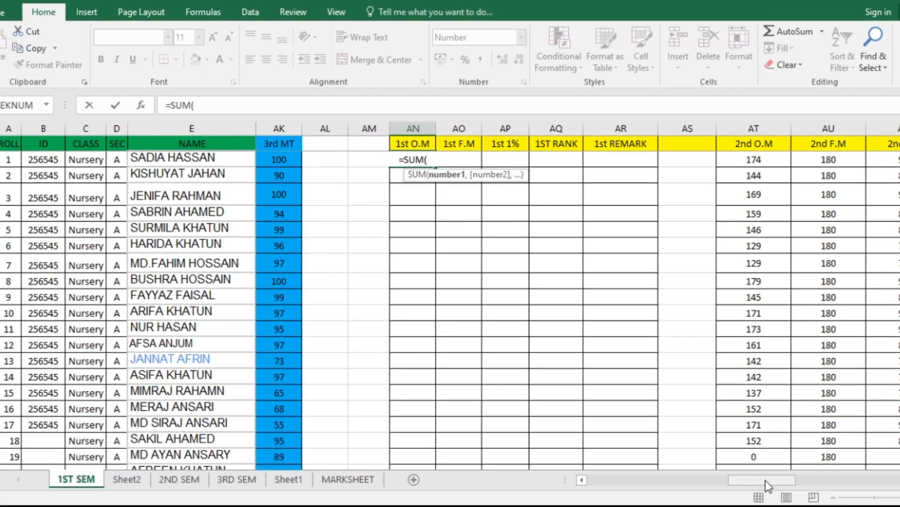
{"action": "left_click_drag", "start_coordinate": [765, 480], "coordinate": [612, 483]}
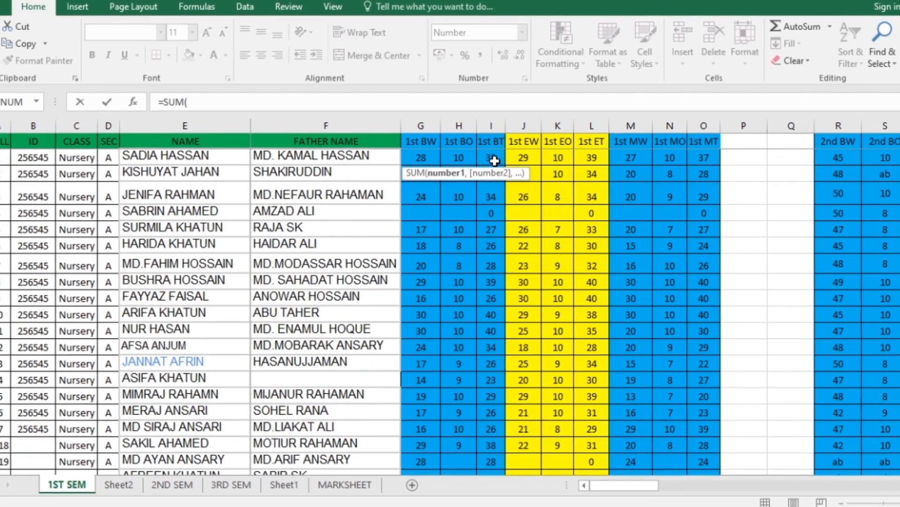
{"action": "left_click", "coordinate": [492, 157]}
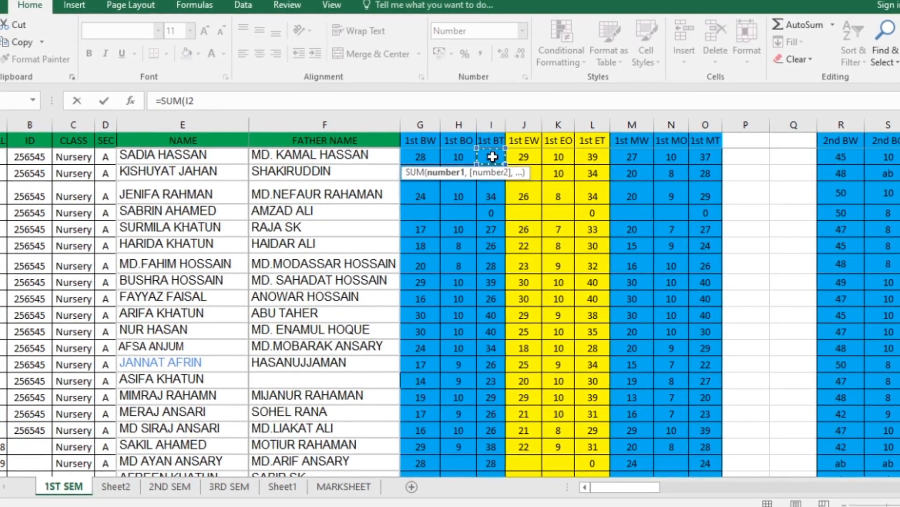
{"action": "type", "text": ","}
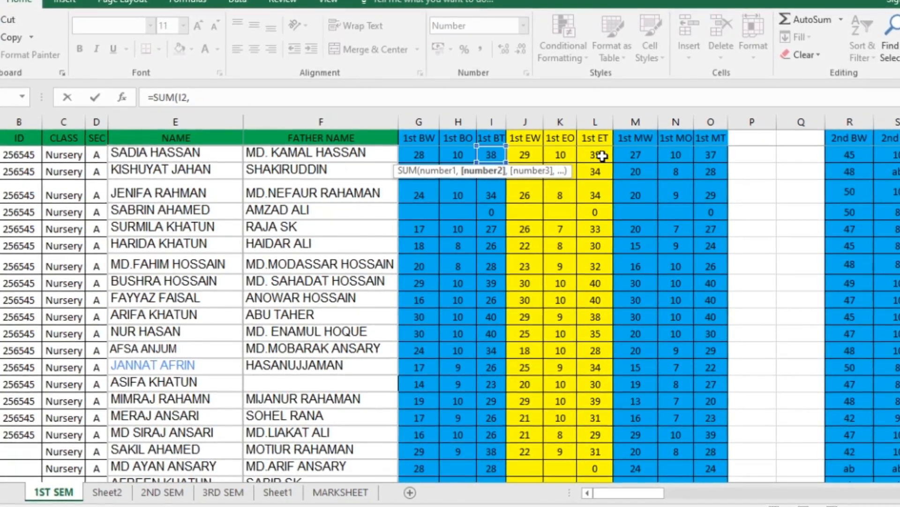
{"action": "left_click", "coordinate": [600, 154]}
{"action": "type", "text": ","}
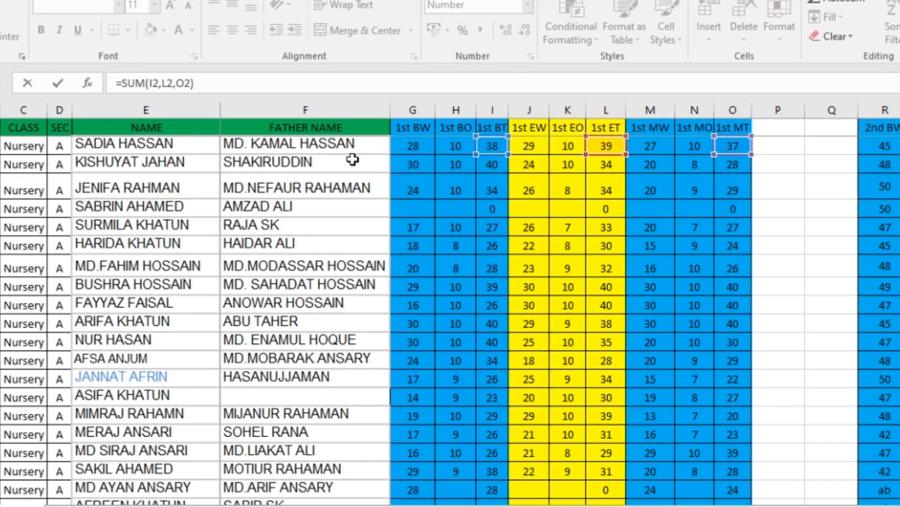
{"action": "key", "text": "Return"}
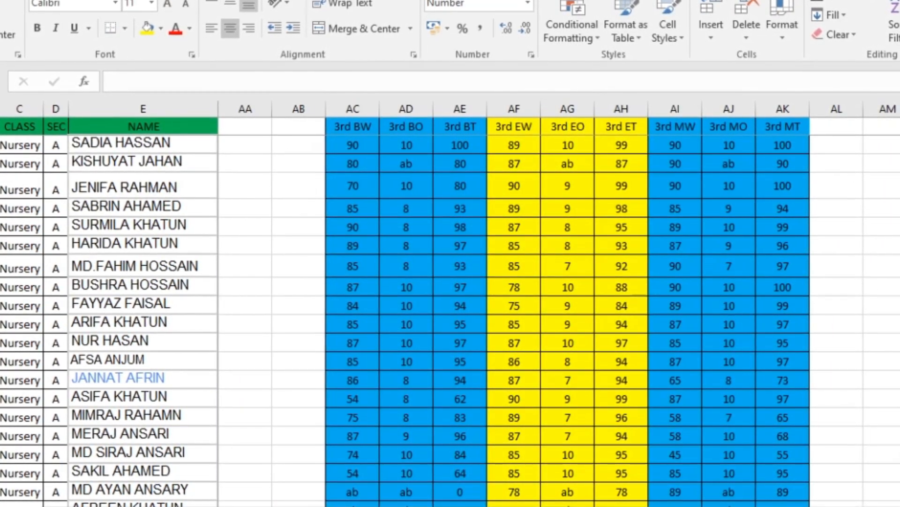
Fill the AN2 total formula down the 1st O.M column for all students.
{"action": "left_click_drag", "start_coordinate": [731, 506], "coordinate": [746, 506]}
{"action": "left_click", "coordinate": [404, 146]}
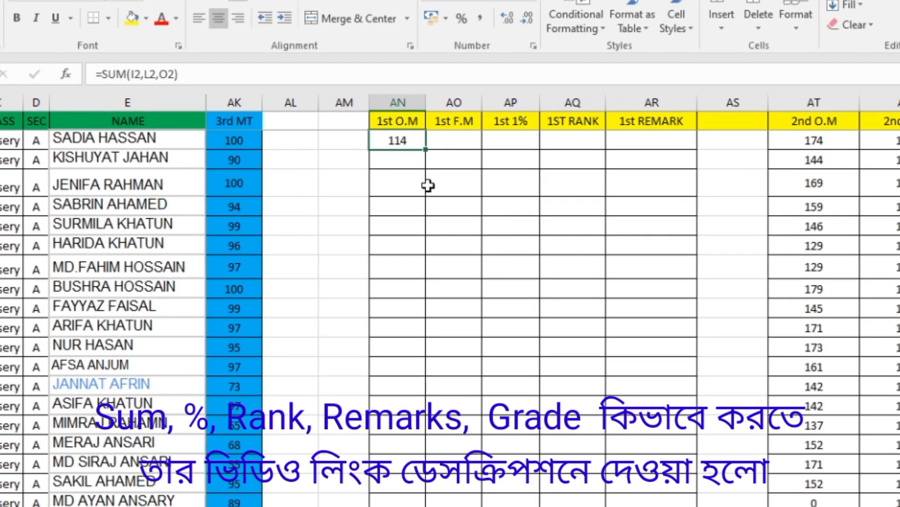
{"action": "left_click_drag", "start_coordinate": [422, 189], "coordinate": [411, 395]}
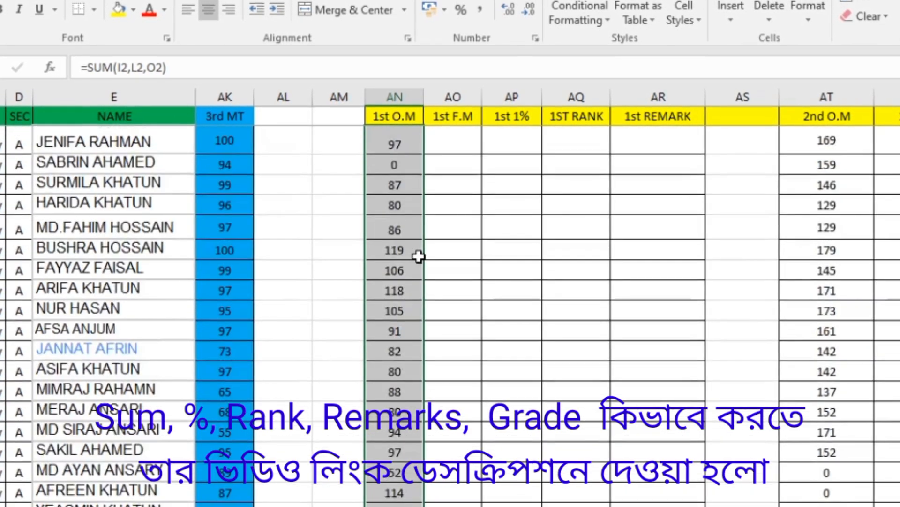
{"action": "scroll", "coordinate": [418, 256], "scroll_direction": "up", "scroll_amount": 1}
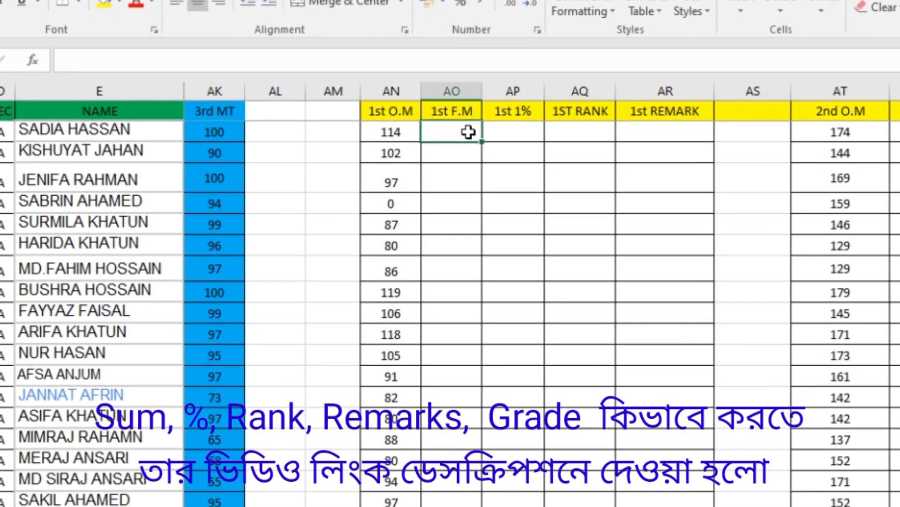
Enter 120 as the full marks in AO2 and copy it down the 1st F.M column for all students.
{"action": "type", "text": "120"}
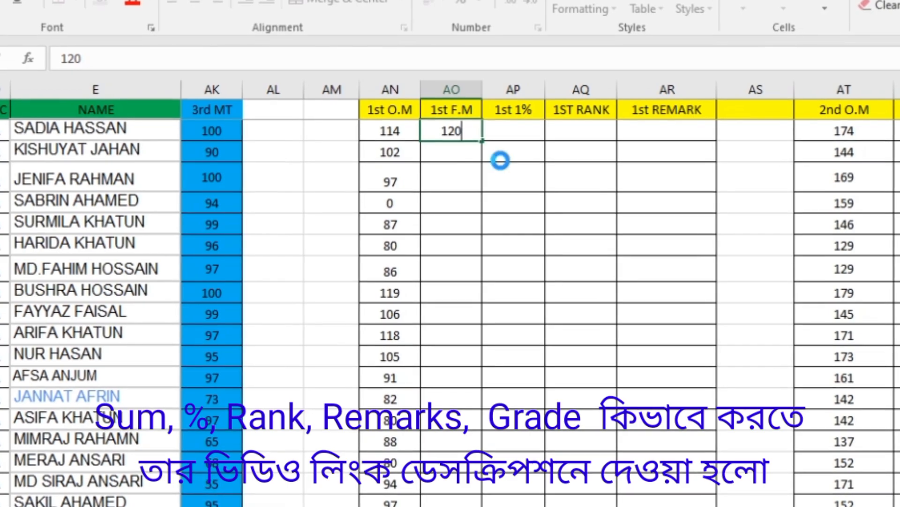
{"action": "left_click", "coordinate": [500, 158]}
{"action": "left_click", "coordinate": [457, 131]}
{"action": "left_click_drag", "start_coordinate": [483, 141], "coordinate": [481, 493]}
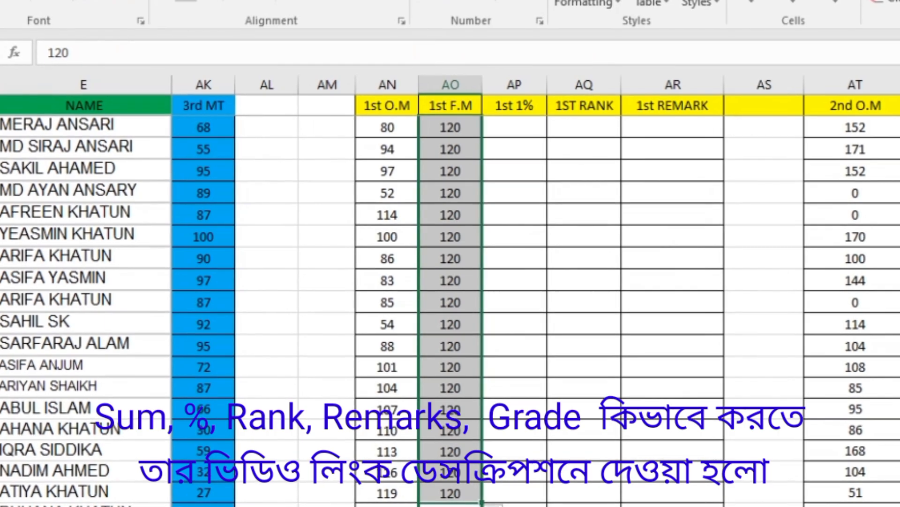
{"action": "scroll", "coordinate": [487, 241], "scroll_direction": "up", "scroll_amount": 5}
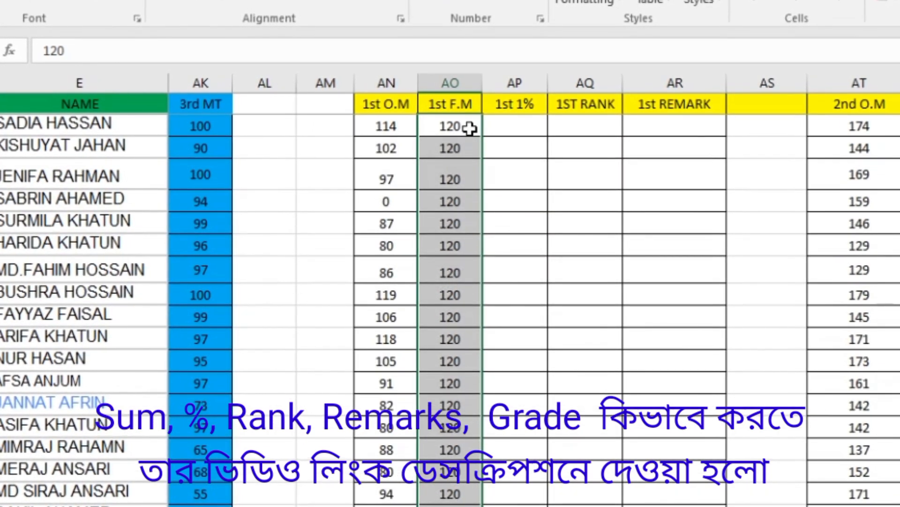
Enter =AN2/AO2*100 in AP2 to calculate the first student's 1st-term percentage.
{"action": "left_click", "coordinate": [398, 127]}
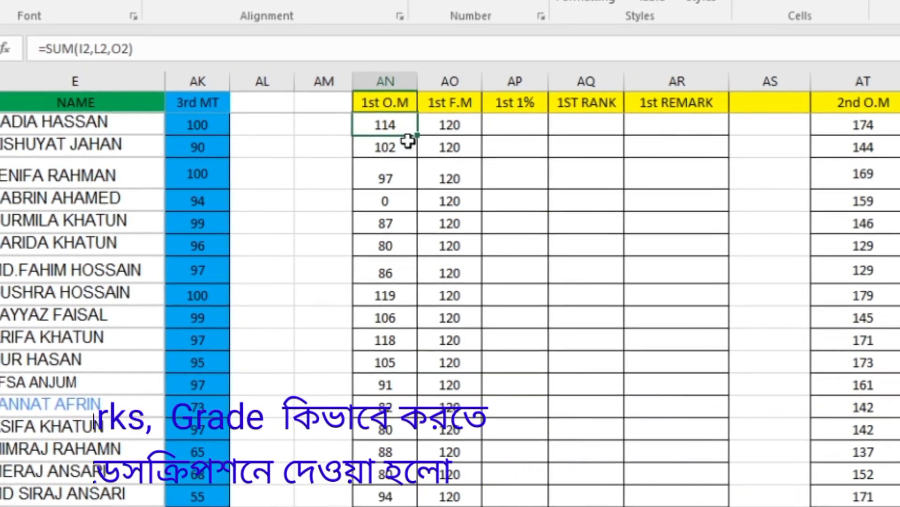
{"action": "left_click", "coordinate": [527, 125]}
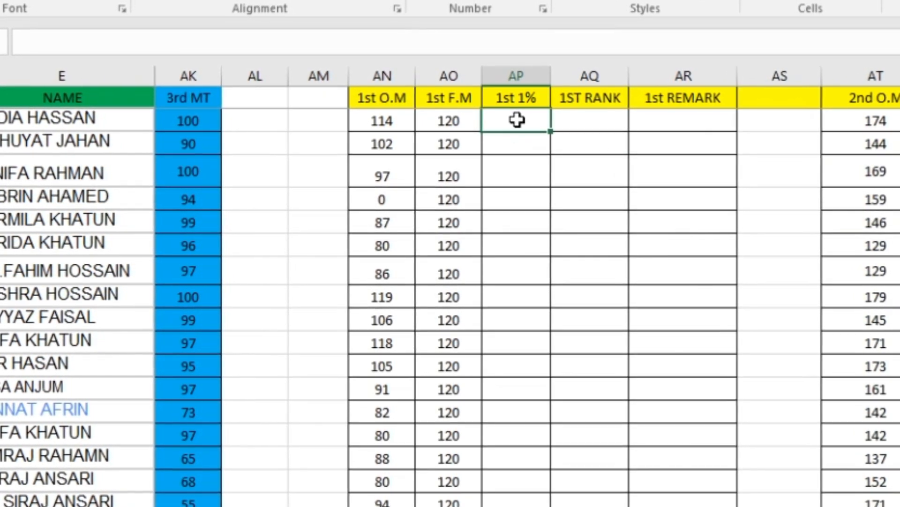
{"action": "type", "text": "="}
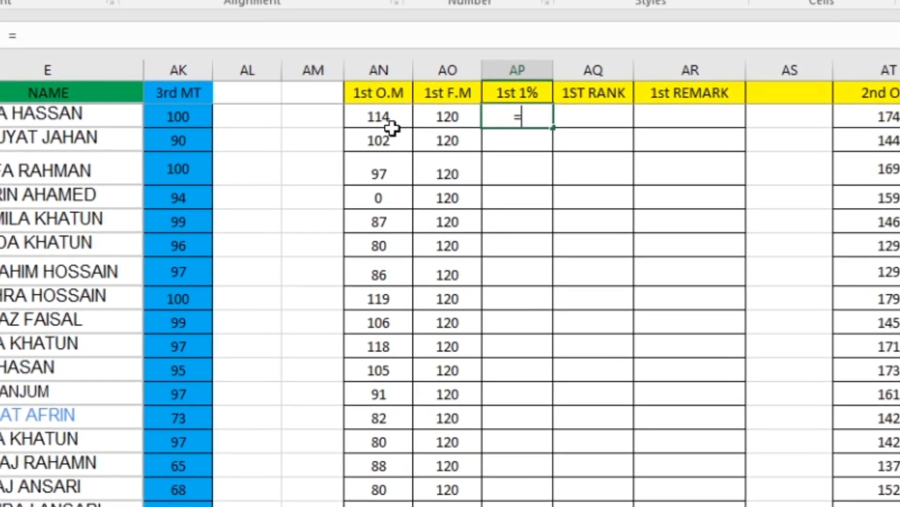
{"action": "left_click", "coordinate": [382, 116]}
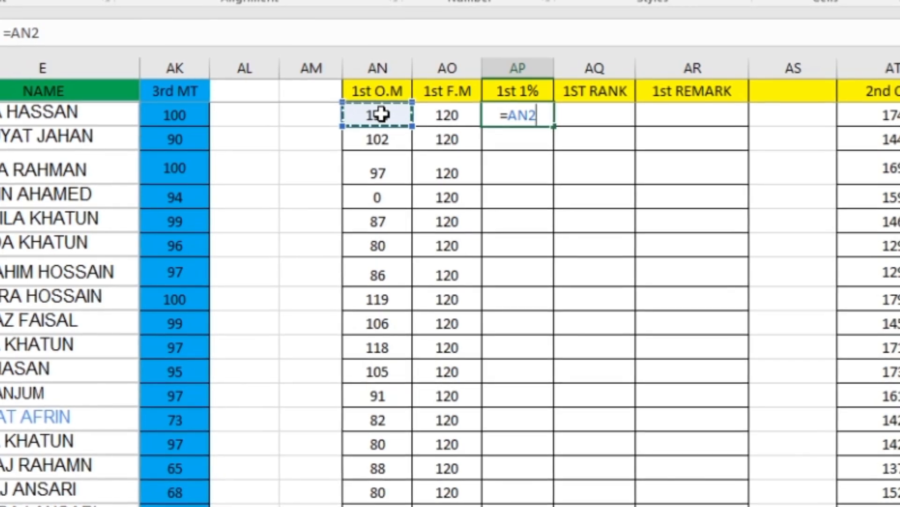
{"action": "type", "text": "/"}
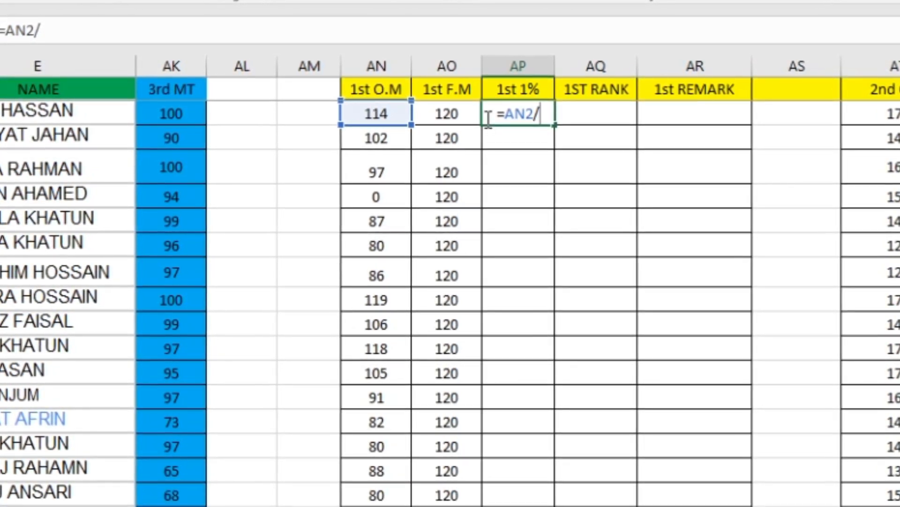
{"action": "left_click", "coordinate": [448, 113]}
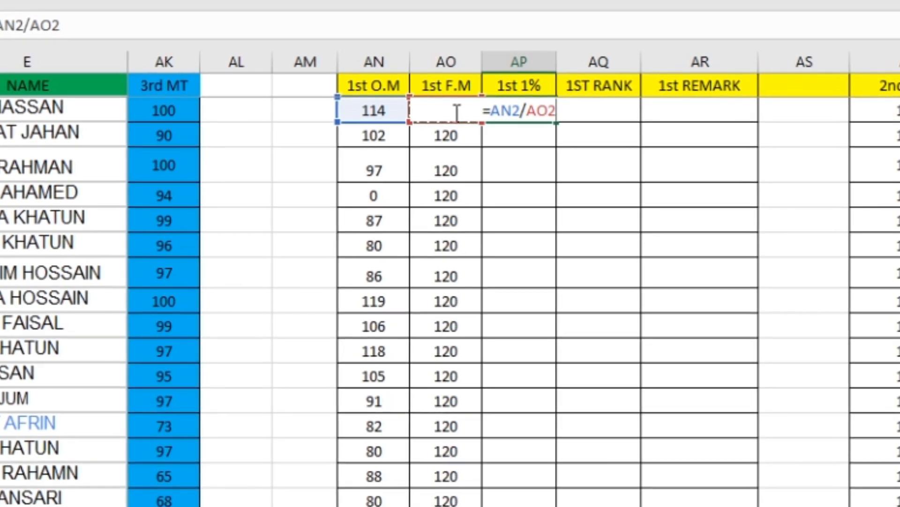
{"action": "type", "text": "*"}
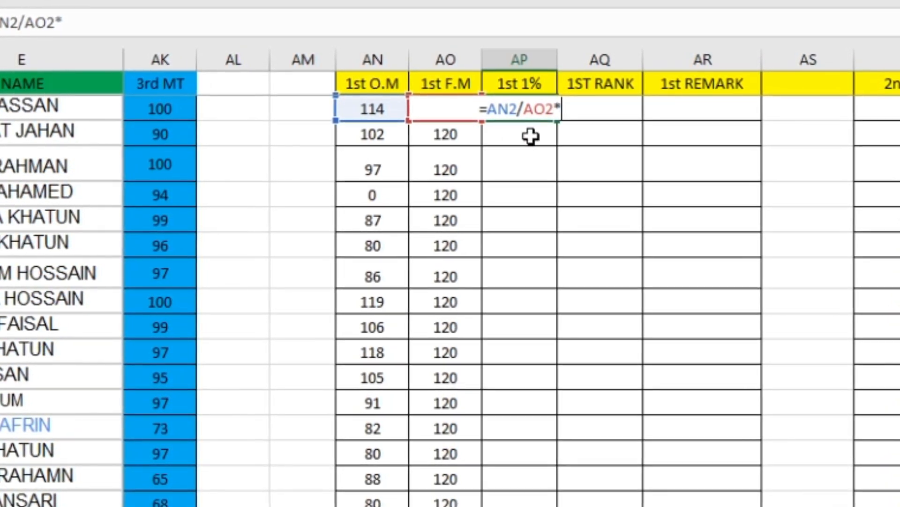
{"action": "type", "text": "100"}
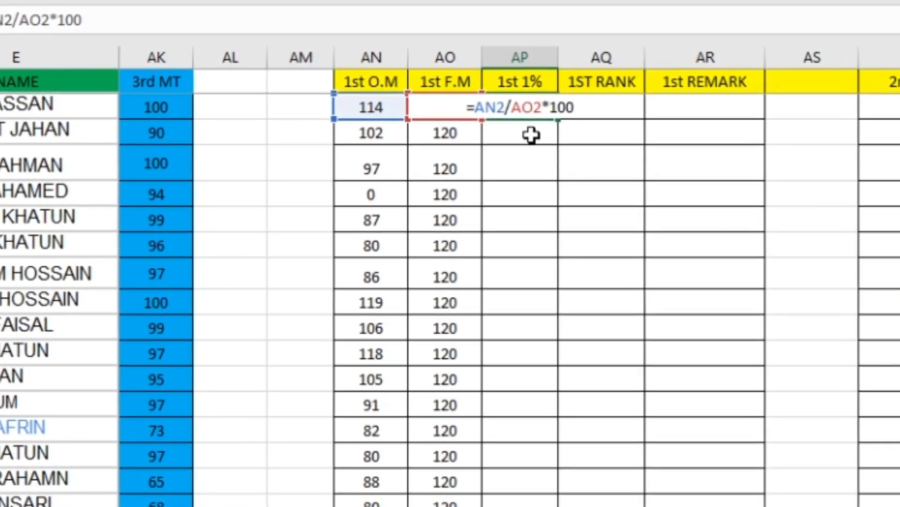
{"action": "key", "text": "Return"}
Fill the AP2 percentage formula down the 1st 1% column for all students.
{"action": "left_click", "coordinate": [535, 107]}
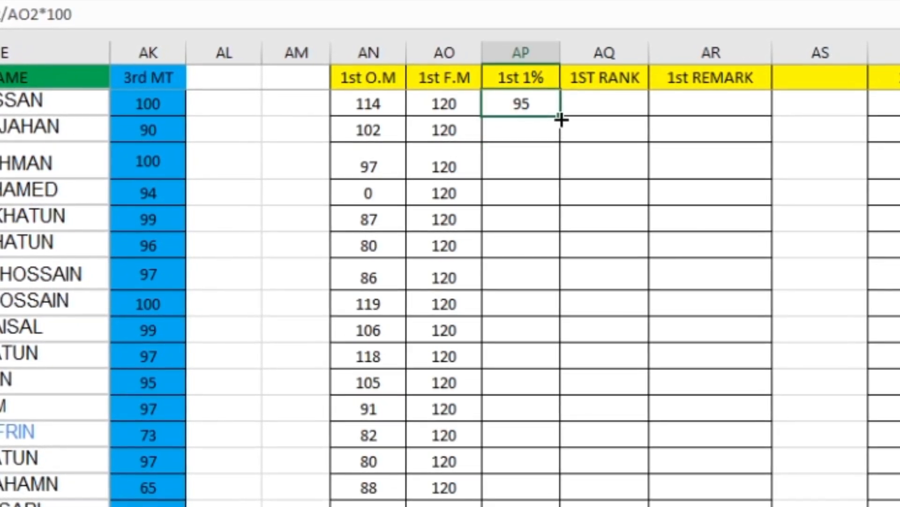
{"action": "double_click", "coordinate": [561, 117]}
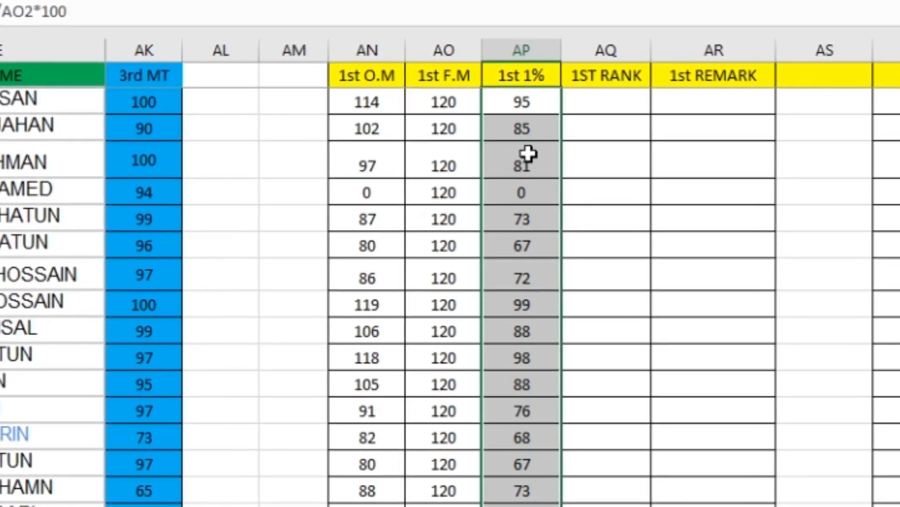
{"action": "scroll", "coordinate": [529, 153], "scroll_direction": "down", "scroll_amount": 7}
{"action": "scroll", "coordinate": [568, 193], "scroll_direction": "up", "scroll_amount": 7}
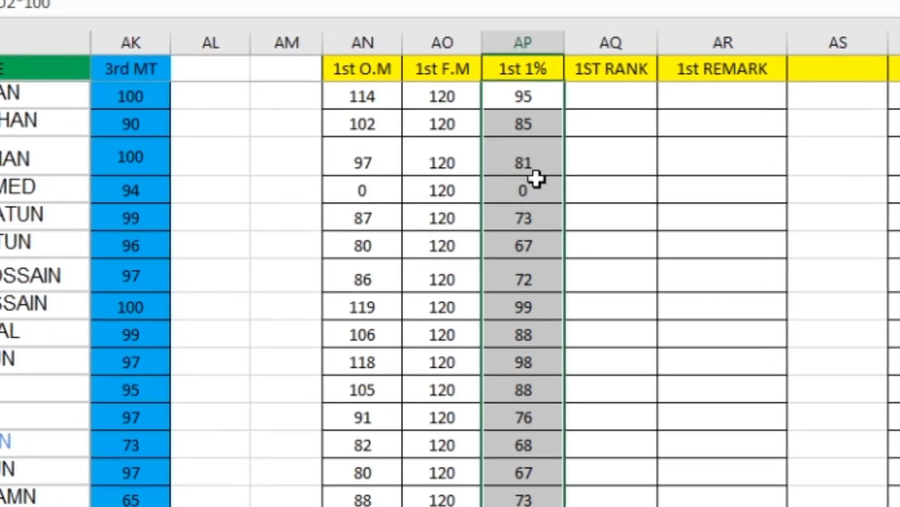
{"action": "scroll", "coordinate": [526, 372], "scroll_direction": "down", "scroll_amount": 8}
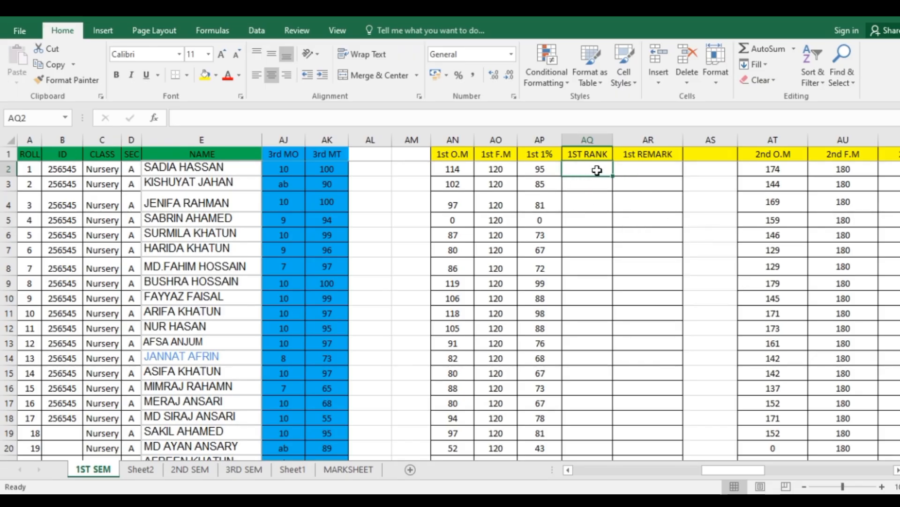
{"action": "type", "text": "="}
{"action": "key", "text": "BackSpace"}
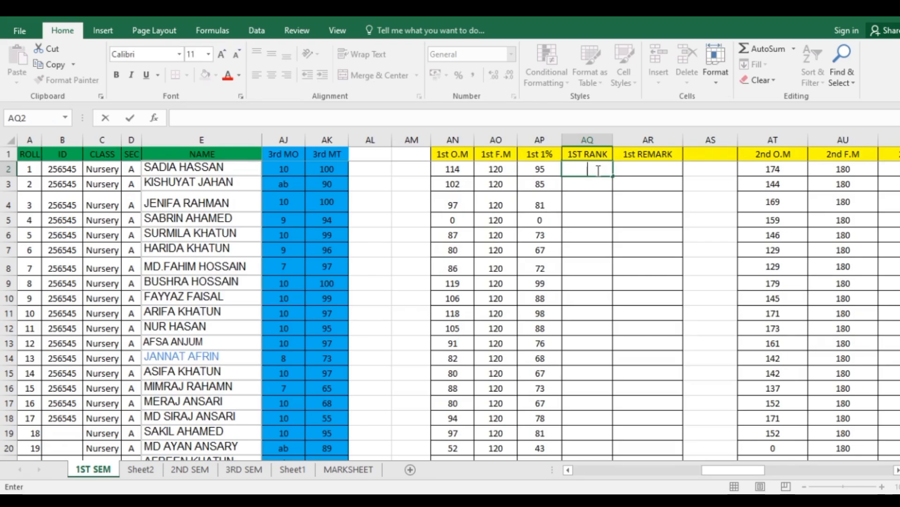
{"action": "left_click", "coordinate": [686, 218]}
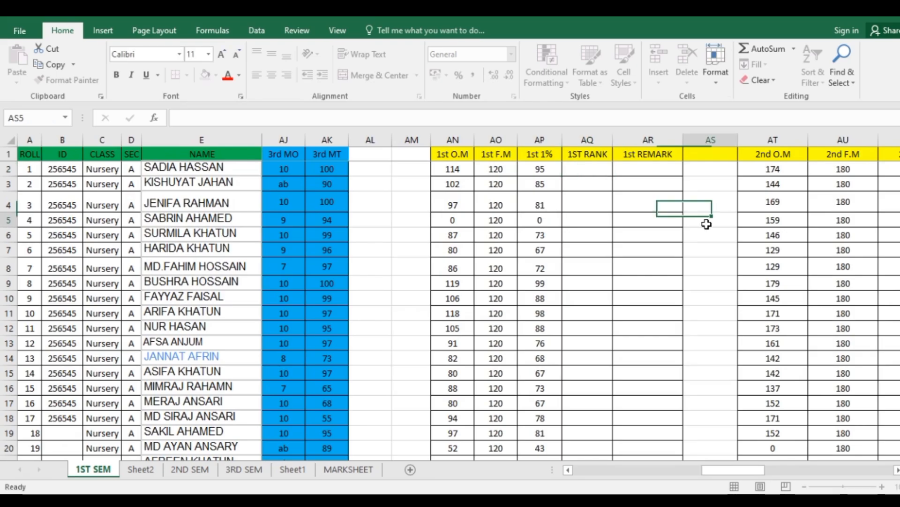
Widen the 1st 1% and 1ST RANK columns and enter =RANK(AP2,$AP$2:$AP$35,0) in AQ2 to rank the first student in descending order.
{"action": "left_click_drag", "start_coordinate": [562, 141], "coordinate": [682, 140]}
{"action": "left_click", "coordinate": [645, 172]}
{"action": "type", "text": "="}
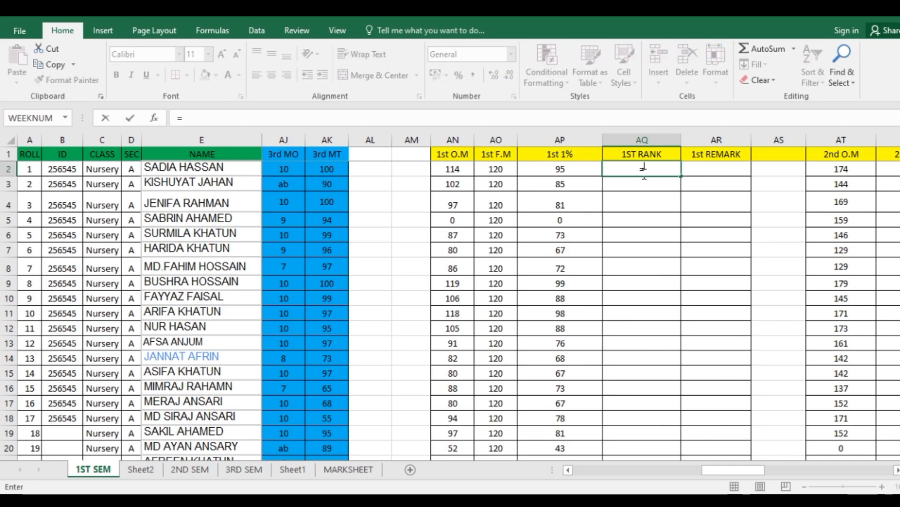
{"action": "type", "text": "rank"}
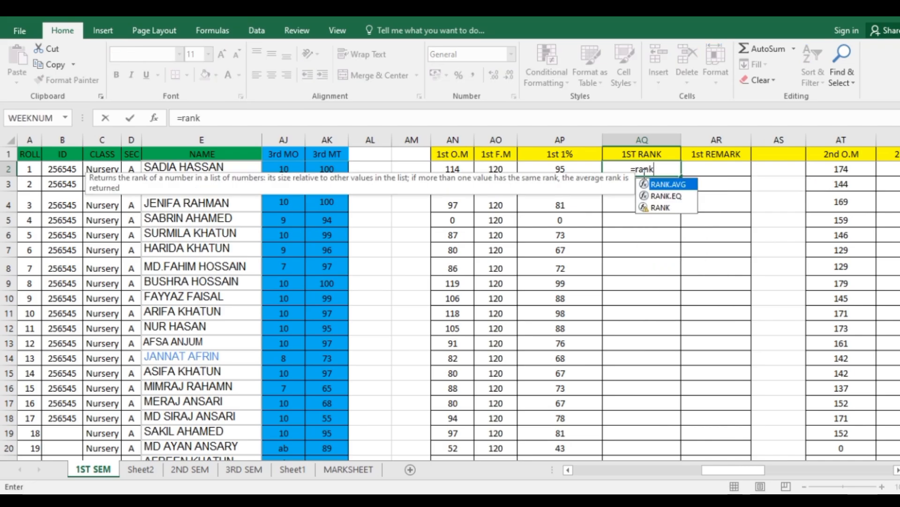
{"action": "double_click", "coordinate": [663, 207]}
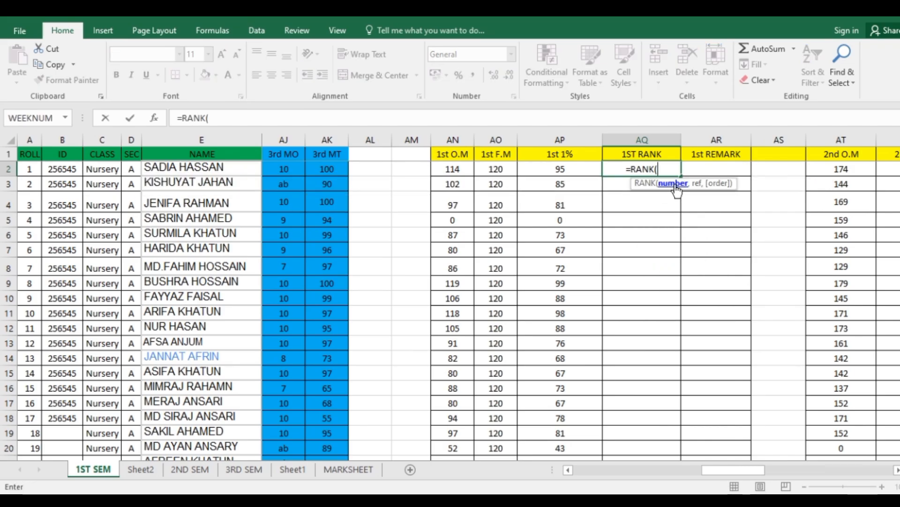
{"action": "left_click", "coordinate": [560, 170]}
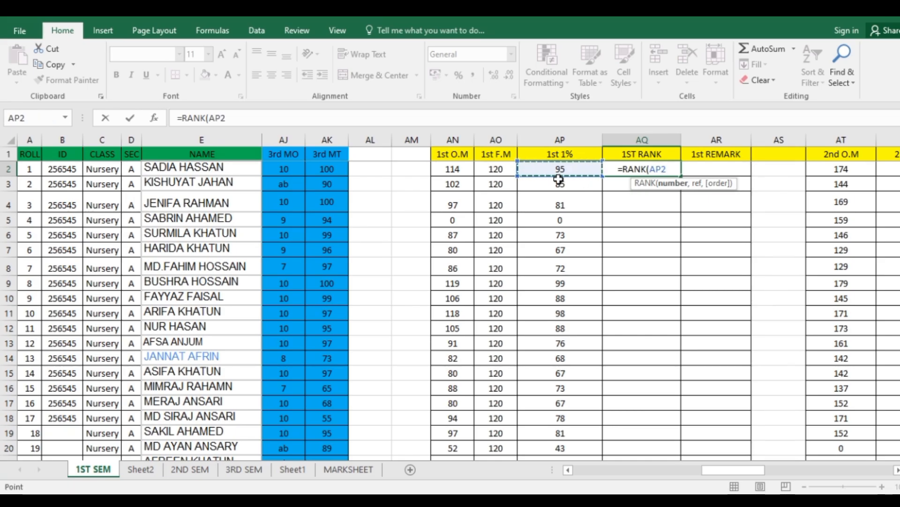
{"action": "type", "text": ","}
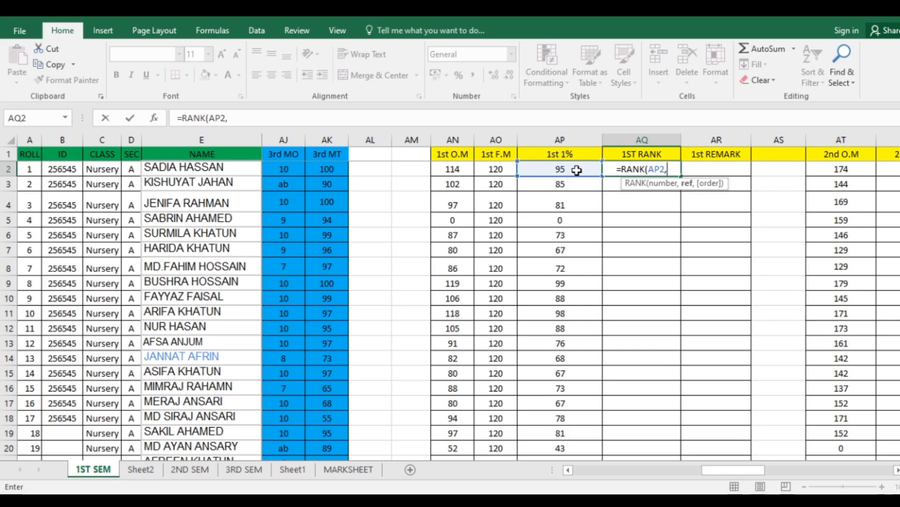
{"action": "left_click_drag", "start_coordinate": [566, 170], "coordinate": [570, 418]}
{"action": "scroll", "coordinate": [626, 212], "scroll_direction": "up", "scroll_amount": 6}
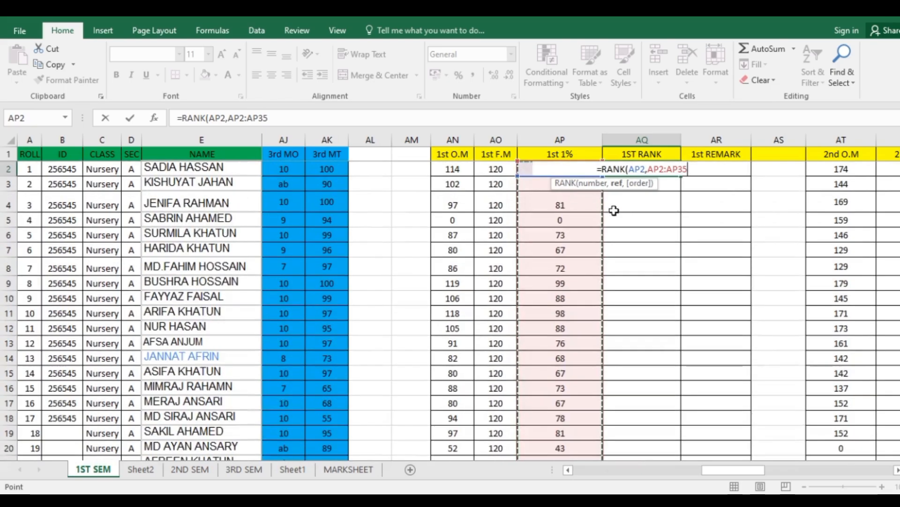
{"action": "key", "text": "F4"}
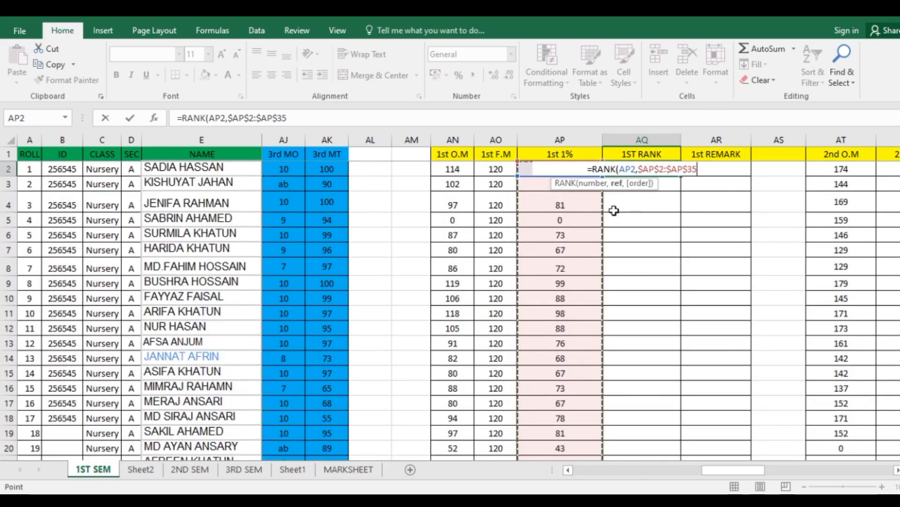
{"action": "type", "text": ","}
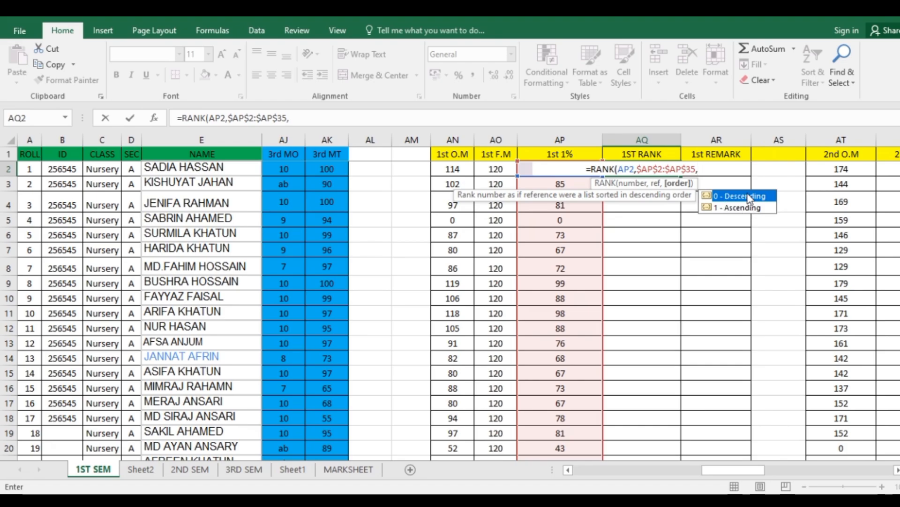
{"action": "type", "text": "0"}
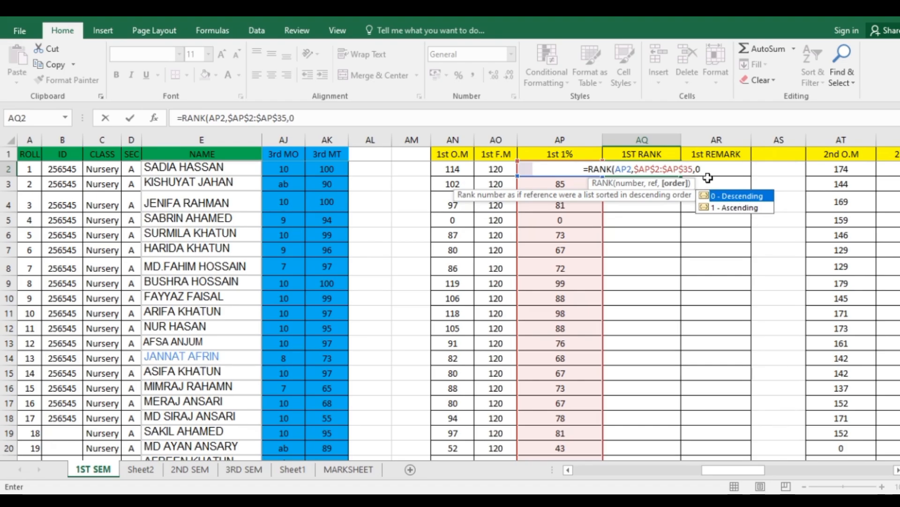
{"action": "type", "text": ")"}
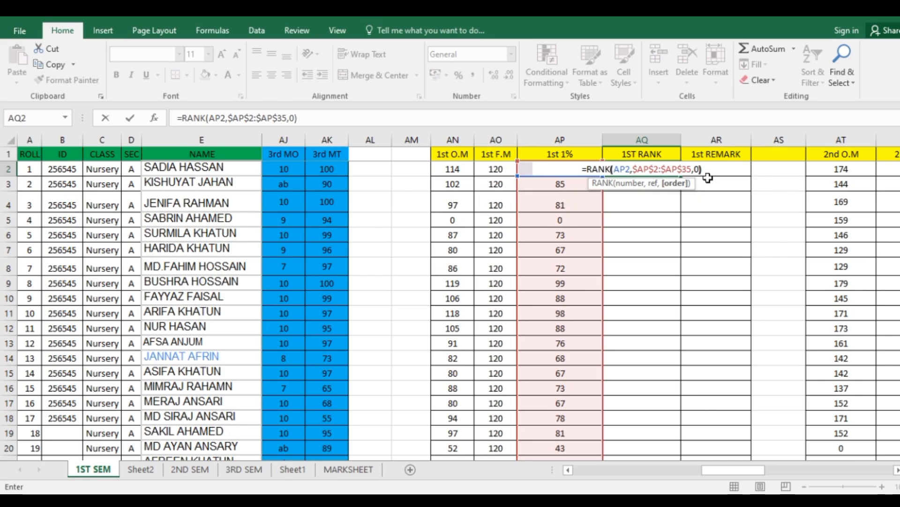
{"action": "key", "text": "Return"}
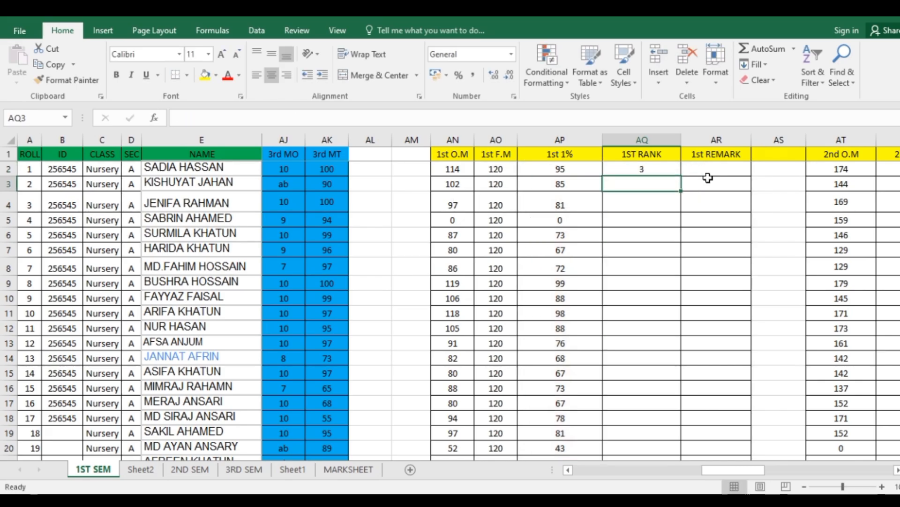
Fill the AQ2 rank formula down the 1ST RANK column for all students.
{"action": "left_click", "coordinate": [658, 170]}
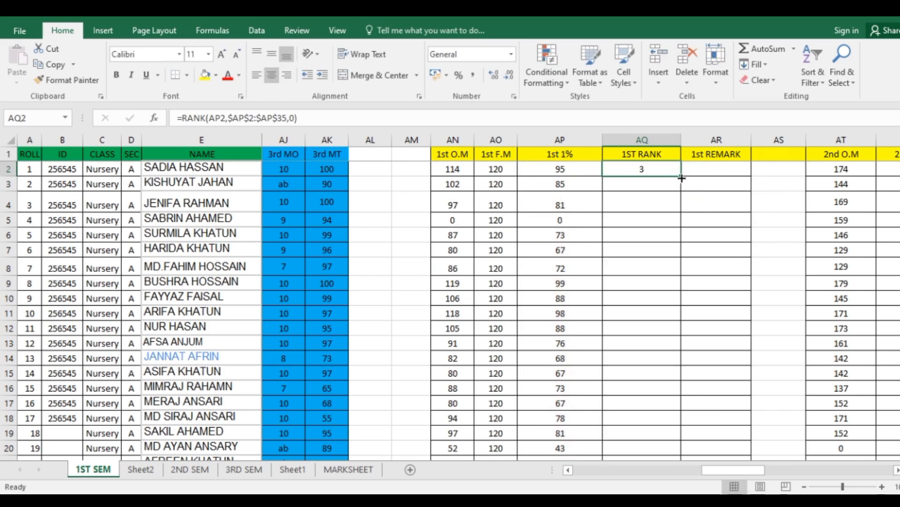
{"action": "double_click", "coordinate": [682, 177]}
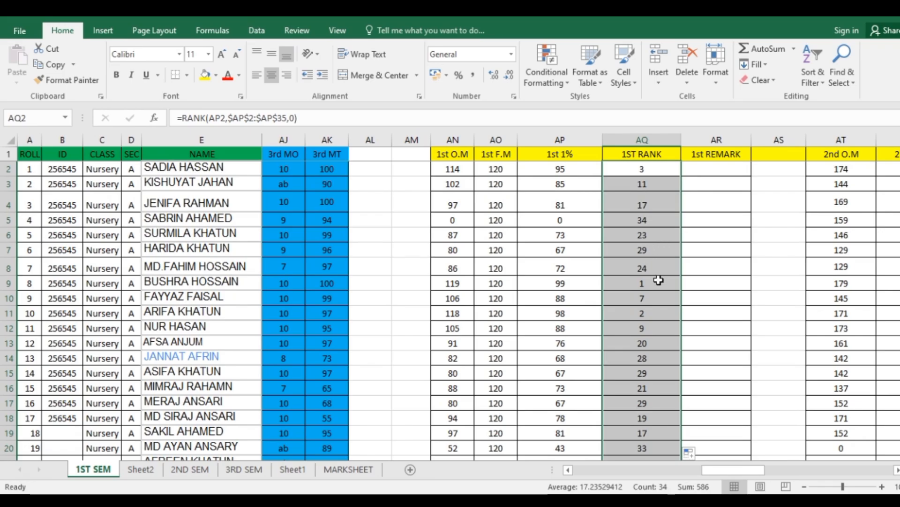
{"action": "scroll", "coordinate": [659, 280], "scroll_direction": "down", "scroll_amount": 9}
{"action": "scroll", "coordinate": [655, 214], "scroll_direction": "up", "scroll_amount": 9}
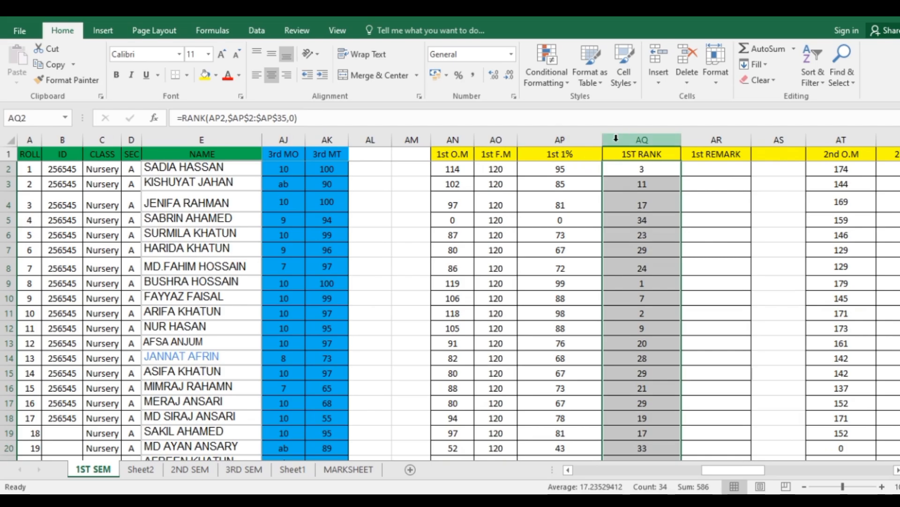
Narrow the 1st 1% and 1ST RANK columns close to their headings and widen the 1st REMARK column slightly.
{"action": "left_click_drag", "start_coordinate": [604, 140], "coordinate": [576, 140]}
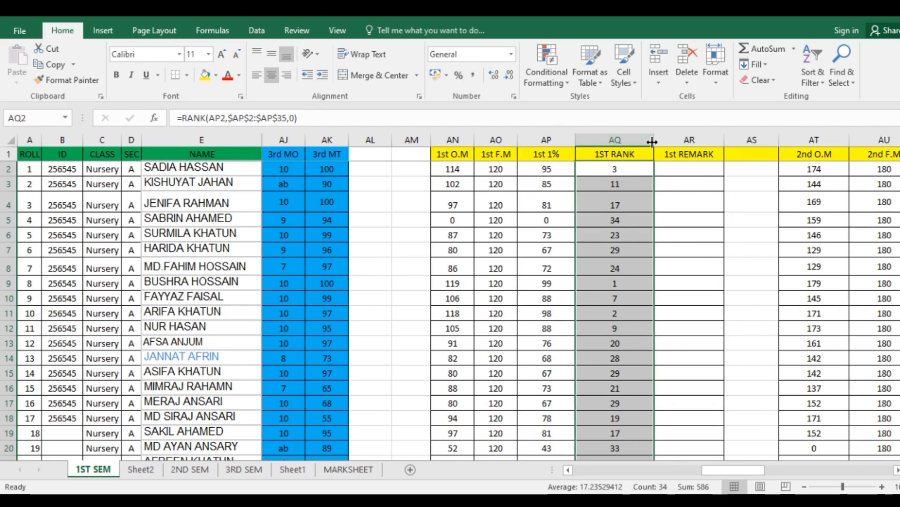
{"action": "left_click_drag", "start_coordinate": [654, 140], "coordinate": [628, 139]}
{"action": "left_click", "coordinate": [664, 170]}
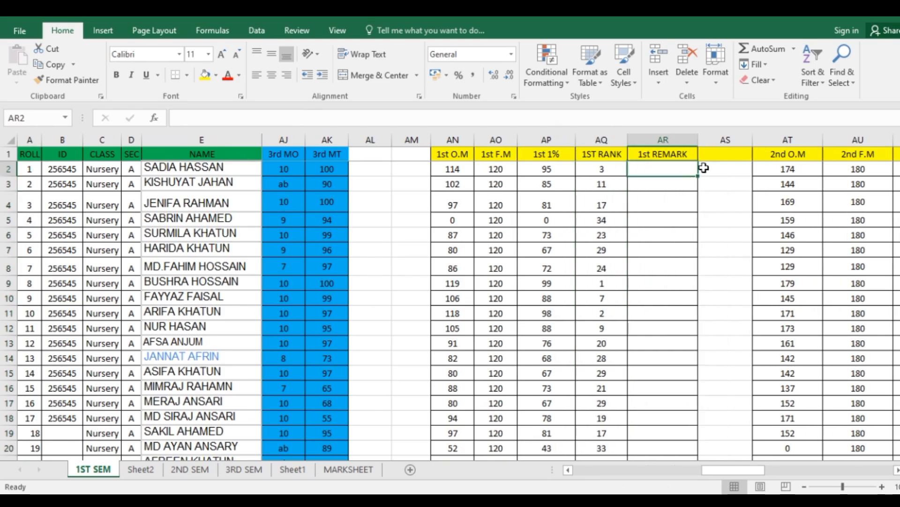
{"action": "left_click_drag", "start_coordinate": [701, 140], "coordinate": [709, 140]}
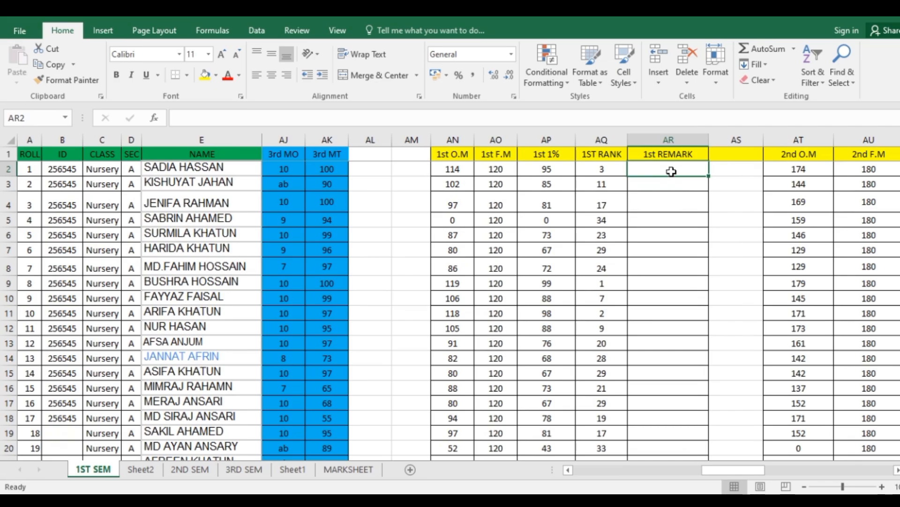
Copy the Scale, Grade and Remarks table in A1:C8 of Sheet2.
{"action": "left_click", "coordinate": [141, 470]}
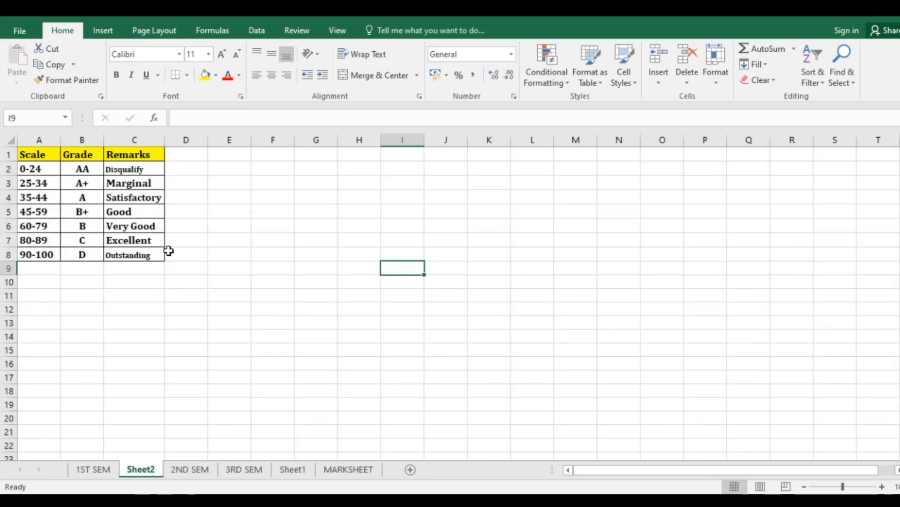
{"action": "left_click_drag", "start_coordinate": [38, 158], "coordinate": [128, 254]}
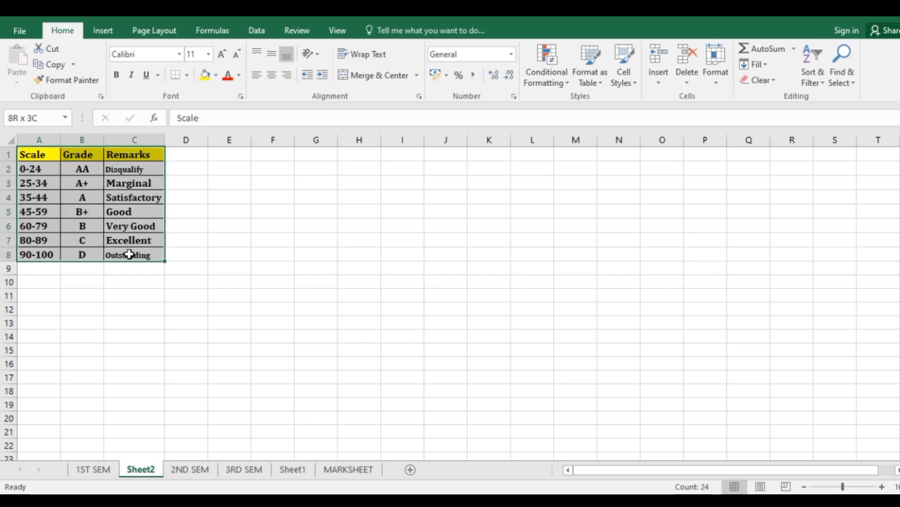
{"action": "key", "text": "ctrl+c"}
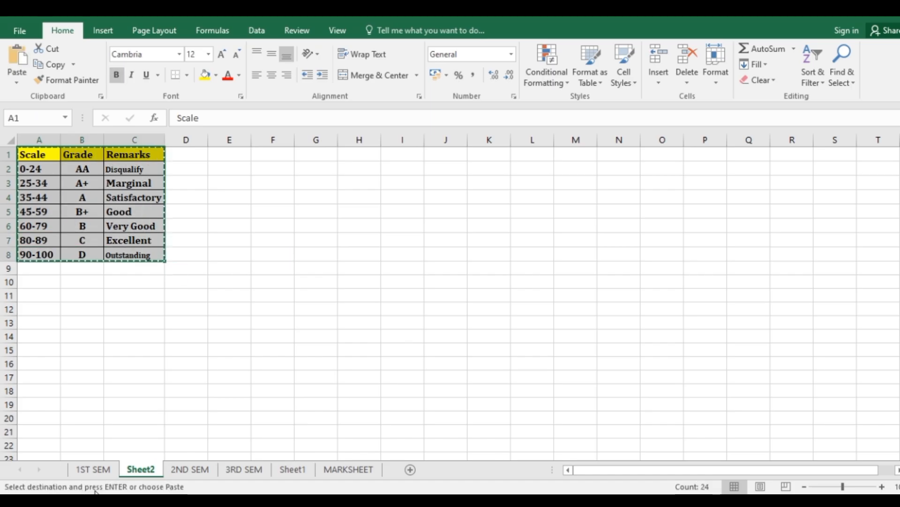
{"action": "left_click", "coordinate": [96, 469]}
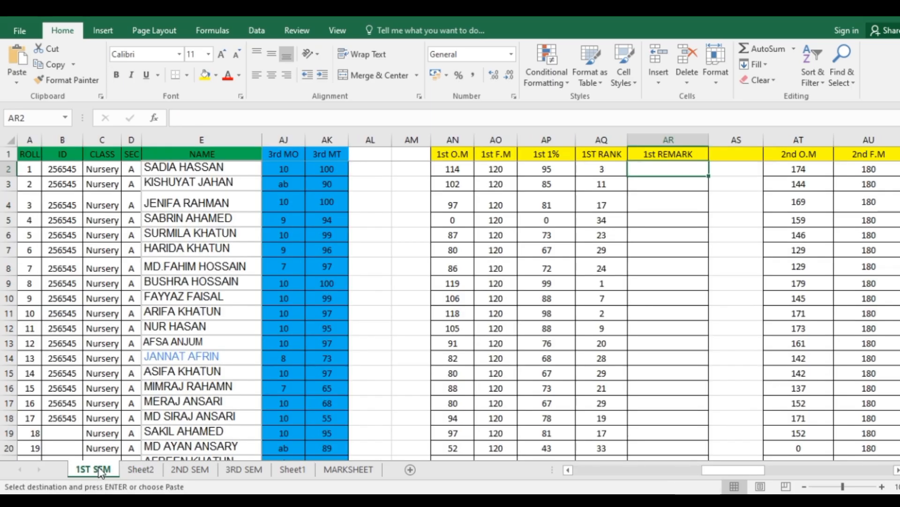
{"action": "left_click", "coordinate": [136, 471]}
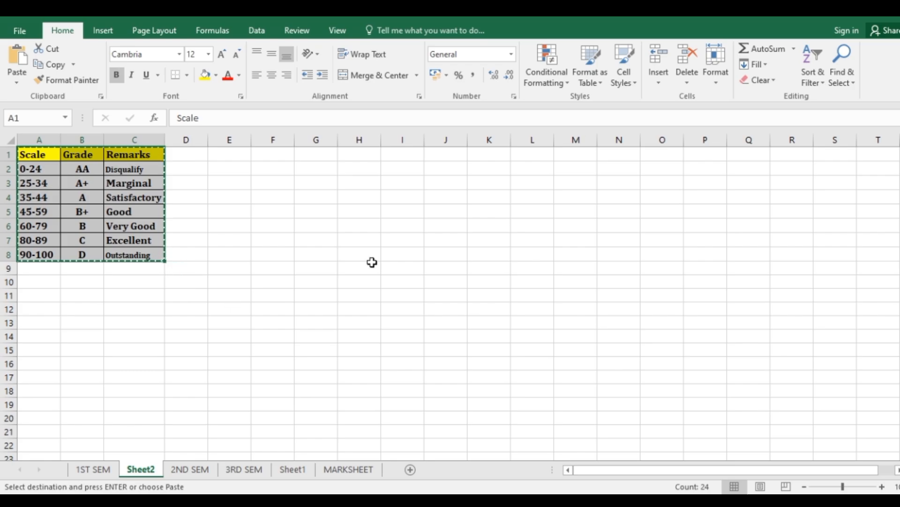
{"action": "left_click", "coordinate": [372, 262]}
{"action": "left_click_drag", "start_coordinate": [40, 154], "coordinate": [42, 213]}
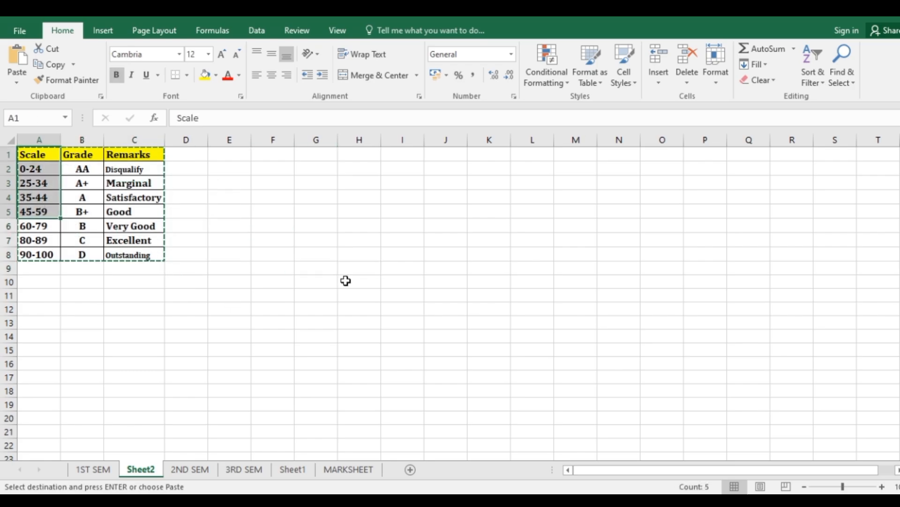
{"action": "left_click", "coordinate": [346, 281]}
{"action": "left_click_drag", "start_coordinate": [40, 154], "coordinate": [119, 257]}
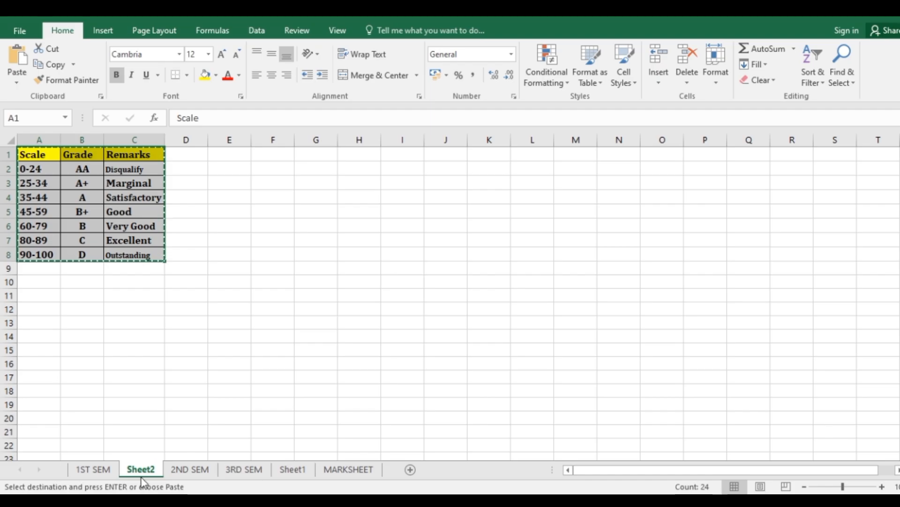
Paste the grading table at BY1 of the 1ST SEM sheet and widen its Remarks column to fit the text.
{"action": "left_click", "coordinate": [112, 471]}
{"action": "left_click_drag", "start_coordinate": [748, 469], "coordinate": [752, 469]}
{"action": "left_click", "coordinate": [741, 157]}
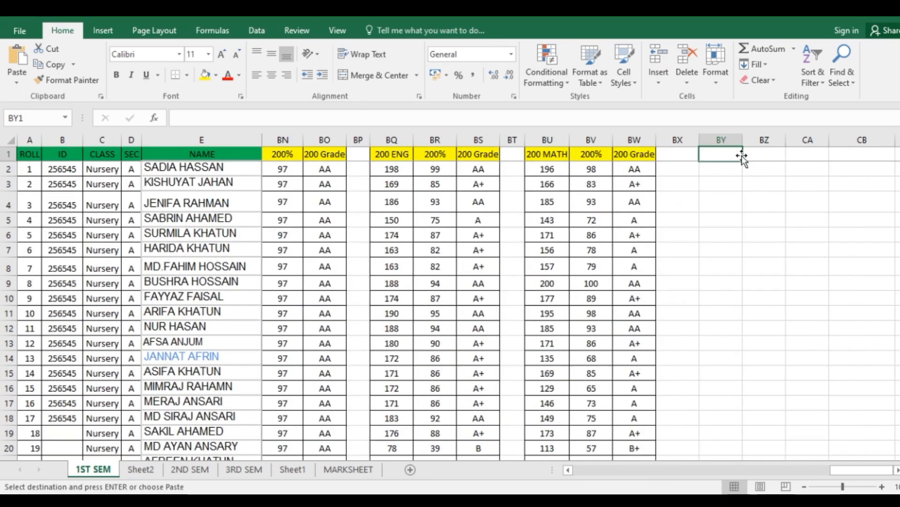
{"action": "key", "text": "Return"}
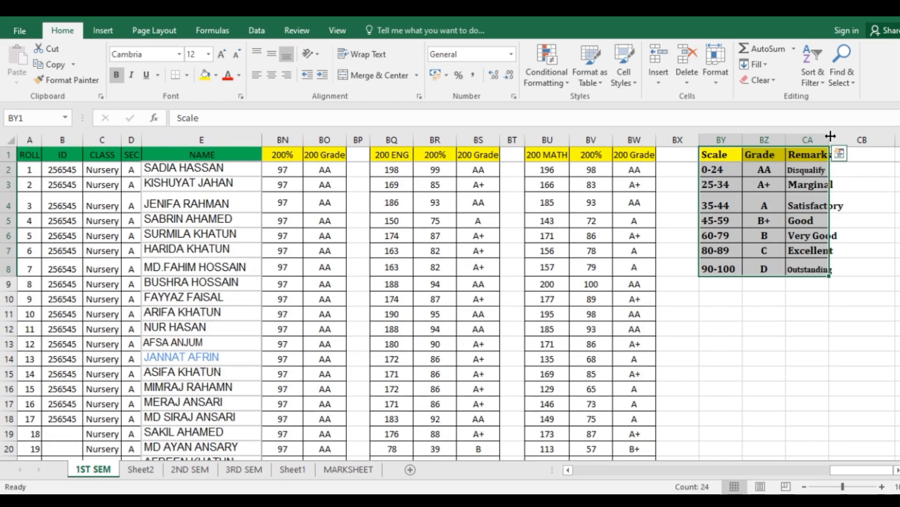
{"action": "left_click_drag", "start_coordinate": [830, 136], "coordinate": [865, 137]}
Insert a blank column between the Scale and Grade columns of the pasted table.
{"action": "left_click", "coordinate": [763, 139]}
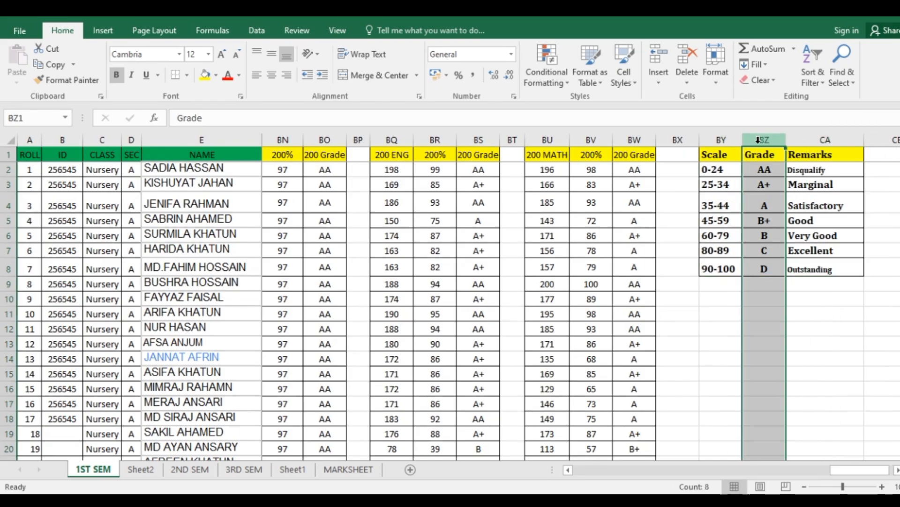
{"action": "right_click", "coordinate": [750, 136]}
{"action": "left_click", "coordinate": [792, 237]}
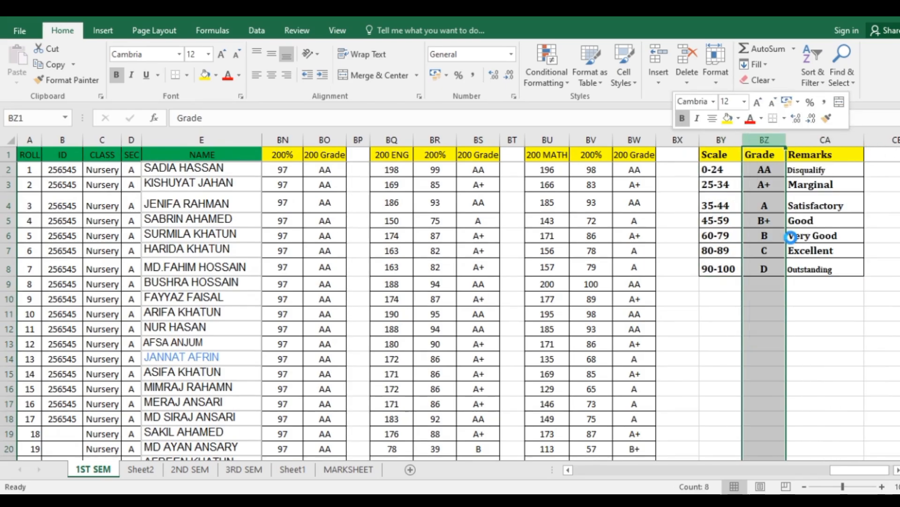
Enter the lower limits 0 in BZ2 and 25 in BZ3, and Flash Fill the remaining scale limits down to BZ8.
{"action": "left_click", "coordinate": [766, 169]}
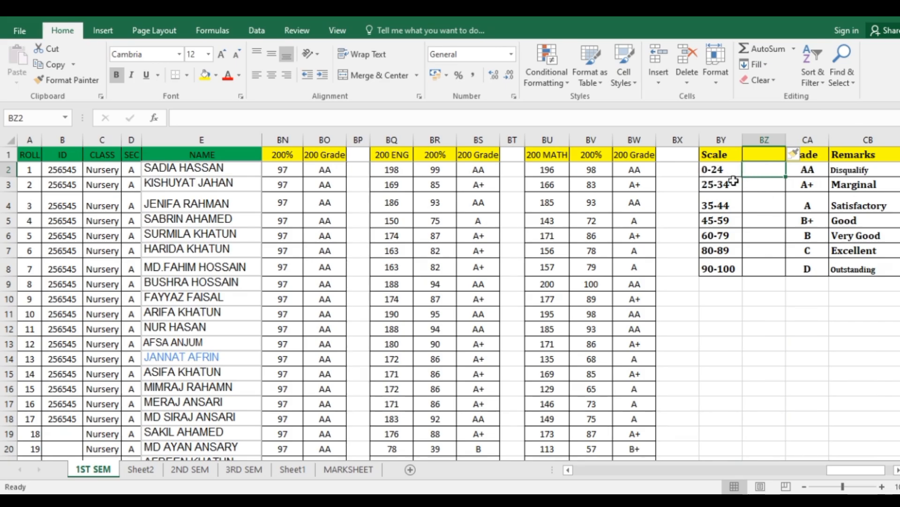
{"action": "type", "text": "0"}
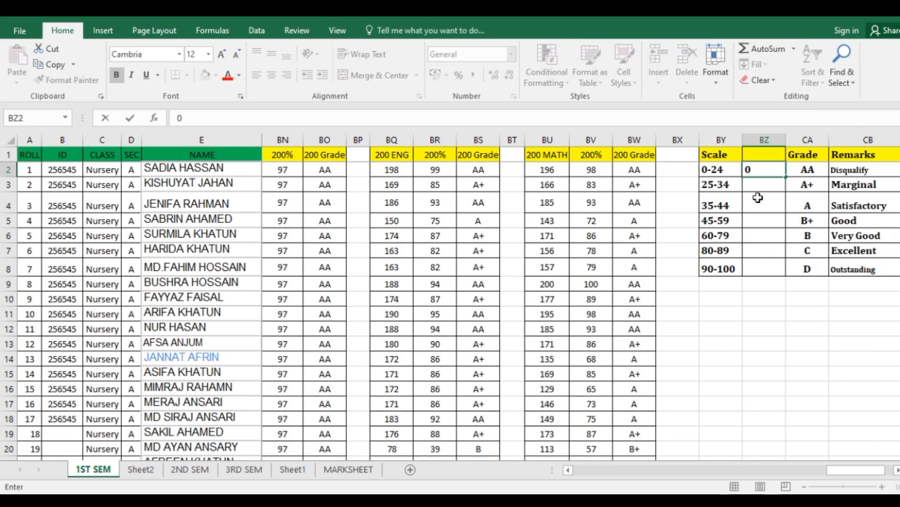
{"action": "key", "text": "Return"}
{"action": "type", "text": "25"}
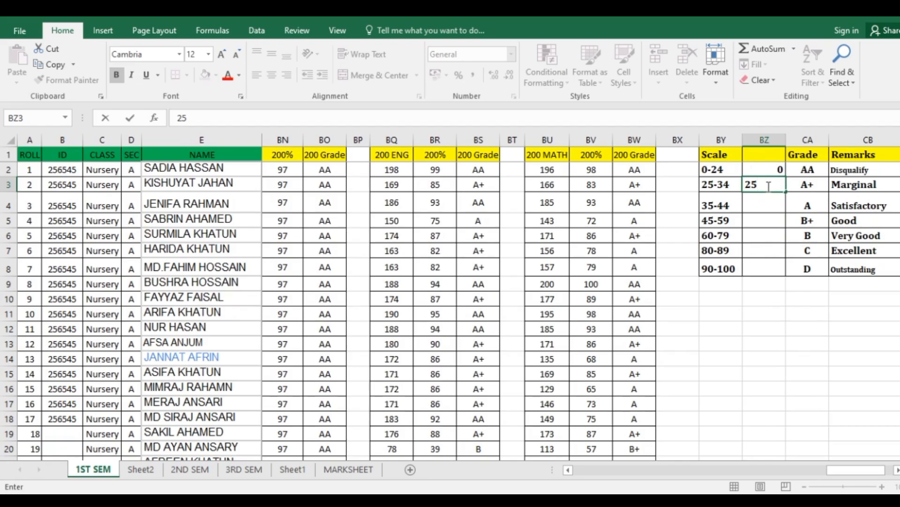
{"action": "left_click", "coordinate": [763, 204]}
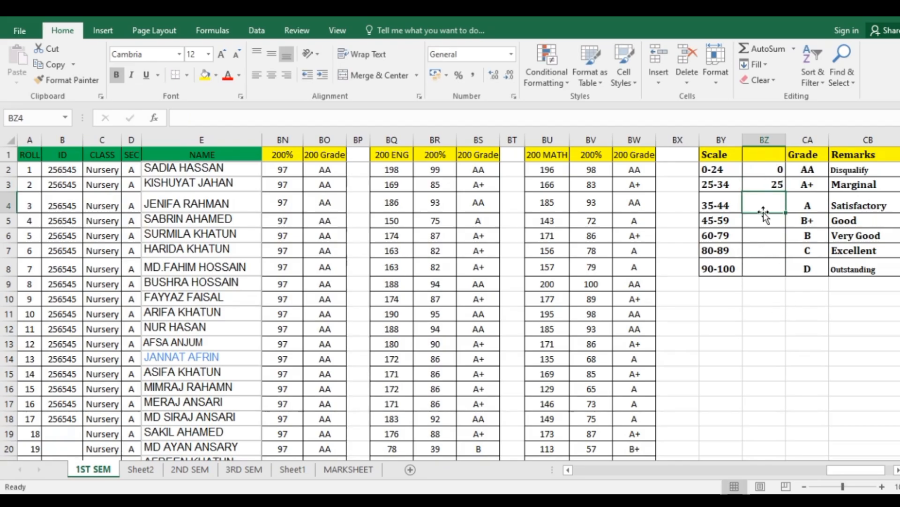
{"action": "key", "text": "ctrl+e"}
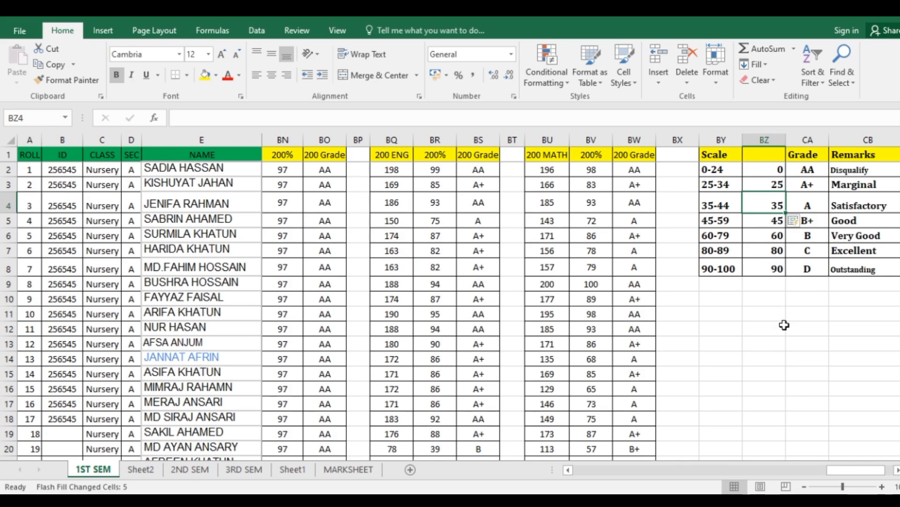
{"action": "left_click_drag", "start_coordinate": [721, 174], "coordinate": [716, 266]}
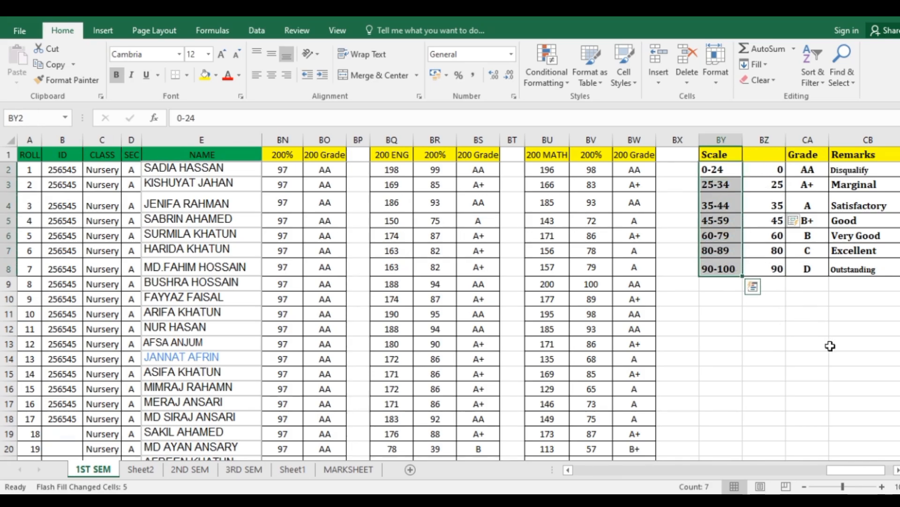
Start a VLOOKUP formula in AR2 under 1st REMARK with the percentage in AP2 as the lookup value.
{"action": "left_click_drag", "start_coordinate": [839, 473], "coordinate": [729, 486]}
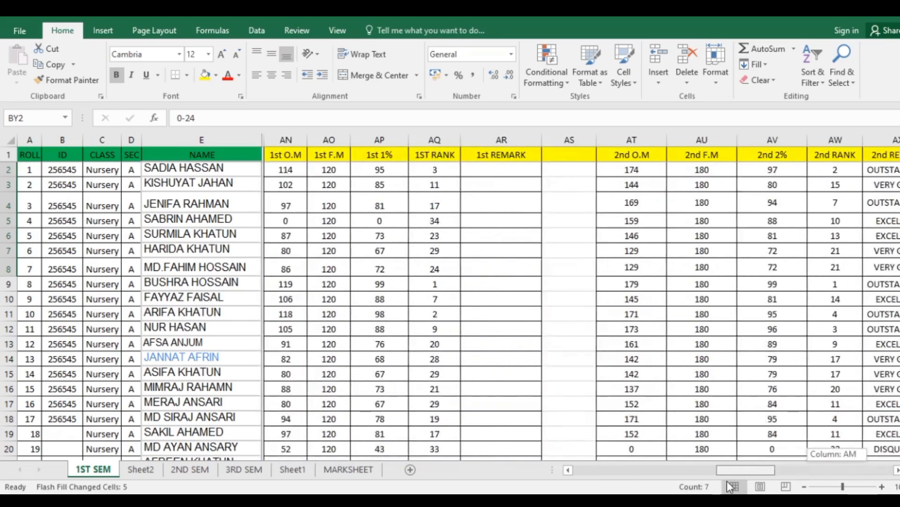
{"action": "left_click", "coordinate": [505, 171]}
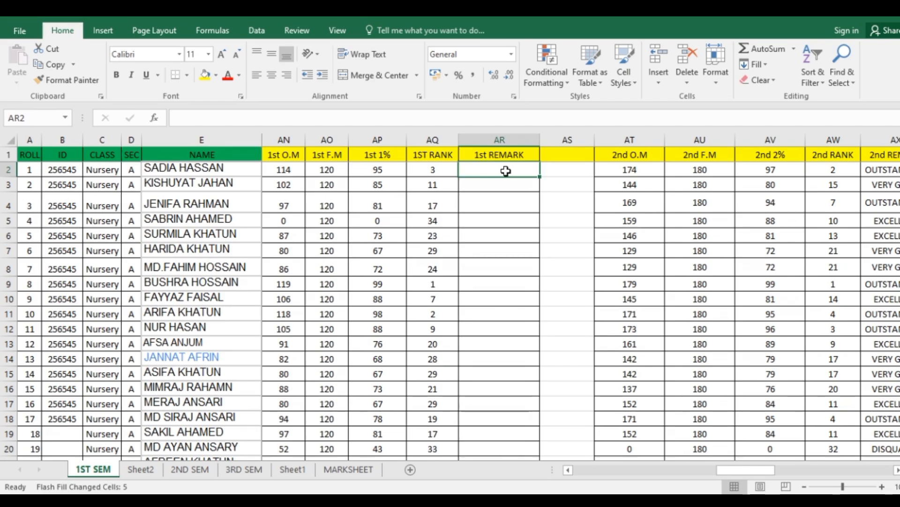
{"action": "type", "text": "=vlllllllllll"}
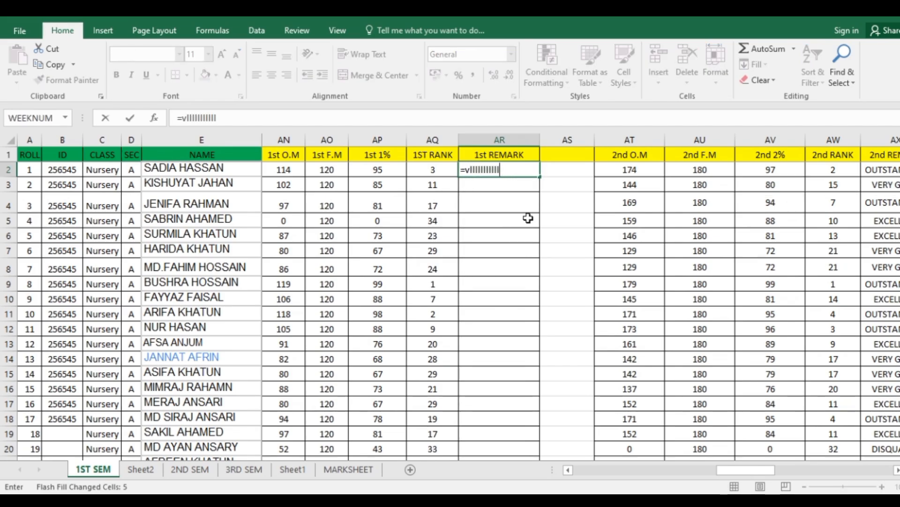
{"action": "key", "text": "BackSpace"}
{"action": "key", "text": "BackSpace"}
{"action": "key", "text": "BackSpace"}
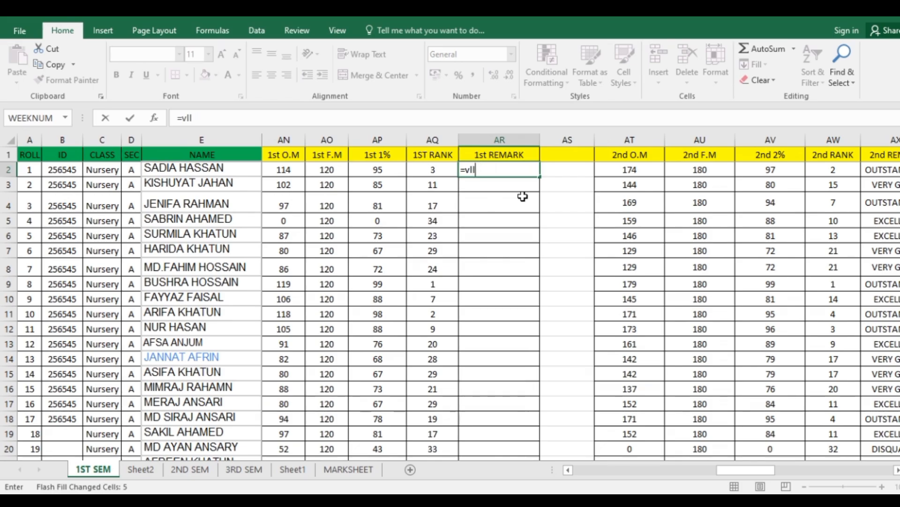
{"action": "key", "text": "BackSpace"}
{"action": "type", "text": "o"}
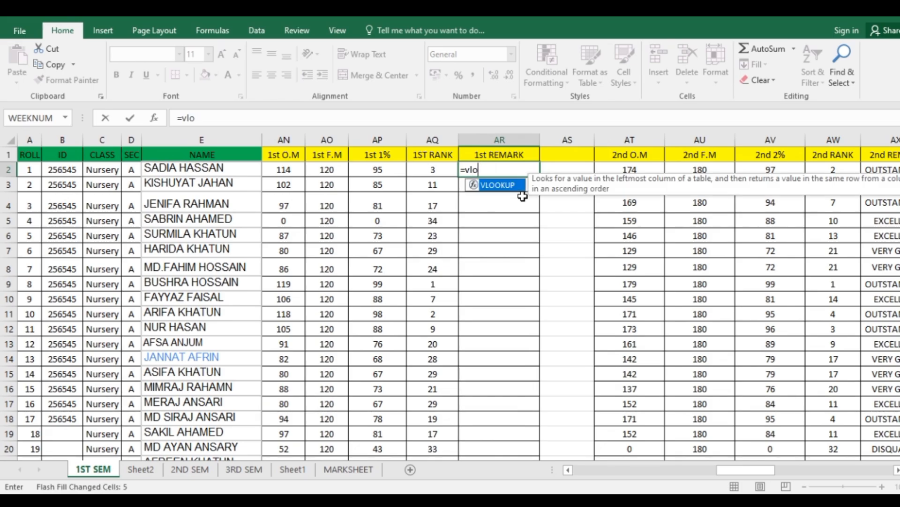
{"action": "double_click", "coordinate": [493, 185]}
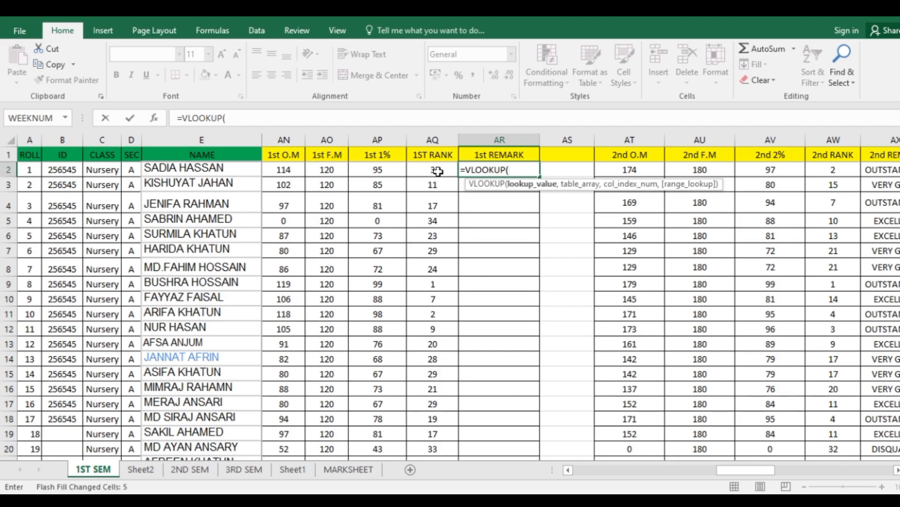
{"action": "left_click", "coordinate": [385, 170]}
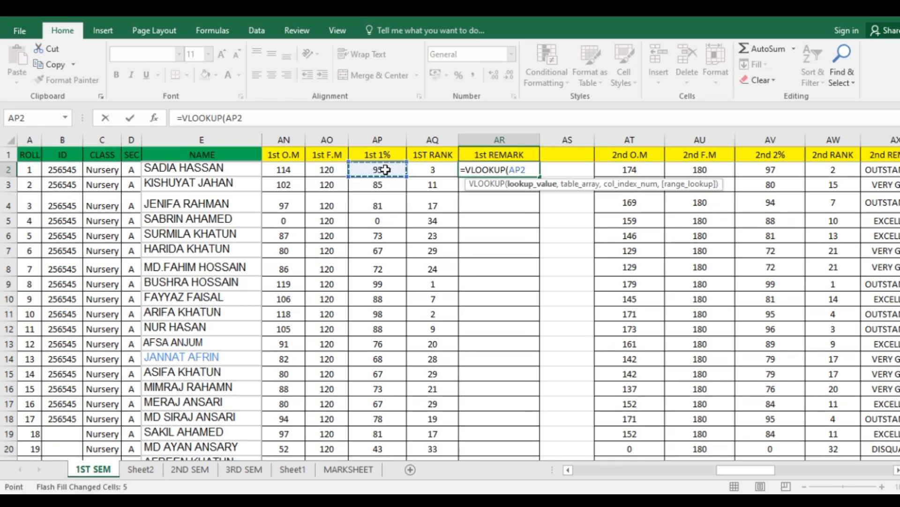
{"action": "type", "text": ","}
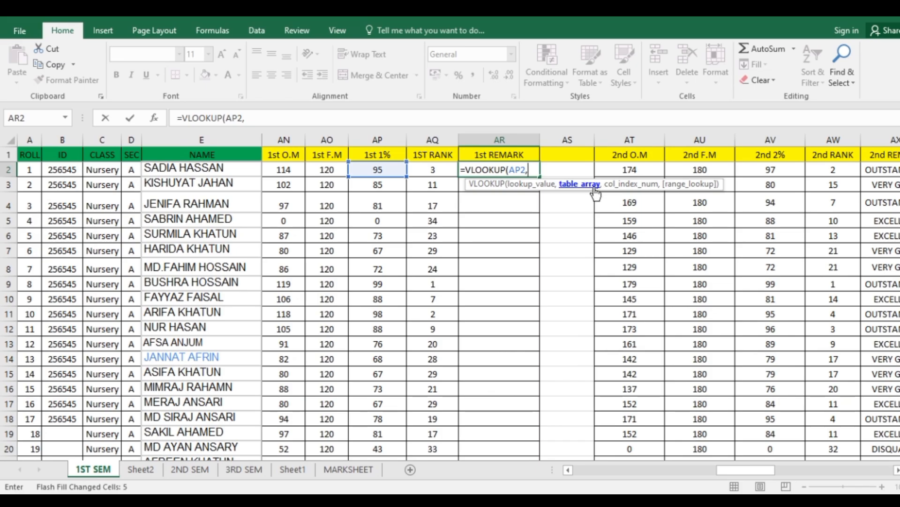
Complete the AR2 formula as =VLOOKUP(AP2,$BZ$2:$CB$8,3) using the grading table as the absolute lookup range.
{"action": "left_click_drag", "start_coordinate": [743, 479], "coordinate": [862, 469]}
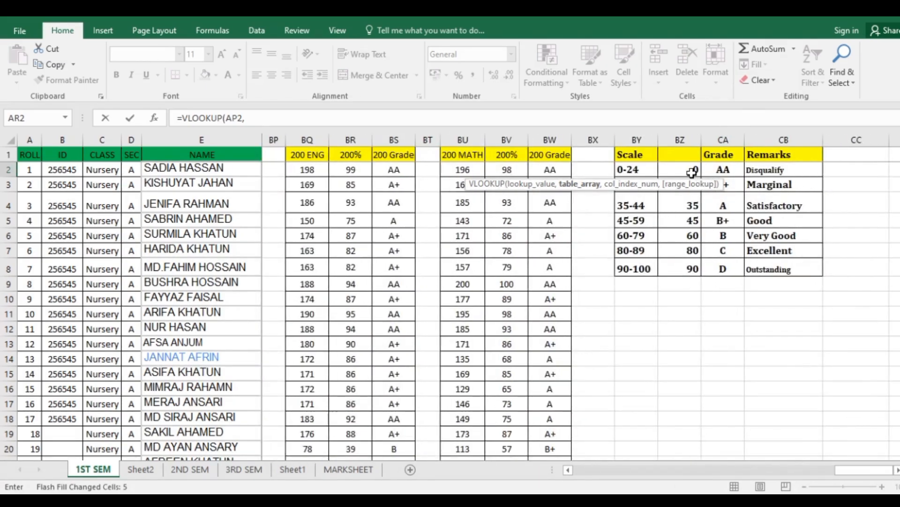
{"action": "left_click_drag", "start_coordinate": [685, 170], "coordinate": [766, 268]}
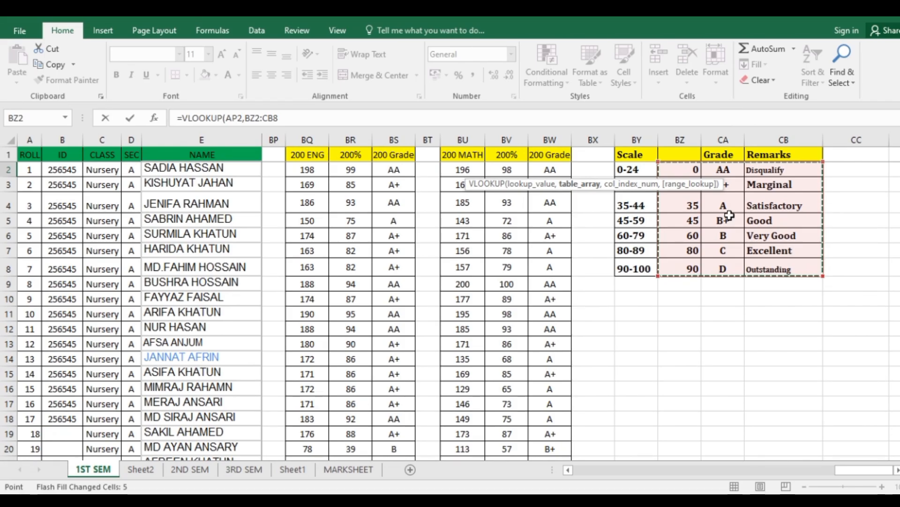
{"action": "key", "text": "F4"}
{"action": "type", "text": ","}
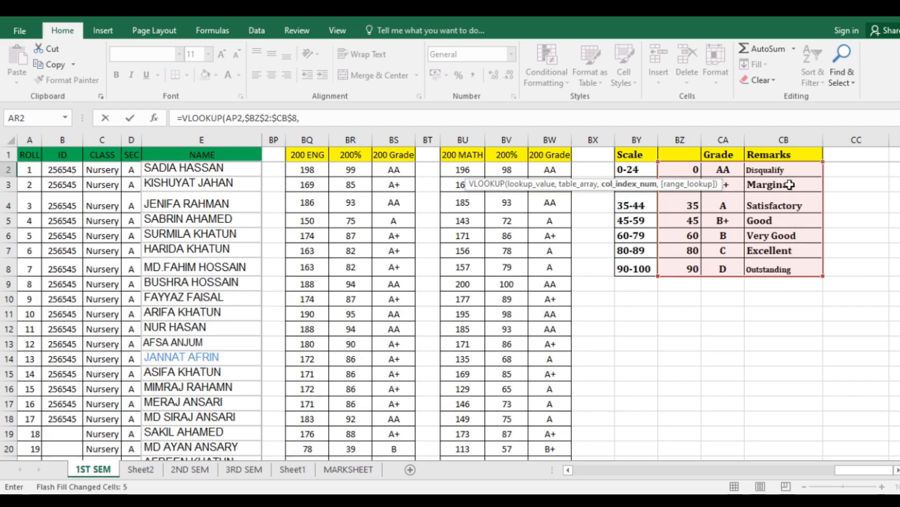
{"action": "type", "text": "3"}
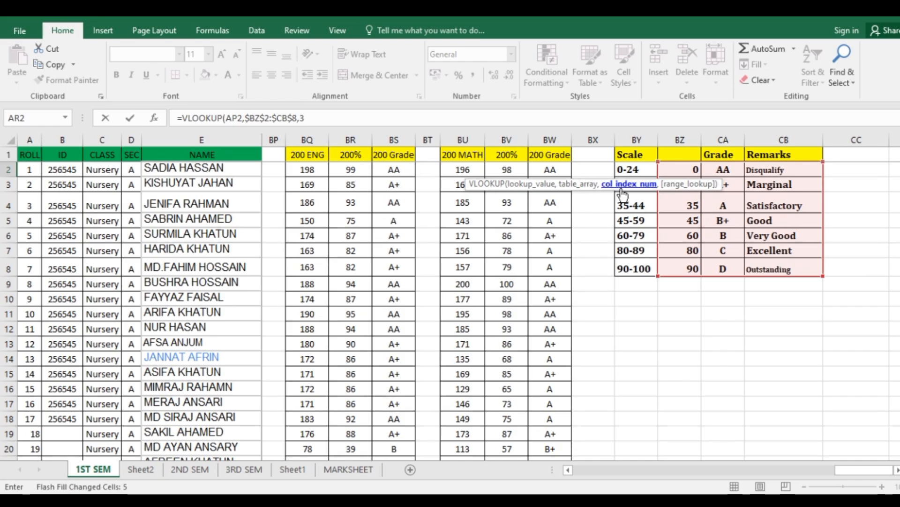
{"action": "left_click", "coordinate": [328, 120]}
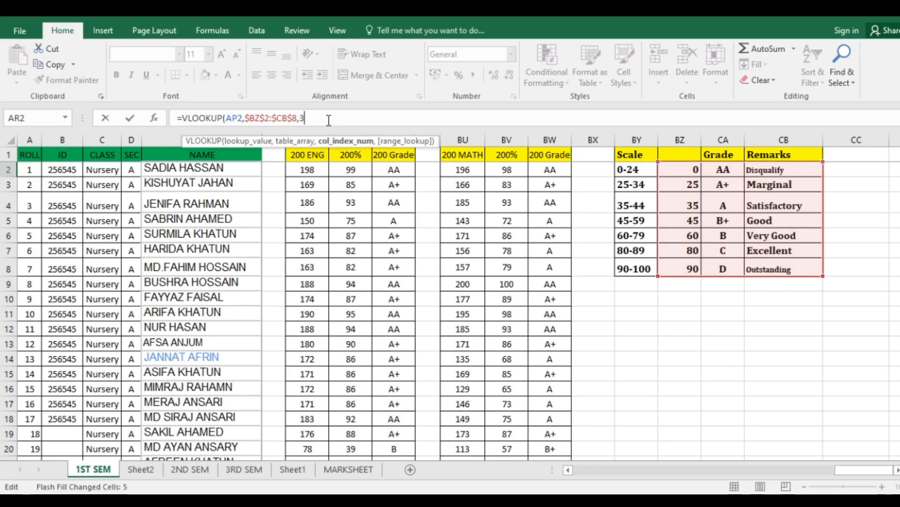
{"action": "key", "text": "BackSpace"}
{"action": "left_click_drag", "start_coordinate": [863, 471], "coordinate": [608, 476]}
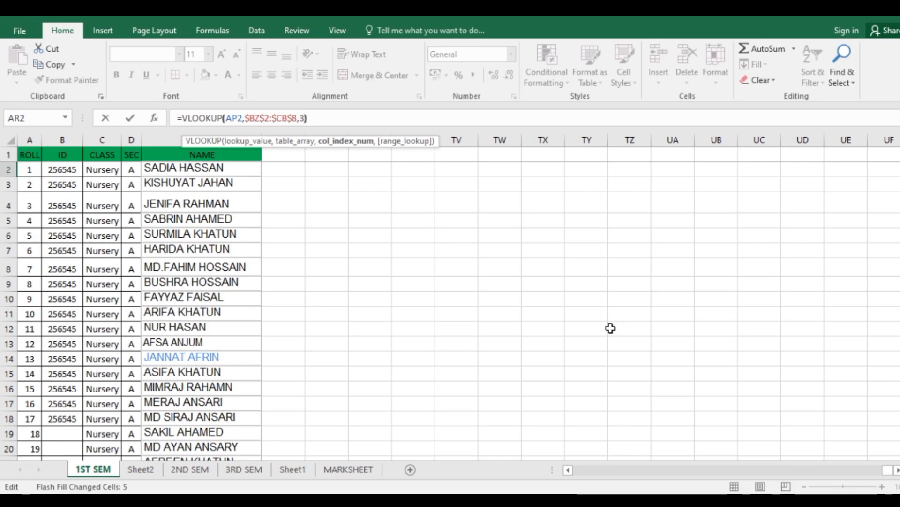
{"action": "key", "text": "Return"}
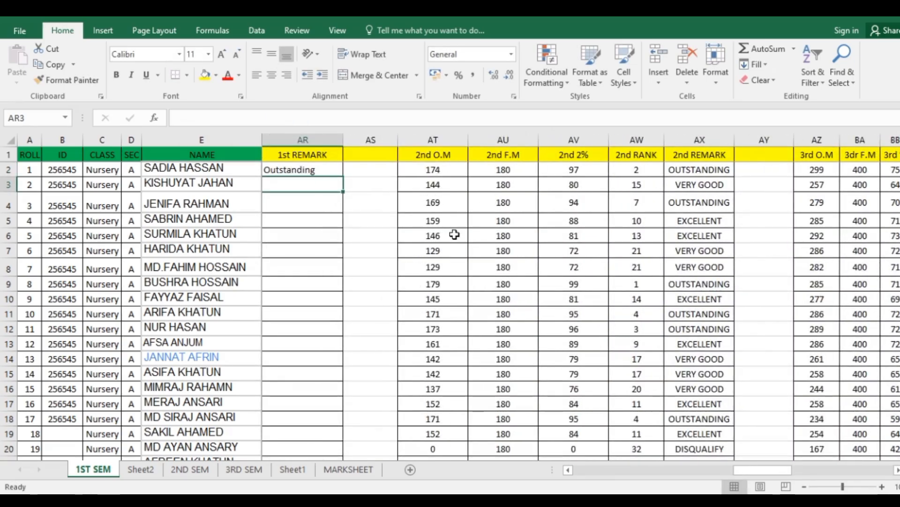
Add 1 as the range_lookup argument in AR2 so the formula reads =VLOOKUP(AP2,$BZ$2:$CB$8,3,1).
{"action": "left_click", "coordinate": [319, 172]}
{"action": "left_click_drag", "start_coordinate": [782, 475], "coordinate": [753, 474]}
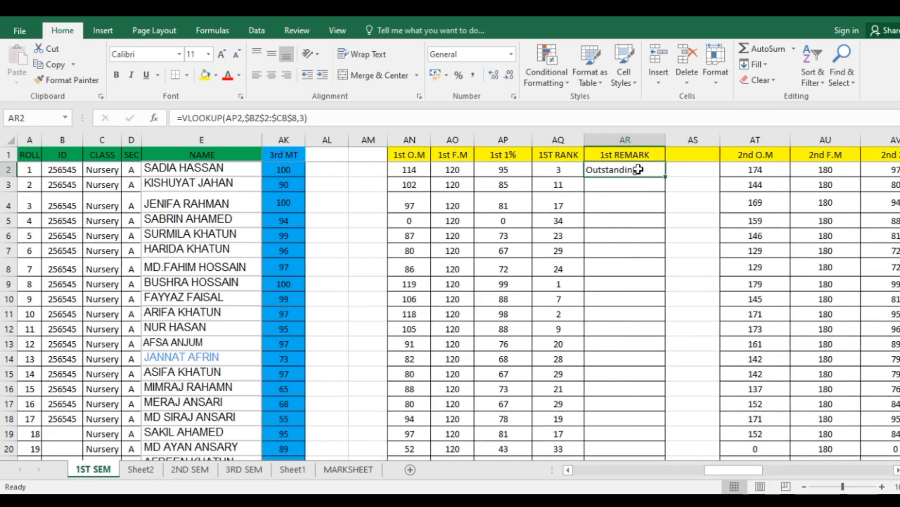
{"action": "double_click", "coordinate": [640, 170]}
{"action": "left_click", "coordinate": [713, 170]}
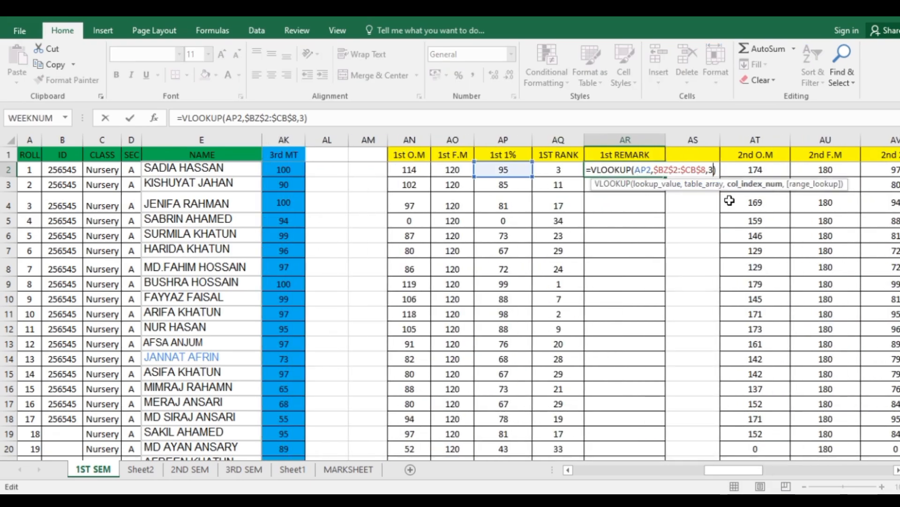
{"action": "type", "text": ",1"}
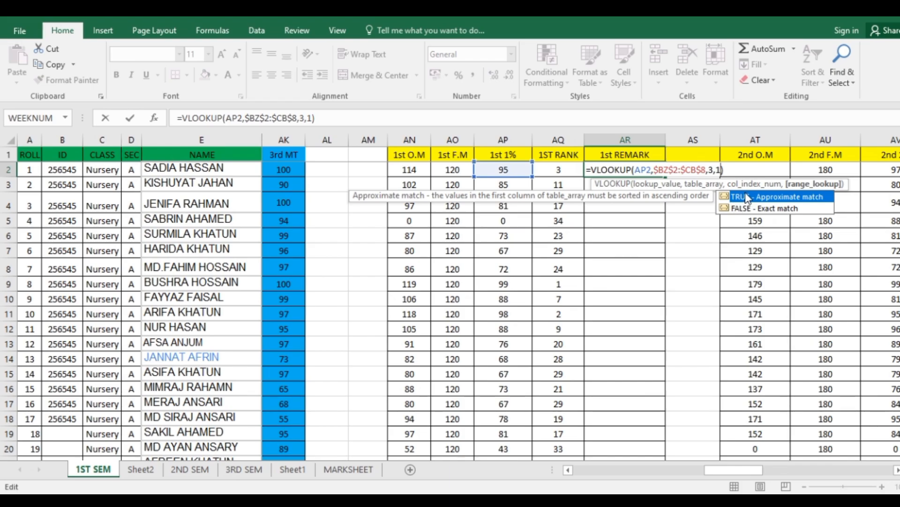
{"action": "key", "text": "Return"}
Fill the AR2 remark formula down the whole 1st REMARK column and check the filled rows.
{"action": "left_click", "coordinate": [651, 177]}
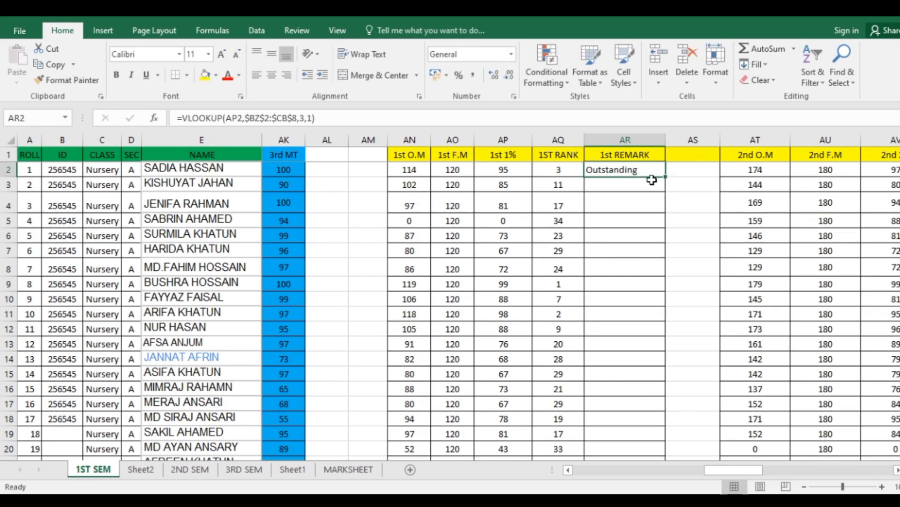
{"action": "double_click", "coordinate": [668, 179]}
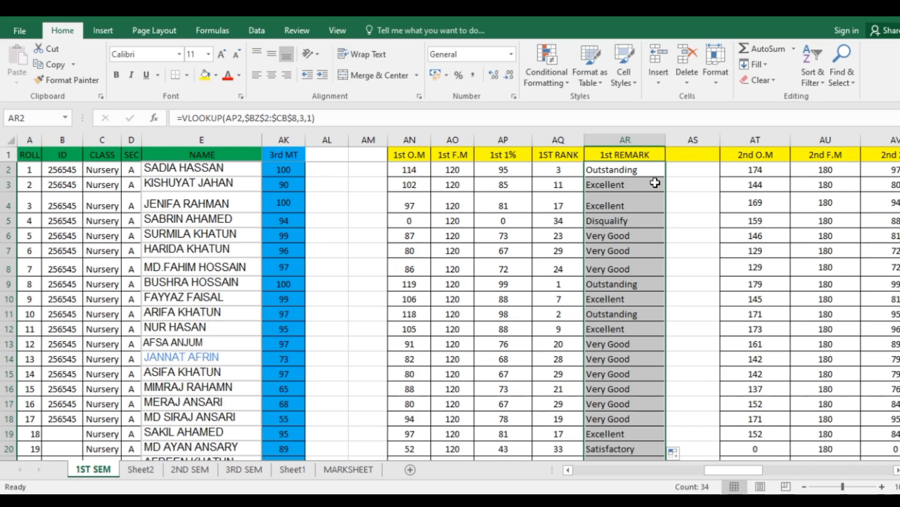
{"action": "scroll", "coordinate": [637, 249], "scroll_direction": "down", "scroll_amount": 6}
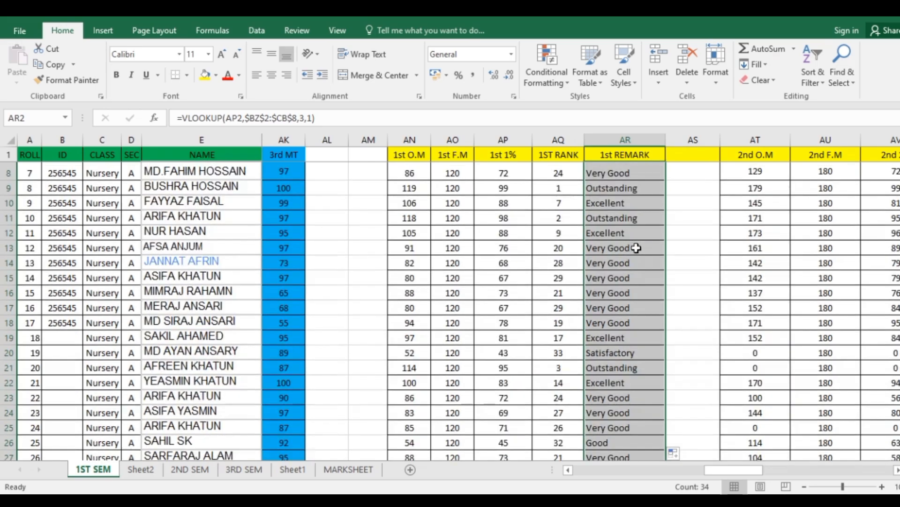
{"action": "scroll", "coordinate": [676, 295], "scroll_direction": "up", "scroll_amount": 6}
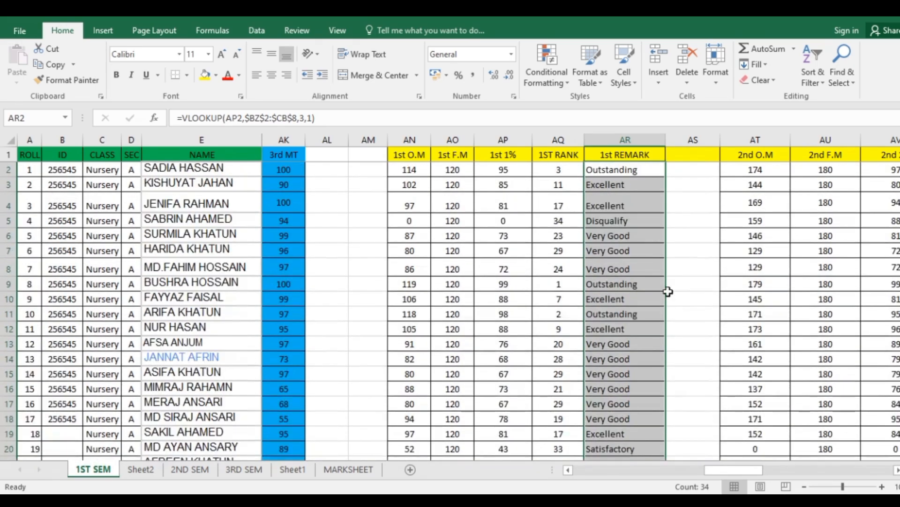
Review the remaining term, grand total and 200-mark columns, then switch to Word and look over the report card template.
{"action": "mouse_move", "coordinate": [722, 471]}
{"action": "left_mouse_down"}
{"action": "mouse_move", "coordinate": [735, 470]}
{"action": "mouse_move", "coordinate": [728, 471]}
{"action": "left_mouse_up"}
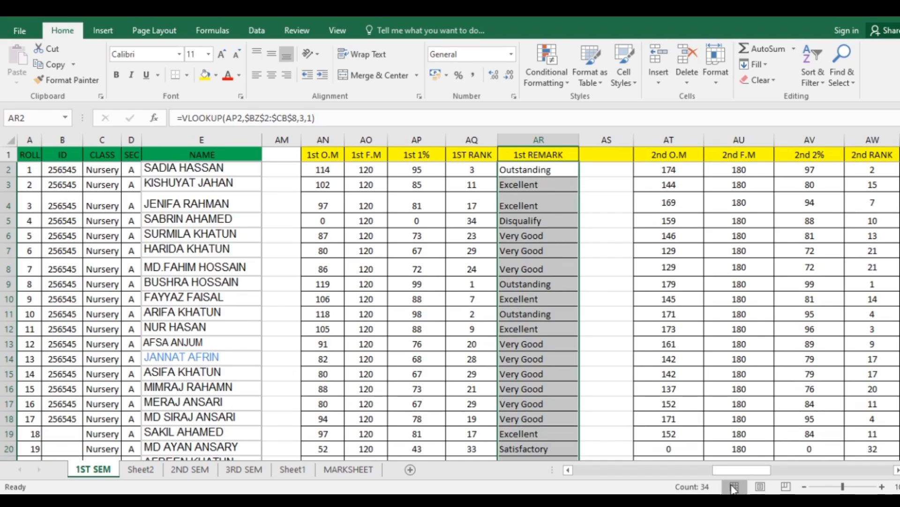
{"action": "left_click_drag", "start_coordinate": [743, 468], "coordinate": [816, 469]}
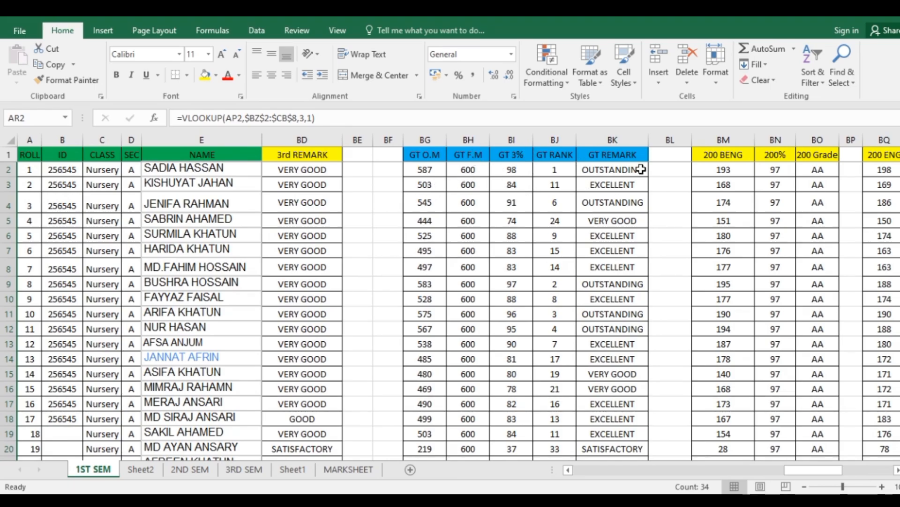
{"action": "left_click_drag", "start_coordinate": [800, 471], "coordinate": [847, 471]}
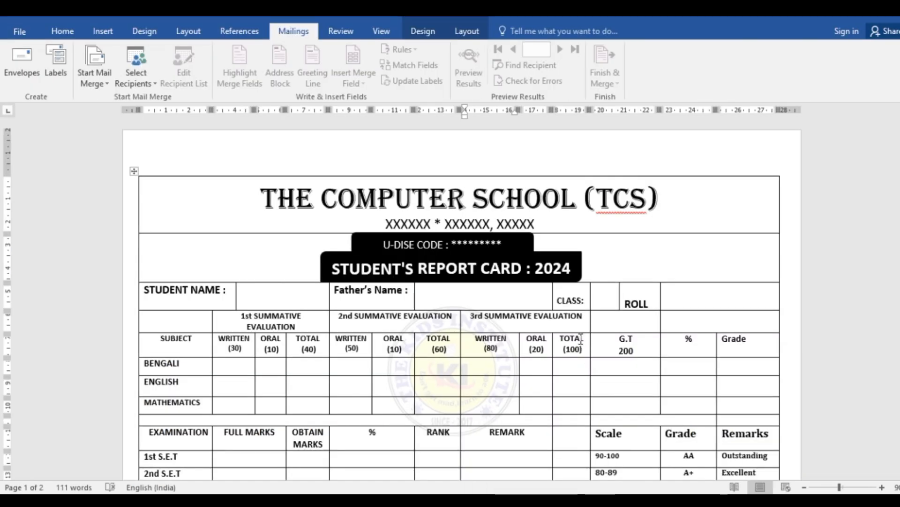
{"action": "scroll", "coordinate": [633, 304], "scroll_direction": "down", "scroll_amount": 3}
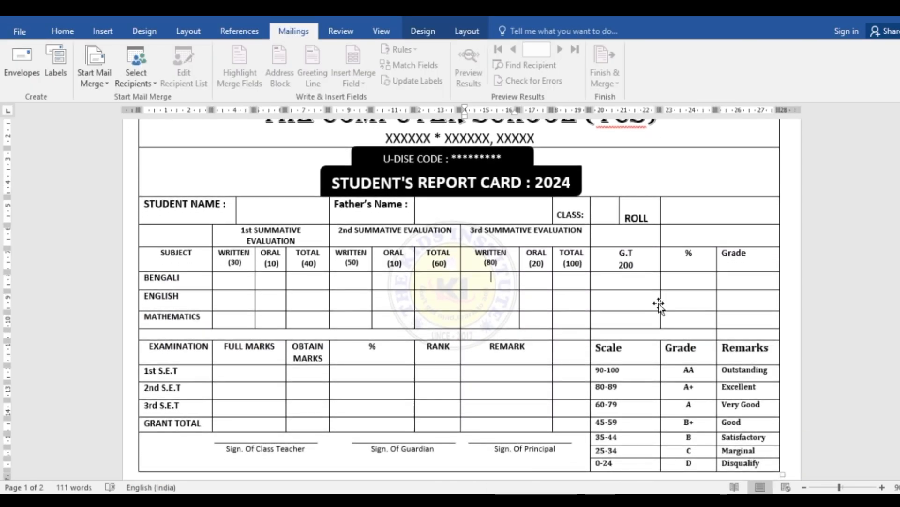
{"action": "scroll", "coordinate": [657, 303], "scroll_direction": "up", "scroll_amount": 2}
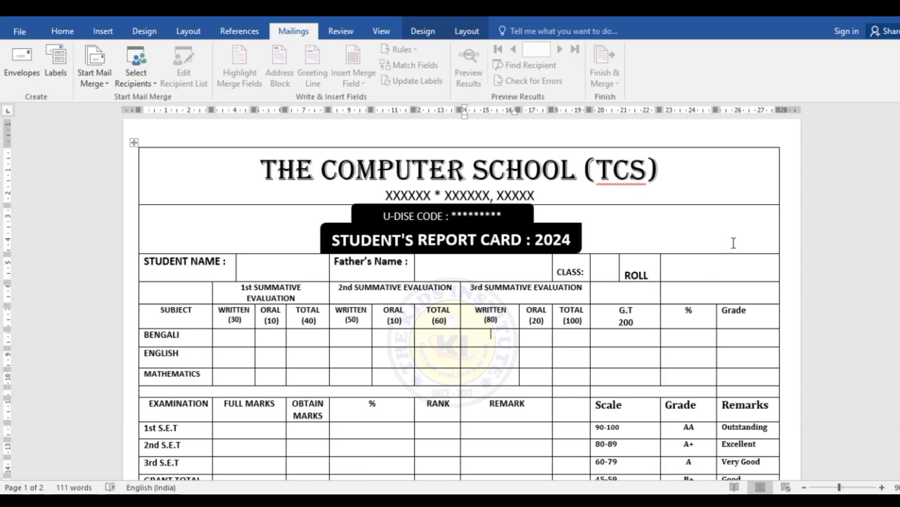
{"action": "scroll", "coordinate": [683, 258], "scroll_direction": "down", "scroll_amount": 5}
{"action": "scroll", "coordinate": [308, 179], "scroll_direction": "up", "scroll_amount": 6}
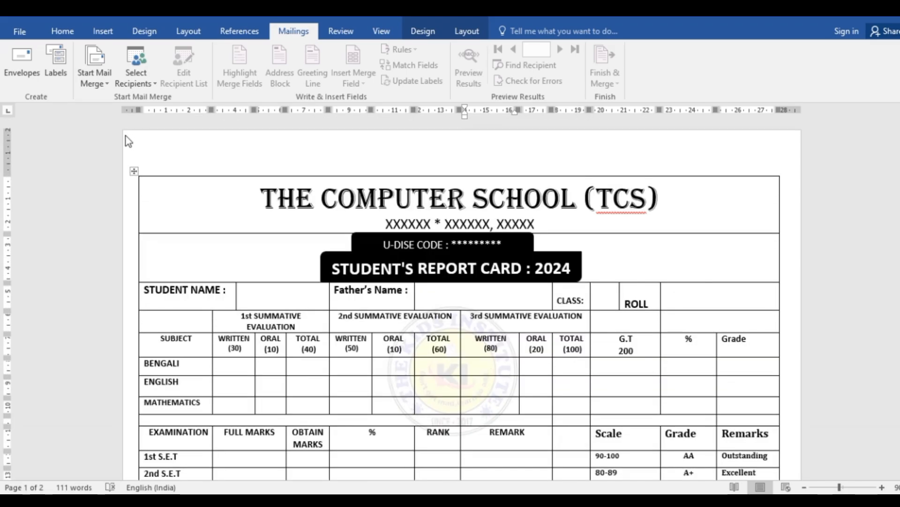
Start choosing the mail merge recipients from an existing list.
{"action": "left_click", "coordinate": [61, 31]}
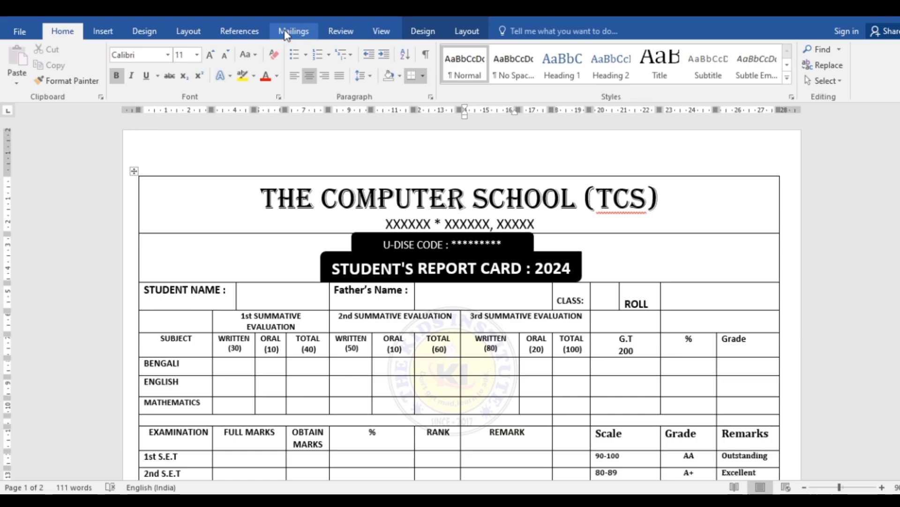
{"action": "left_click", "coordinate": [296, 33]}
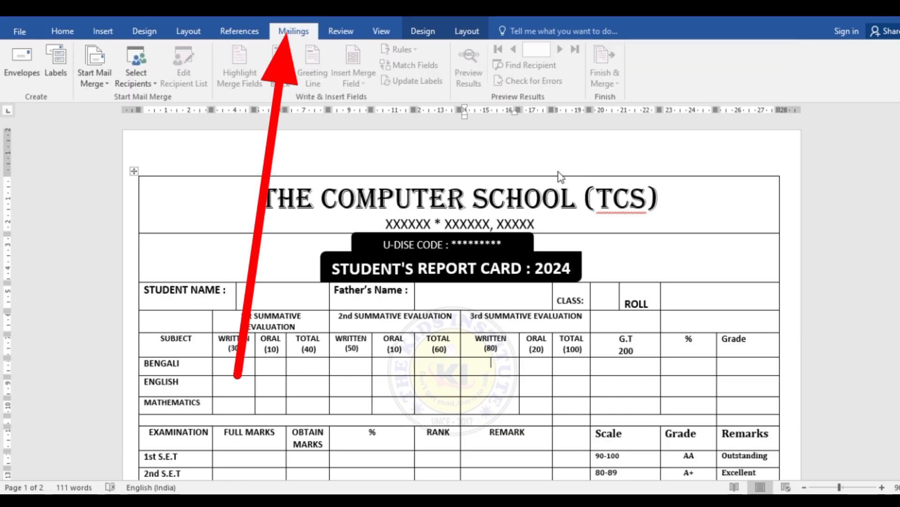
{"action": "left_click", "coordinate": [150, 87]}
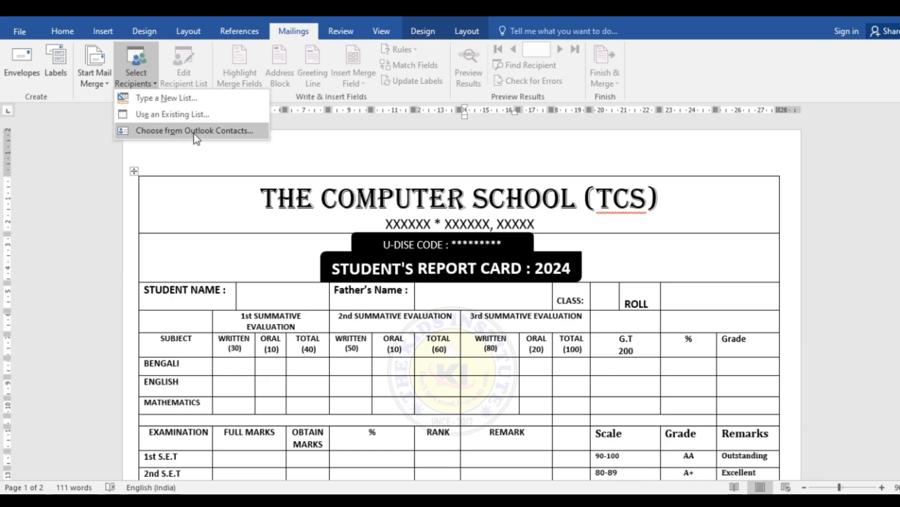
{"action": "left_click", "coordinate": [175, 114]}
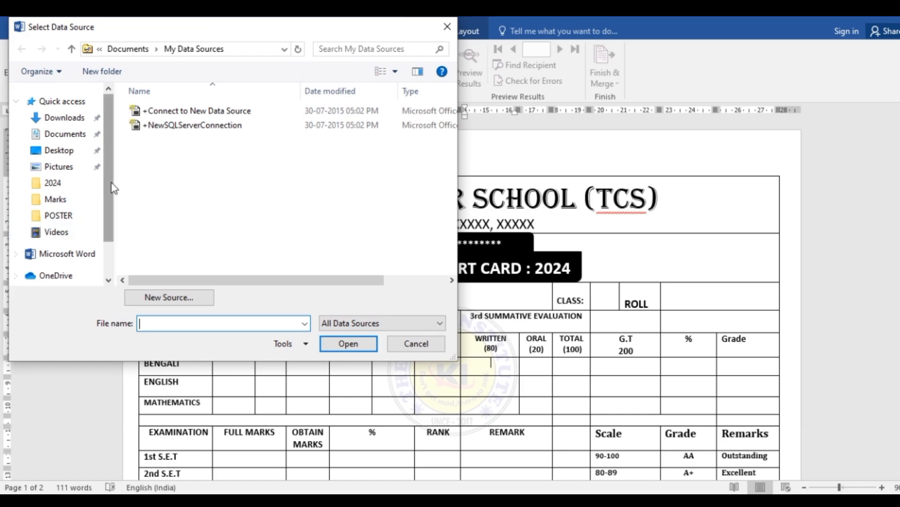
Browse to the Marks folder inside VIDEO on Local Disk (F:) to find the data source.
{"action": "scroll", "coordinate": [112, 230], "scroll_direction": "down", "scroll_amount": 1}
{"action": "scroll", "coordinate": [113, 230], "scroll_direction": "down", "scroll_amount": 1}
{"action": "scroll", "coordinate": [115, 197], "scroll_direction": "up", "scroll_amount": 2}
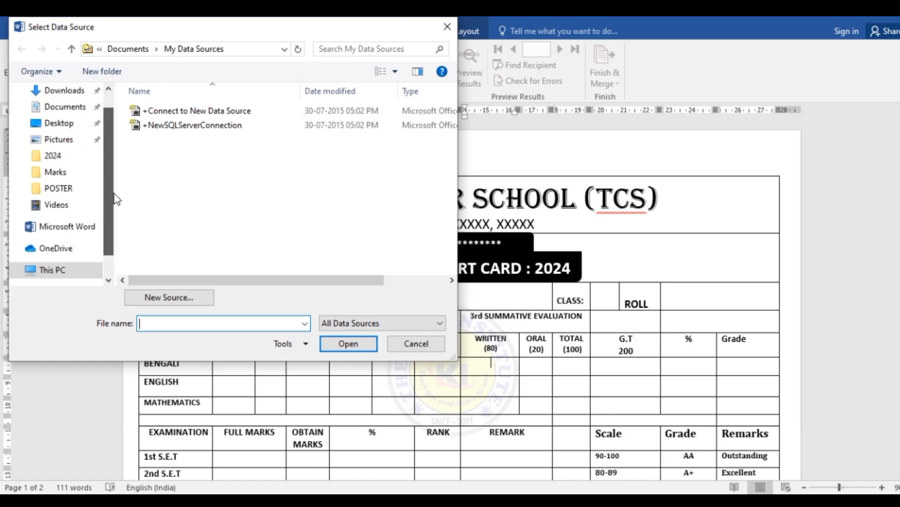
{"action": "scroll", "coordinate": [118, 201], "scroll_direction": "down", "scroll_amount": 2}
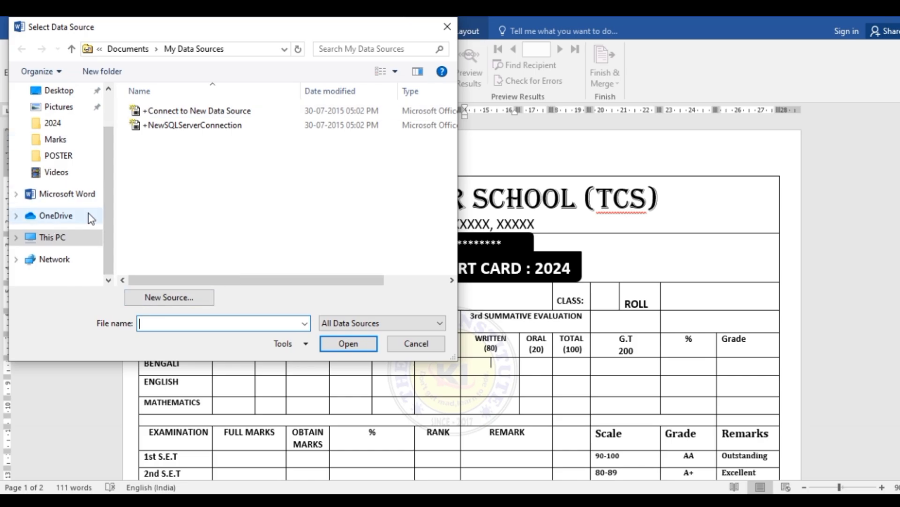
{"action": "mouse_move", "coordinate": [105, 238]}
{"action": "left_mouse_down"}
{"action": "mouse_move", "coordinate": [108, 186]}
{"action": "mouse_move", "coordinate": [111, 231]}
{"action": "left_mouse_up"}
{"action": "left_click", "coordinate": [47, 236]}
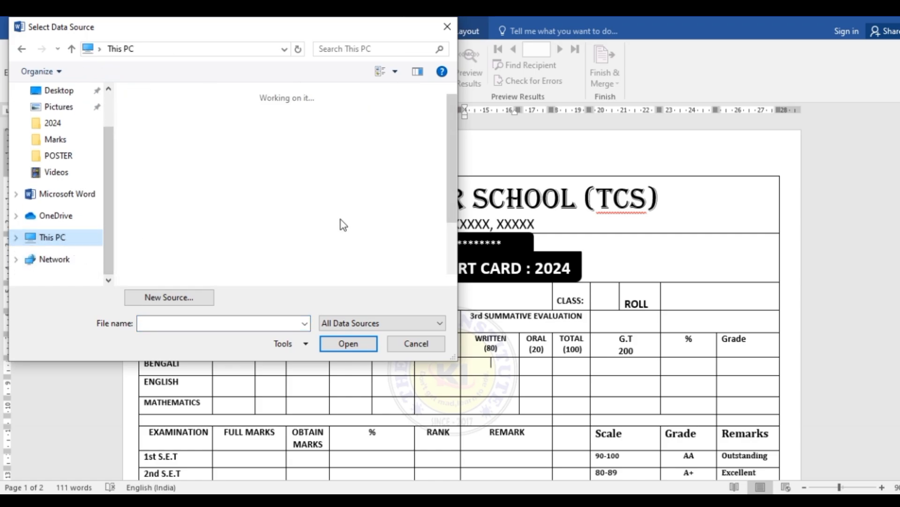
{"action": "scroll", "coordinate": [287, 235], "scroll_direction": "down", "scroll_amount": 3}
{"action": "scroll", "coordinate": [210, 190], "scroll_direction": "down", "scroll_amount": 3}
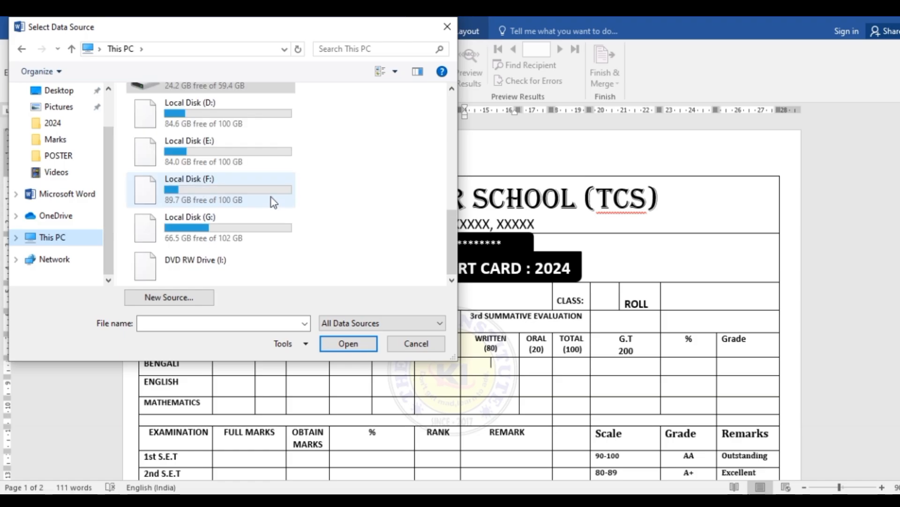
{"action": "double_click", "coordinate": [209, 188]}
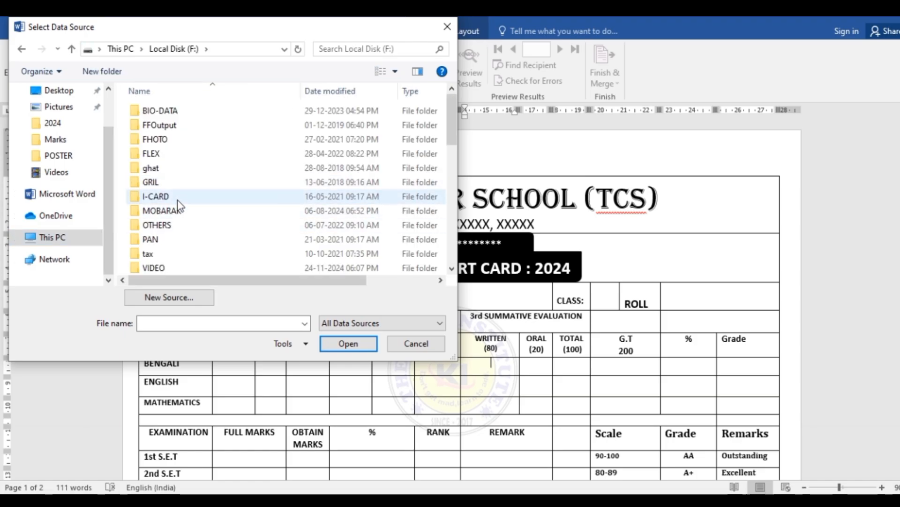
{"action": "scroll", "coordinate": [179, 205], "scroll_direction": "down", "scroll_amount": 2}
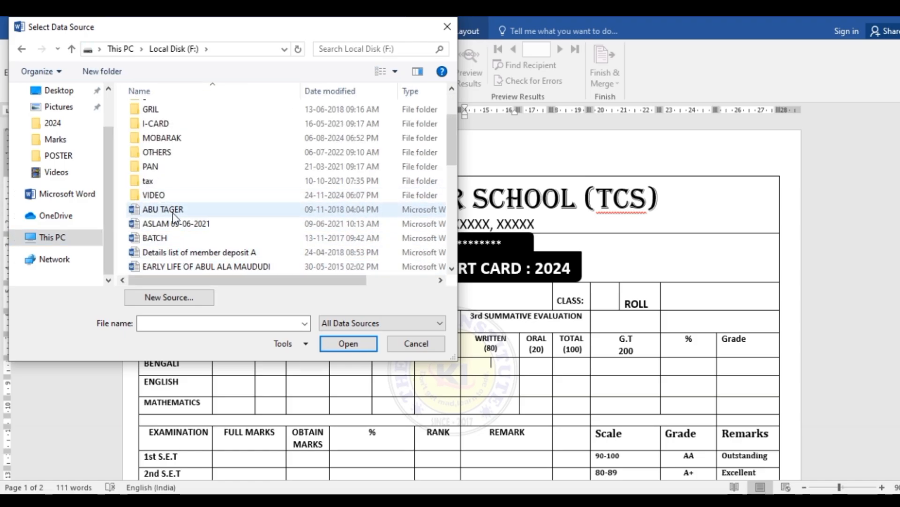
{"action": "double_click", "coordinate": [157, 196]}
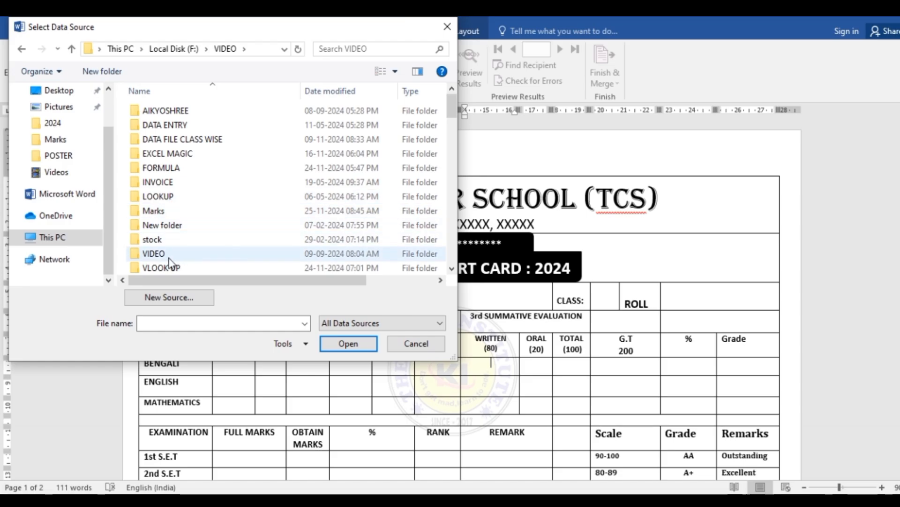
{"action": "double_click", "coordinate": [165, 211]}
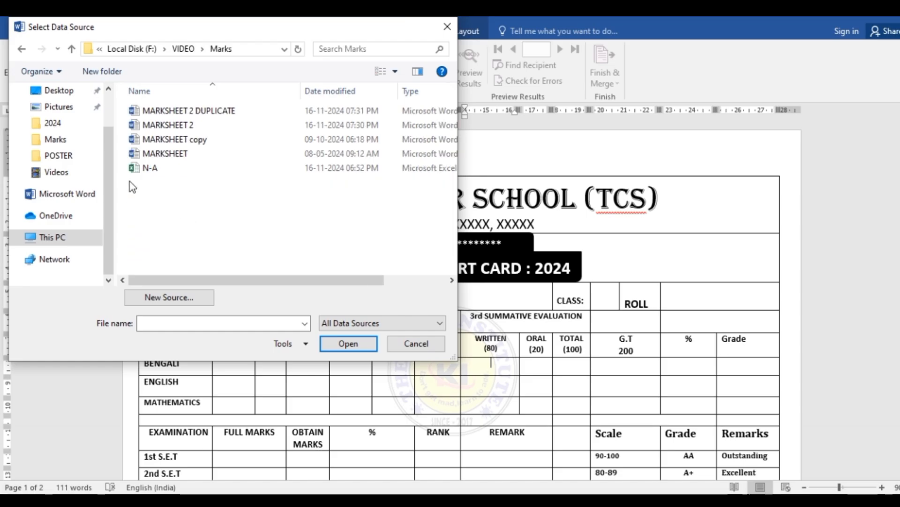
Open the N-A workbook as the data source and use its '1ST SEM$' table as the recipient list.
{"action": "left_click", "coordinate": [168, 173]}
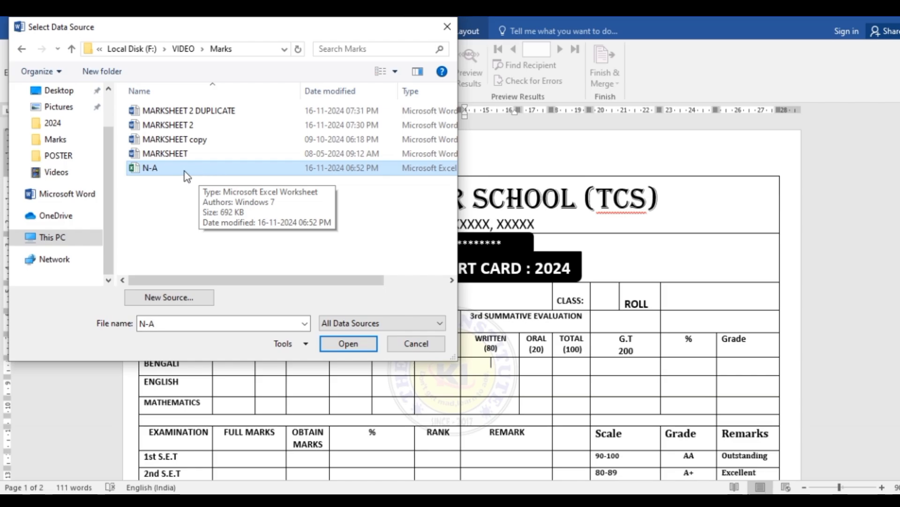
{"action": "left_click", "coordinate": [338, 345]}
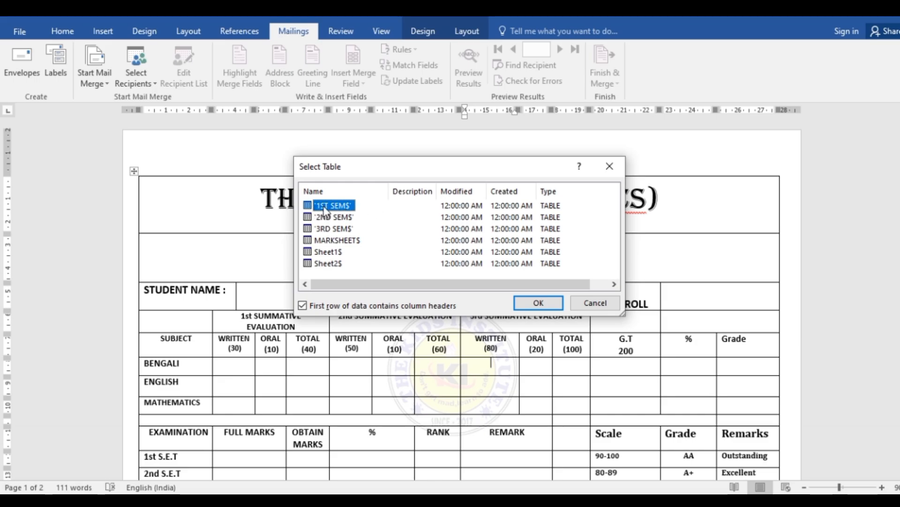
{"action": "left_click", "coordinate": [340, 219]}
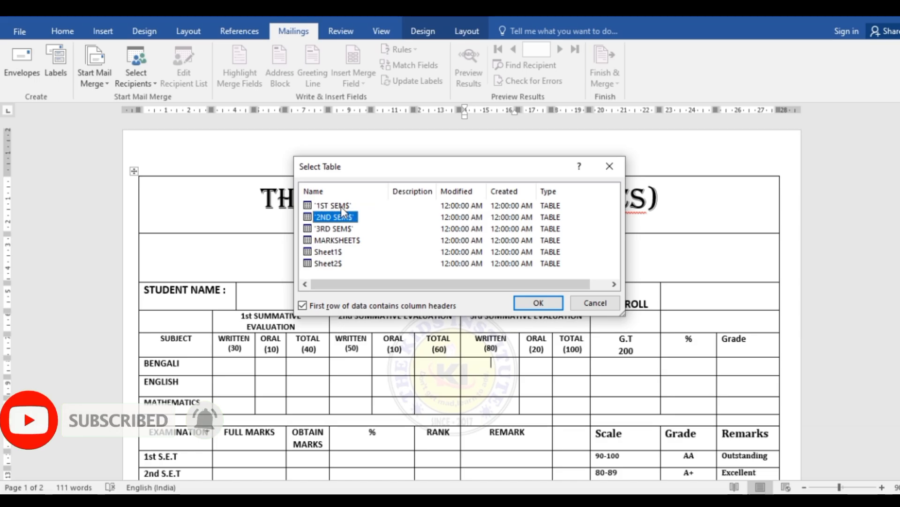
{"action": "left_click", "coordinate": [328, 206]}
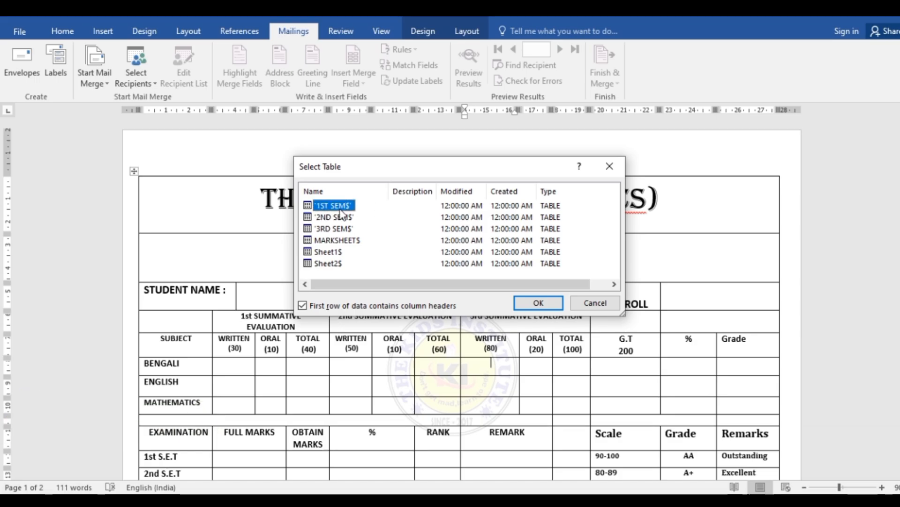
{"action": "left_click", "coordinate": [522, 302]}
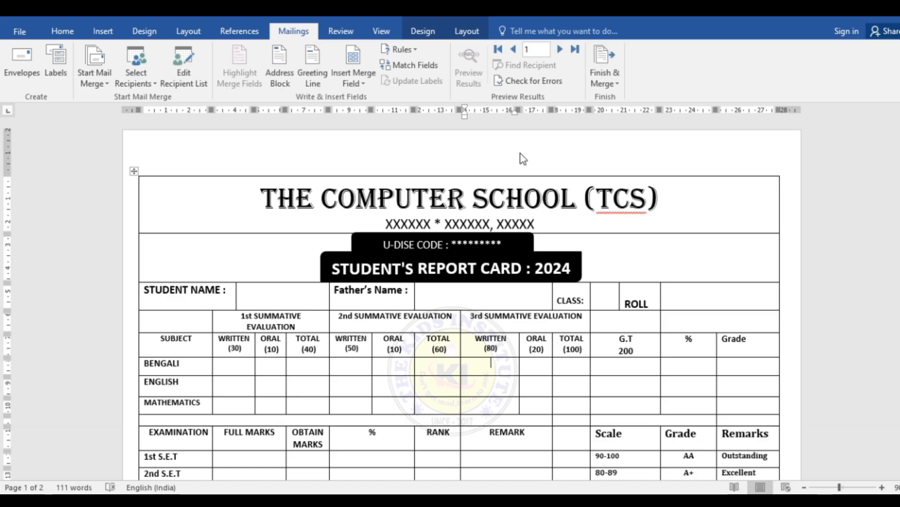
Insert the NAME merge field in the blank cell beside STUDENT NAME on the report card.
{"action": "scroll", "coordinate": [563, 145], "scroll_direction": "down", "scroll_amount": 3}
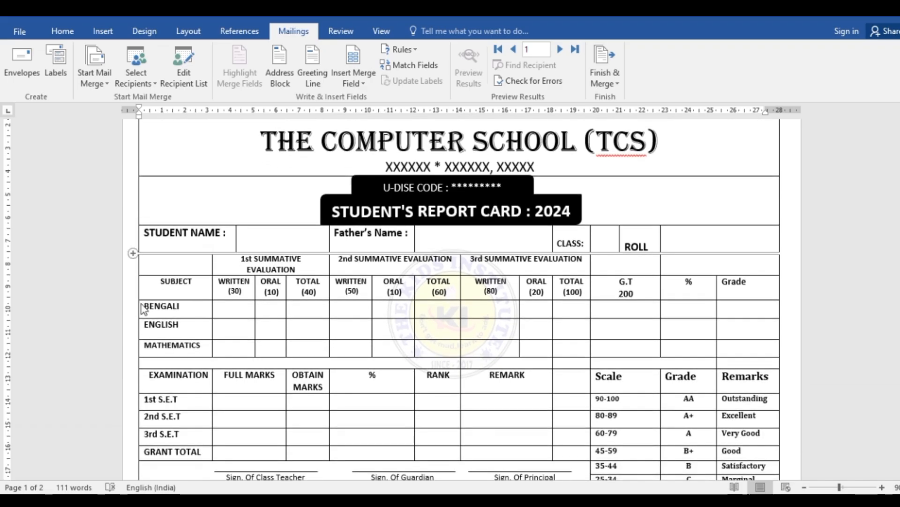
{"action": "scroll", "coordinate": [512, 231], "scroll_direction": "up", "scroll_amount": 2}
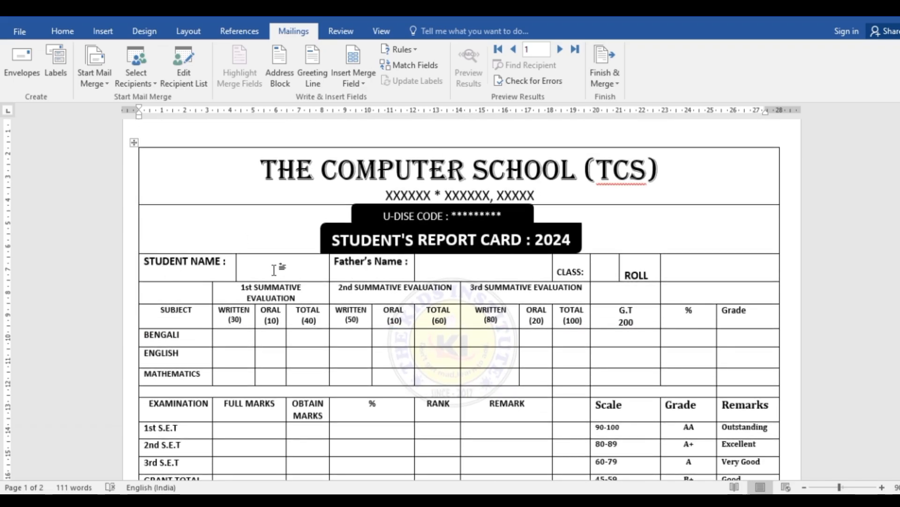
{"action": "left_click", "coordinate": [257, 267]}
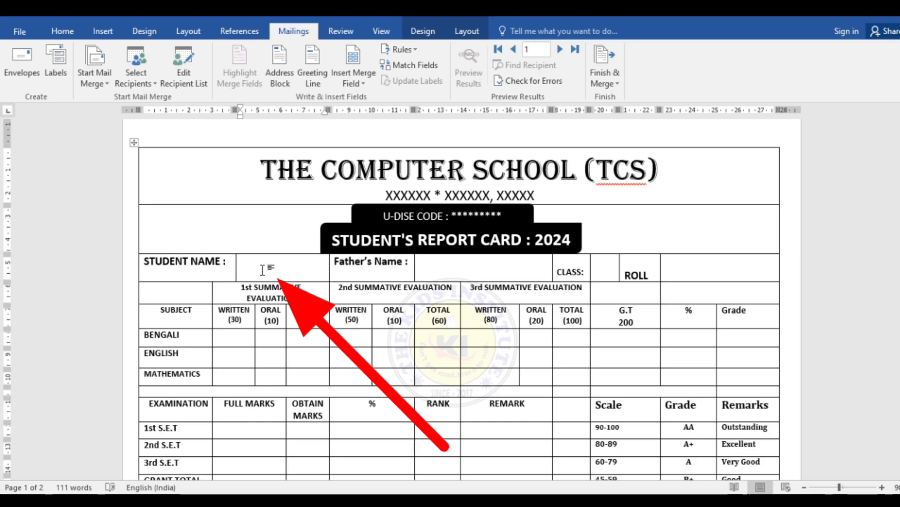
{"action": "left_click", "coordinate": [364, 85]}
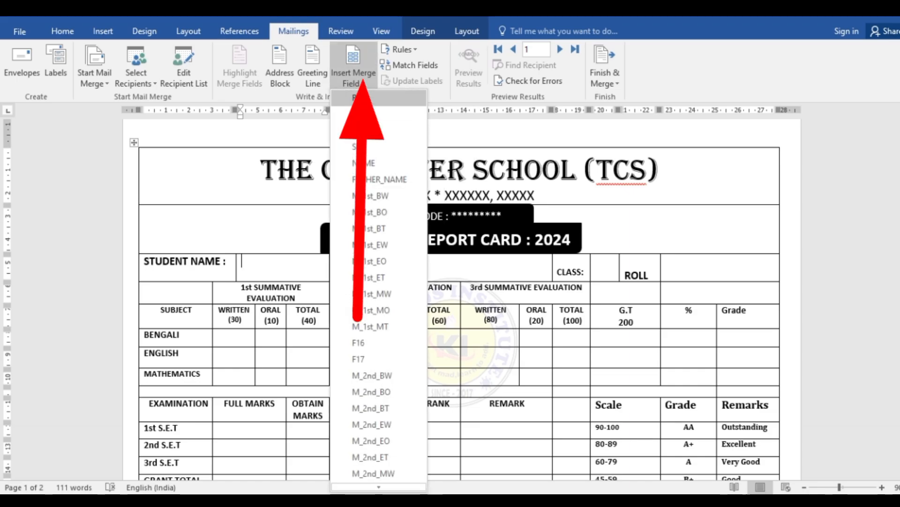
{"action": "scroll", "coordinate": [373, 295], "scroll_direction": "down", "scroll_amount": 10}
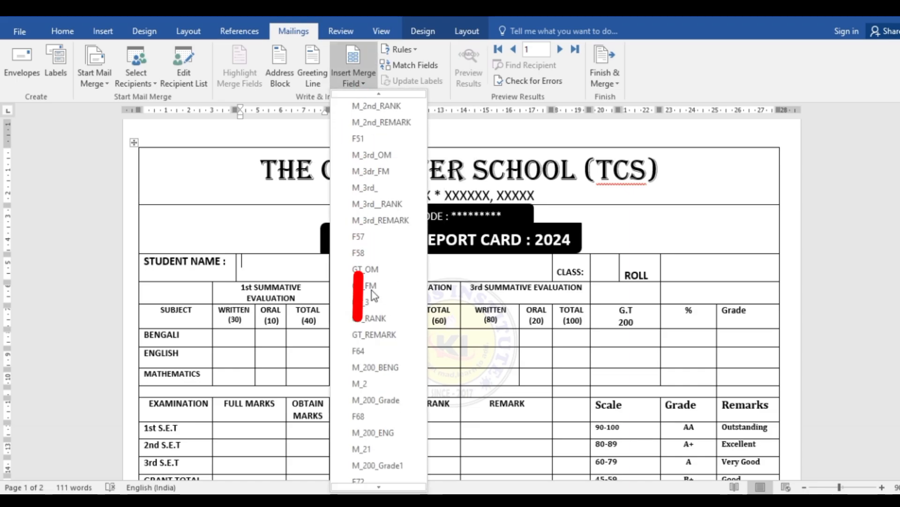
{"action": "scroll", "coordinate": [380, 241], "scroll_direction": "up", "scroll_amount": 1}
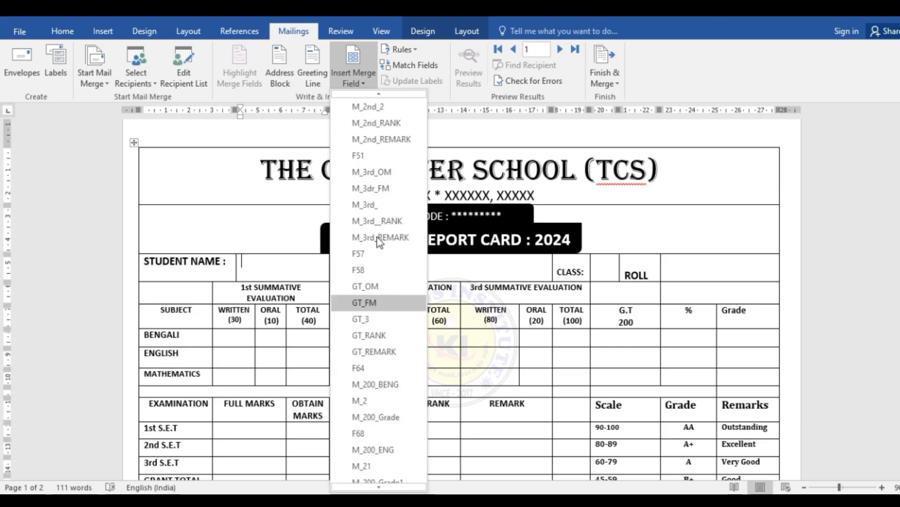
{"action": "scroll", "coordinate": [380, 241], "scroll_direction": "up", "scroll_amount": 12}
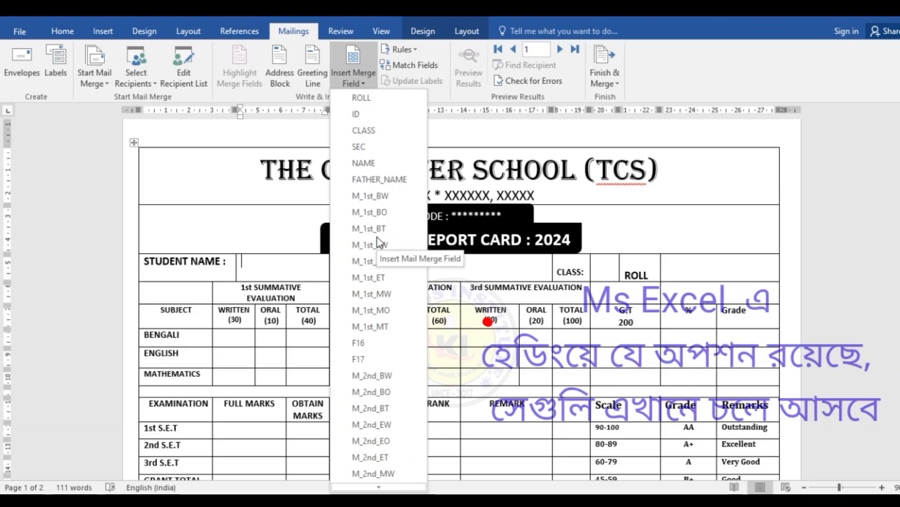
{"action": "left_click", "coordinate": [393, 168]}
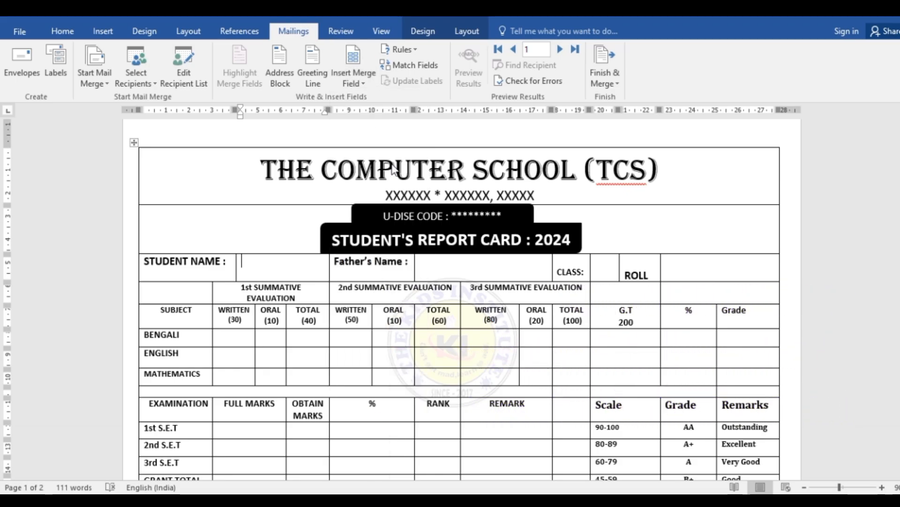
Insert the FATHER_NAME merge field in the blank cell beside Father's Name.
{"action": "left_click", "coordinate": [428, 268]}
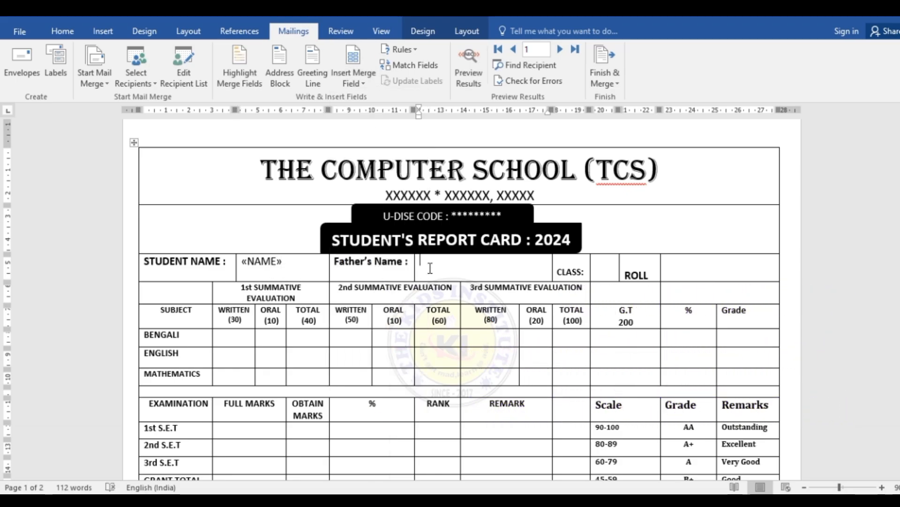
{"action": "left_click", "coordinate": [361, 84]}
{"action": "left_click", "coordinate": [379, 179]}
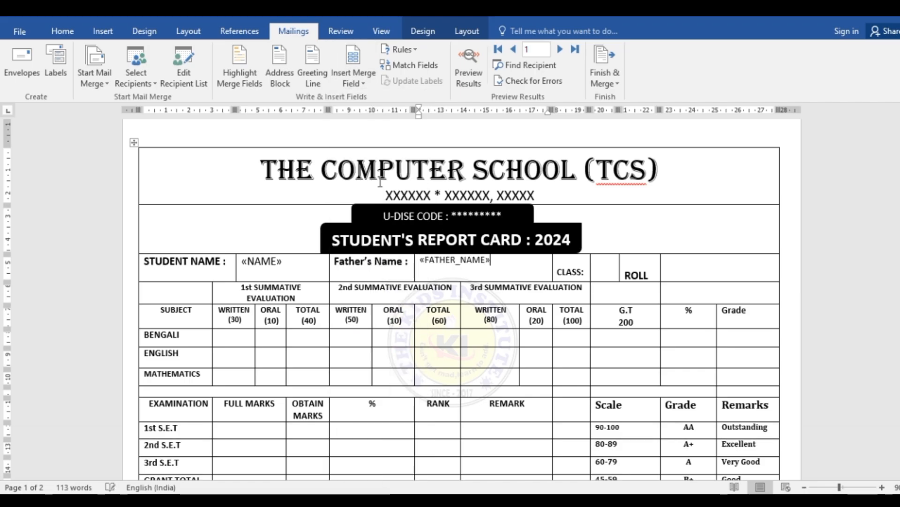
Insert the CLASS merge field beside the CLASS label and the ROLL merge field beside the ROLL label.
{"action": "left_click", "coordinate": [608, 268]}
{"action": "left_click", "coordinate": [357, 83]}
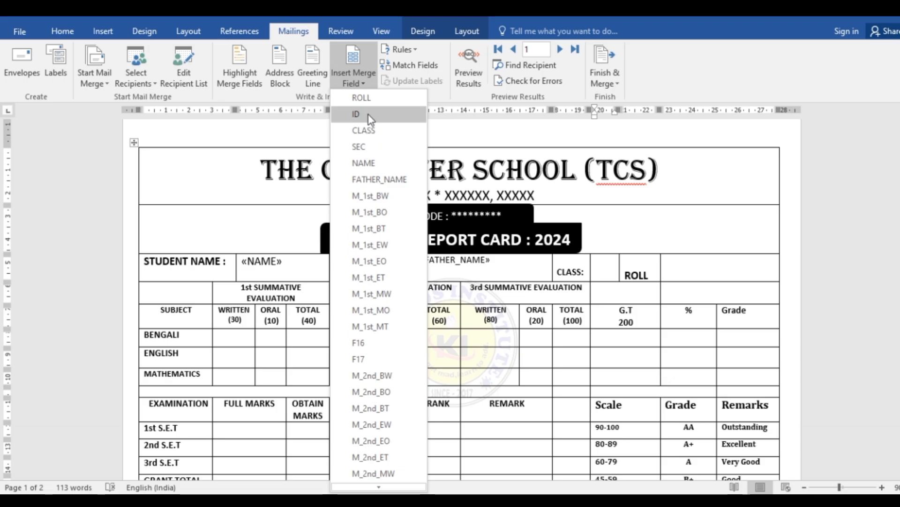
{"action": "left_click", "coordinate": [368, 129]}
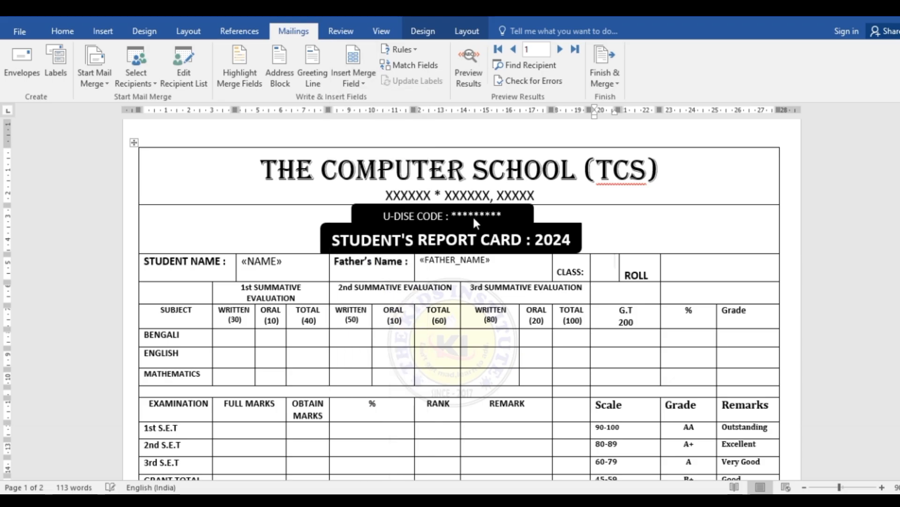
{"action": "left_click", "coordinate": [718, 266]}
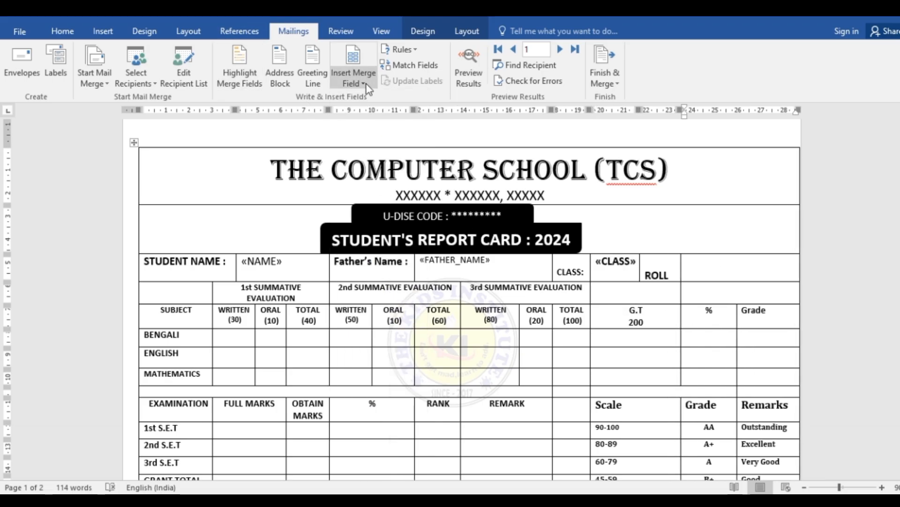
{"action": "left_click", "coordinate": [354, 75]}
{"action": "left_click", "coordinate": [362, 95]}
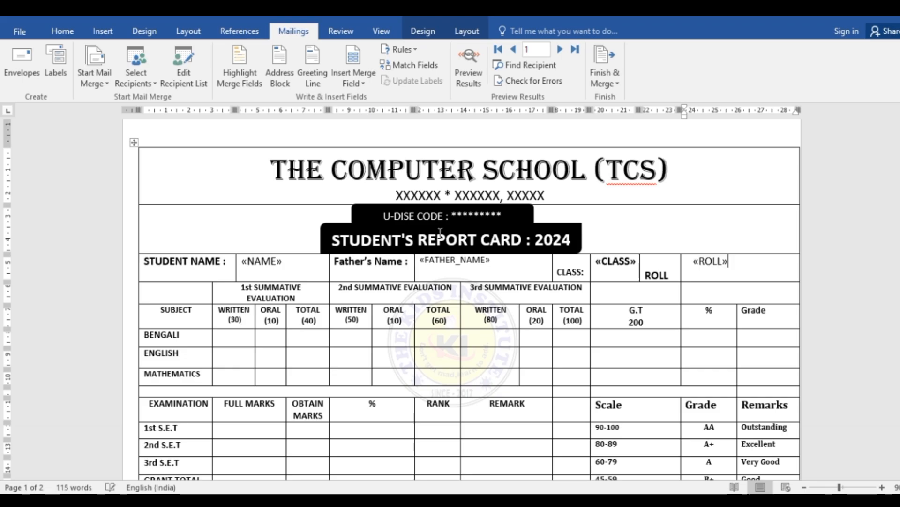
Fill the BENGALI row's 1st Summative written, oral and total cells with merge fields M_1st_BW, M_1st_BO and M_1st_BT.
{"action": "scroll", "coordinate": [280, 290], "scroll_direction": "down", "scroll_amount": 4}
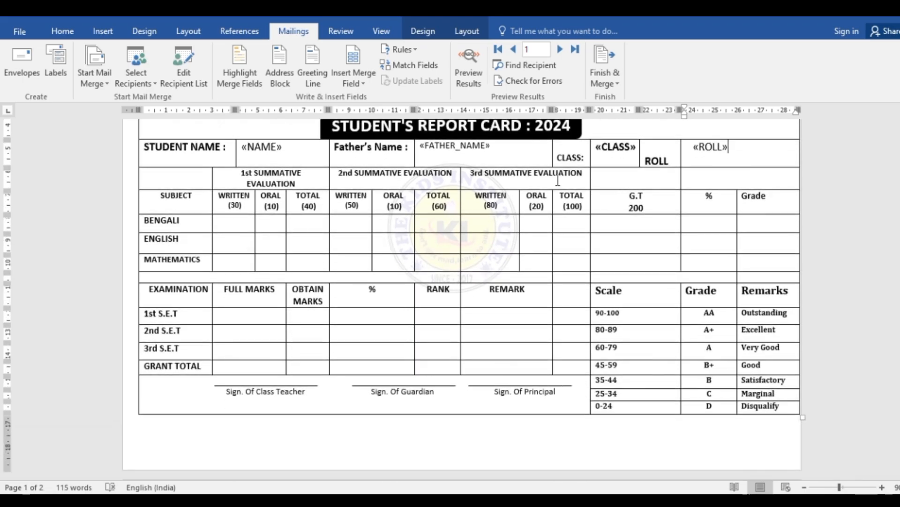
{"action": "scroll", "coordinate": [606, 199], "scroll_direction": "down", "scroll_amount": 1}
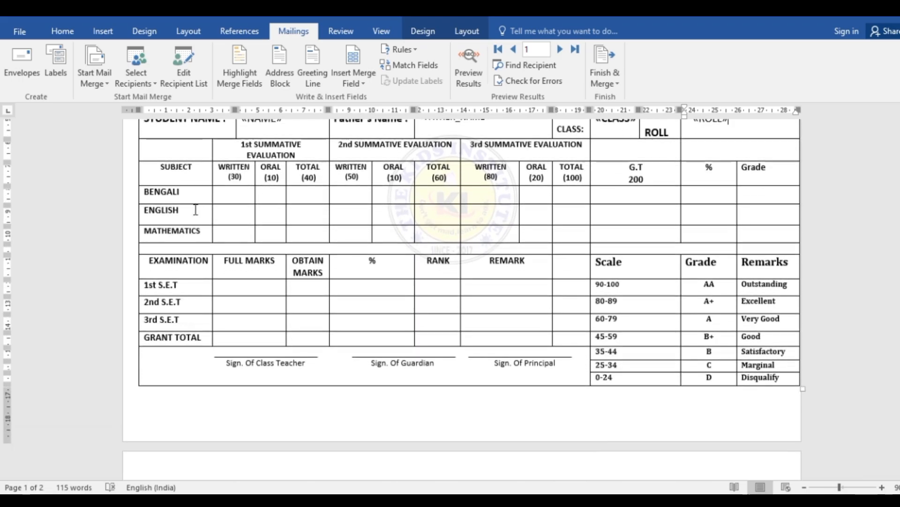
{"action": "left_click", "coordinate": [245, 194]}
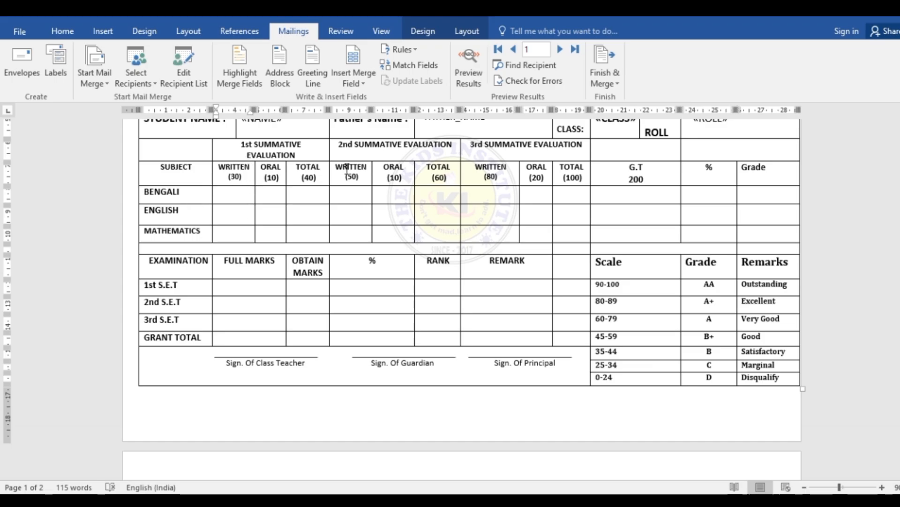
{"action": "left_click", "coordinate": [357, 82]}
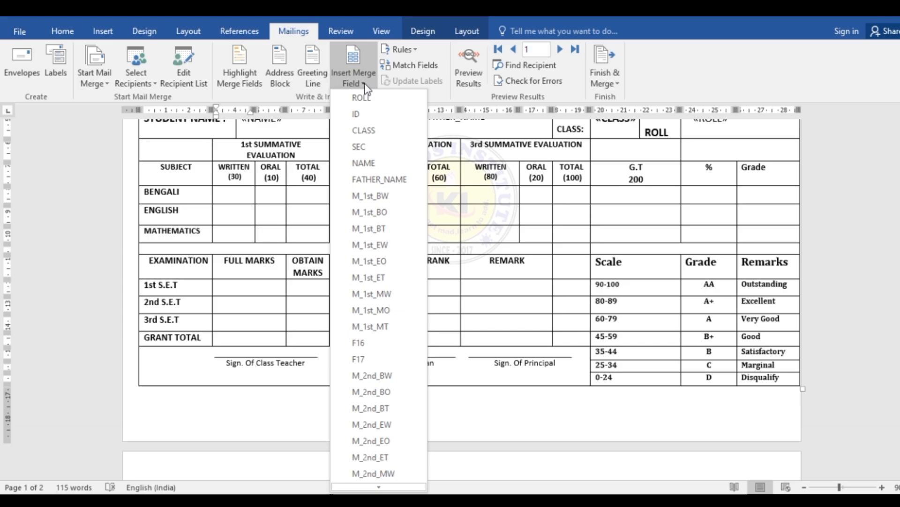
{"action": "left_click", "coordinate": [388, 201]}
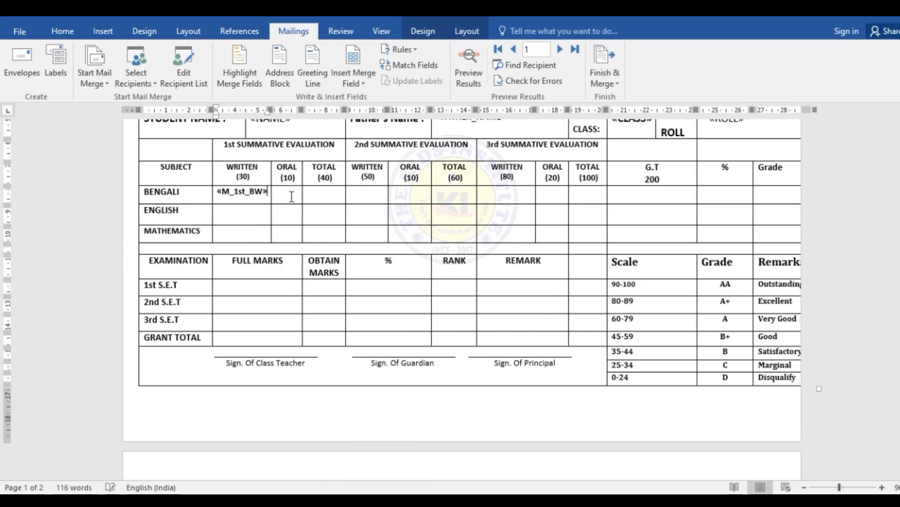
{"action": "left_click", "coordinate": [364, 84]}
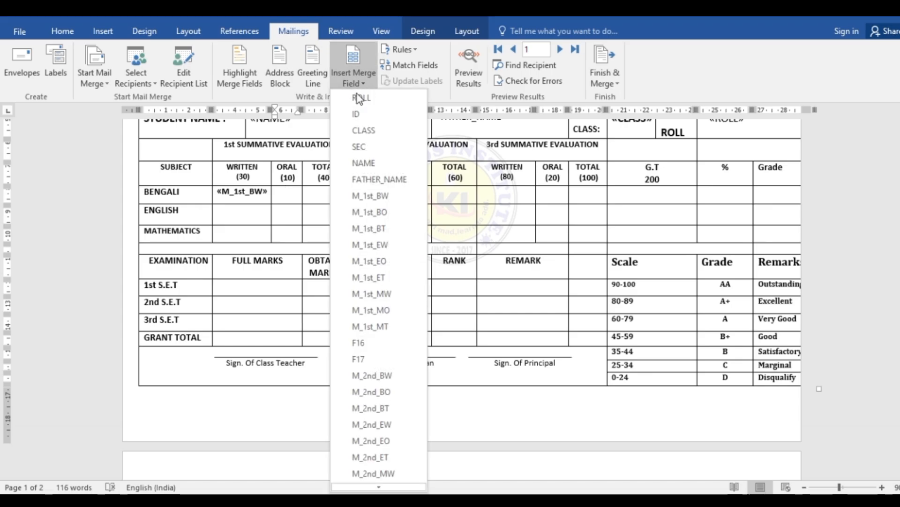
{"action": "left_click", "coordinate": [381, 215]}
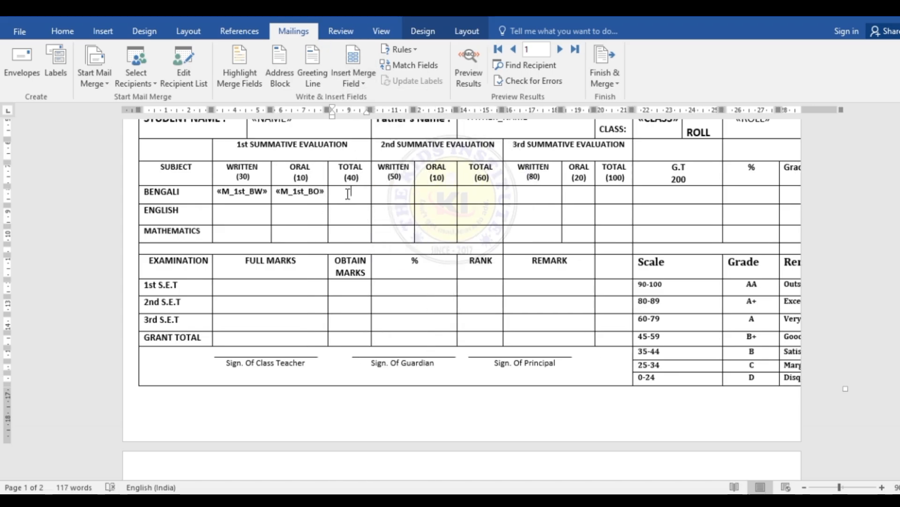
{"action": "left_click", "coordinate": [362, 82]}
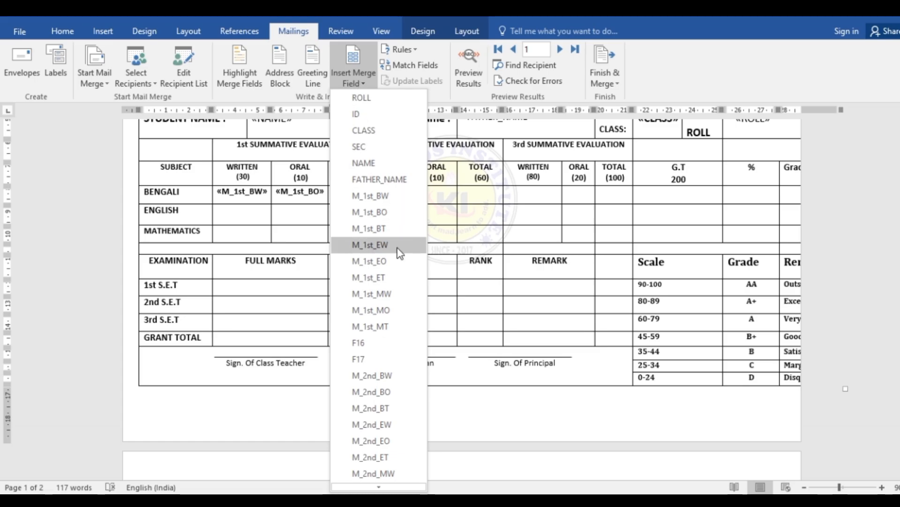
{"action": "left_click", "coordinate": [383, 229]}
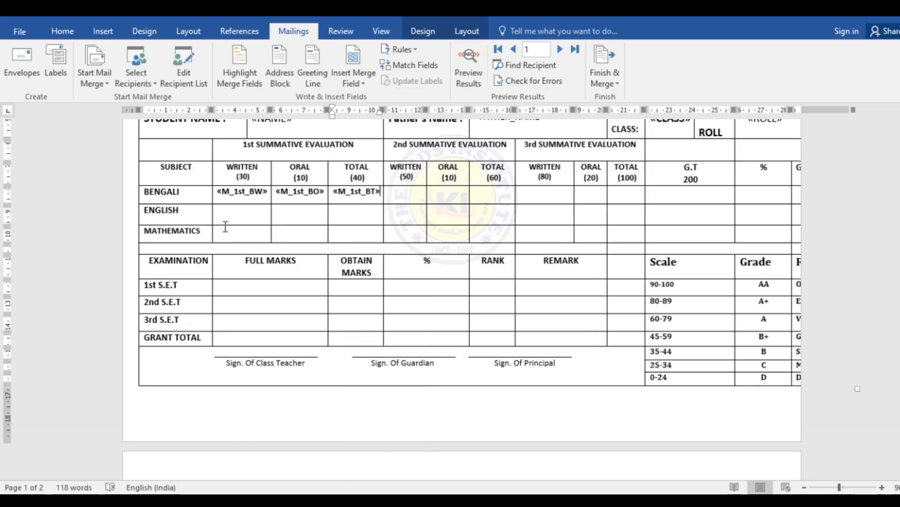
Fill the ENGLISH row's 1st Summative written, oral and total cells with merge fields M_1st_EW, M_1st_EO and M_1st_ET.
{"action": "left_click", "coordinate": [251, 215]}
{"action": "left_click", "coordinate": [365, 80]}
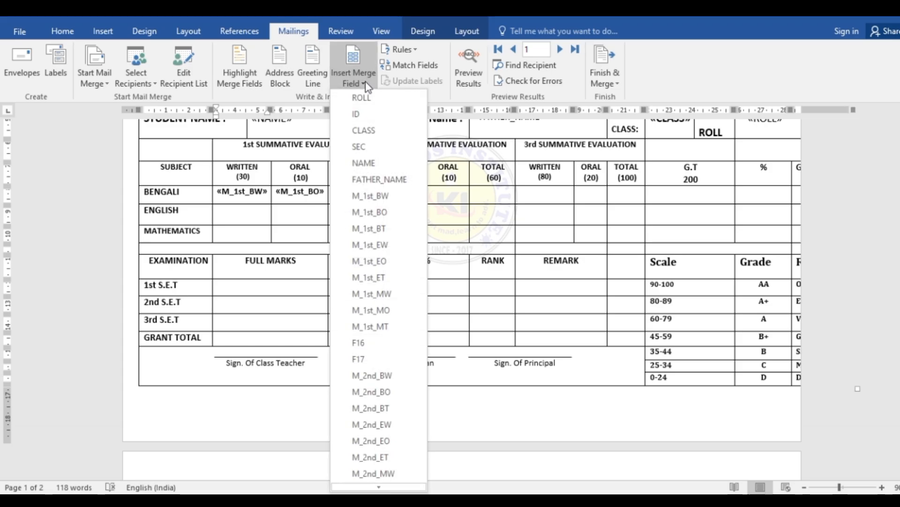
{"action": "left_click", "coordinate": [385, 243]}
{"action": "left_click", "coordinate": [307, 217]}
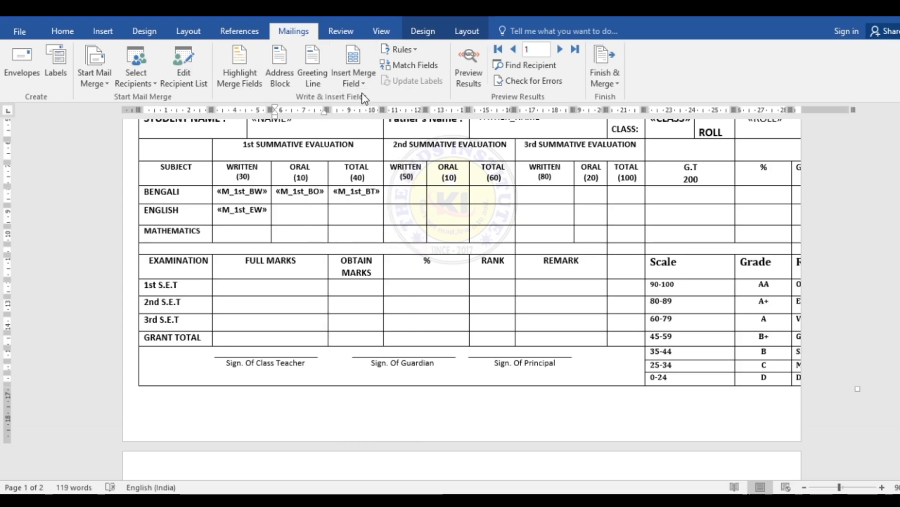
{"action": "left_click", "coordinate": [361, 83]}
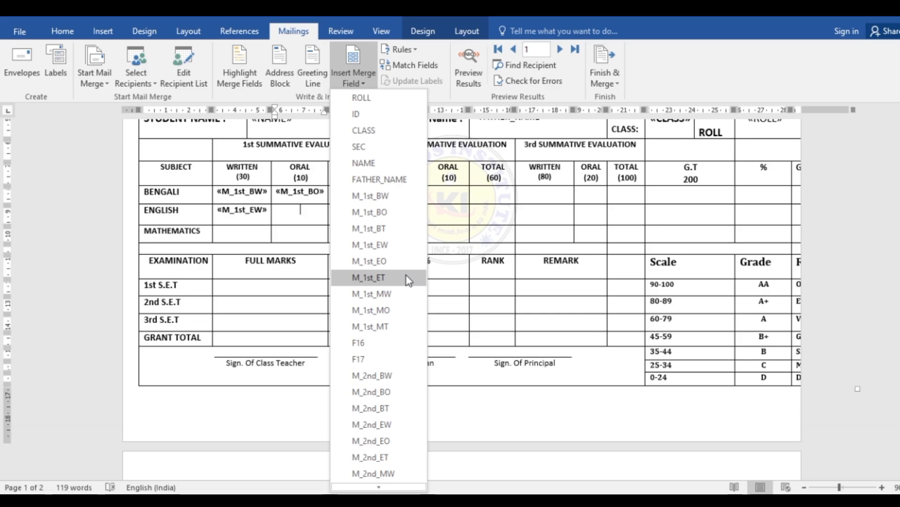
{"action": "left_click", "coordinate": [392, 260]}
{"action": "left_click", "coordinate": [359, 216]}
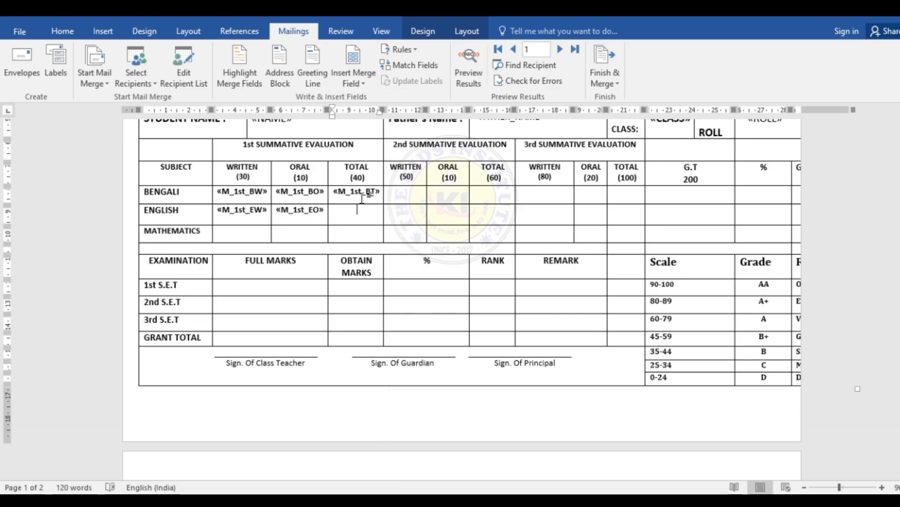
{"action": "left_click", "coordinate": [370, 87]}
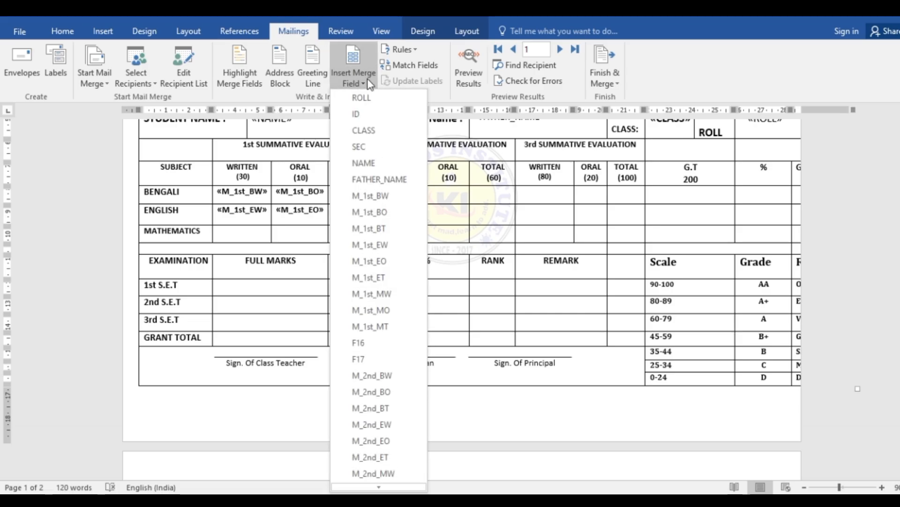
{"action": "left_click", "coordinate": [384, 281]}
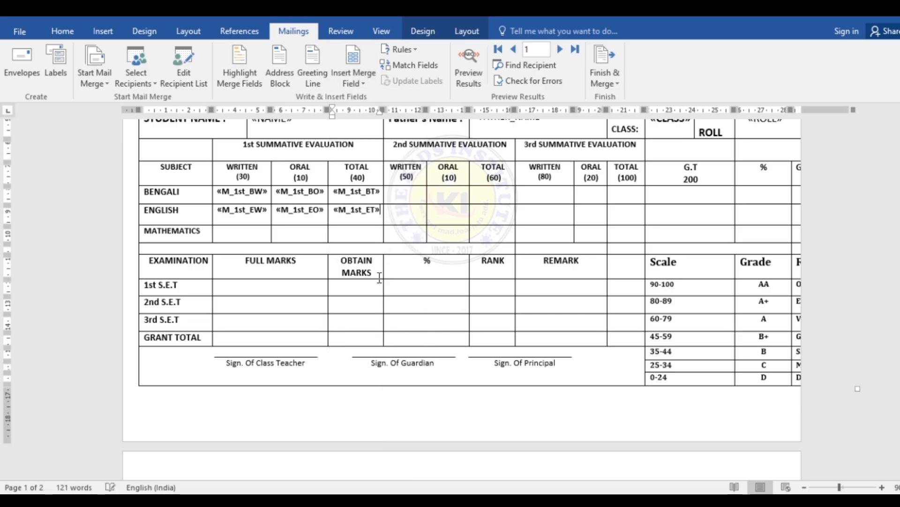
Insert merge fields M_1st_MW and M_1st_MO in the MATHEMATICS row's 1st Summative written and oral cells.
{"action": "left_click", "coordinate": [241, 234]}
{"action": "left_click", "coordinate": [372, 83]}
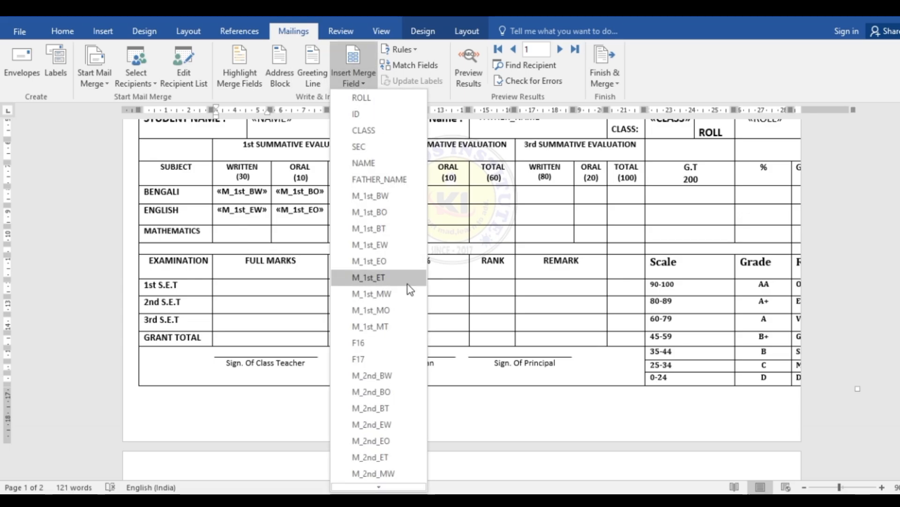
{"action": "left_click", "coordinate": [389, 294]}
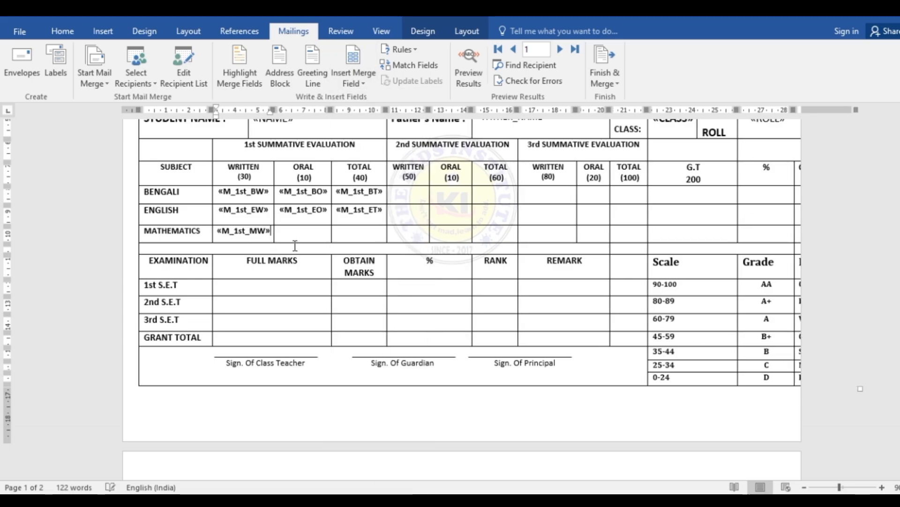
{"action": "left_click", "coordinate": [357, 83]}
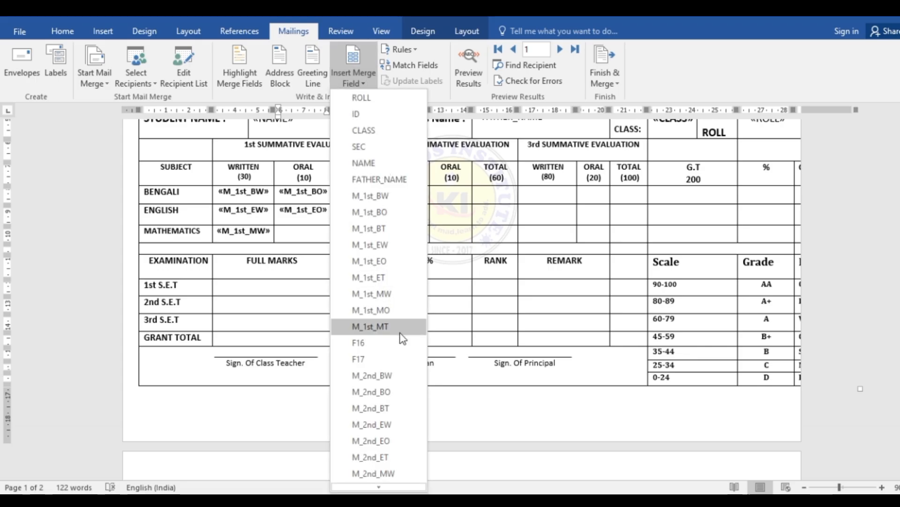
{"action": "left_click", "coordinate": [392, 311]}
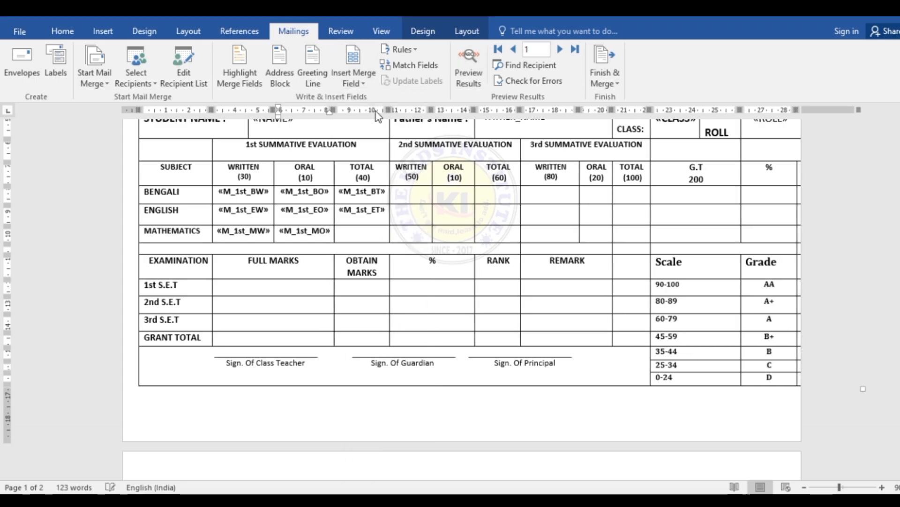
{"action": "left_click", "coordinate": [366, 84]}
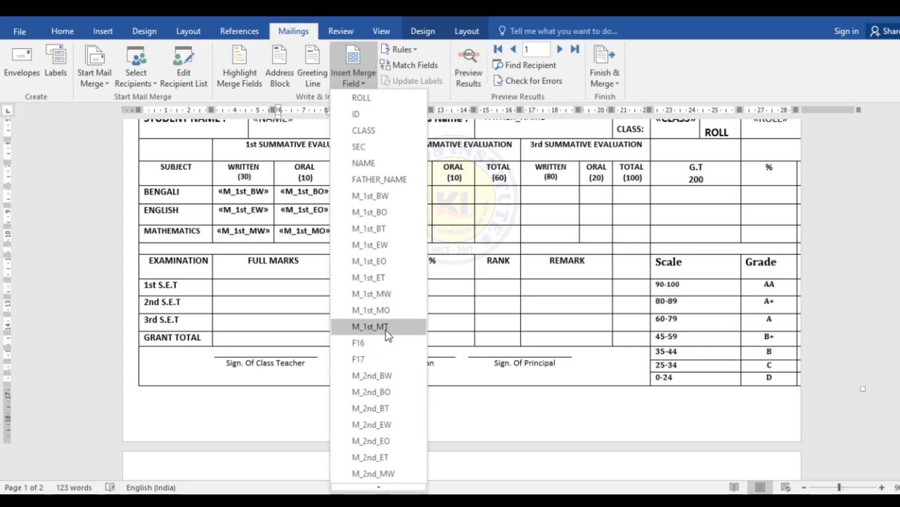
{"action": "left_click", "coordinate": [371, 327]}
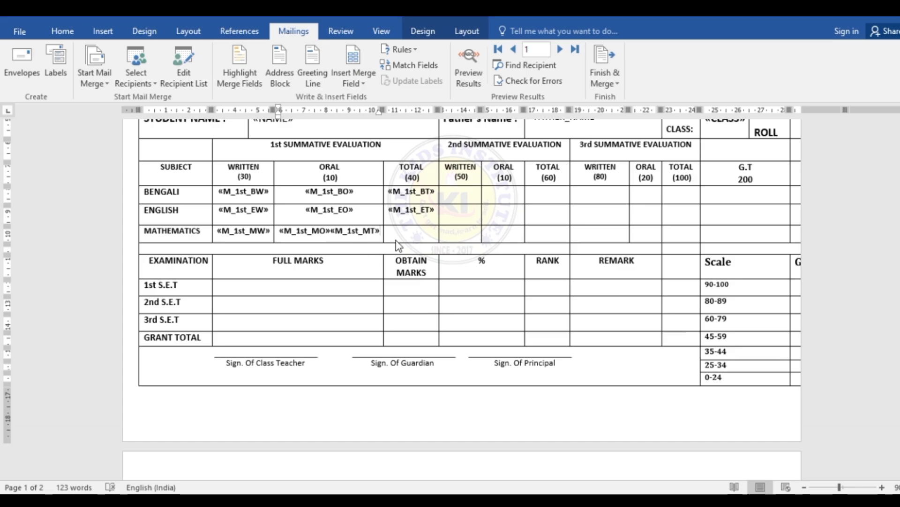
{"action": "key", "text": "BackSpace"}
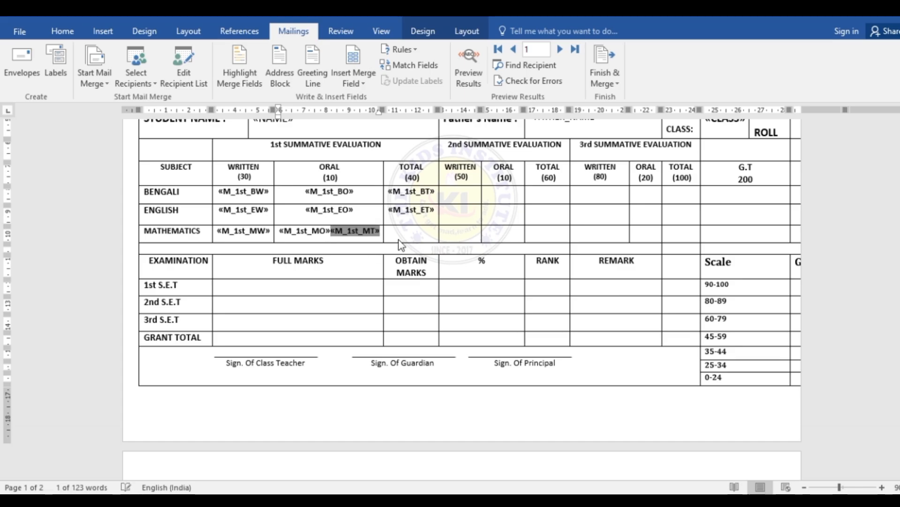
{"action": "key", "text": "BackSpace"}
Insert the matching merge field in the MATHEMATICS row's 1st Summative total cell.
{"action": "left_click", "coordinate": [349, 240]}
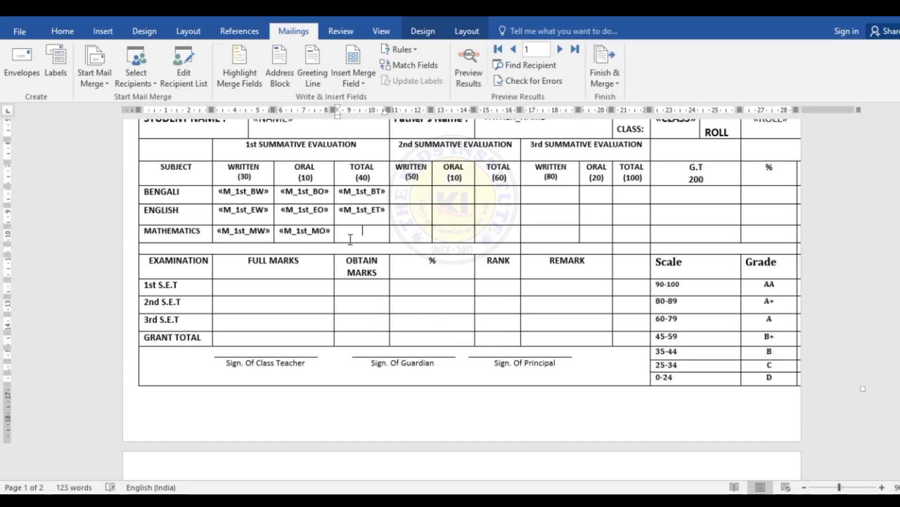
Insert the M_1st_MT merge field in the Mathematics total cell of the 1st Summative Evaluation and preview the merge results.
{"action": "left_click", "coordinate": [375, 87]}
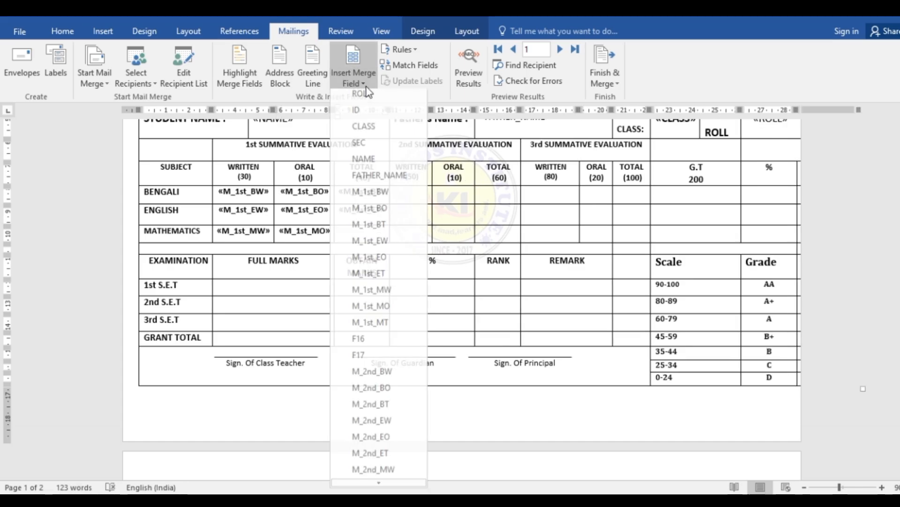
{"action": "left_click", "coordinate": [393, 328]}
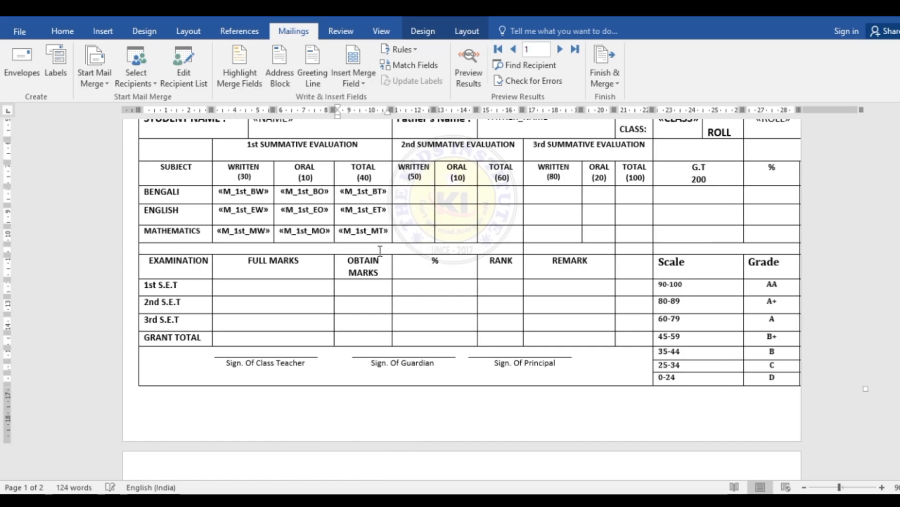
{"action": "left_click", "coordinate": [478, 84]}
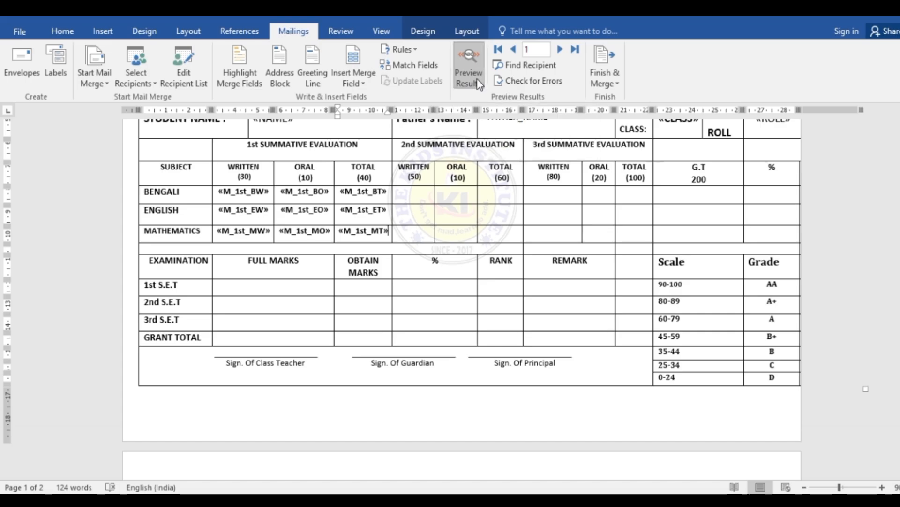
{"action": "scroll", "coordinate": [446, 261], "scroll_direction": "up", "scroll_amount": 3}
{"action": "scroll", "coordinate": [446, 260], "scroll_direction": "up", "scroll_amount": 1}
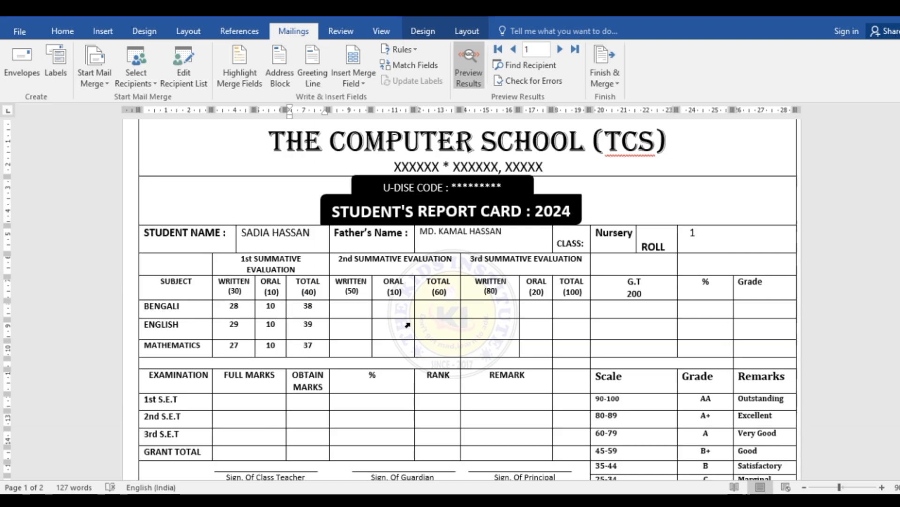
Insert M_2nd_BW, M_2nd_BO and M_2nd_BT in the Bengali row's written, oral and total cells of the 2nd Summative Evaluation.
{"action": "left_click", "coordinate": [358, 306]}
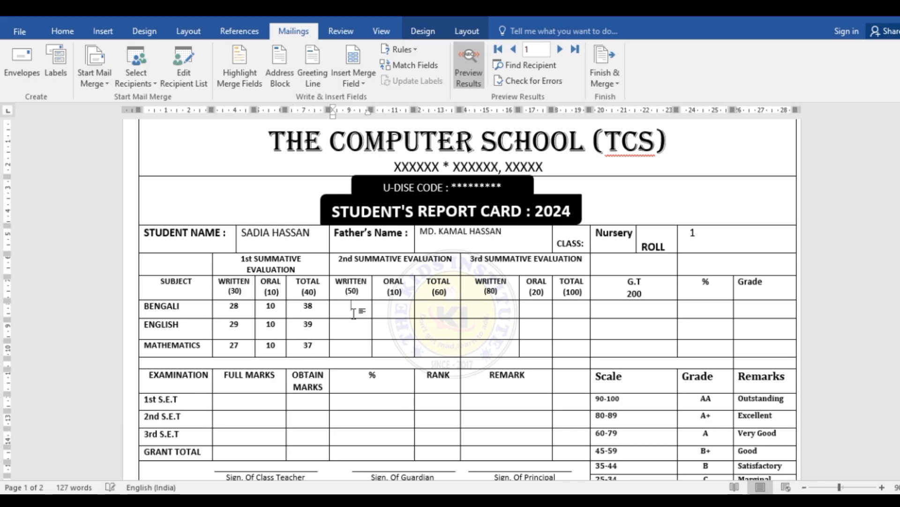
{"action": "left_click", "coordinate": [370, 83]}
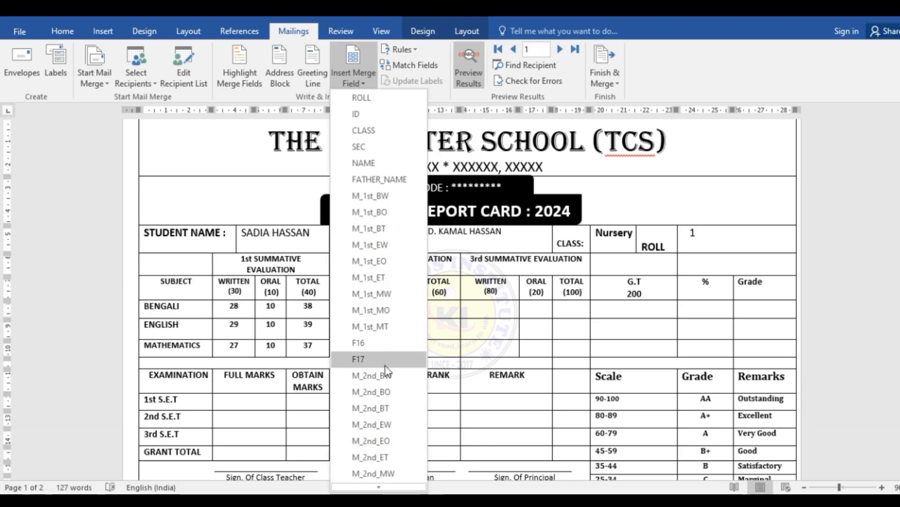
{"action": "scroll", "coordinate": [393, 330], "scroll_direction": "down", "scroll_amount": 1}
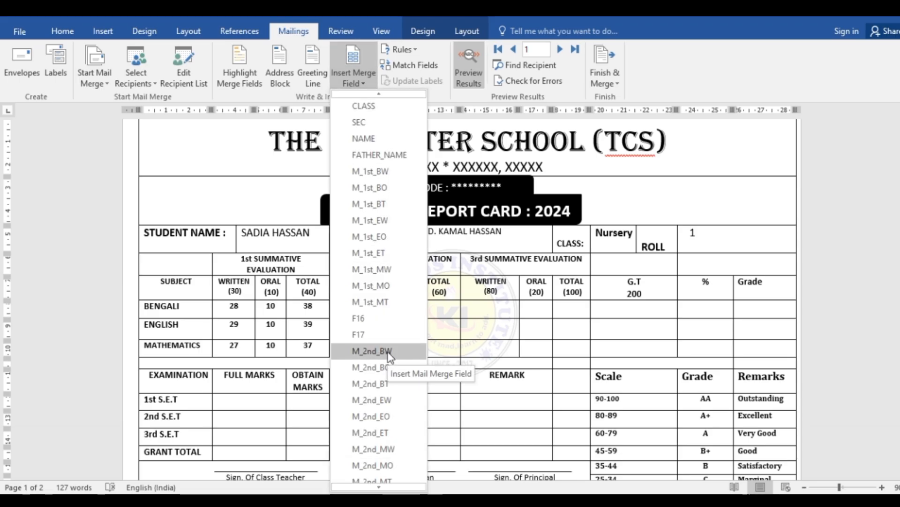
{"action": "left_click", "coordinate": [391, 352]}
{"action": "left_click", "coordinate": [394, 306]}
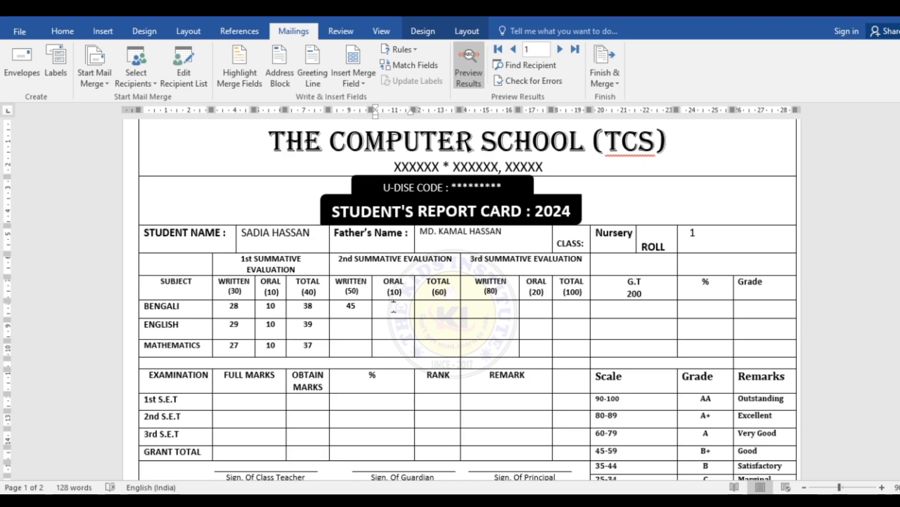
{"action": "left_click", "coordinate": [365, 88]}
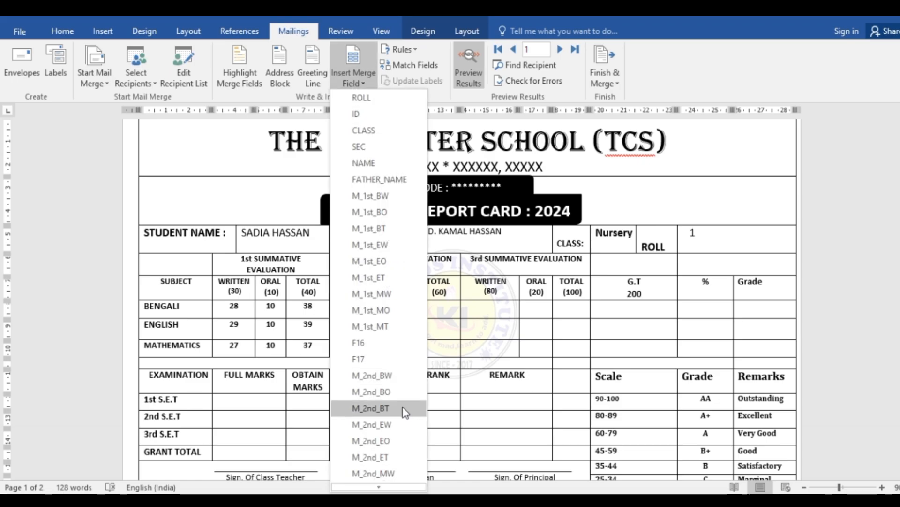
{"action": "left_click", "coordinate": [390, 392]}
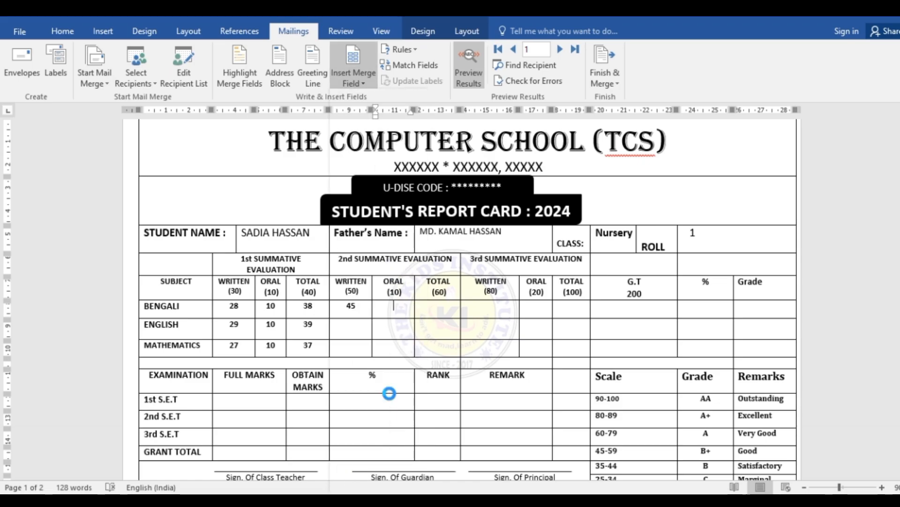
{"action": "left_click", "coordinate": [436, 305]}
{"action": "left_click", "coordinate": [364, 82]}
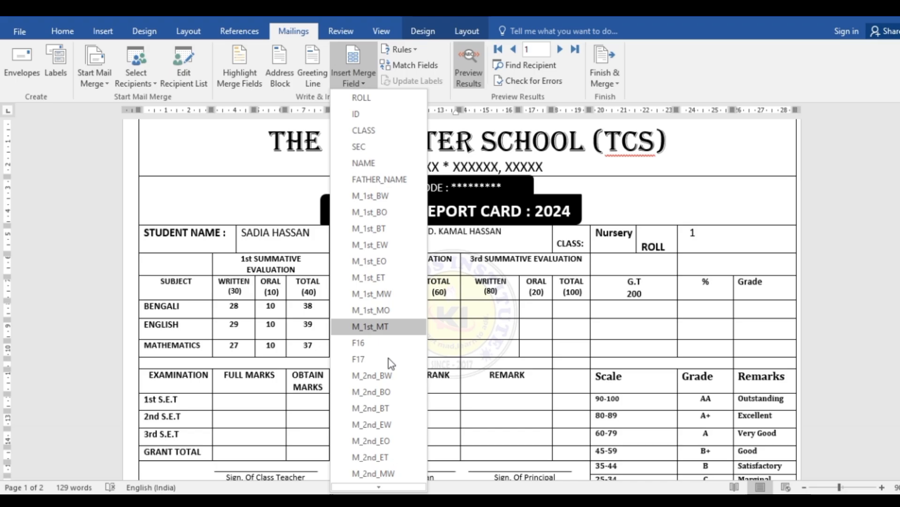
{"action": "left_click", "coordinate": [389, 408]}
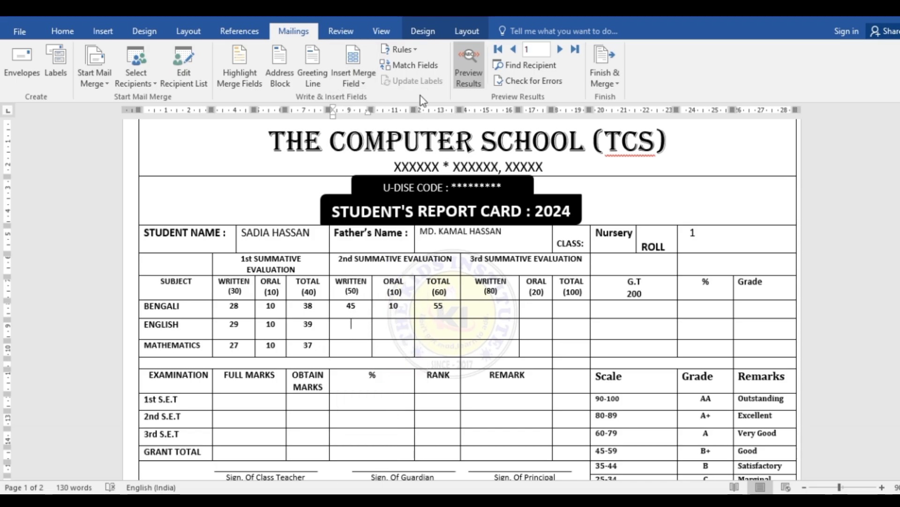
Insert M_2nd_EW, M_2nd_EO and M_2nd_ET in the English row's written, oral and total cells of the 2nd Summative Evaluation.
{"action": "left_click", "coordinate": [364, 82]}
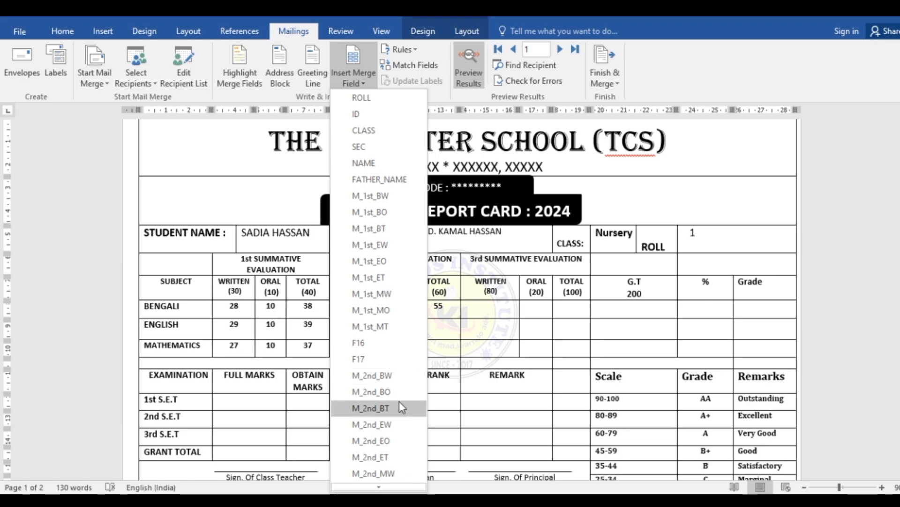
{"action": "left_click", "coordinate": [388, 425]}
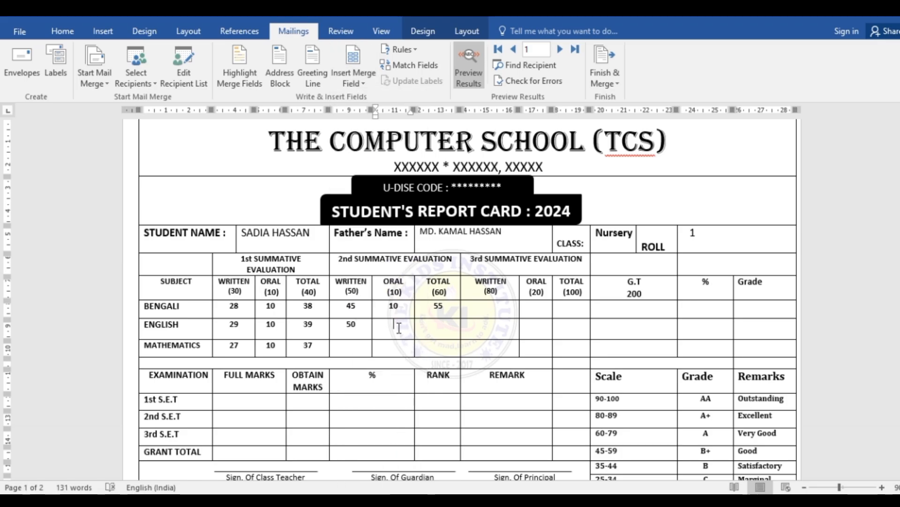
{"action": "left_click", "coordinate": [356, 80]}
{"action": "scroll", "coordinate": [390, 335], "scroll_direction": "down", "scroll_amount": 1}
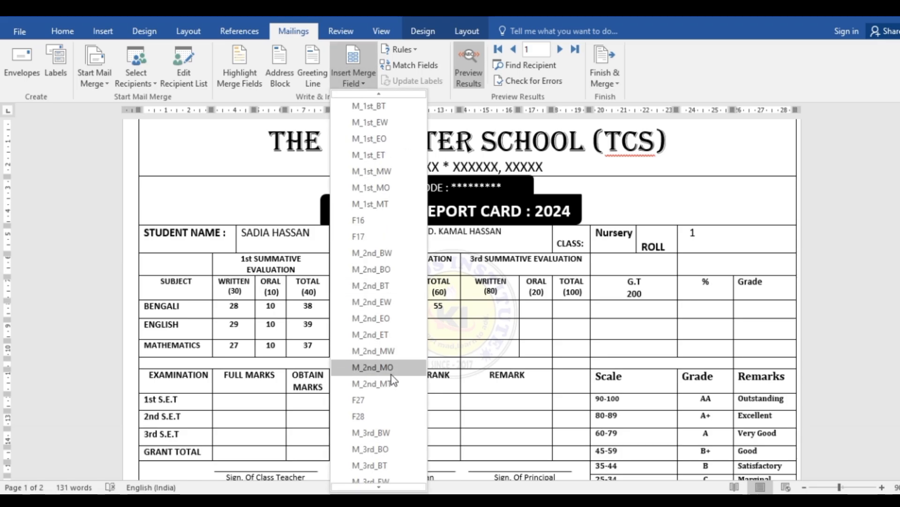
{"action": "left_click", "coordinate": [386, 321]}
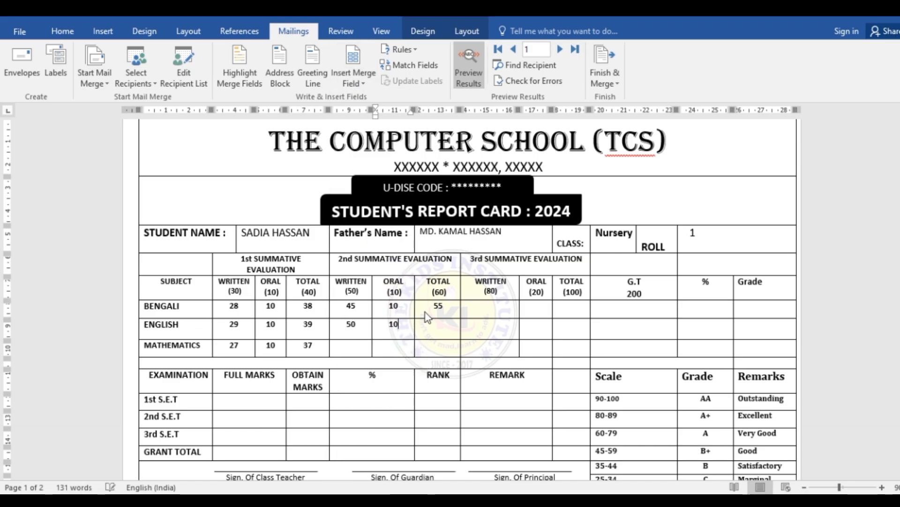
{"action": "left_click", "coordinate": [363, 85]}
{"action": "scroll", "coordinate": [399, 352], "scroll_direction": "down", "scroll_amount": 2}
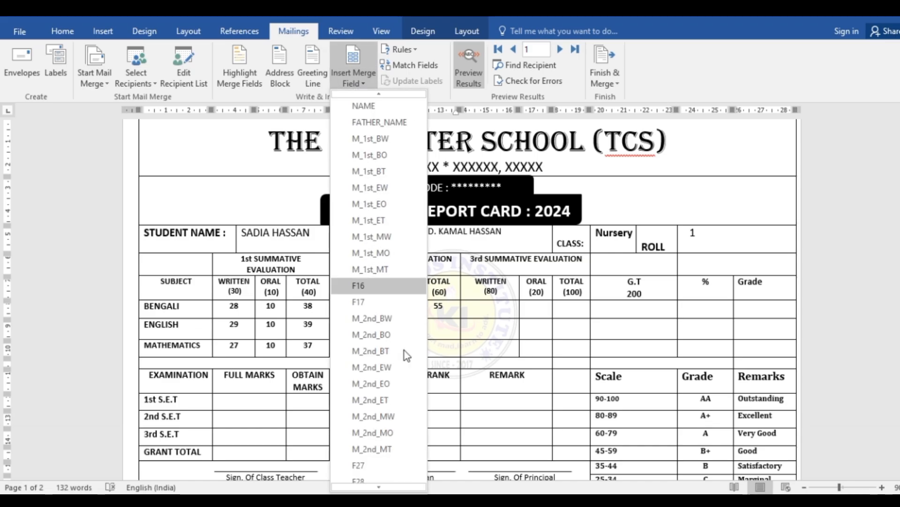
{"action": "left_click", "coordinate": [383, 401]}
Insert M_2nd_MW, M_2nd_MO and M_2nd_MT in the Mathematics row's written, oral and total cells of the 2nd Summative Evaluation.
{"action": "scroll", "coordinate": [364, 289], "scroll_direction": "down", "scroll_amount": 2}
{"action": "left_click", "coordinate": [363, 289]}
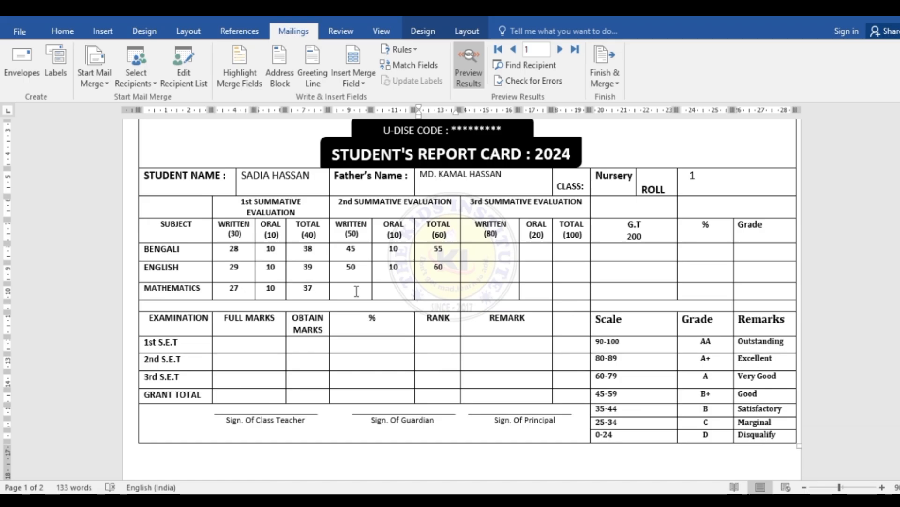
{"action": "left_click", "coordinate": [369, 85]}
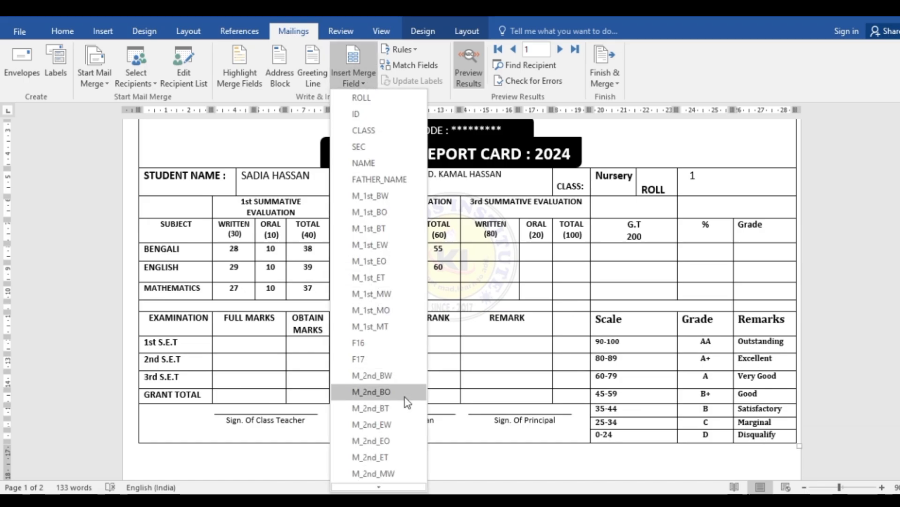
{"action": "scroll", "coordinate": [404, 398], "scroll_direction": "down", "scroll_amount": 4}
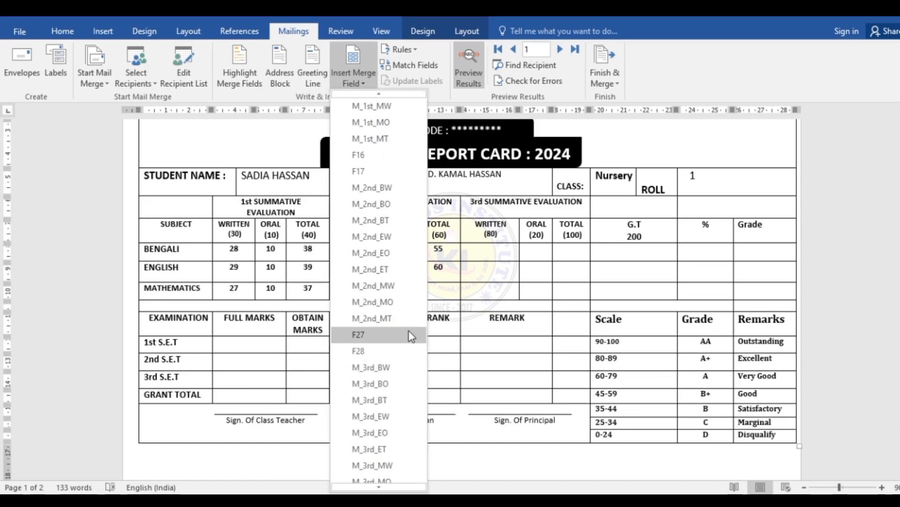
{"action": "left_click", "coordinate": [385, 287]}
{"action": "left_click", "coordinate": [395, 287]}
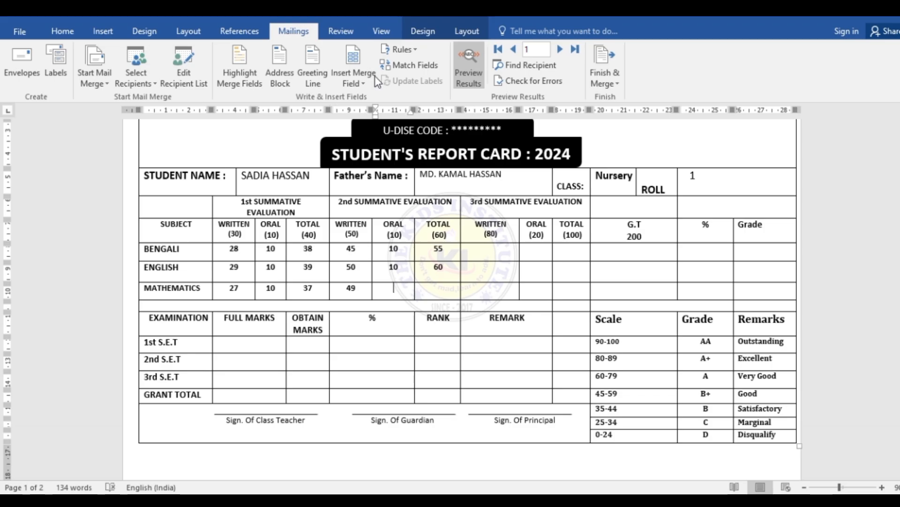
{"action": "left_click", "coordinate": [371, 80]}
{"action": "scroll", "coordinate": [390, 337], "scroll_direction": "down", "scroll_amount": 3}
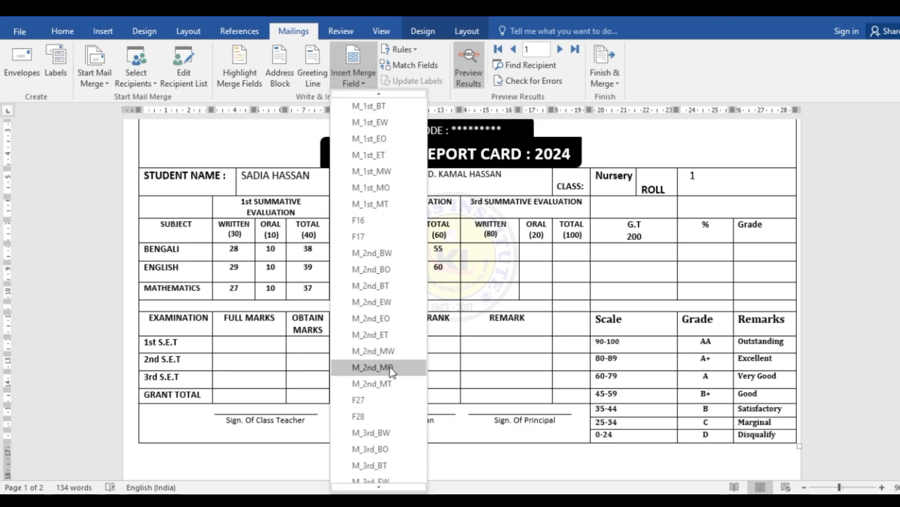
{"action": "left_click", "coordinate": [392, 367]}
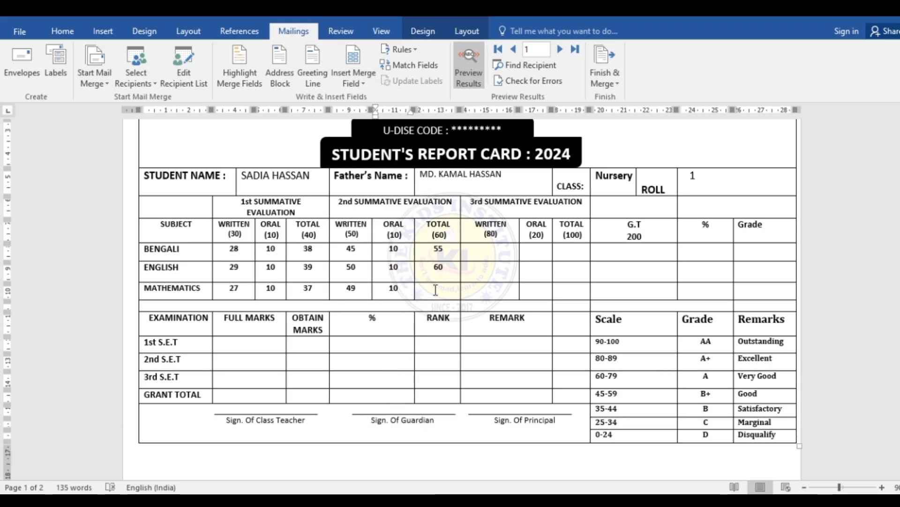
{"action": "left_click", "coordinate": [435, 289]}
{"action": "left_click", "coordinate": [356, 80]}
{"action": "scroll", "coordinate": [399, 355], "scroll_direction": "down", "scroll_amount": 3}
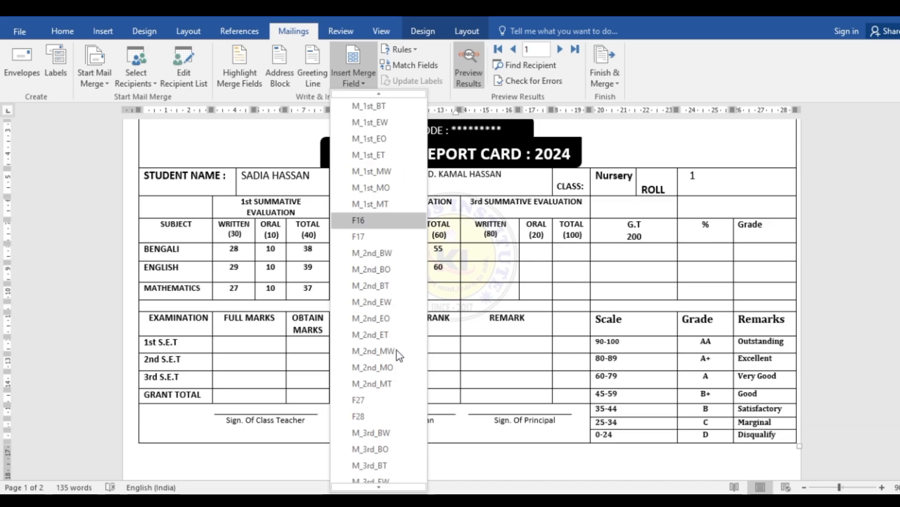
{"action": "left_click", "coordinate": [395, 389]}
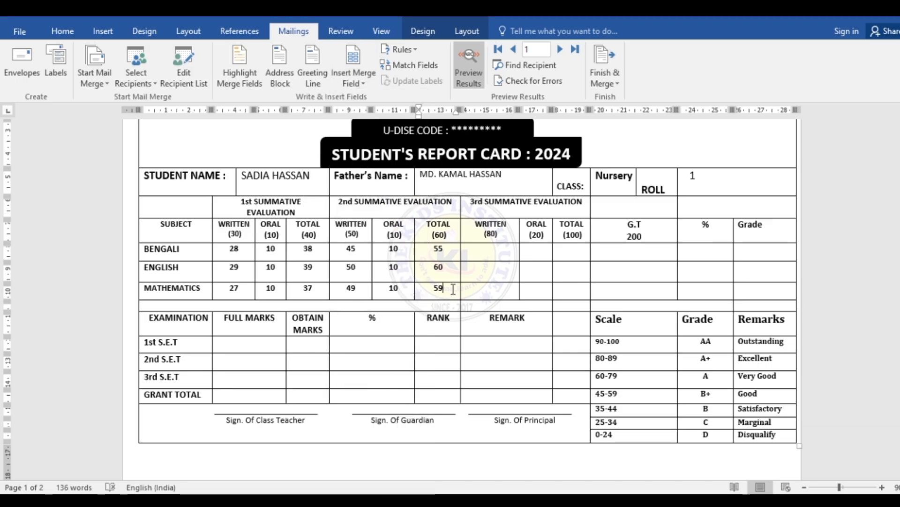
Insert M_3rd_BW, M_3rd_BO and M_3rd_BT in the Bengali row's written, oral and total cells of the 3rd Summative Evaluation.
{"action": "left_click", "coordinate": [484, 250]}
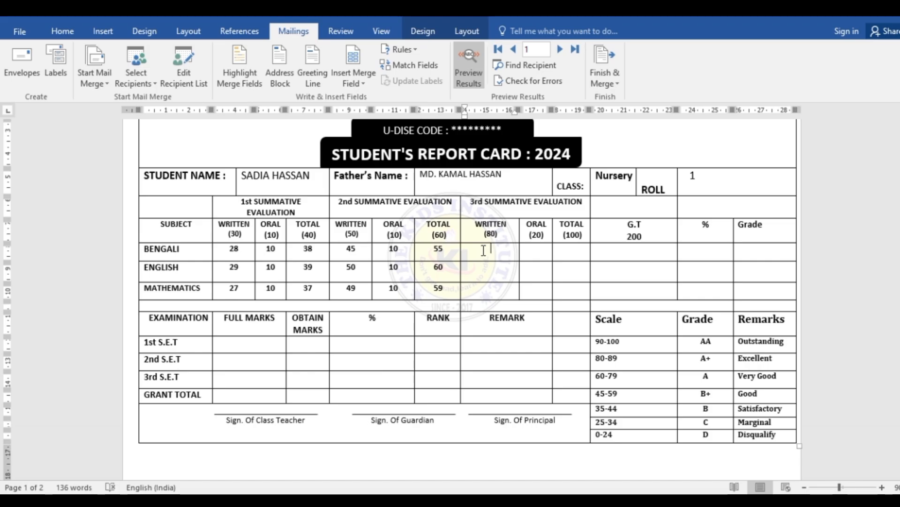
{"action": "left_click", "coordinate": [364, 80]}
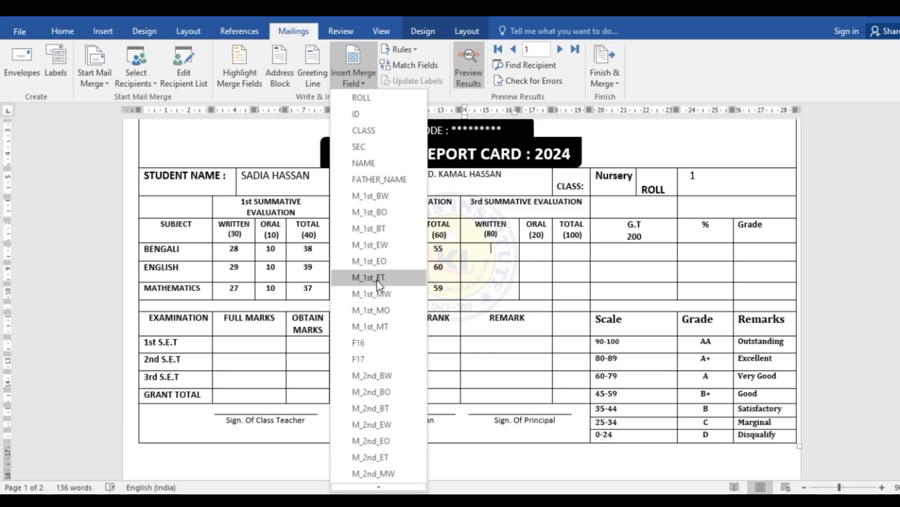
{"action": "scroll", "coordinate": [380, 286], "scroll_direction": "down", "scroll_amount": 5}
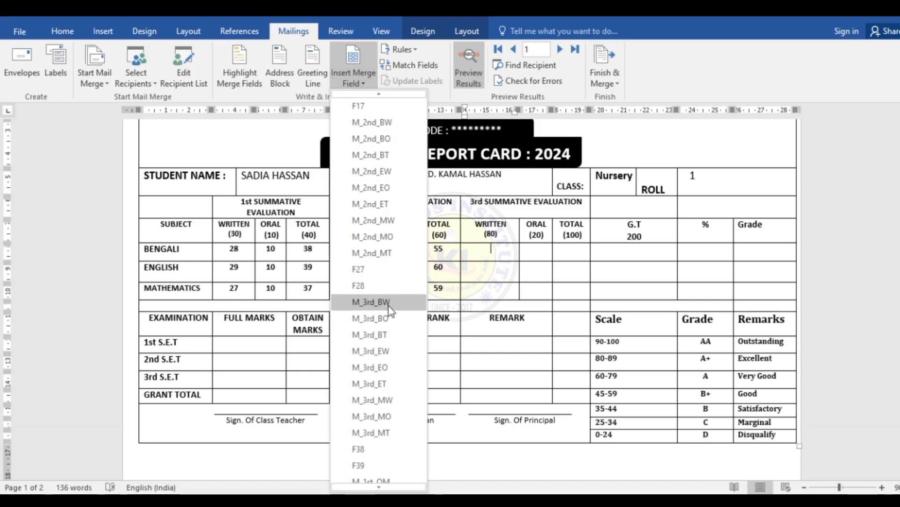
{"action": "left_click", "coordinate": [371, 302]}
{"action": "key", "text": "Tab"}
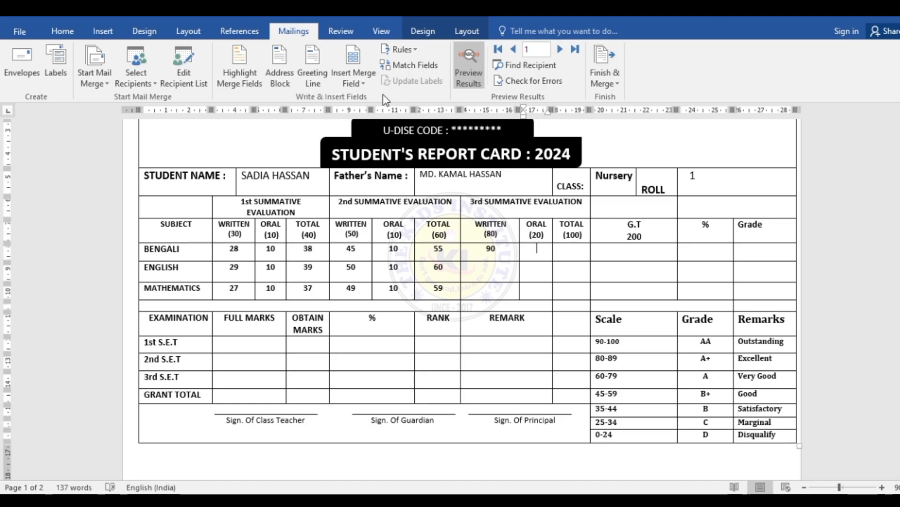
{"action": "left_click", "coordinate": [356, 79]}
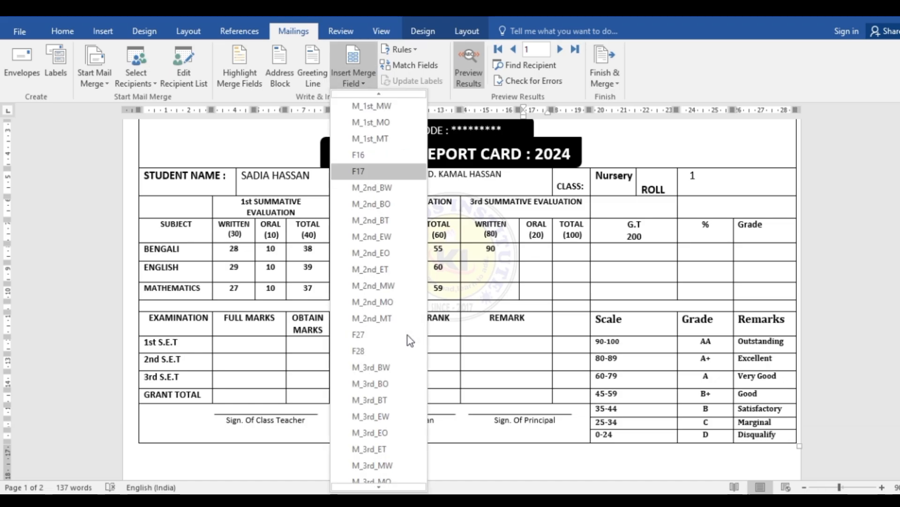
{"action": "left_click", "coordinate": [389, 383]}
{"action": "left_click", "coordinate": [575, 253]}
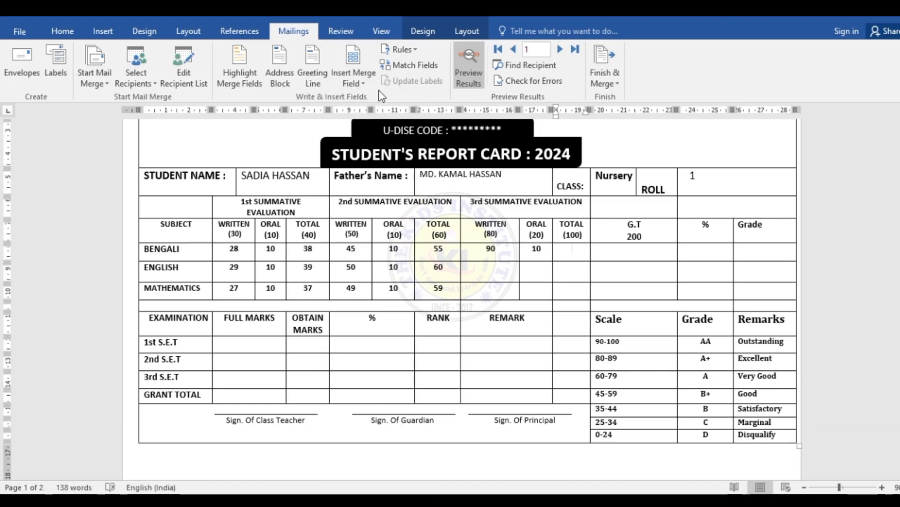
{"action": "left_click", "coordinate": [355, 79]}
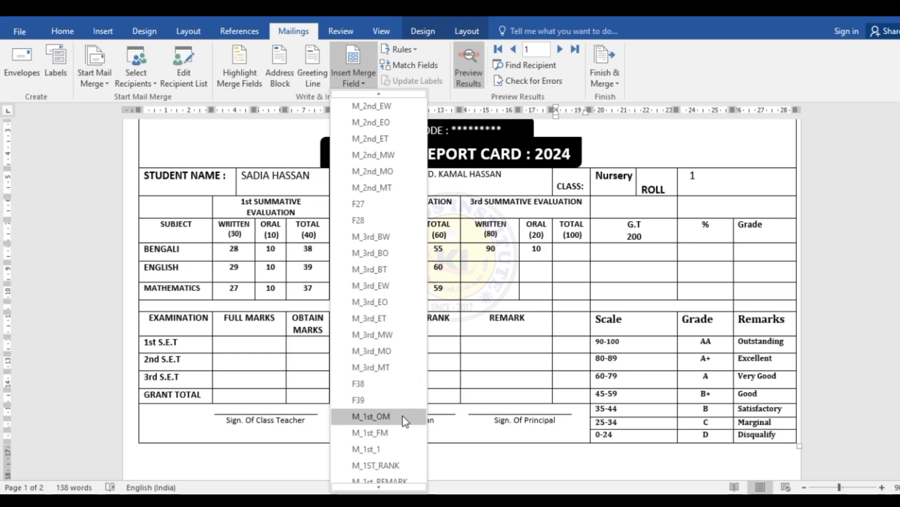
{"action": "left_click", "coordinate": [372, 276]}
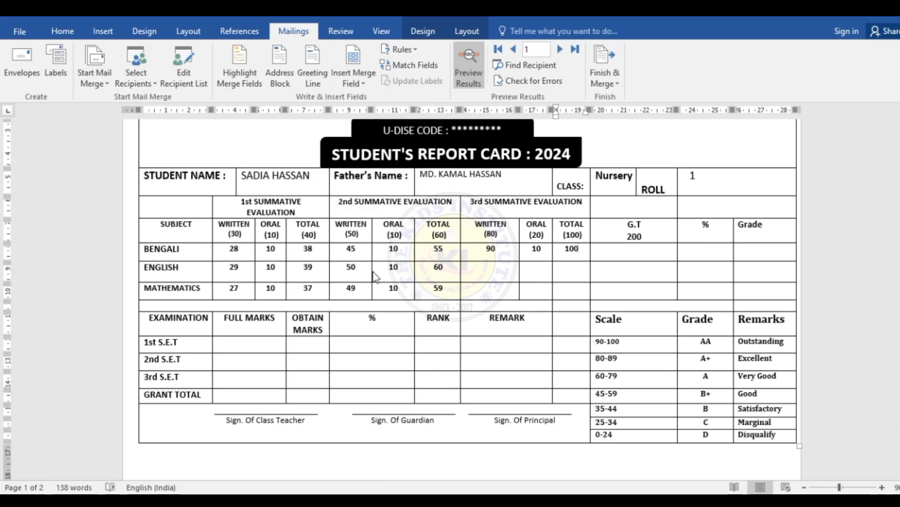
Insert the M_3rd_EW merge field in the English written cell of the 3rd Summative Evaluation.
{"action": "left_click", "coordinate": [494, 271]}
{"action": "left_click", "coordinate": [356, 77]}
{"action": "scroll", "coordinate": [356, 197], "scroll_direction": "down", "scroll_amount": 6}
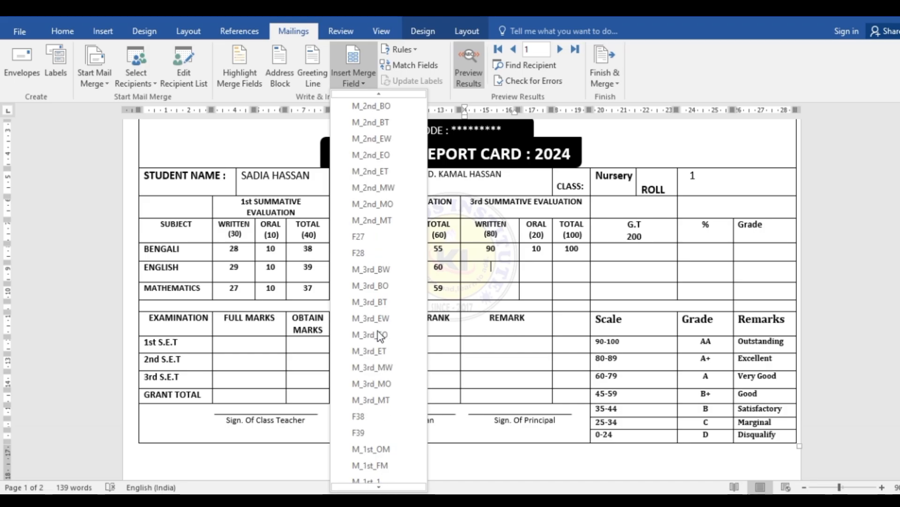
{"action": "left_click", "coordinate": [383, 319]}
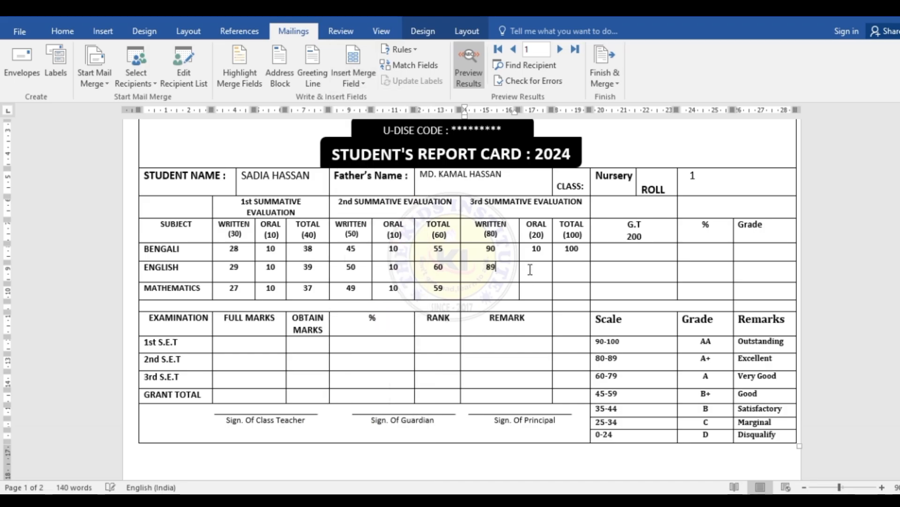
Insert M_3rd_EO and M_3rd_ET in the English row's oral and total cells of the 3rd Summative Evaluation.
{"action": "left_click", "coordinate": [366, 86]}
{"action": "scroll", "coordinate": [379, 281], "scroll_direction": "down", "scroll_amount": 4}
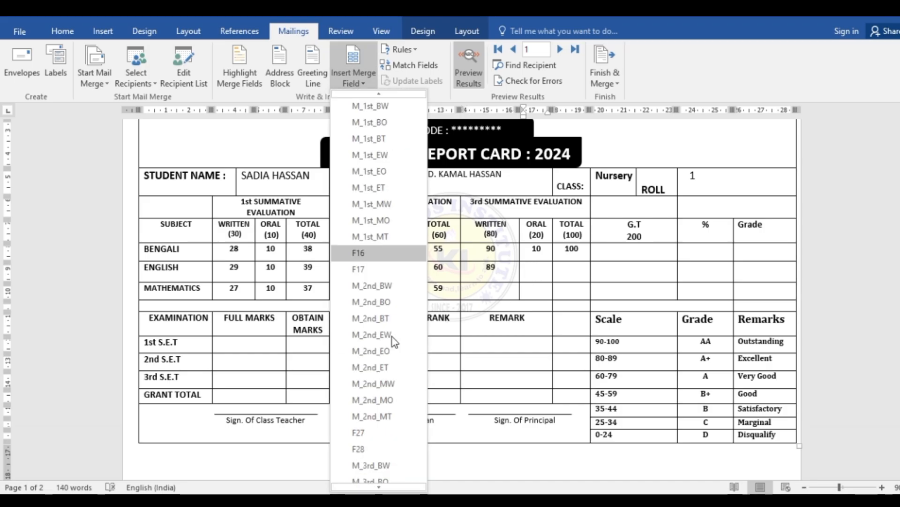
{"action": "scroll", "coordinate": [396, 318], "scroll_direction": "down", "scroll_amount": 2}
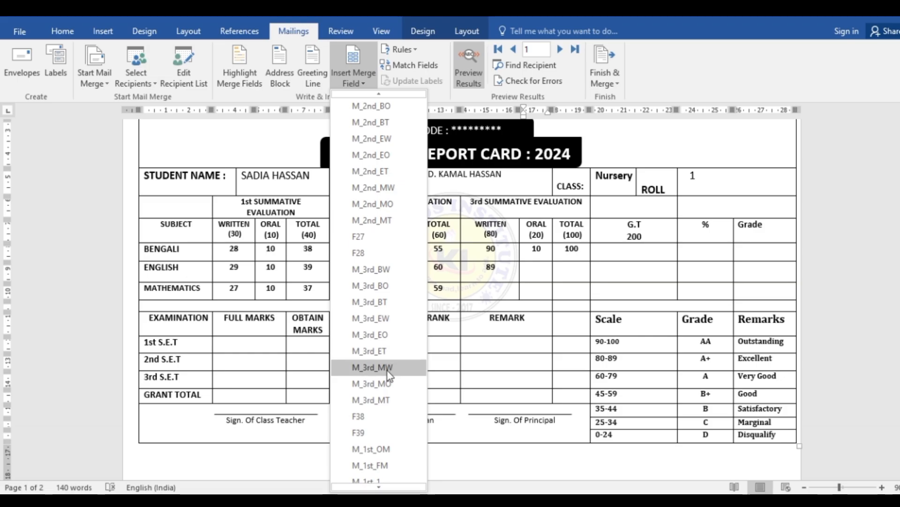
{"action": "left_click", "coordinate": [387, 336]}
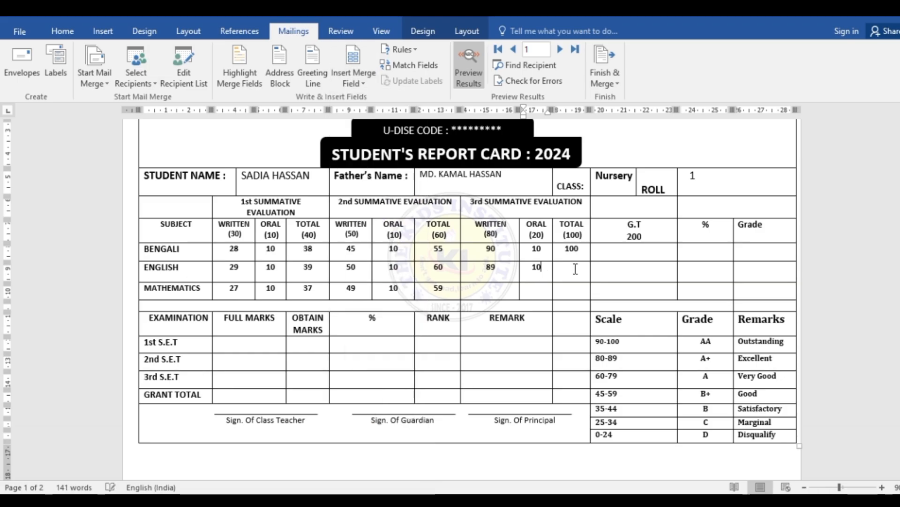
{"action": "left_click", "coordinate": [371, 86]}
{"action": "scroll", "coordinate": [379, 225], "scroll_direction": "down", "scroll_amount": 7}
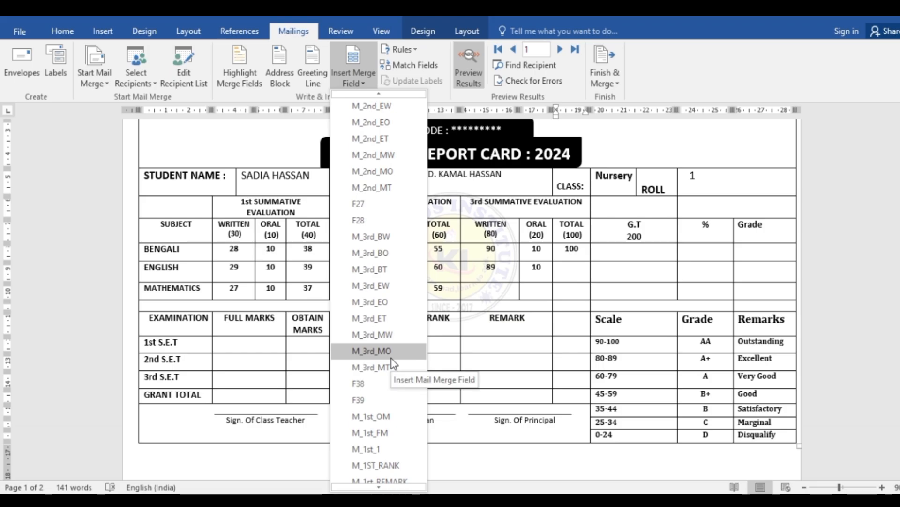
{"action": "left_click", "coordinate": [394, 318]}
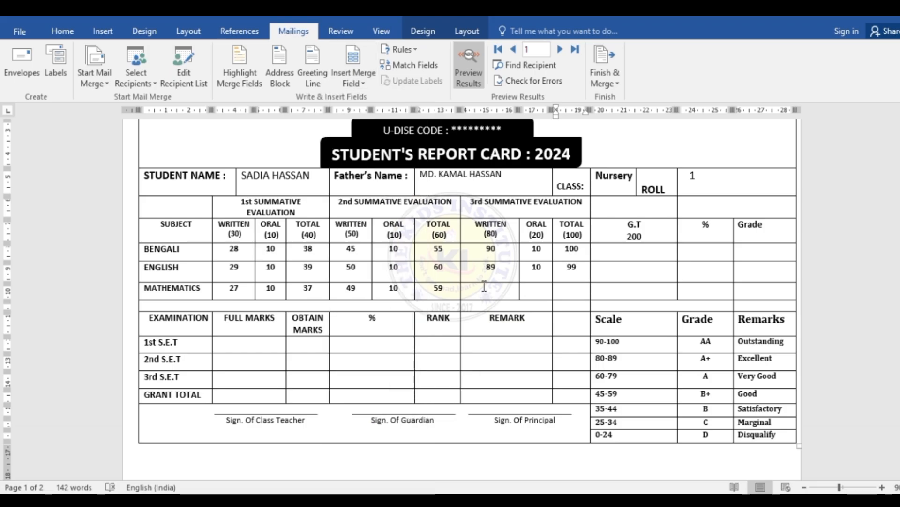
Insert the M_3rd_MW merge field in the Mathematics row's written cell of the 3rd Summative Evaluation.
{"action": "left_click", "coordinate": [370, 87]}
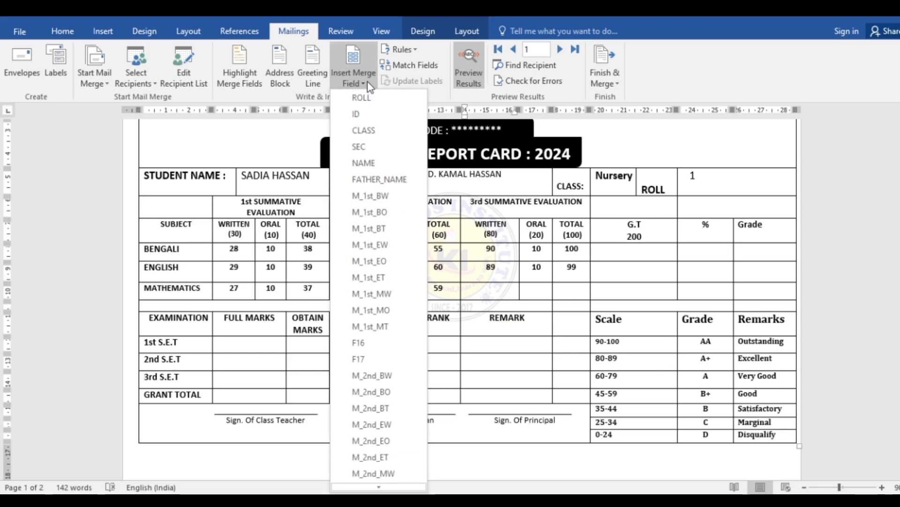
{"action": "scroll", "coordinate": [385, 375], "scroll_direction": "down", "scroll_amount": 12}
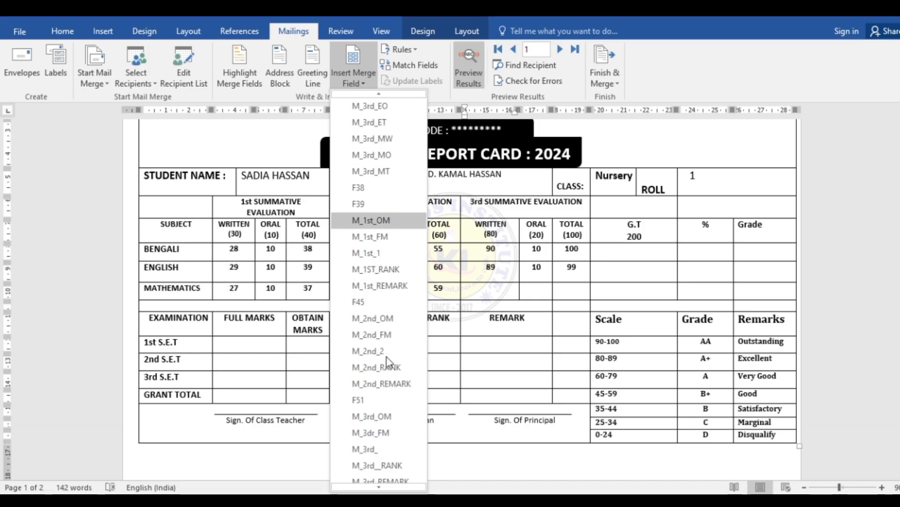
{"action": "scroll", "coordinate": [391, 400], "scroll_direction": "down", "scroll_amount": 2}
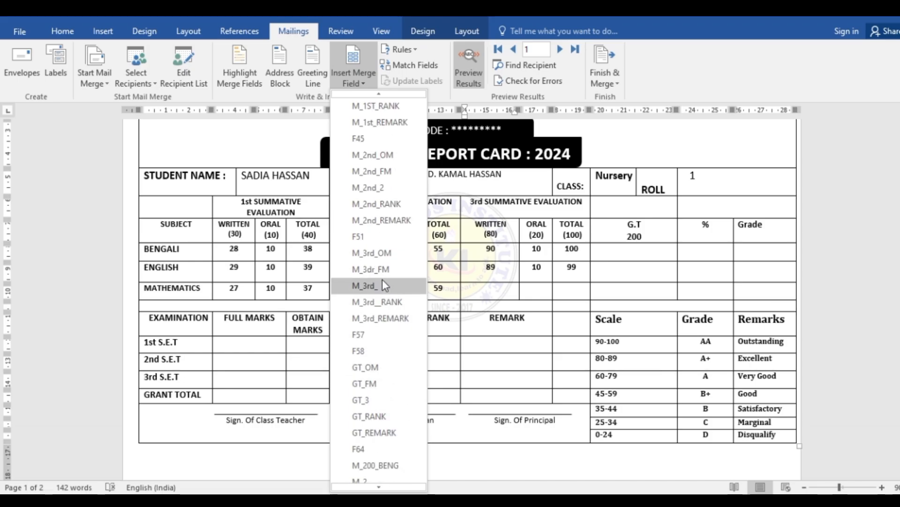
{"action": "scroll", "coordinate": [398, 303], "scroll_direction": "down", "scroll_amount": 2}
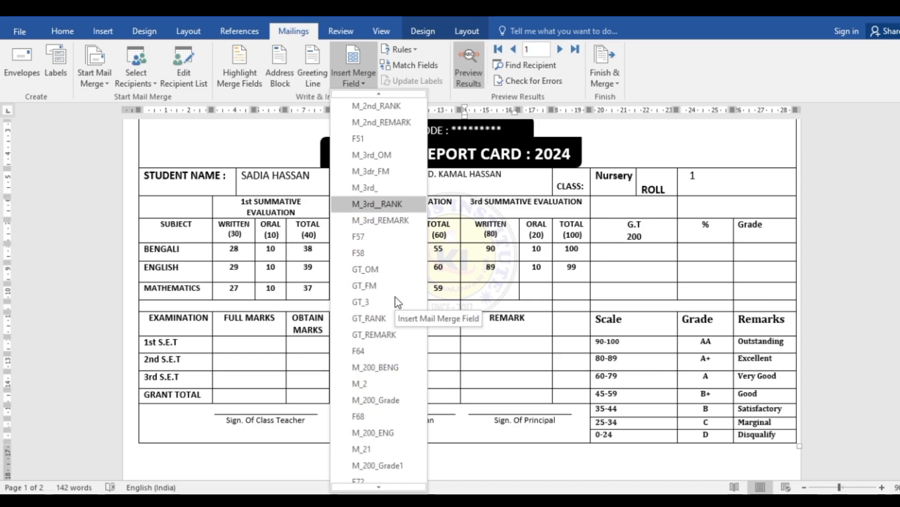
{"action": "scroll", "coordinate": [403, 263], "scroll_direction": "up", "scroll_amount": 6}
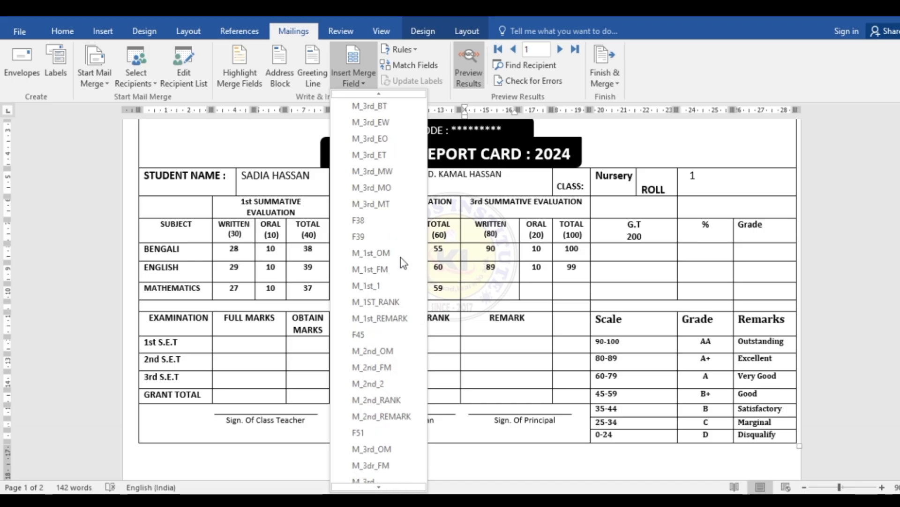
{"action": "left_click", "coordinate": [381, 172]}
Insert M_3rd_MO and M_3rd_MT in the Mathematics row's oral and total cells of the 3rd Summative Evaluation.
{"action": "left_click", "coordinate": [533, 290]}
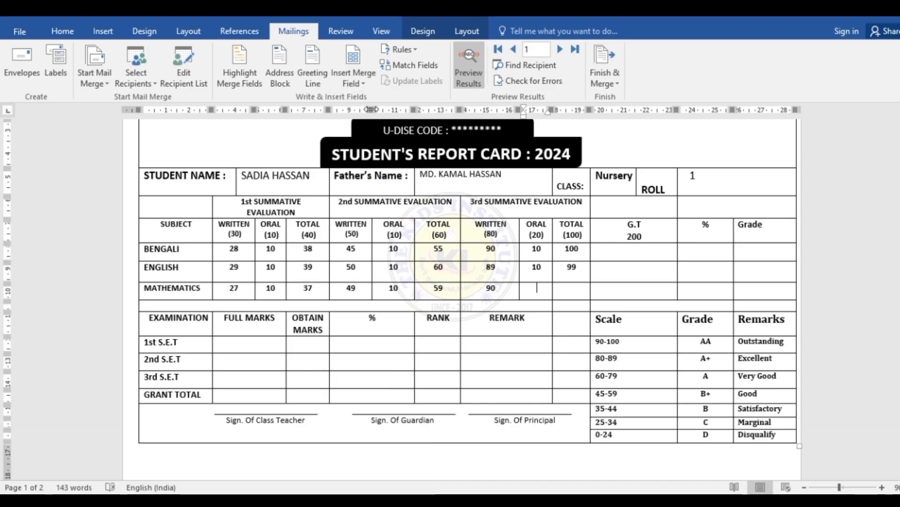
{"action": "left_click", "coordinate": [353, 70]}
{"action": "scroll", "coordinate": [392, 310], "scroll_direction": "down", "scroll_amount": 4}
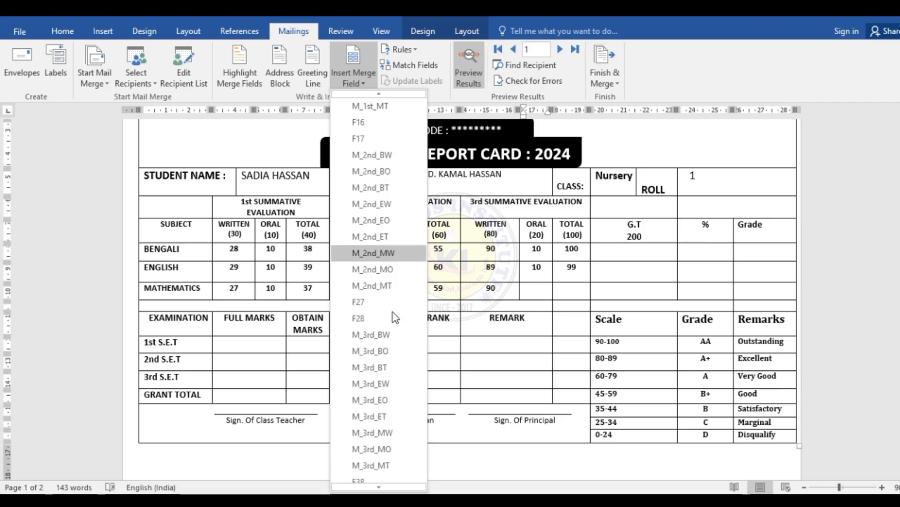
{"action": "left_click", "coordinate": [390, 353]}
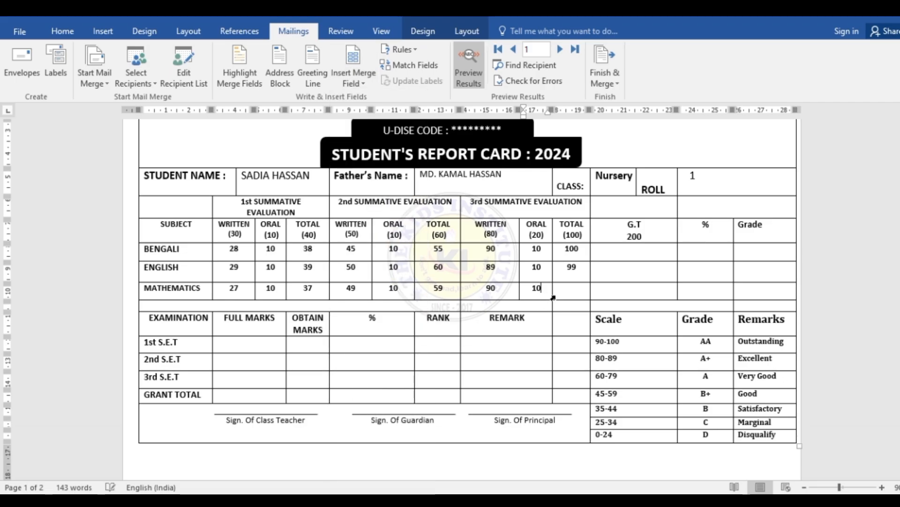
{"action": "left_click", "coordinate": [353, 75]}
{"action": "scroll", "coordinate": [384, 263], "scroll_direction": "down", "scroll_amount": 5}
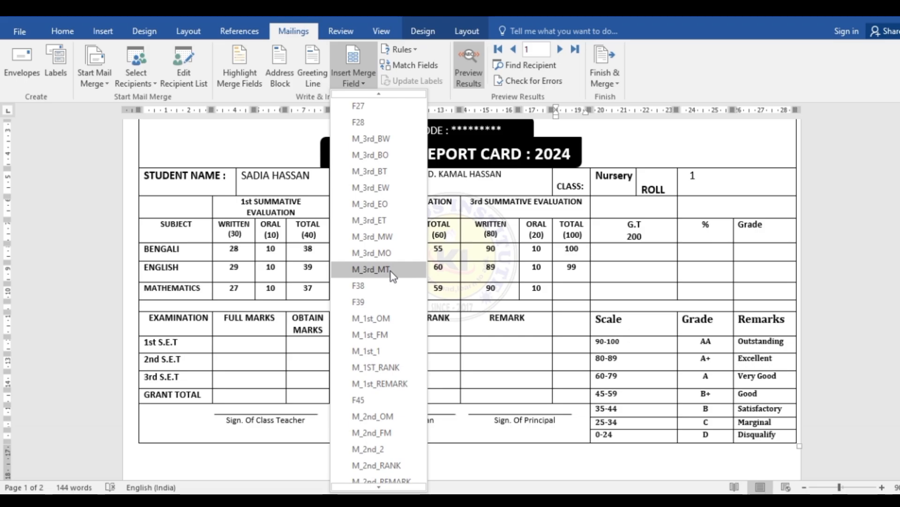
{"action": "left_click", "coordinate": [390, 270]}
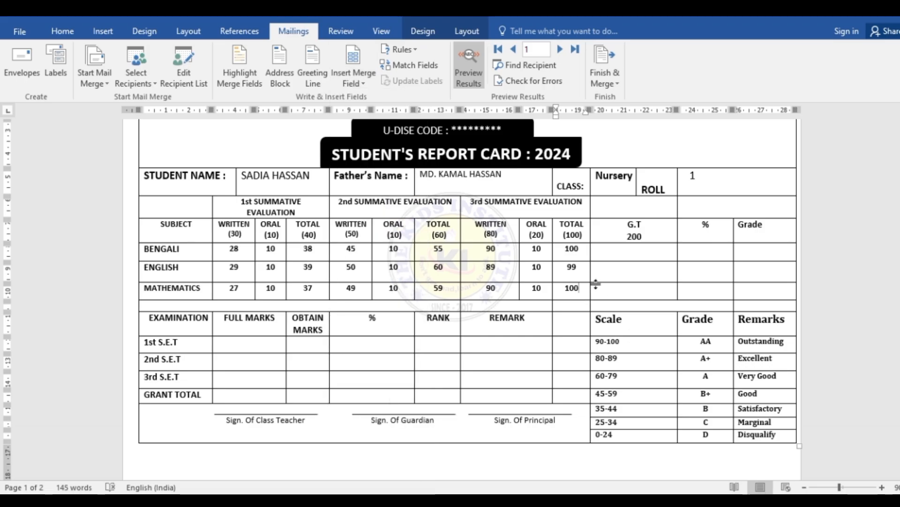
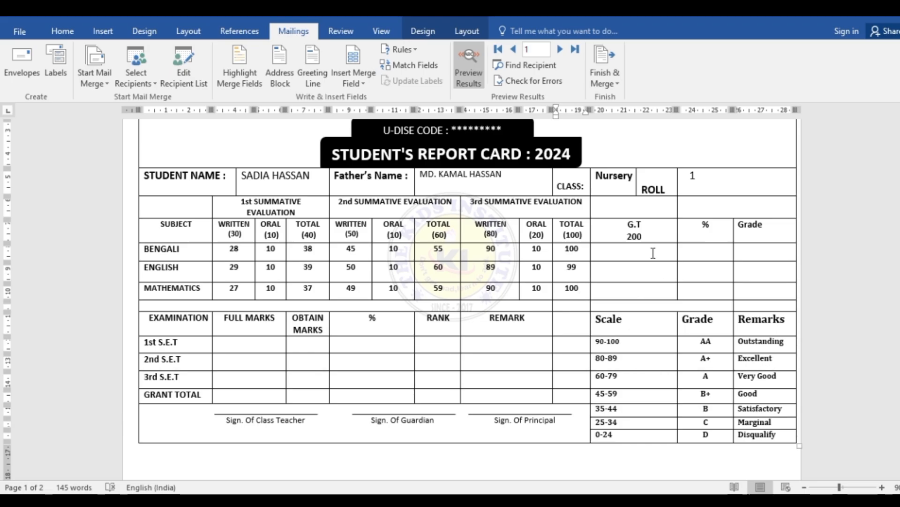
Try the GT_OM merge field in the Bengali row's G.T cell and delete it again.
{"action": "scroll", "coordinate": [650, 255], "scroll_direction": "down", "scroll_amount": 1}
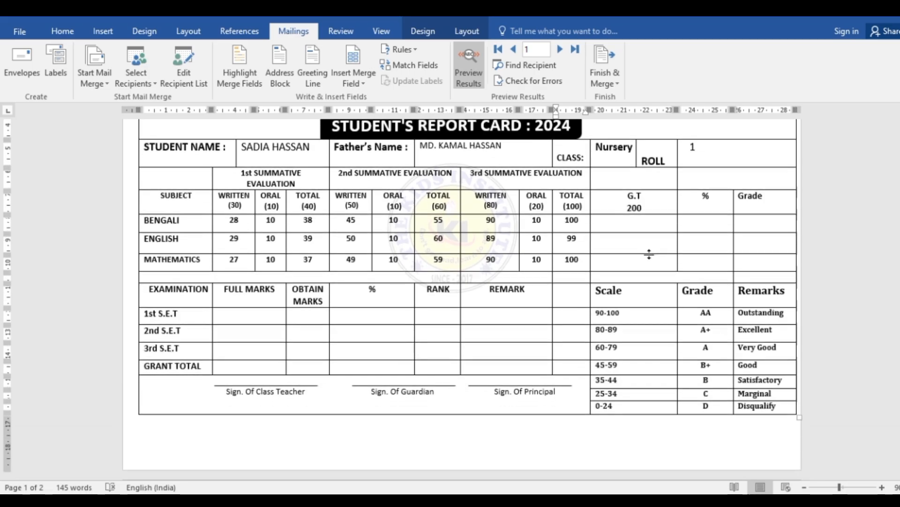
{"action": "left_click", "coordinate": [642, 226]}
{"action": "left_click", "coordinate": [353, 78]}
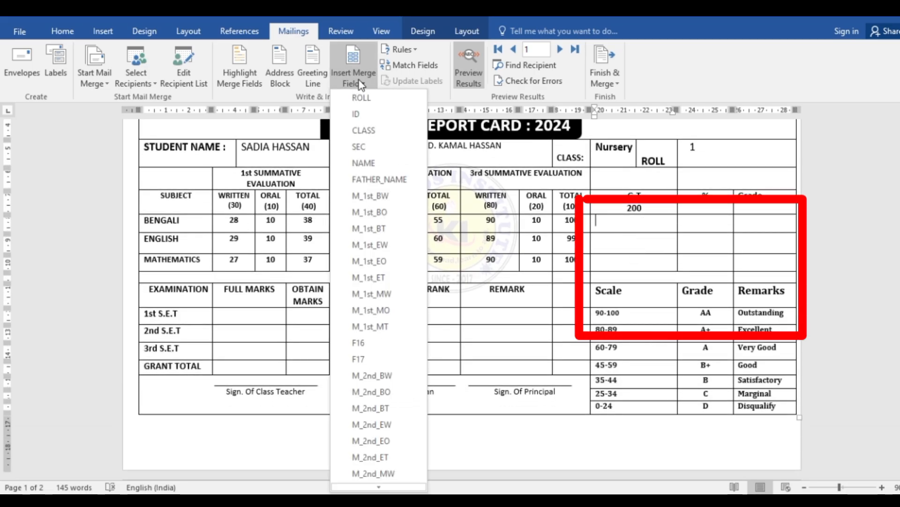
{"action": "scroll", "coordinate": [389, 246], "scroll_direction": "down", "scroll_amount": 3}
{"action": "scroll", "coordinate": [390, 249], "scroll_direction": "down", "scroll_amount": 8}
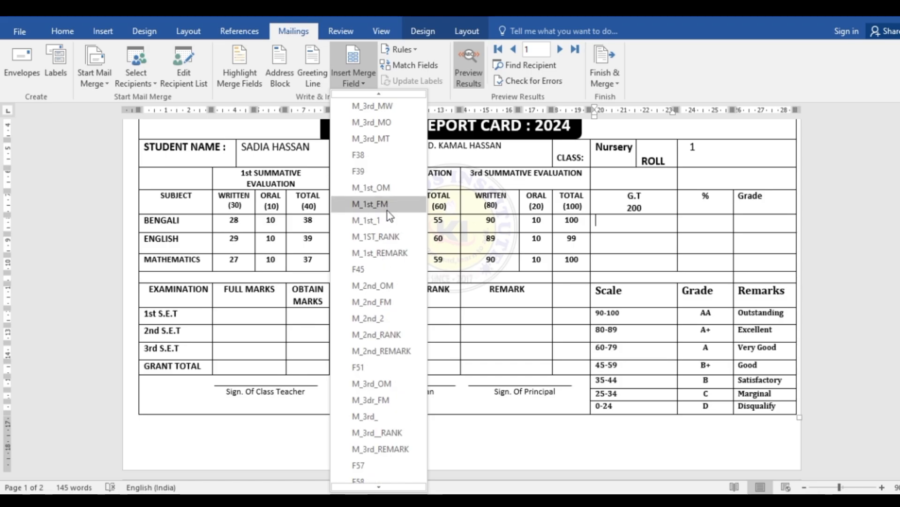
{"action": "scroll", "coordinate": [389, 253], "scroll_direction": "down", "scroll_amount": 5}
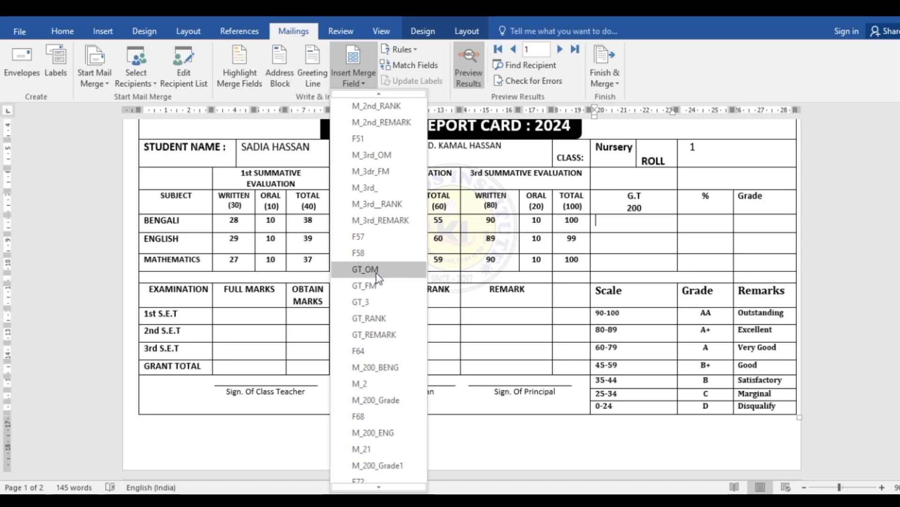
{"action": "left_click", "coordinate": [377, 272]}
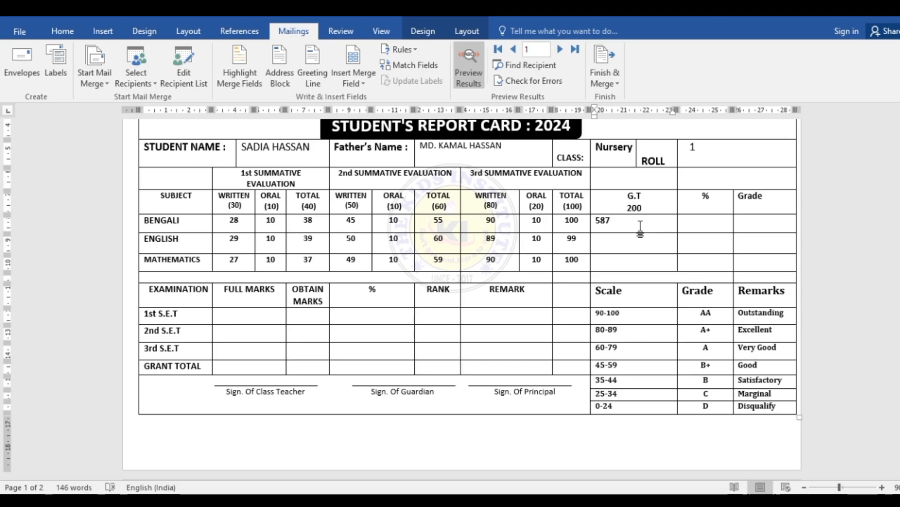
{"action": "key", "text": "shift+Left"}
{"action": "key", "text": "shift+Left"}
{"action": "key", "text": "shift+Left"}
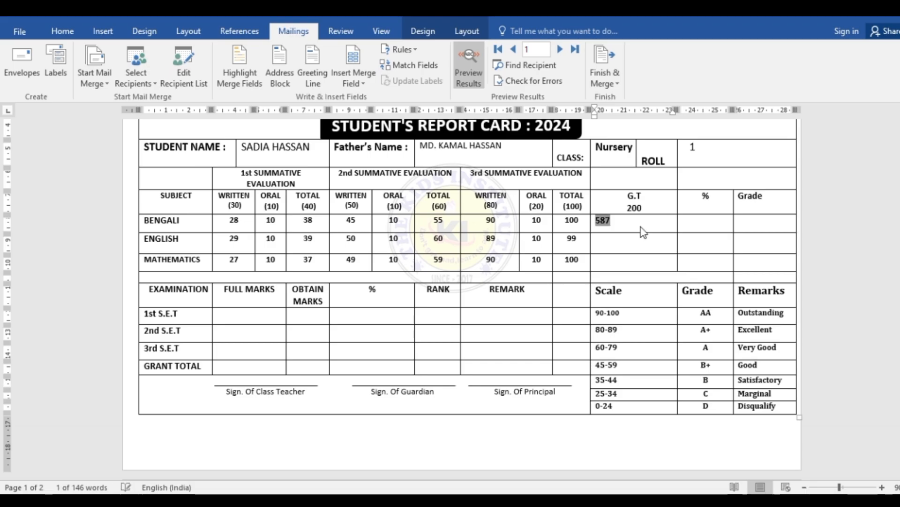
{"action": "key", "text": "BackSpace"}
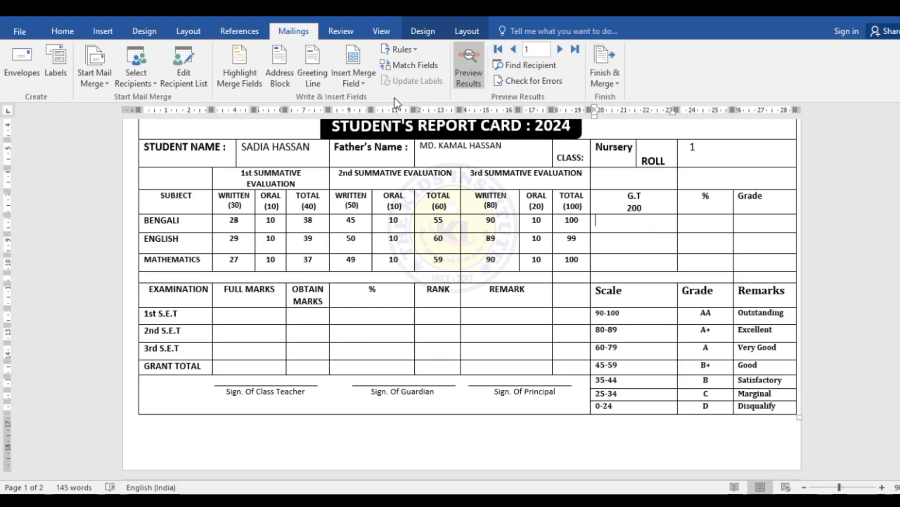
Insert M_200_BENG, M_2 and M_200_Grade in the Bengali row's G.T, % and Grade cells.
{"action": "left_click", "coordinate": [365, 78]}
{"action": "scroll", "coordinate": [391, 323], "scroll_direction": "down", "scroll_amount": 15}
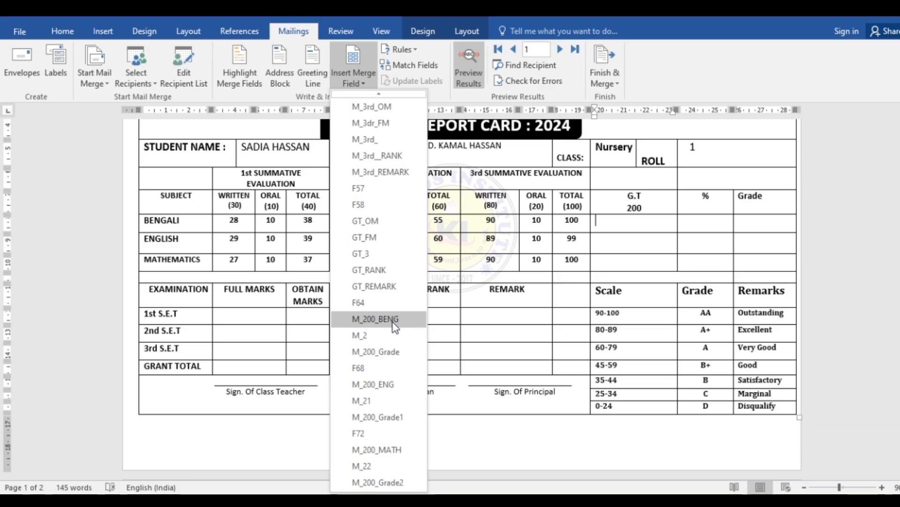
{"action": "left_click", "coordinate": [370, 322]}
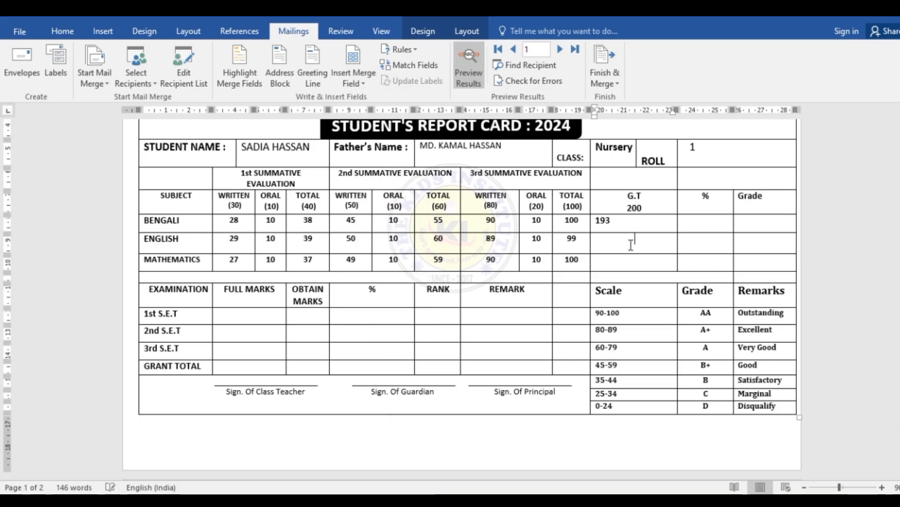
{"action": "left_click", "coordinate": [716, 221]}
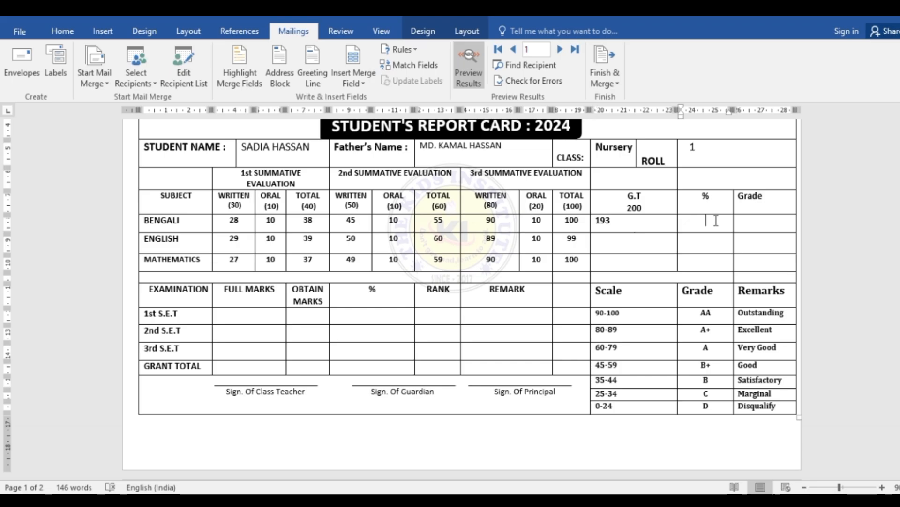
{"action": "left_click", "coordinate": [353, 77]}
{"action": "scroll", "coordinate": [381, 319], "scroll_direction": "down", "scroll_amount": 10}
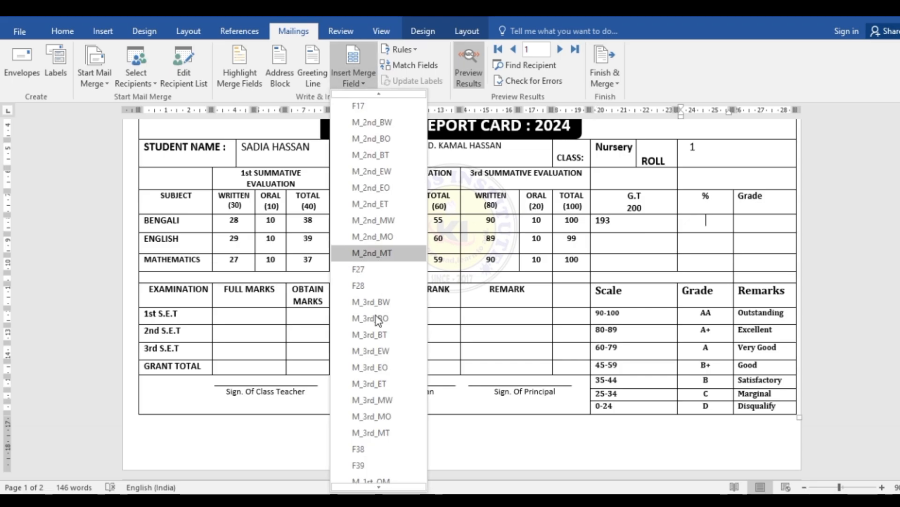
{"action": "scroll", "coordinate": [381, 319], "scroll_direction": "down", "scroll_amount": 4}
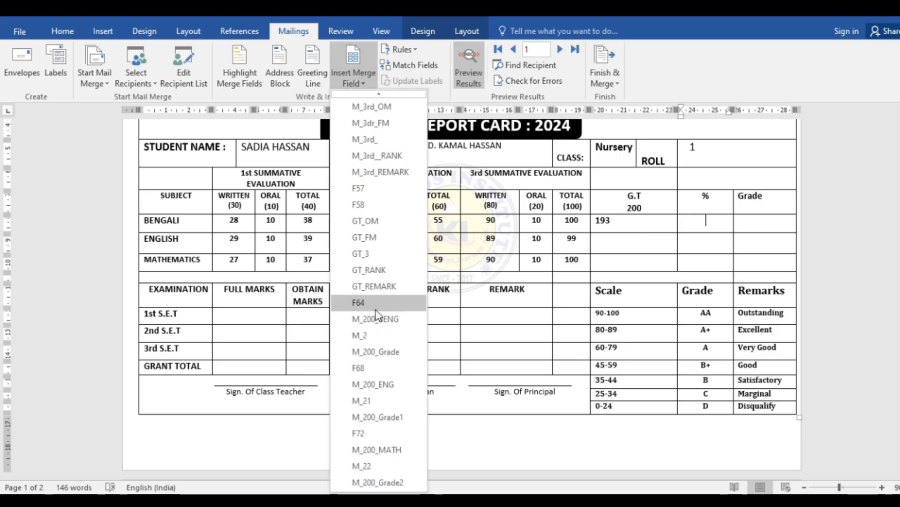
{"action": "left_click", "coordinate": [369, 335]}
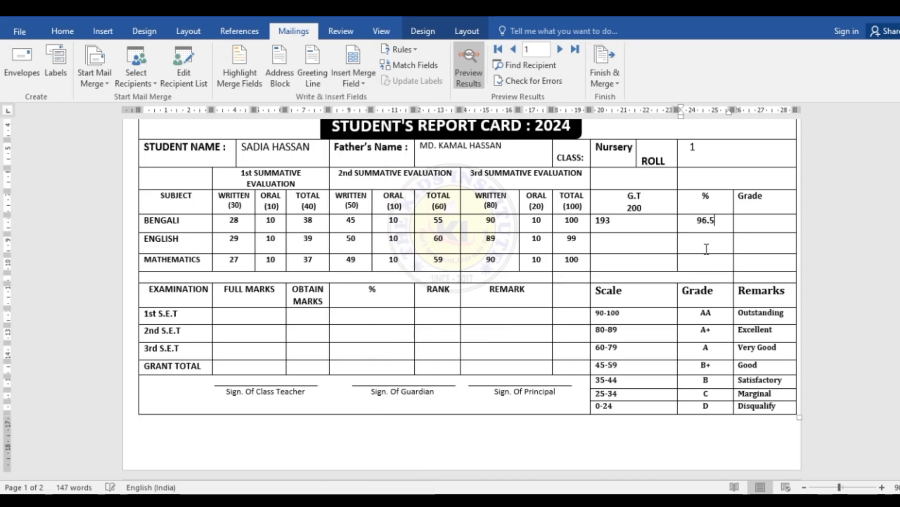
{"action": "left_click", "coordinate": [758, 227]}
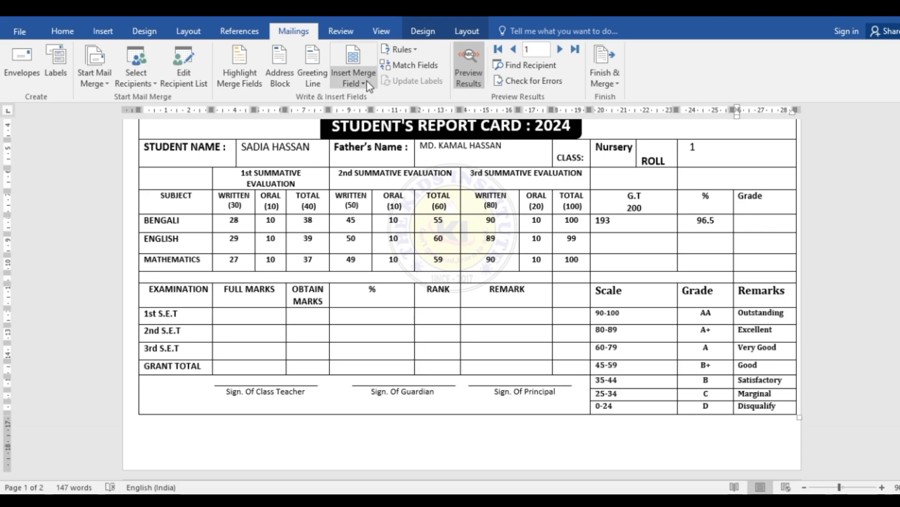
{"action": "left_click", "coordinate": [353, 78]}
{"action": "scroll", "coordinate": [402, 325], "scroll_direction": "down", "scroll_amount": 17}
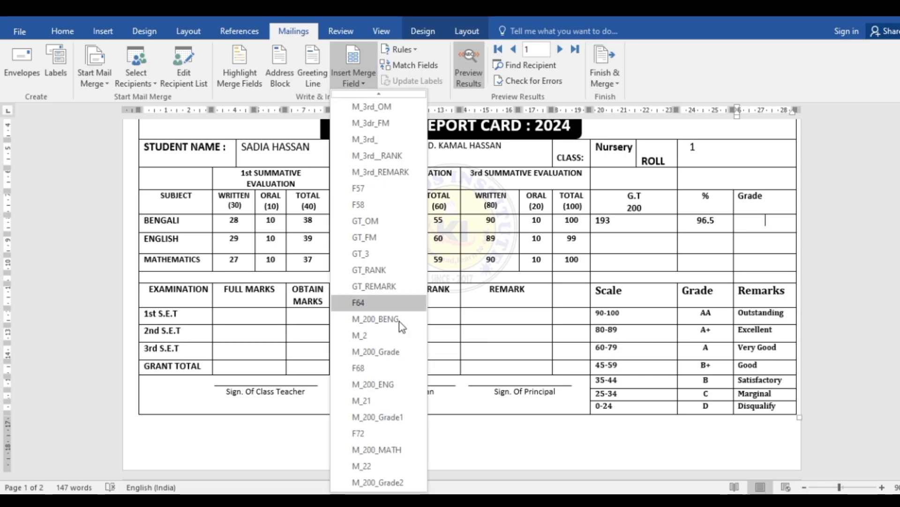
{"action": "left_click", "coordinate": [379, 359]}
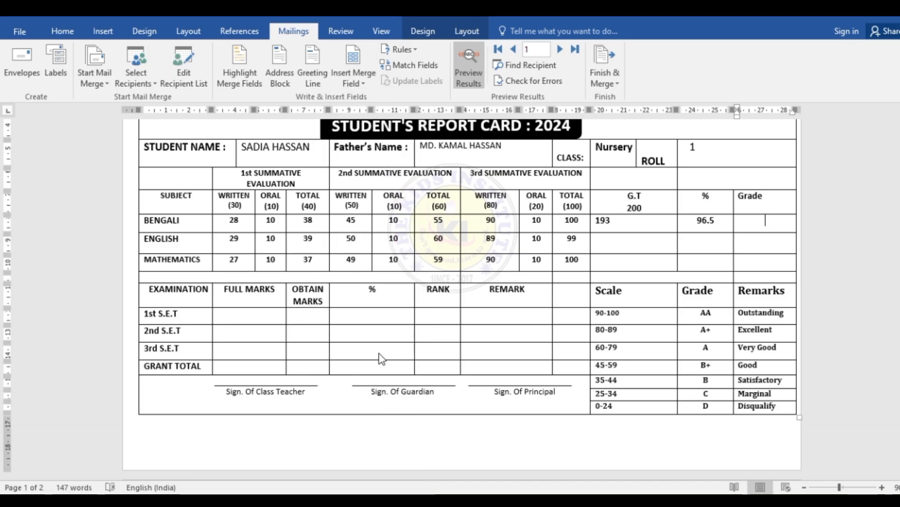
Insert the M_200_ENG merge field in the English row's G.T cell.
{"action": "left_click", "coordinate": [628, 239]}
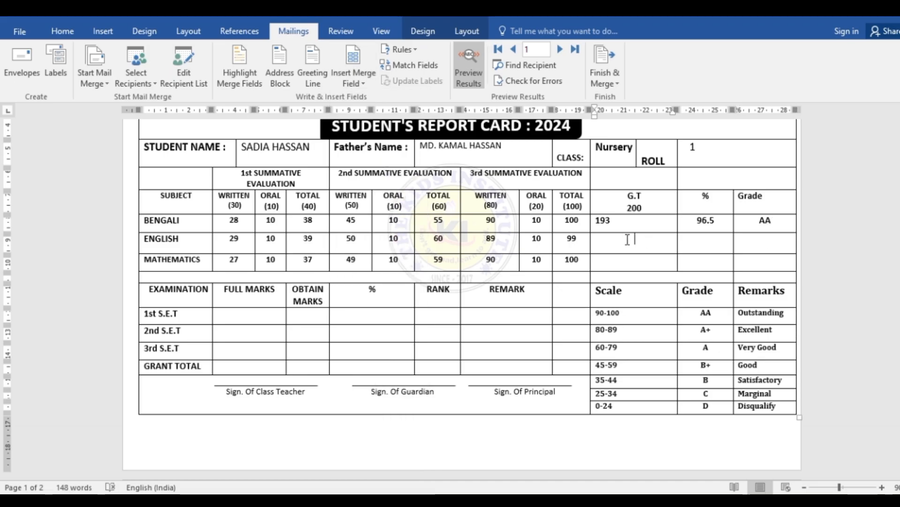
{"action": "left_click", "coordinate": [367, 79]}
{"action": "scroll", "coordinate": [396, 300], "scroll_direction": "down", "scroll_amount": 10}
{"action": "scroll", "coordinate": [397, 300], "scroll_direction": "down", "scroll_amount": 6}
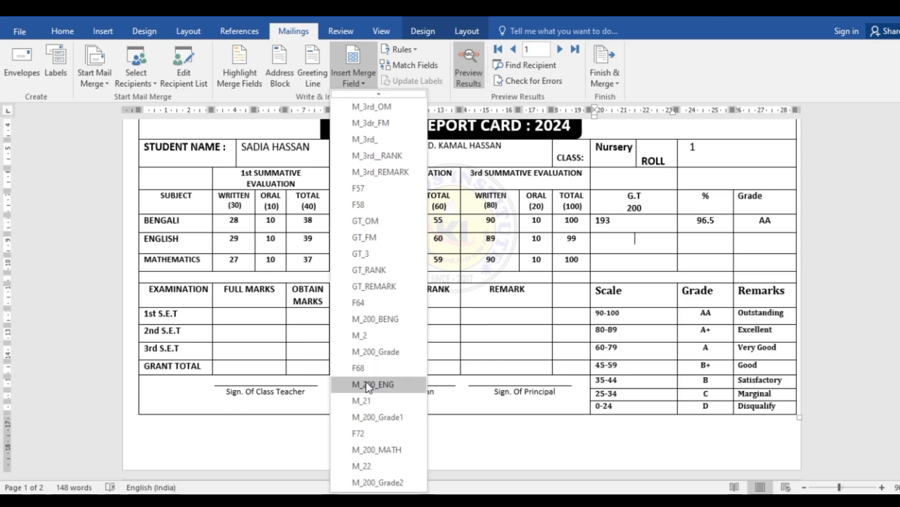
{"action": "left_click", "coordinate": [377, 383]}
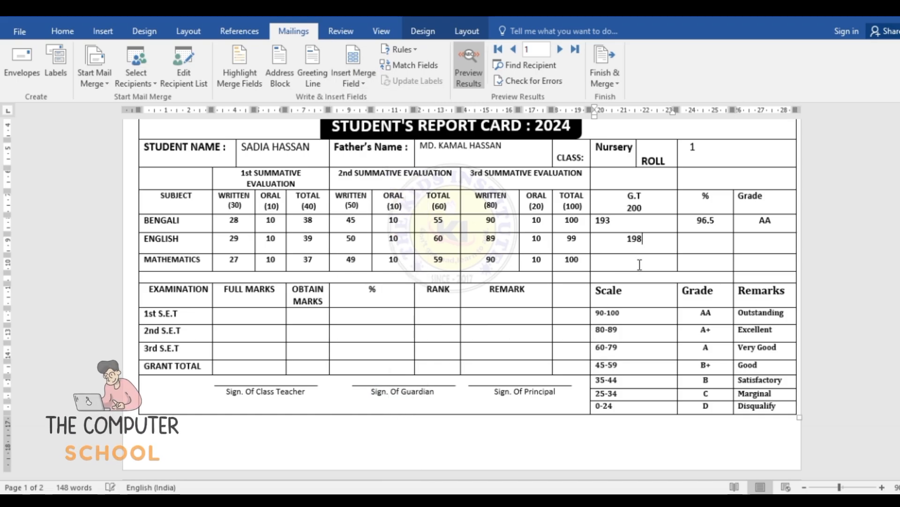
Insert the M_21 and M_200_Grade1 merge fields in the English row's % and Grade cells.
{"action": "left_click", "coordinate": [375, 81]}
{"action": "scroll", "coordinate": [396, 310], "scroll_direction": "down", "scroll_amount": 10}
{"action": "scroll", "coordinate": [398, 313], "scroll_direction": "down", "scroll_amount": 4}
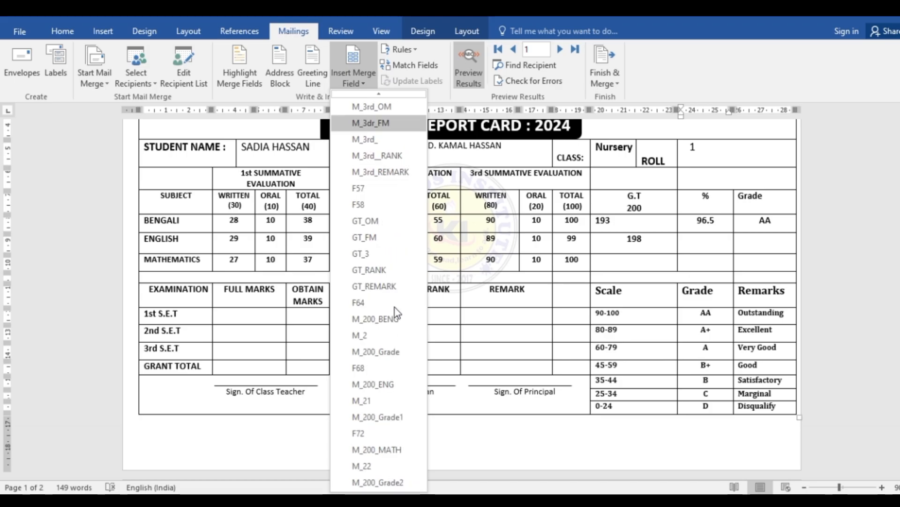
{"action": "left_click", "coordinate": [373, 400]}
{"action": "left_click", "coordinate": [764, 245]}
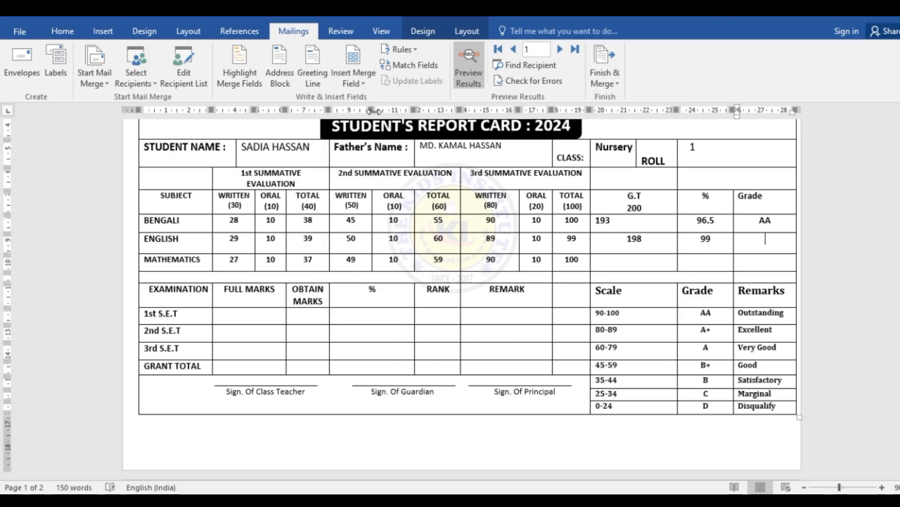
{"action": "left_click", "coordinate": [362, 80]}
{"action": "scroll", "coordinate": [371, 332], "scroll_direction": "down", "scroll_amount": 4}
{"action": "scroll", "coordinate": [371, 333], "scroll_direction": "down", "scroll_amount": 8}
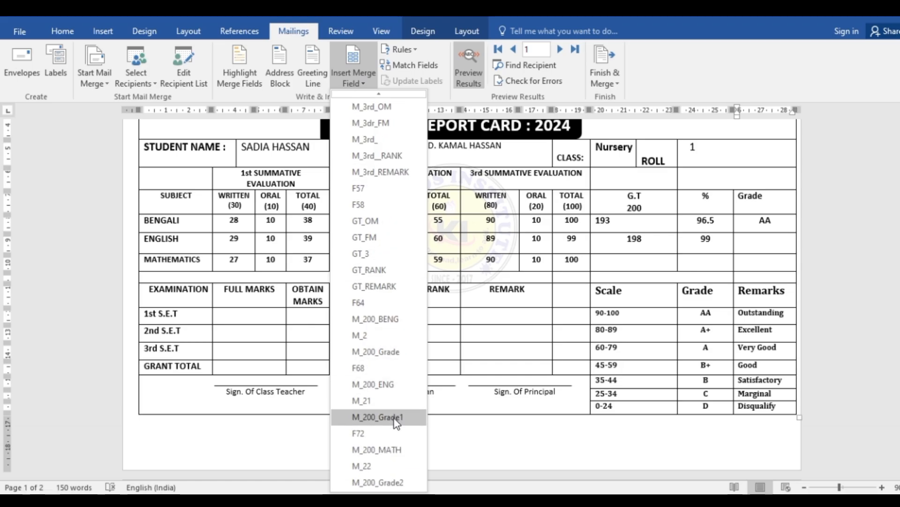
{"action": "left_click", "coordinate": [378, 417]}
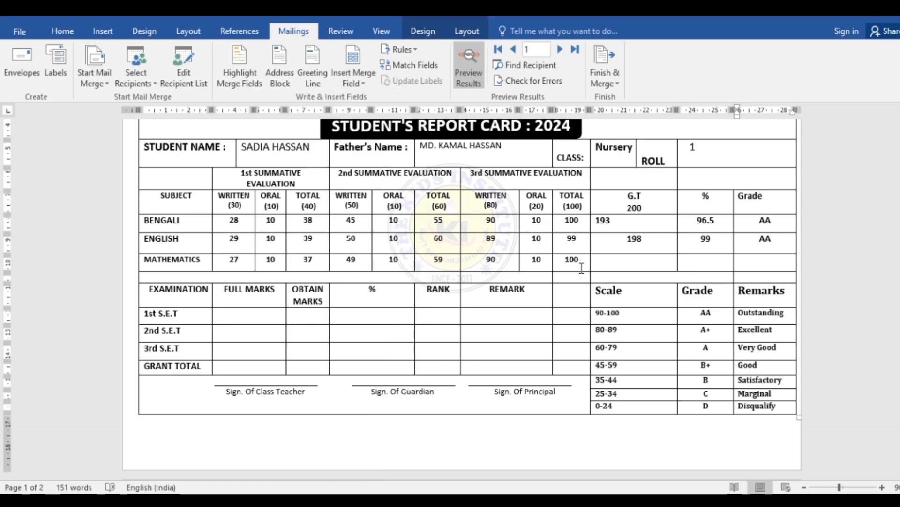
Insert the M_200_MATH merge field in the Mathematics row's G.T cell.
{"action": "left_click", "coordinate": [630, 261]}
{"action": "left_click", "coordinate": [366, 85]}
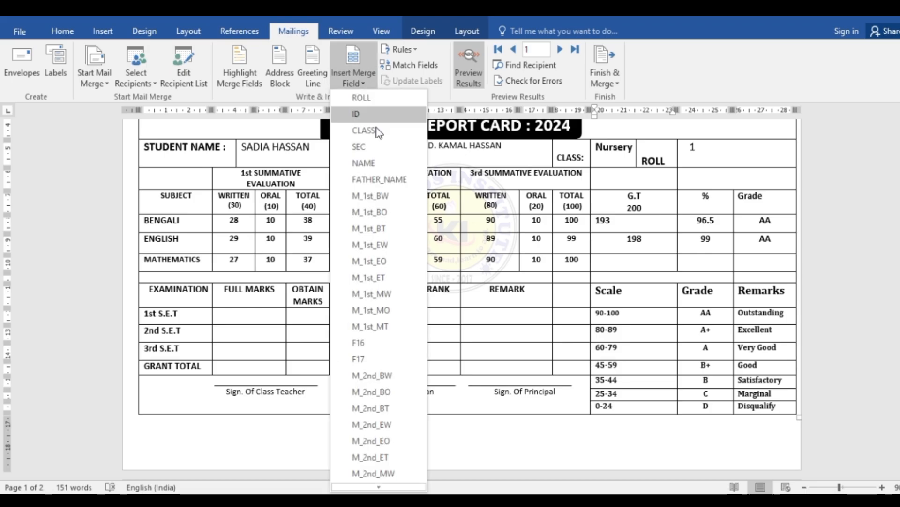
{"action": "scroll", "coordinate": [392, 248], "scroll_direction": "down", "scroll_amount": 5}
{"action": "scroll", "coordinate": [388, 274], "scroll_direction": "down", "scroll_amount": 10}
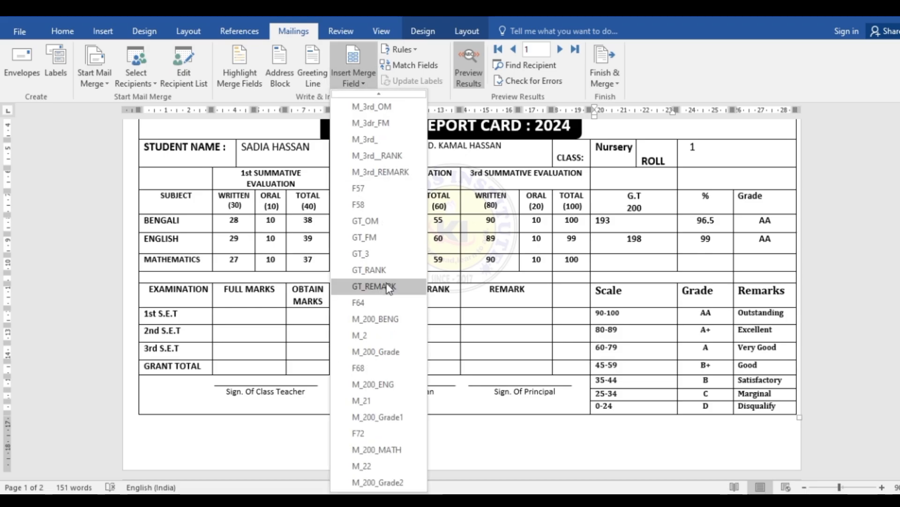
{"action": "left_click", "coordinate": [390, 449]}
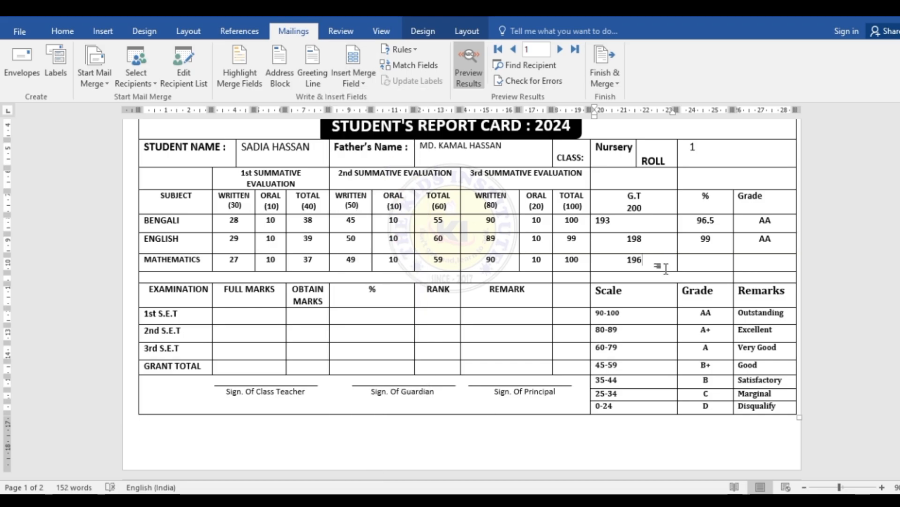
Insert the M_22 and M_200_Grade2 merge fields in the Mathematics row's % and Grade cells.
{"action": "left_click", "coordinate": [697, 263]}
{"action": "left_click", "coordinate": [354, 79]}
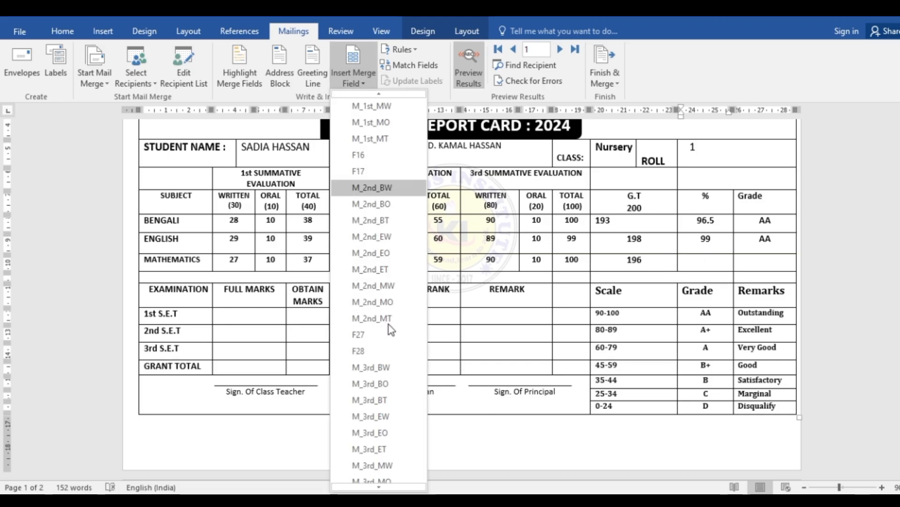
{"action": "scroll", "coordinate": [389, 350], "scroll_direction": "down", "scroll_amount": 8}
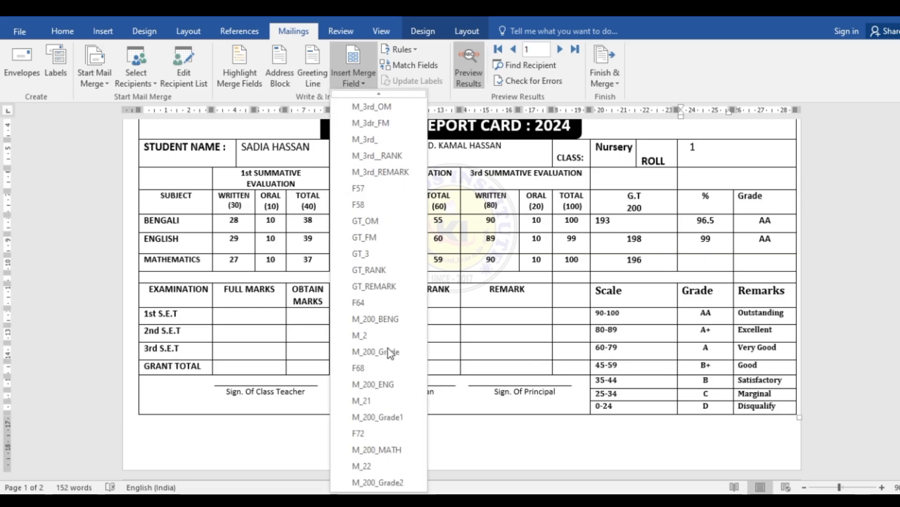
{"action": "left_click", "coordinate": [368, 466]}
{"action": "left_click", "coordinate": [760, 264]}
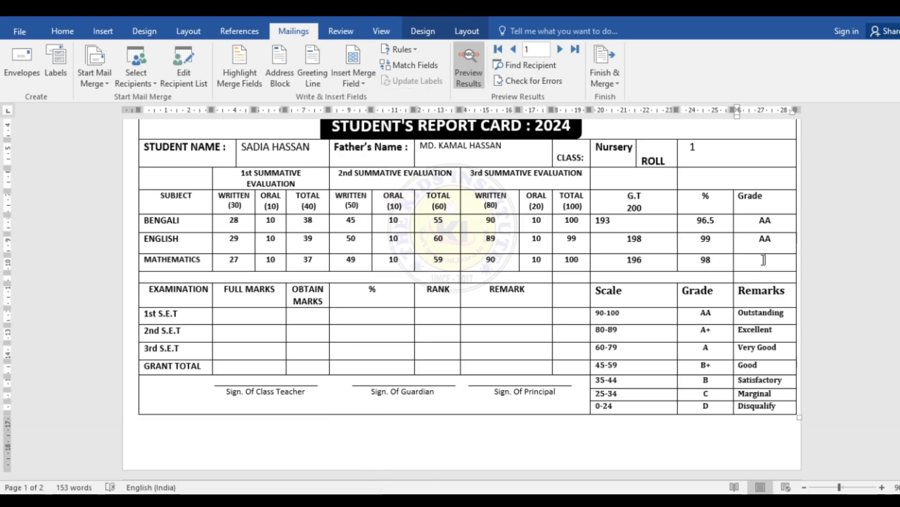
{"action": "left_click", "coordinate": [360, 74]}
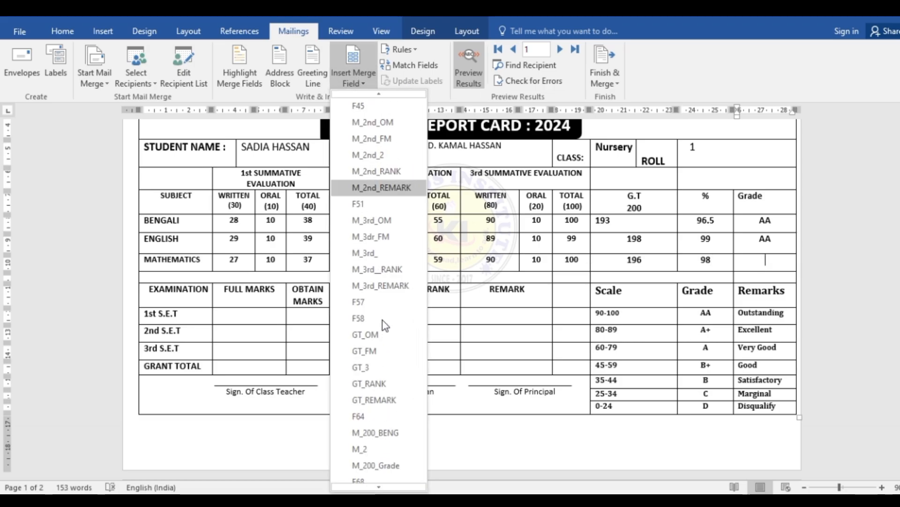
{"action": "left_click", "coordinate": [375, 482]}
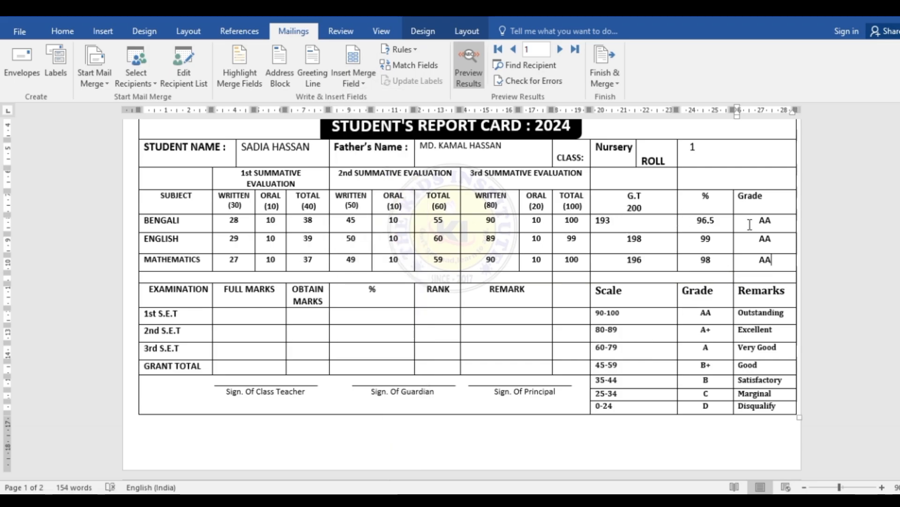
Insert the M_1st_FM and M_1st_OM merge fields in the 1st S.E.T row's Full Marks and Obtain Marks cells.
{"action": "scroll", "coordinate": [342, 257], "scroll_direction": "up", "scroll_amount": 1}
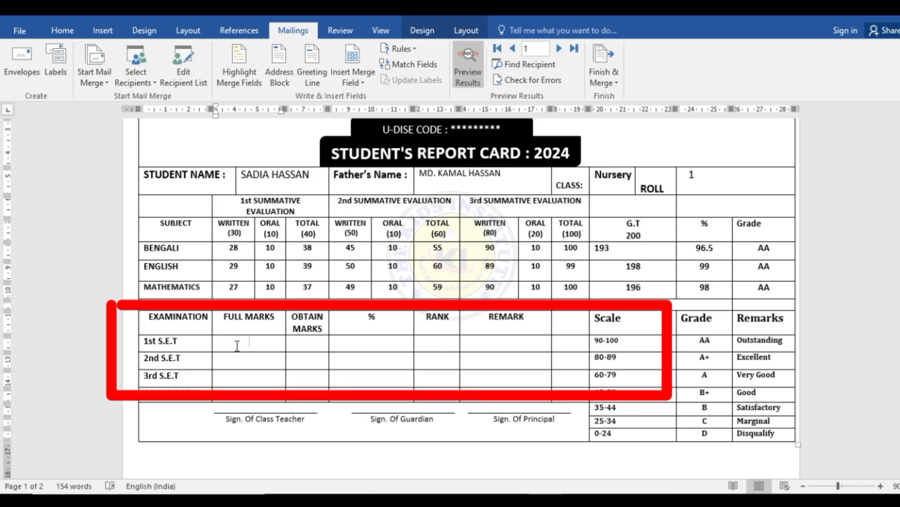
{"action": "left_click", "coordinate": [369, 83]}
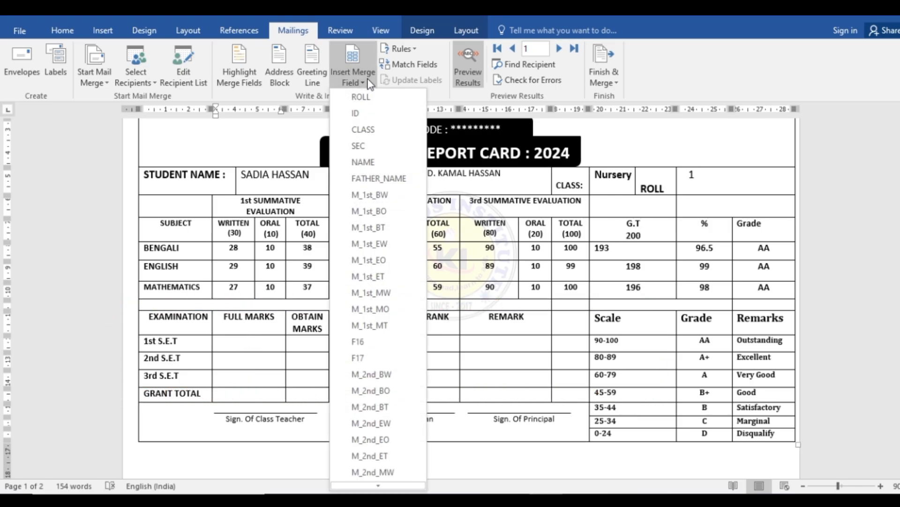
{"action": "scroll", "coordinate": [381, 297], "scroll_direction": "down", "scroll_amount": 7}
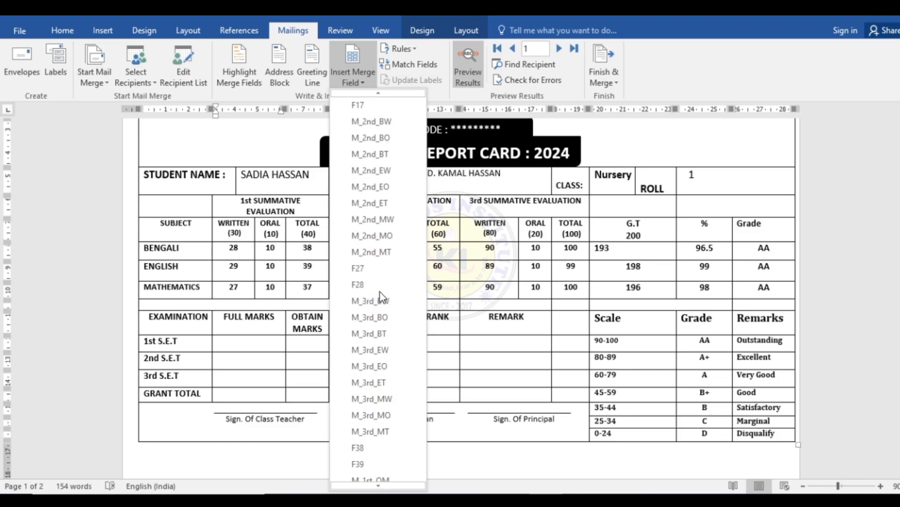
{"action": "scroll", "coordinate": [381, 295], "scroll_direction": "down", "scroll_amount": 2}
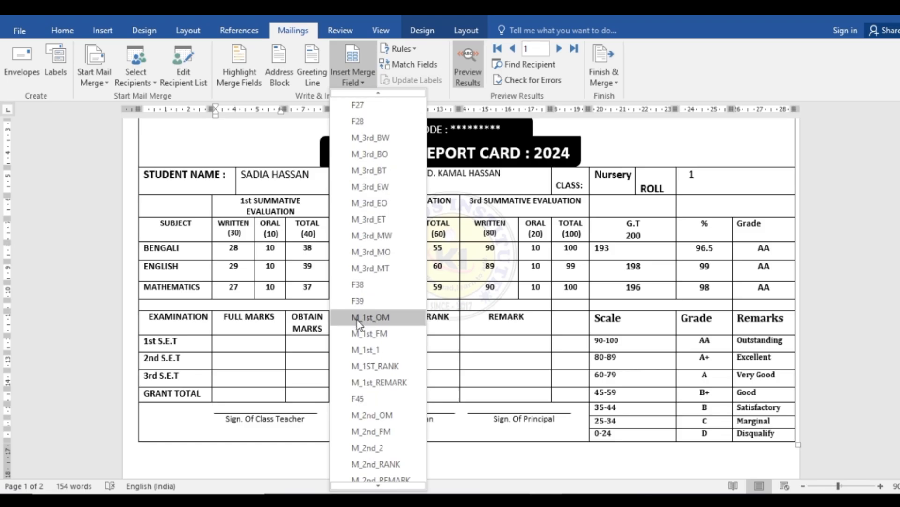
{"action": "left_click", "coordinate": [383, 335]}
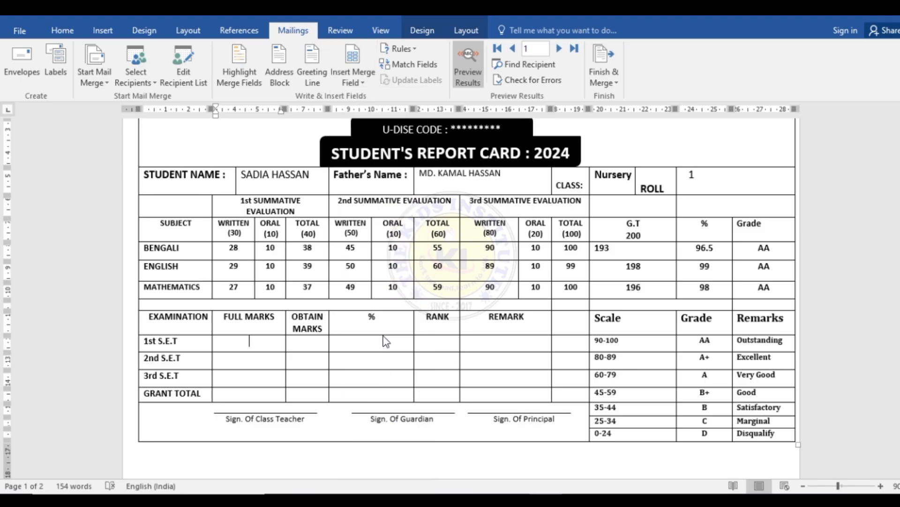
{"action": "left_click", "coordinate": [295, 343]}
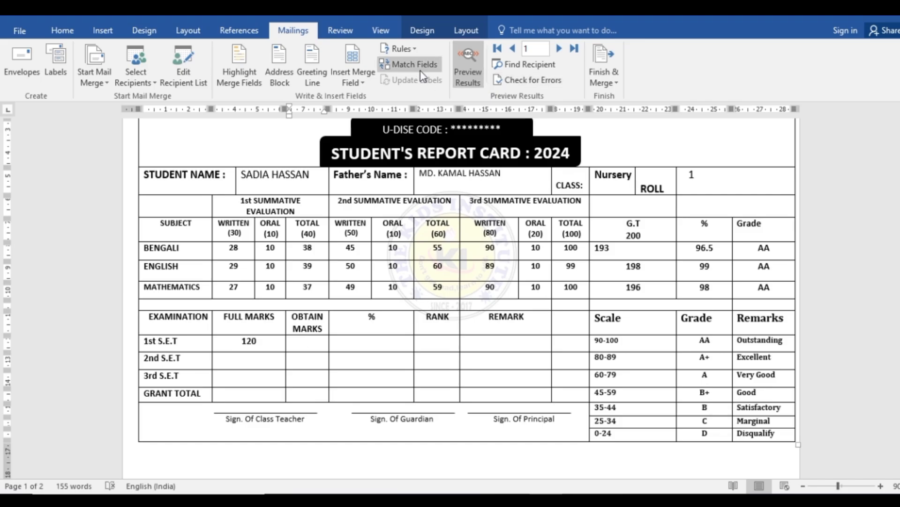
{"action": "left_click", "coordinate": [364, 84]}
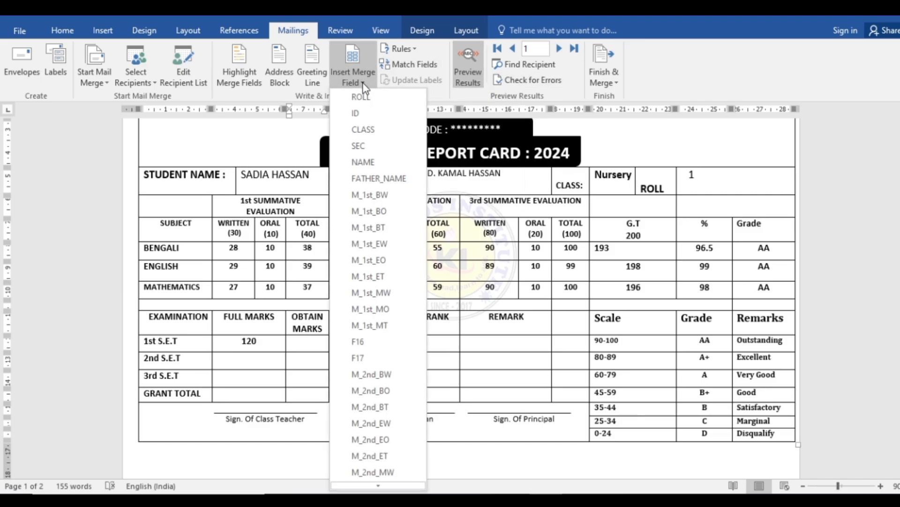
{"action": "scroll", "coordinate": [394, 323], "scroll_direction": "down", "scroll_amount": 4}
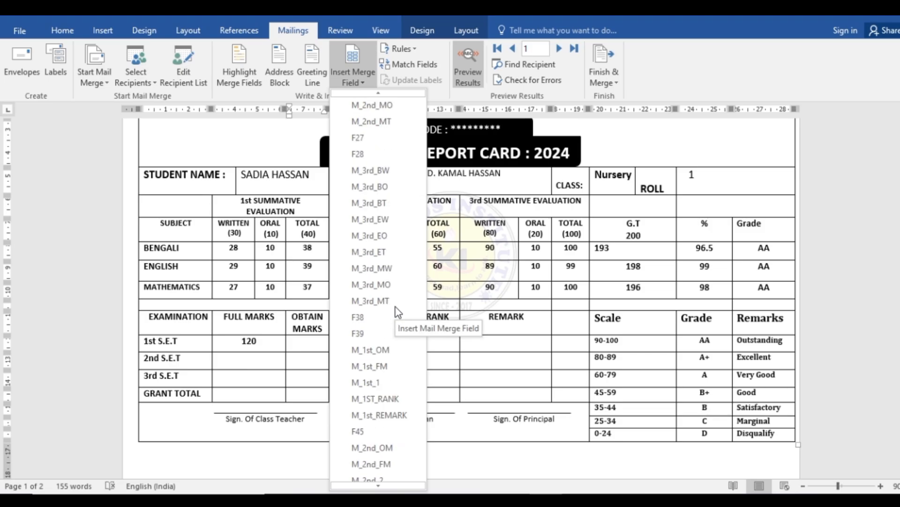
{"action": "left_click", "coordinate": [377, 349]}
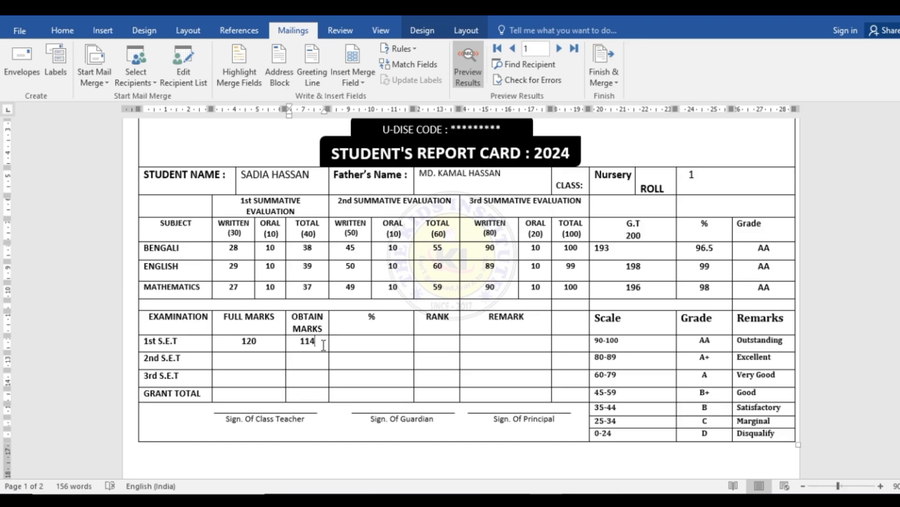
Insert the M_1st_1 merge field in the 1st S.E.T row's % cell of the examination table.
{"action": "left_click", "coordinate": [371, 344]}
{"action": "left_click", "coordinate": [368, 83]}
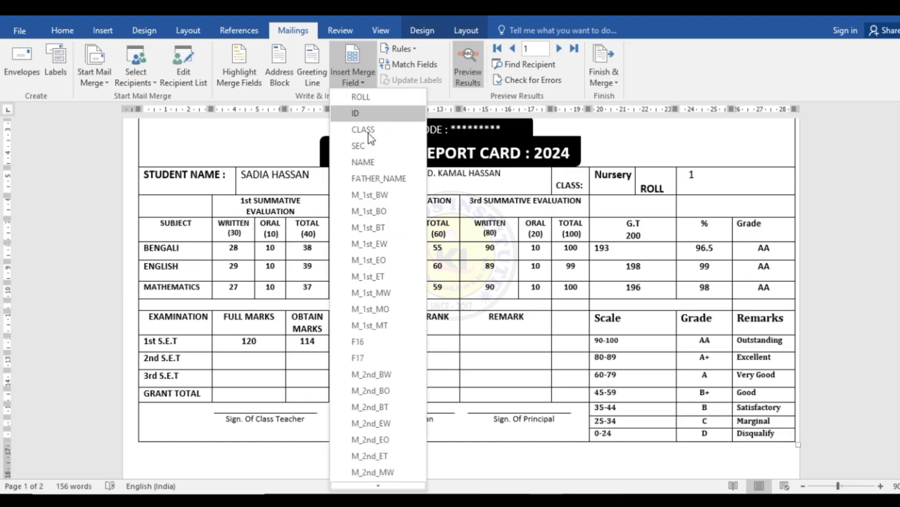
{"action": "scroll", "coordinate": [415, 288], "scroll_direction": "down", "scroll_amount": 4}
{"action": "scroll", "coordinate": [410, 298], "scroll_direction": "down", "scroll_amount": 8}
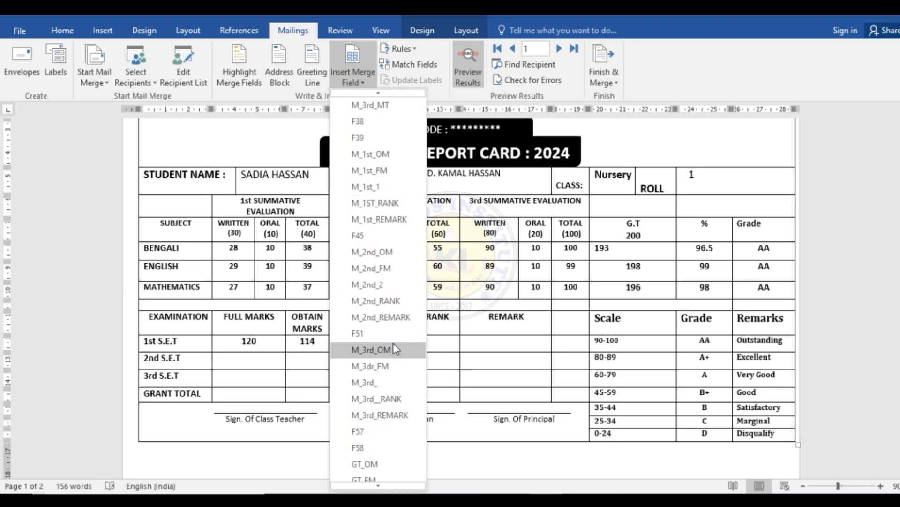
{"action": "scroll", "coordinate": [396, 329], "scroll_direction": "down", "scroll_amount": 1}
{"action": "scroll", "coordinate": [394, 263], "scroll_direction": "up", "scroll_amount": 2}
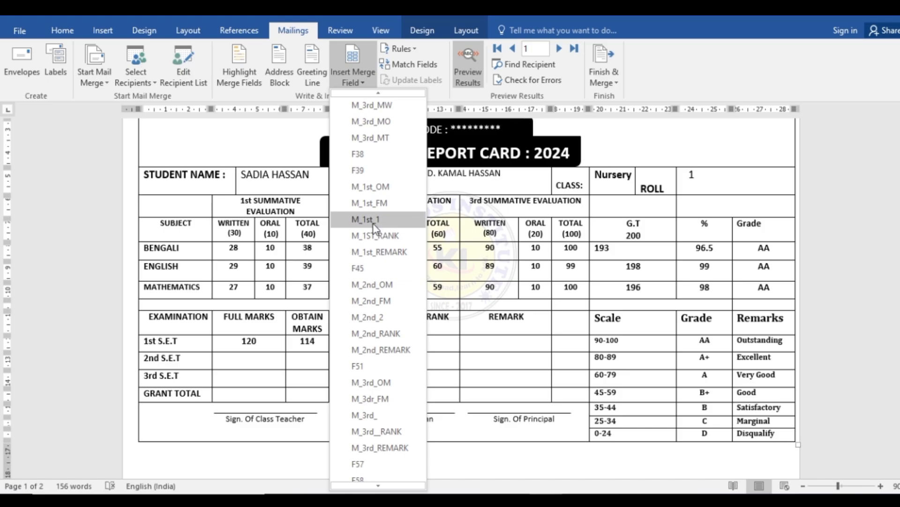
{"action": "left_click", "coordinate": [381, 219]}
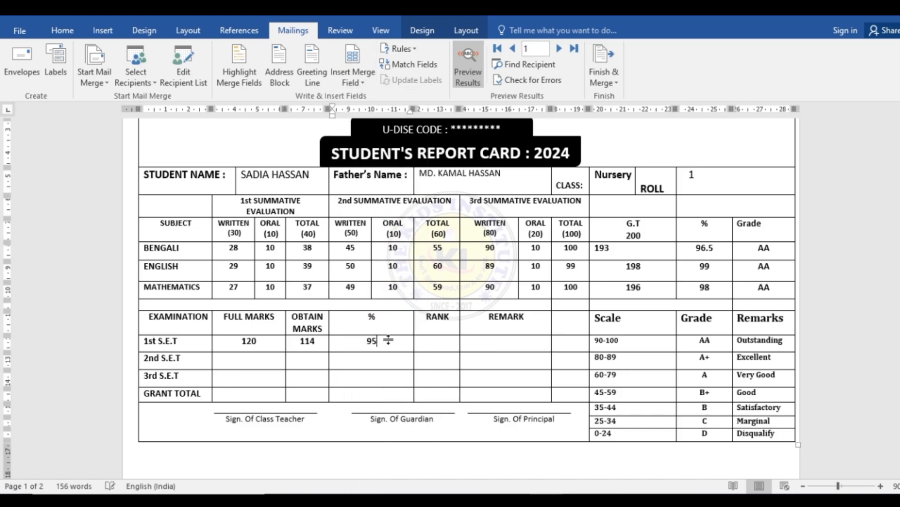
Insert the M_1ST_RANK merge field in the 1st S.E.T row's Rank cell.
{"action": "left_click", "coordinate": [428, 345]}
{"action": "left_click", "coordinate": [364, 84]}
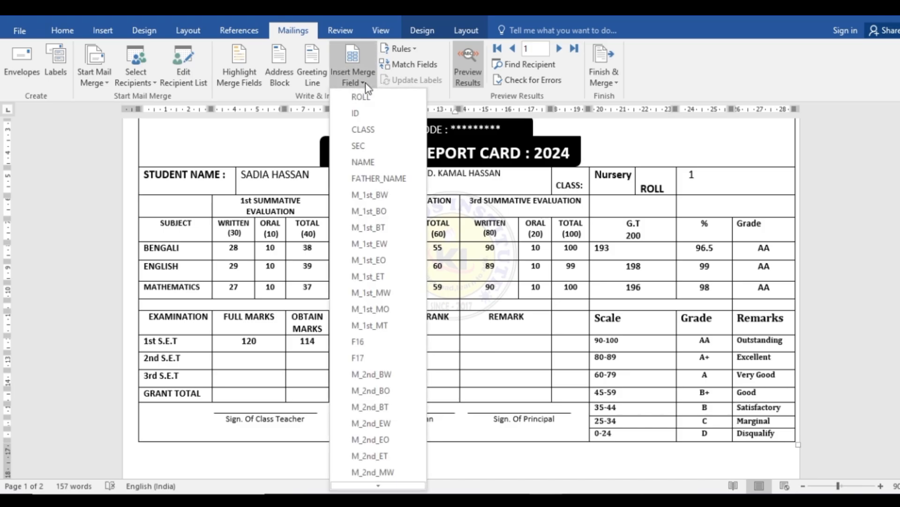
{"action": "scroll", "coordinate": [385, 304], "scroll_direction": "down", "scroll_amount": 5}
{"action": "scroll", "coordinate": [385, 309], "scroll_direction": "down", "scroll_amount": 8}
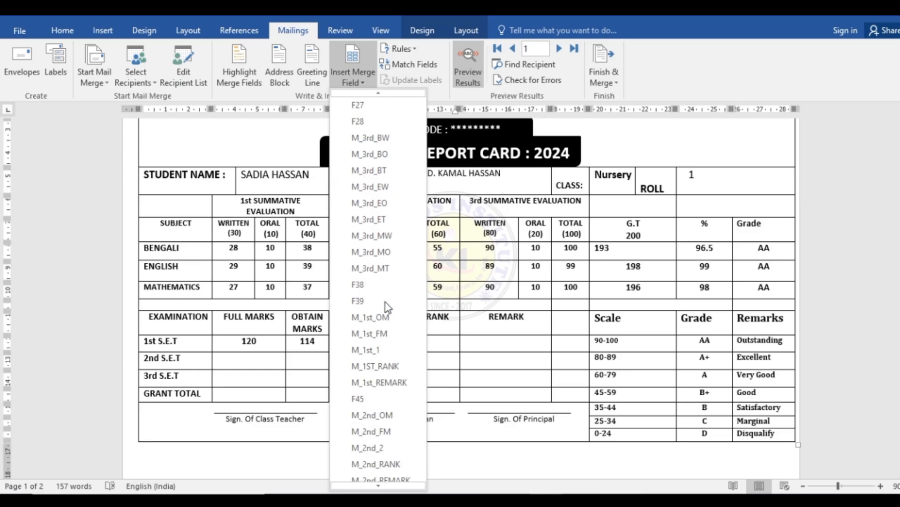
{"action": "scroll", "coordinate": [388, 305], "scroll_direction": "down", "scroll_amount": 3}
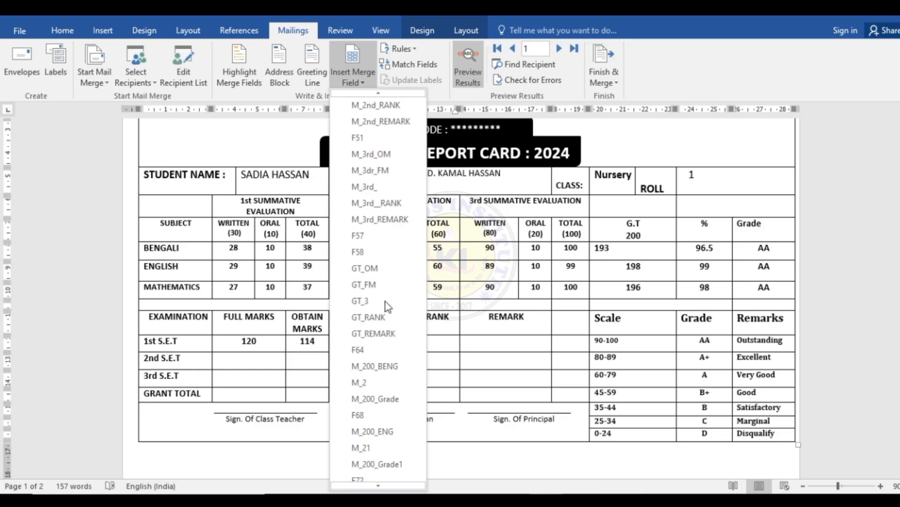
{"action": "scroll", "coordinate": [385, 291], "scroll_direction": "up", "scroll_amount": 3}
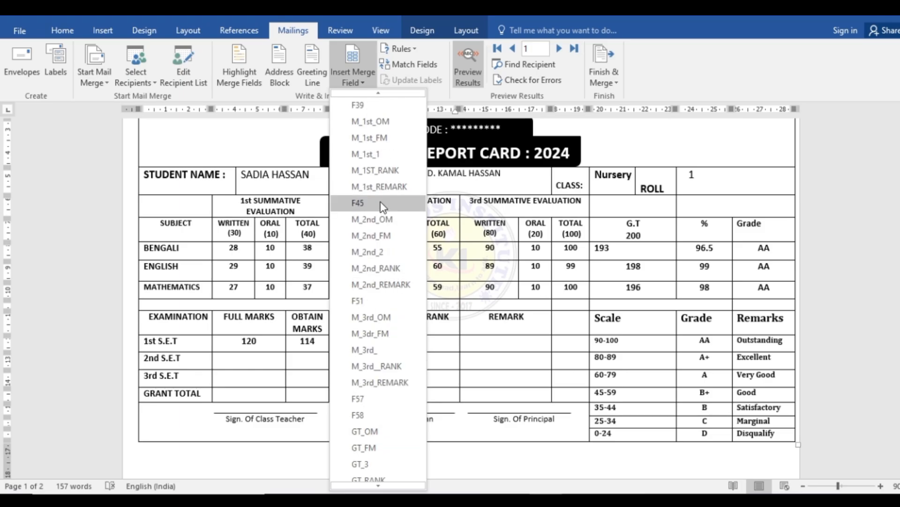
{"action": "left_click", "coordinate": [389, 171]}
Insert the M_1st_REMARK merge field in the 1st S.E.T row's Remark cell.
{"action": "left_click", "coordinate": [488, 344]}
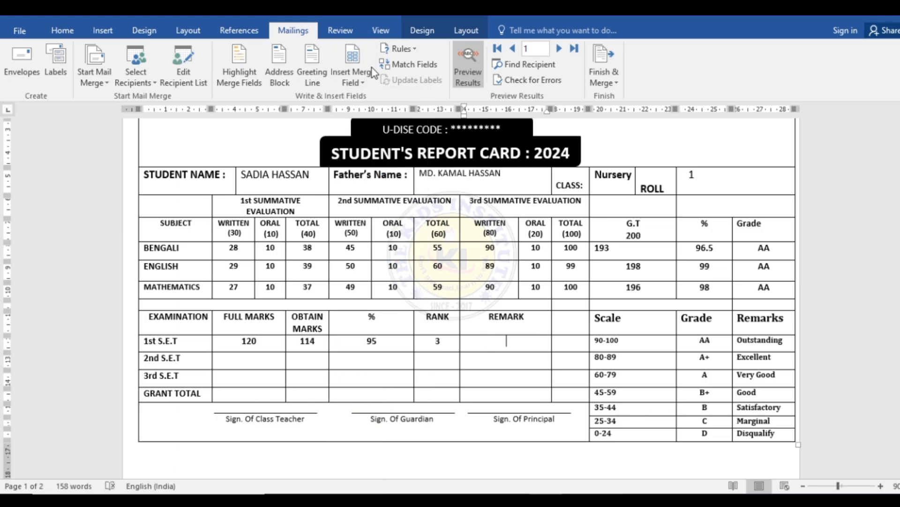
{"action": "left_click", "coordinate": [353, 83]}
{"action": "scroll", "coordinate": [356, 294], "scroll_direction": "down", "scroll_amount": 7}
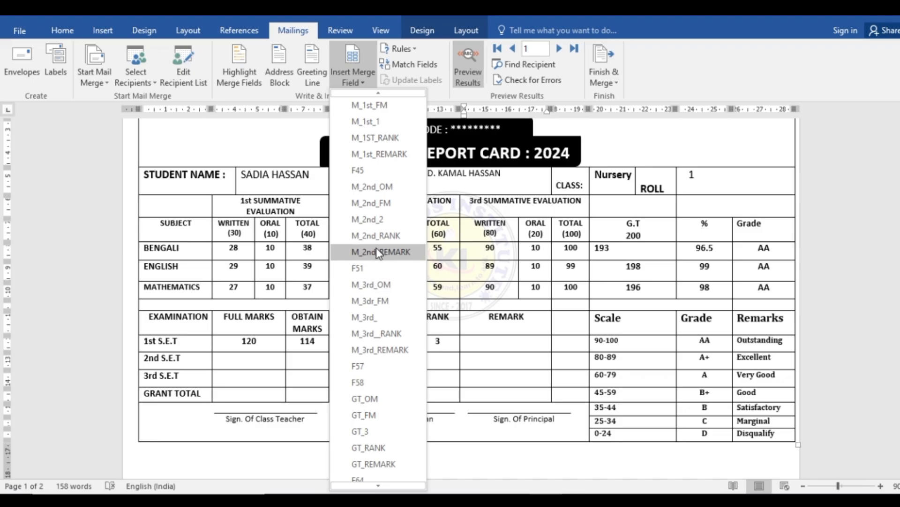
{"action": "scroll", "coordinate": [377, 251], "scroll_direction": "down", "scroll_amount": 7}
{"action": "scroll", "coordinate": [377, 252], "scroll_direction": "up", "scroll_amount": 3}
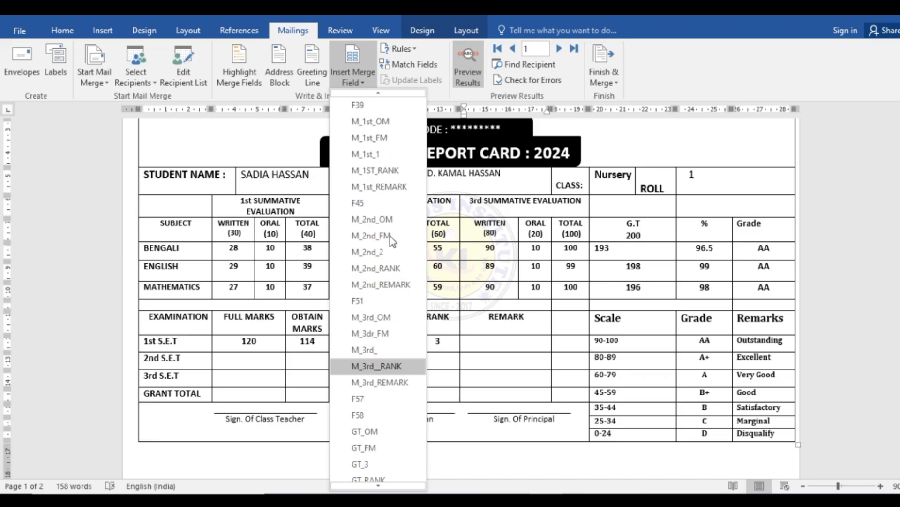
{"action": "left_click", "coordinate": [379, 186]}
Insert the M_2nd_FM merge field in the 2nd S.E.T row's Full Marks cell.
{"action": "left_click", "coordinate": [260, 367]}
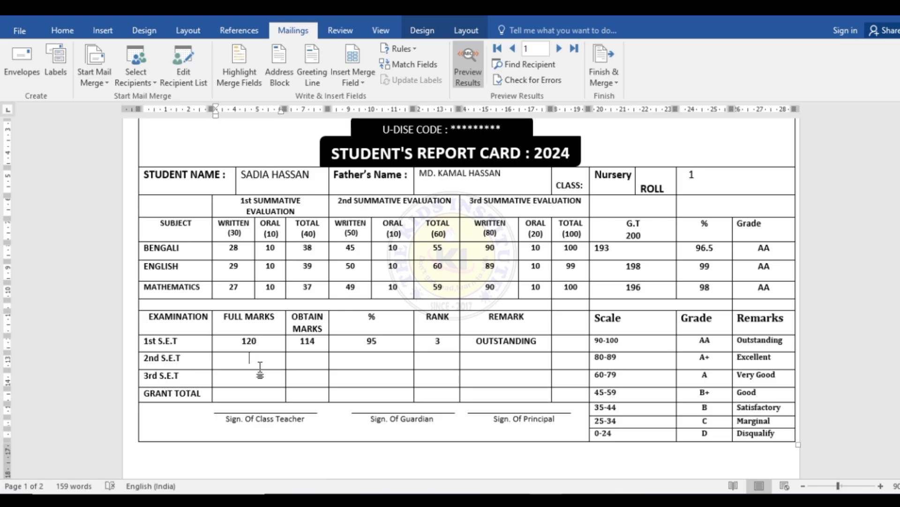
{"action": "left_click", "coordinate": [353, 78]}
{"action": "scroll", "coordinate": [380, 253], "scroll_direction": "up", "scroll_amount": 5}
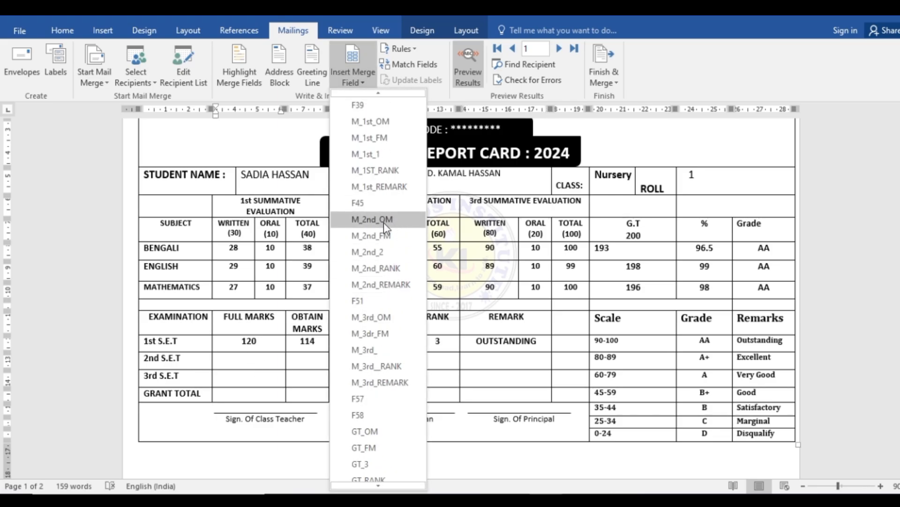
{"action": "left_click", "coordinate": [384, 221]}
{"action": "left_click", "coordinate": [315, 362]}
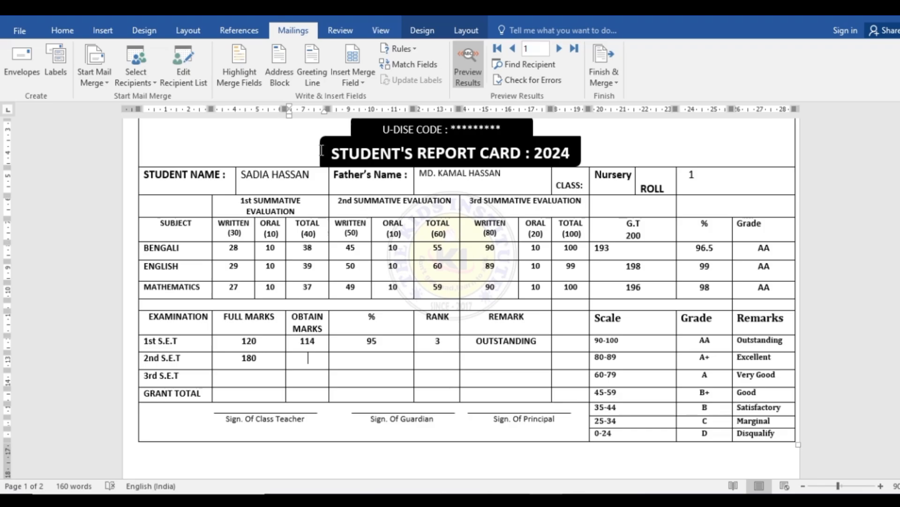
Insert the M_2nd_OM merge field in the 2nd S.E.T row's Obtain Marks cell.
{"action": "left_click", "coordinate": [373, 83]}
{"action": "scroll", "coordinate": [379, 137], "scroll_direction": "down", "scroll_amount": 8}
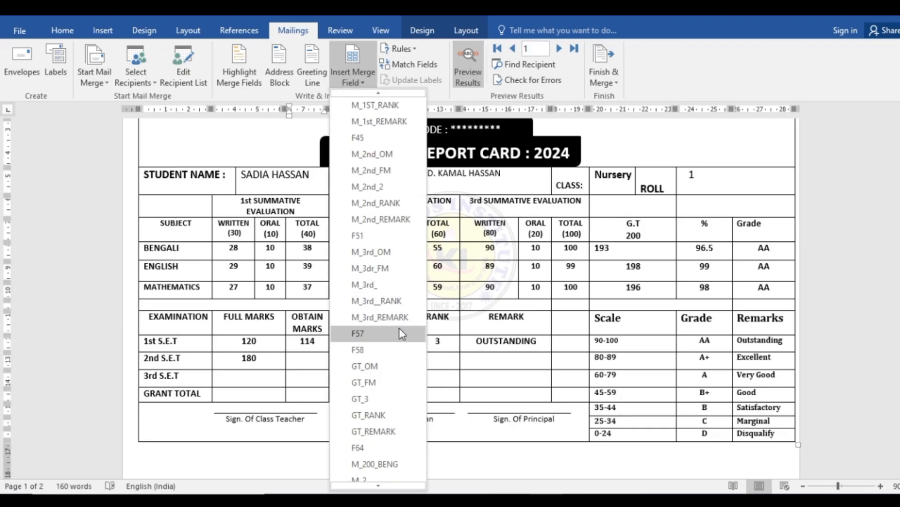
{"action": "left_click", "coordinate": [394, 173]}
Insert the M_2nd_2 merge field in the 2nd S.E.T row's % cell.
{"action": "left_click", "coordinate": [358, 357]}
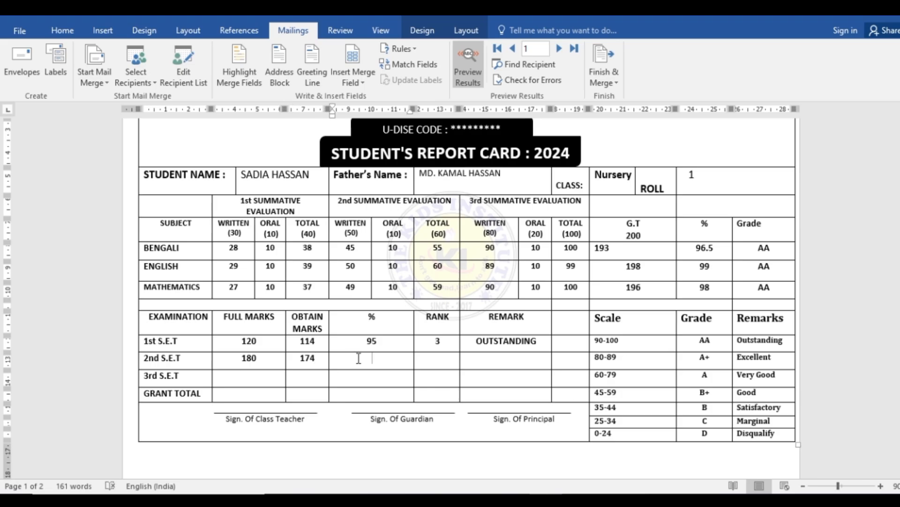
{"action": "left_click", "coordinate": [355, 77]}
{"action": "scroll", "coordinate": [382, 249], "scroll_direction": "down", "scroll_amount": 10}
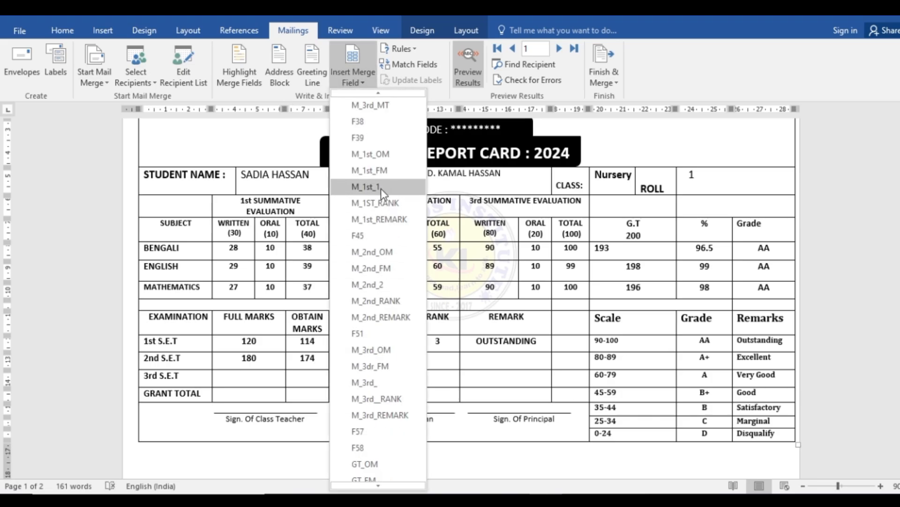
{"action": "left_click", "coordinate": [384, 287]}
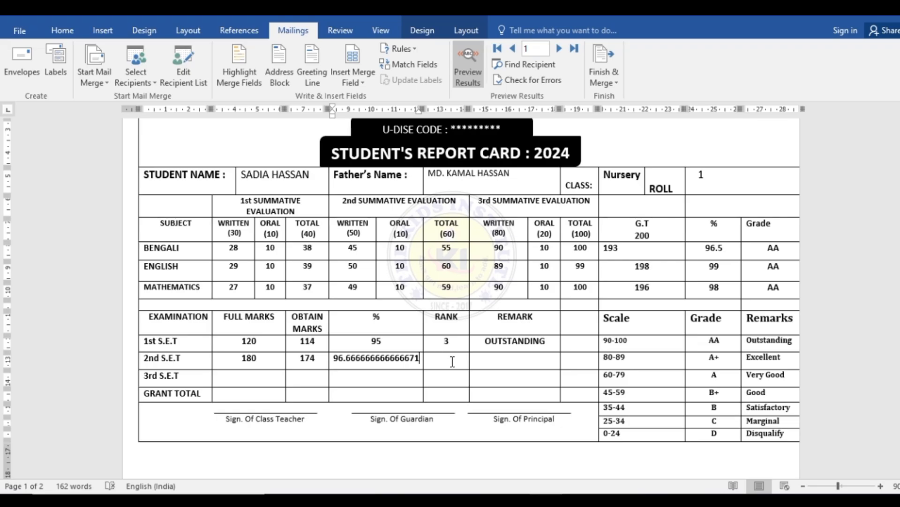
Insert the M_2nd_RANK merge field in the 2nd S.E.T row's Rank cell.
{"action": "left_click", "coordinate": [453, 361]}
{"action": "left_click", "coordinate": [352, 78]}
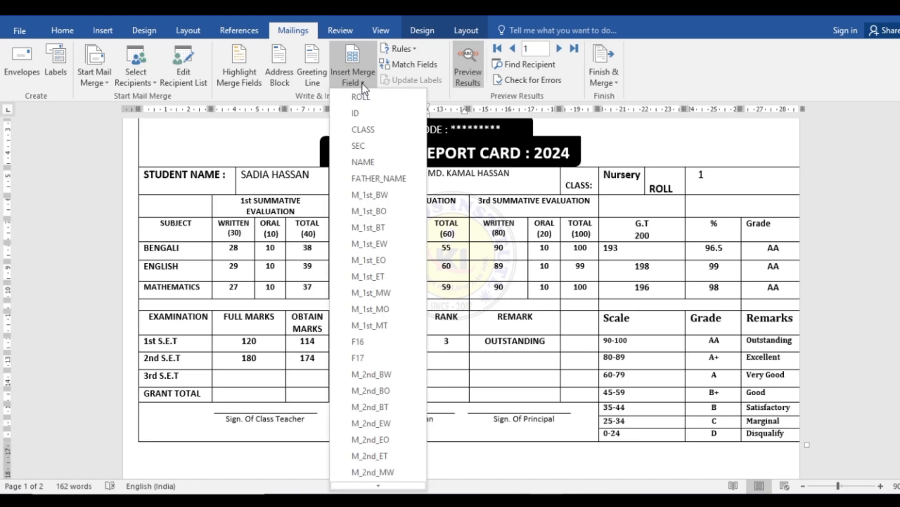
{"action": "scroll", "coordinate": [387, 308], "scroll_direction": "down", "scroll_amount": 7}
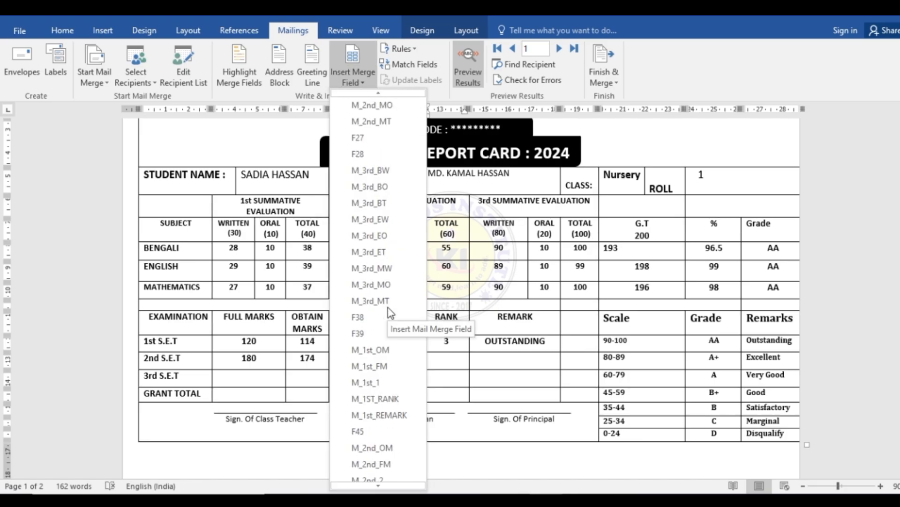
{"action": "scroll", "coordinate": [390, 287], "scroll_direction": "down", "scroll_amount": 5}
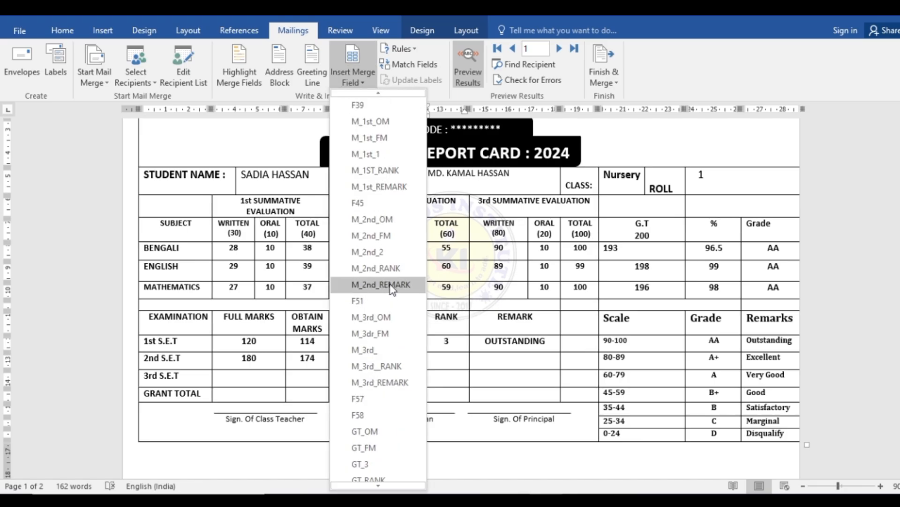
{"action": "left_click", "coordinate": [389, 270]}
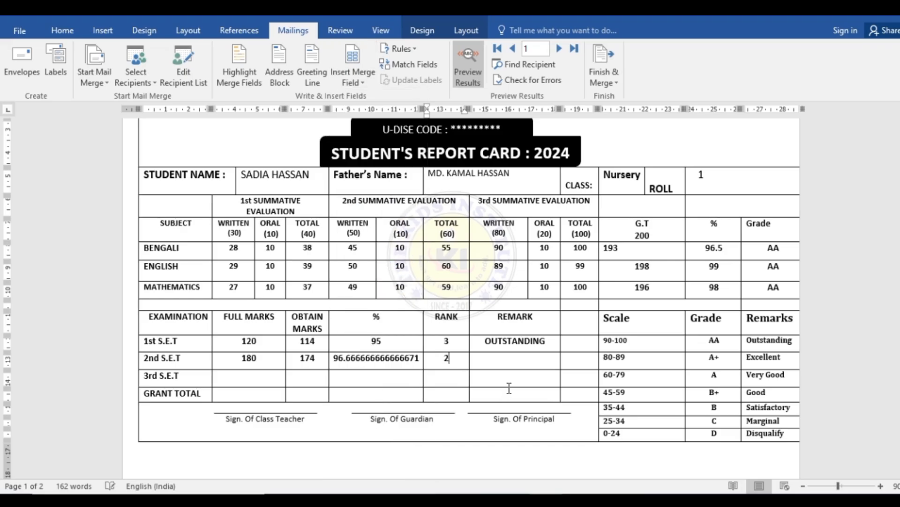
Insert the M_2nd_REMARK merge field in the 2nd S.E.T row's Remark cell.
{"action": "left_click", "coordinate": [363, 87]}
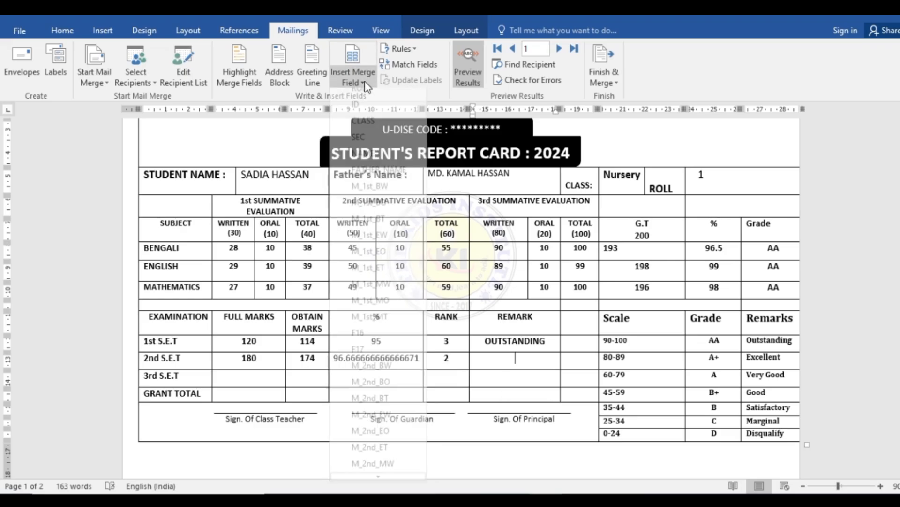
{"action": "scroll", "coordinate": [392, 337], "scroll_direction": "down", "scroll_amount": 5}
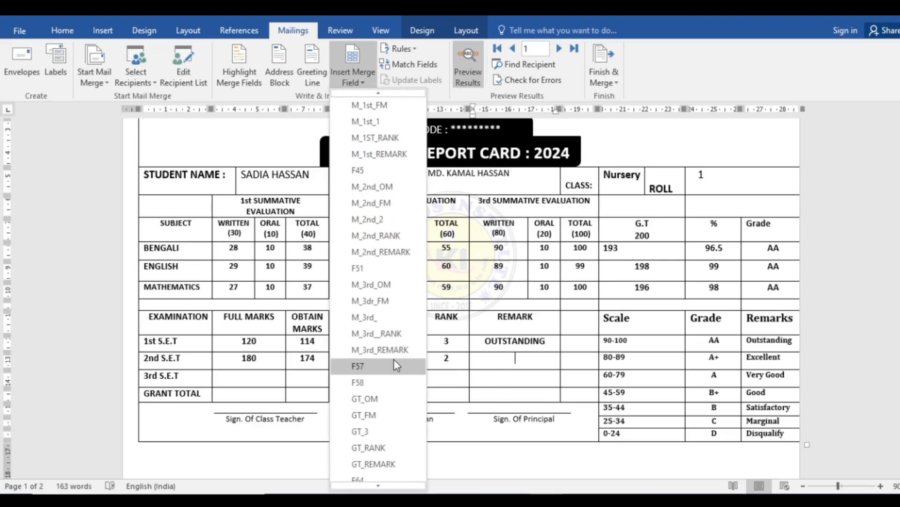
{"action": "left_click", "coordinate": [394, 253]}
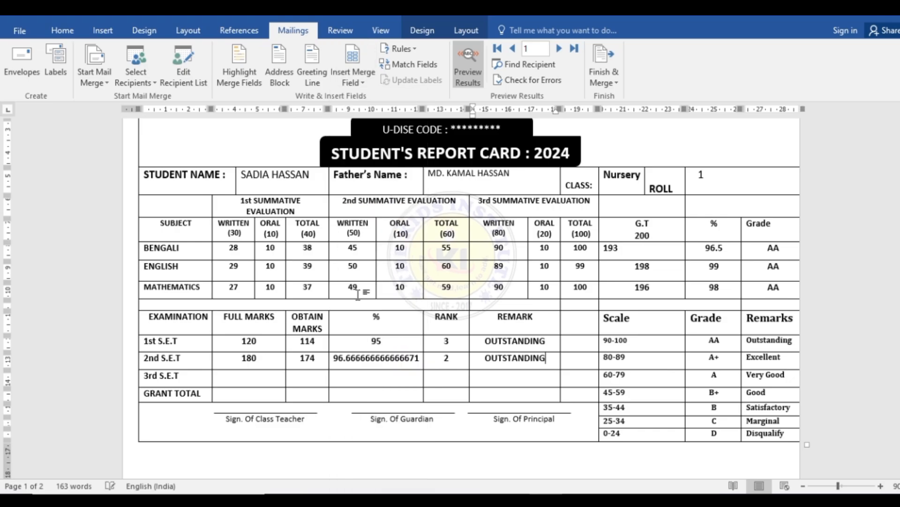
Insert the M_3dr_FM merge field in the 3rd S.E.T row's Full Marks cell.
{"action": "left_click", "coordinate": [264, 378]}
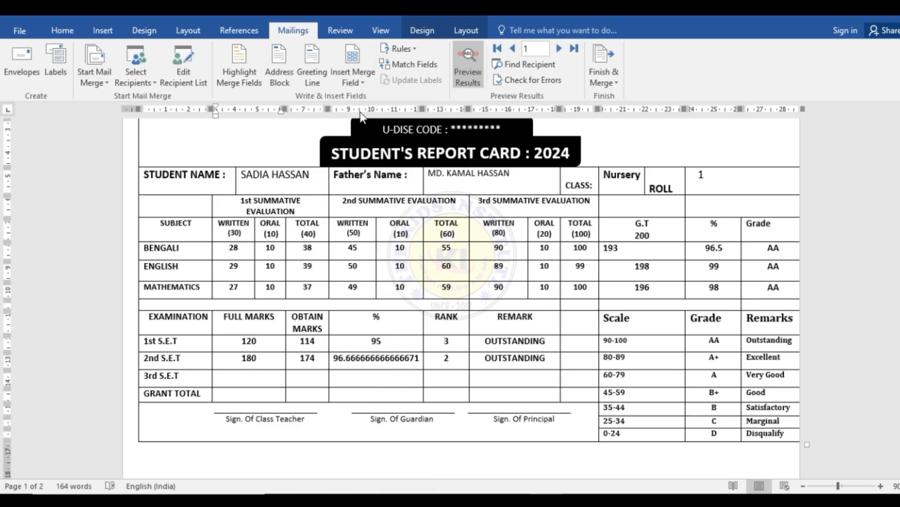
{"action": "left_click", "coordinate": [362, 83]}
{"action": "scroll", "coordinate": [365, 214], "scroll_direction": "down", "scroll_amount": 10}
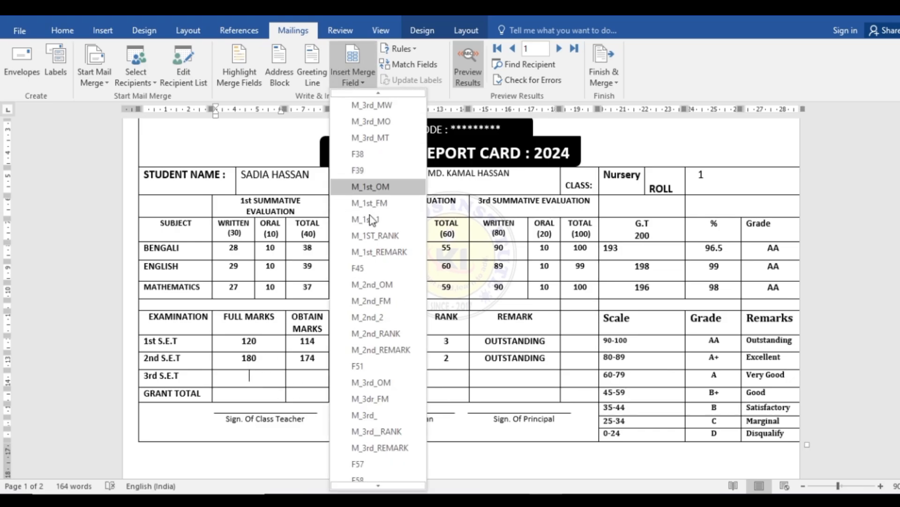
{"action": "left_click", "coordinate": [388, 300]}
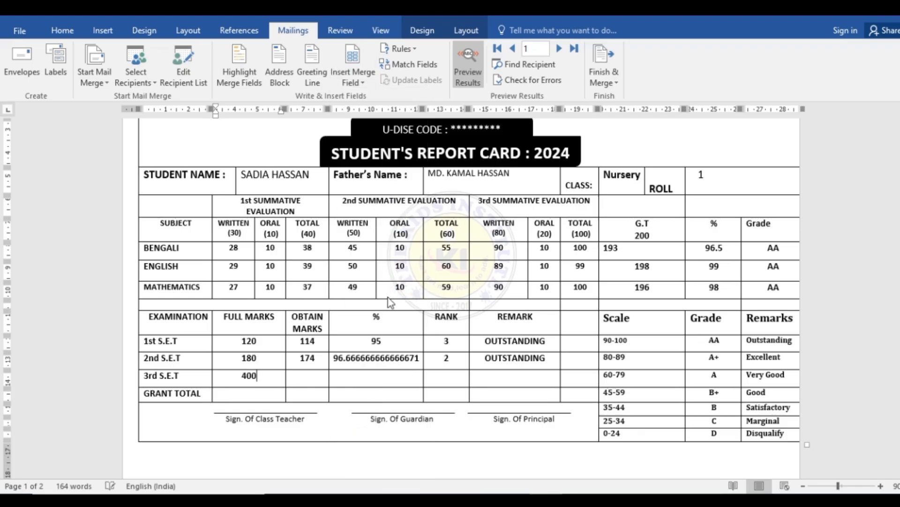
Insert the M_3rd_OM merge field in the 3rd S.E.T row's Obtain Marks cell.
{"action": "left_click", "coordinate": [308, 381]}
{"action": "left_click", "coordinate": [360, 81]}
{"action": "scroll", "coordinate": [380, 281], "scroll_direction": "down", "scroll_amount": 10}
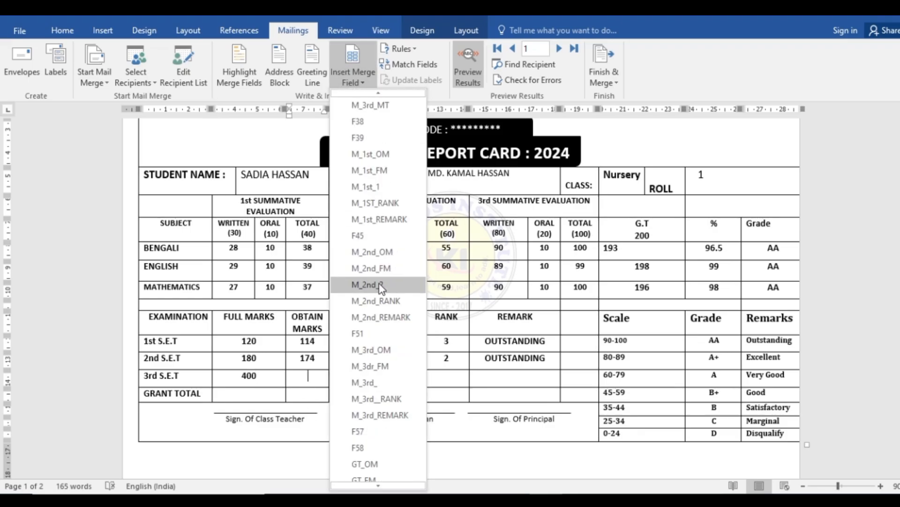
{"action": "left_click", "coordinate": [380, 350]}
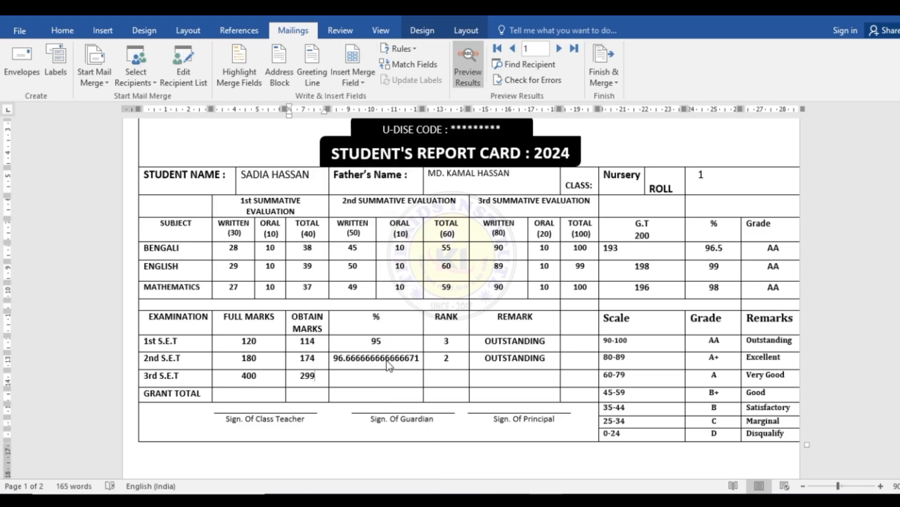
Insert the M_3rd_ merge field in the 3rd S.E.T row's % cell.
{"action": "left_click", "coordinate": [385, 377]}
{"action": "left_click", "coordinate": [357, 77]}
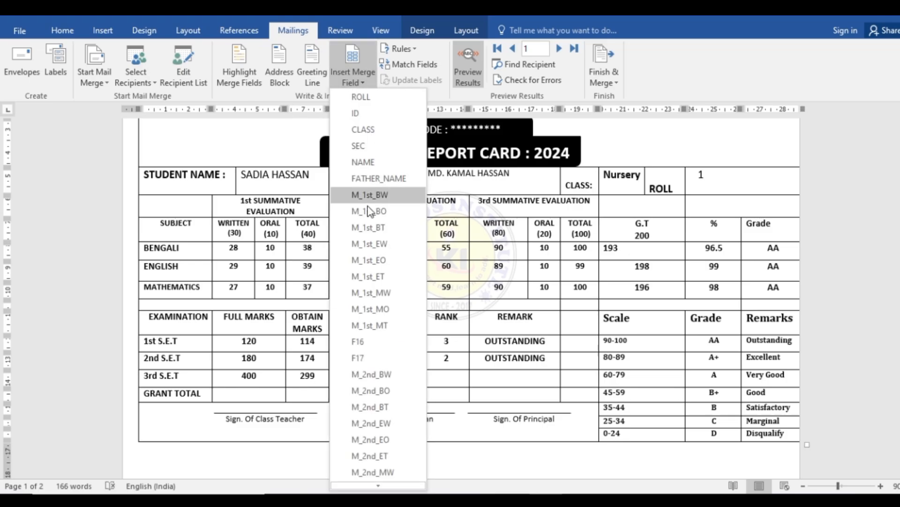
{"action": "scroll", "coordinate": [369, 212], "scroll_direction": "down", "scroll_amount": 12}
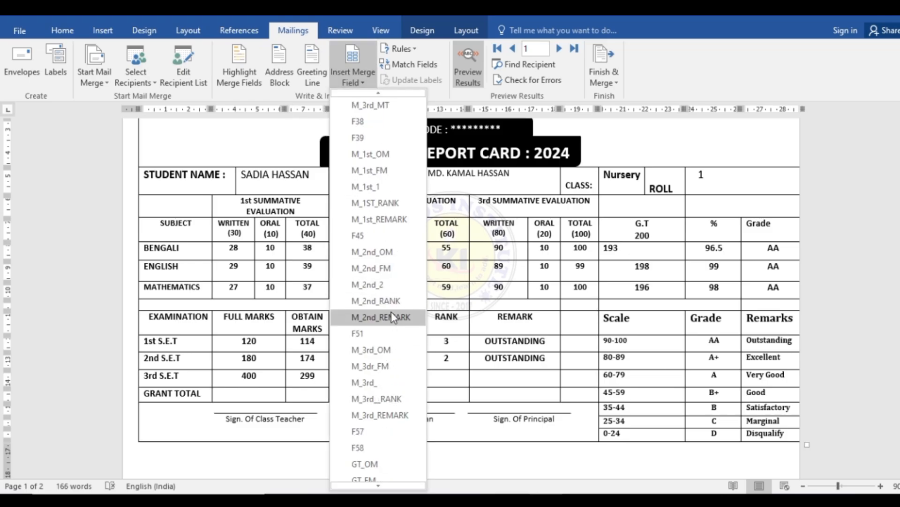
{"action": "scroll", "coordinate": [394, 324], "scroll_direction": "down", "scroll_amount": 2}
{"action": "left_click", "coordinate": [376, 287]}
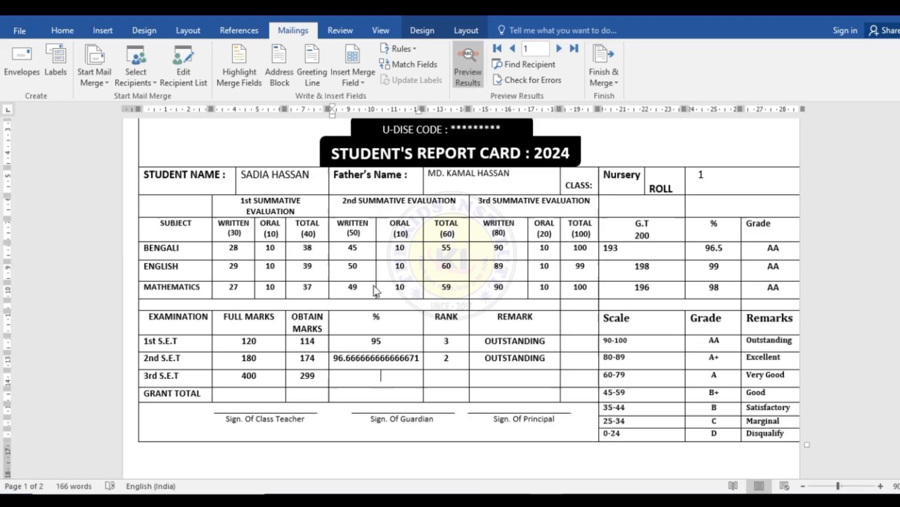
Insert the M_3rd__RANK merge field in the 3rd S.E.T row's Rank cell.
{"action": "left_click", "coordinate": [439, 382]}
{"action": "left_click", "coordinate": [352, 70]}
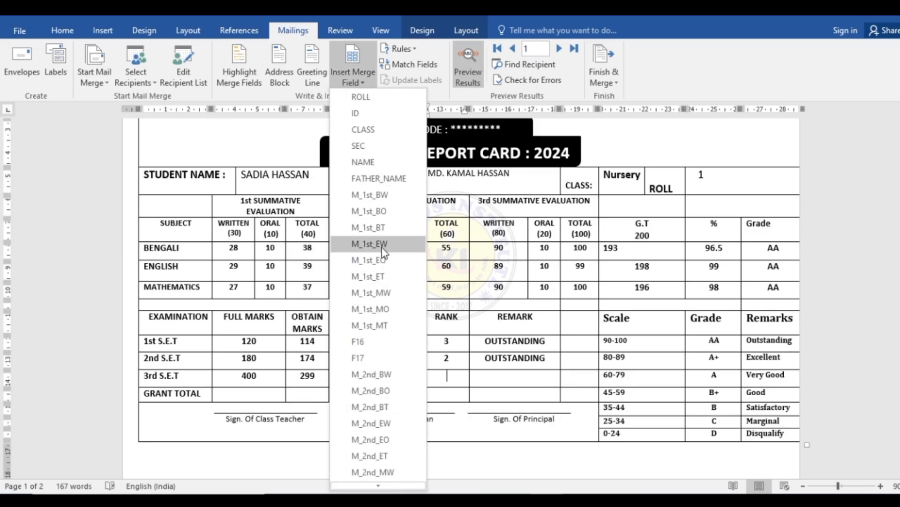
{"action": "scroll", "coordinate": [381, 257], "scroll_direction": "down", "scroll_amount": 10}
{"action": "scroll", "coordinate": [386, 371], "scroll_direction": "down", "scroll_amount": 1}
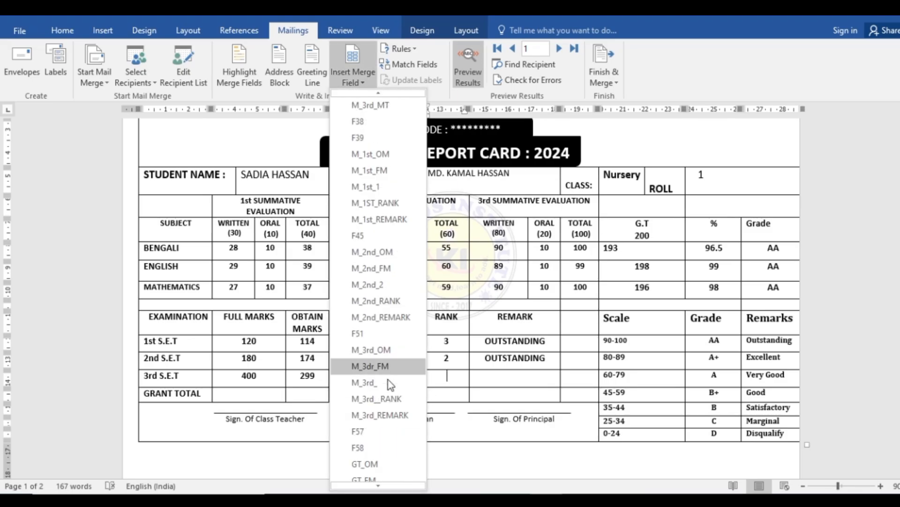
{"action": "left_click", "coordinate": [391, 399]}
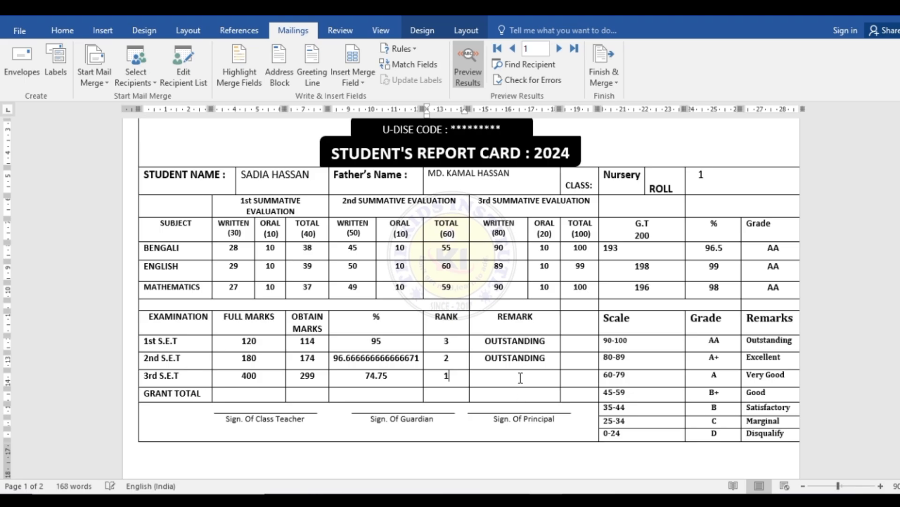
Insert the M_3rd_REMARK merge field in the 3rd S.E.T row's Remark cell.
{"action": "left_click", "coordinate": [521, 378]}
{"action": "left_click", "coordinate": [353, 78]}
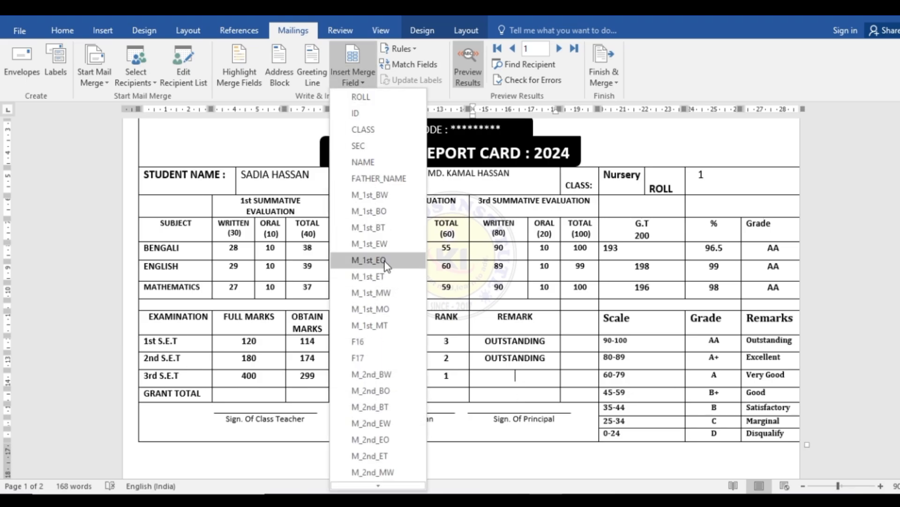
{"action": "scroll", "coordinate": [385, 265], "scroll_direction": "down", "scroll_amount": 6}
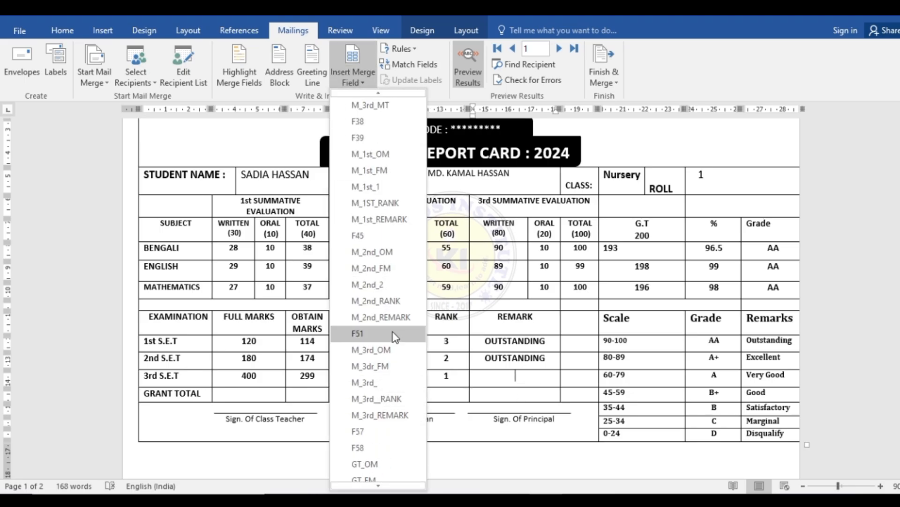
{"action": "left_click", "coordinate": [395, 416]}
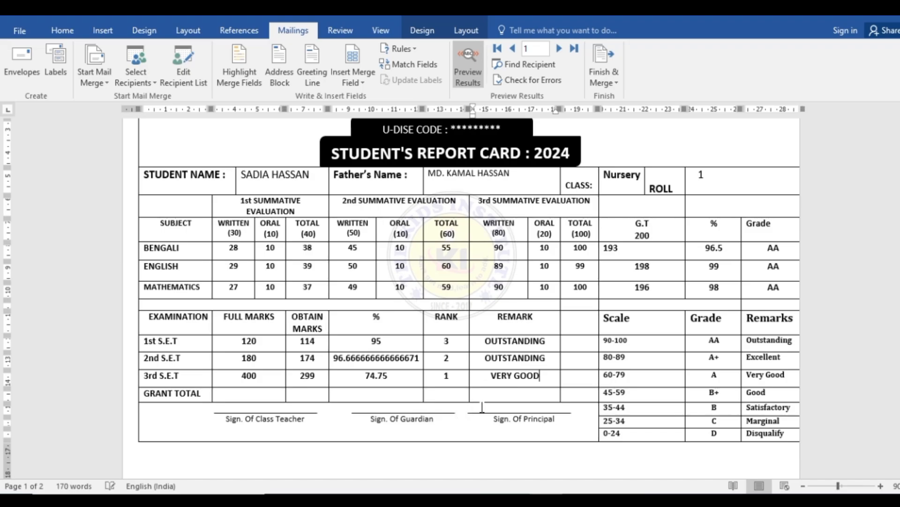
Insert the GT_FM merge field in the Grant Total row's Full Marks cell.
{"action": "scroll", "coordinate": [421, 352], "scroll_direction": "down", "scroll_amount": 2}
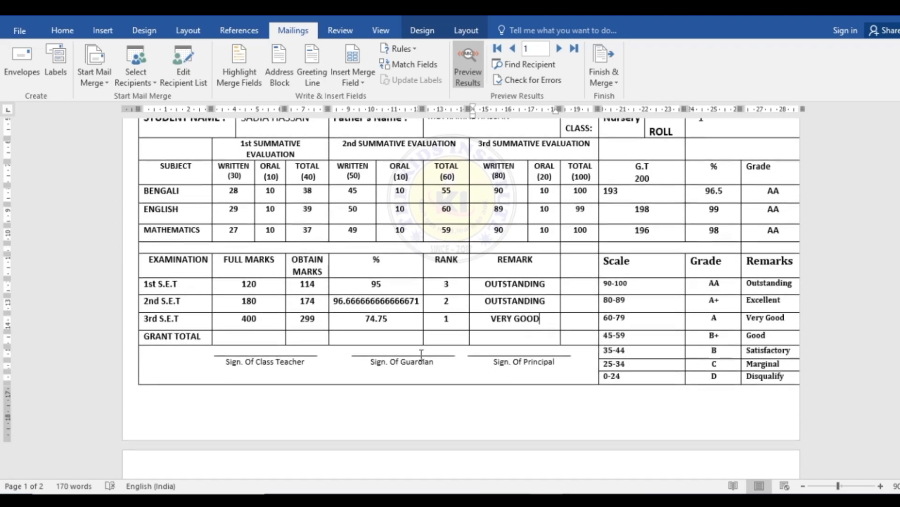
{"action": "left_click", "coordinate": [245, 341]}
{"action": "left_click", "coordinate": [353, 76]}
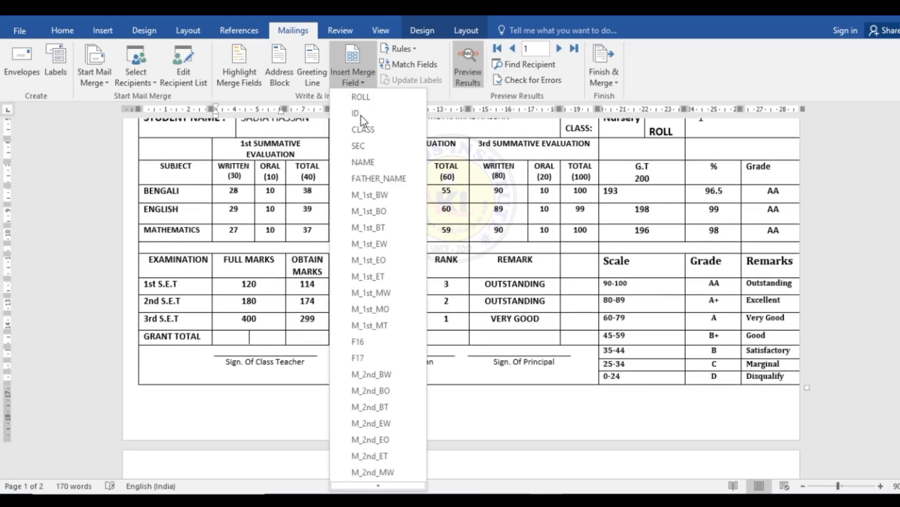
{"action": "scroll", "coordinate": [386, 314], "scroll_direction": "down", "scroll_amount": 6}
{"action": "scroll", "coordinate": [386, 320], "scroll_direction": "down", "scroll_amount": 5}
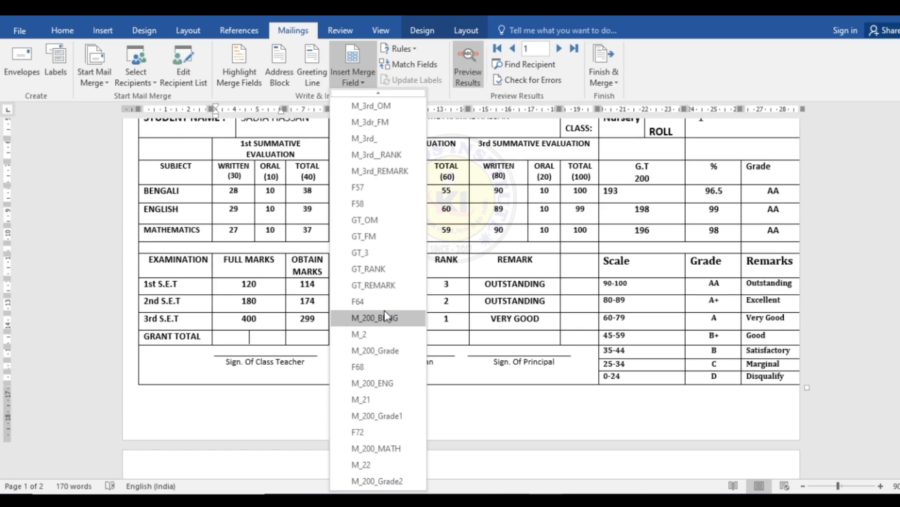
{"action": "left_click", "coordinate": [371, 236]}
Insert the GT_OM merge field in the Grant Total row's Obtain Marks cell.
{"action": "left_click", "coordinate": [306, 338]}
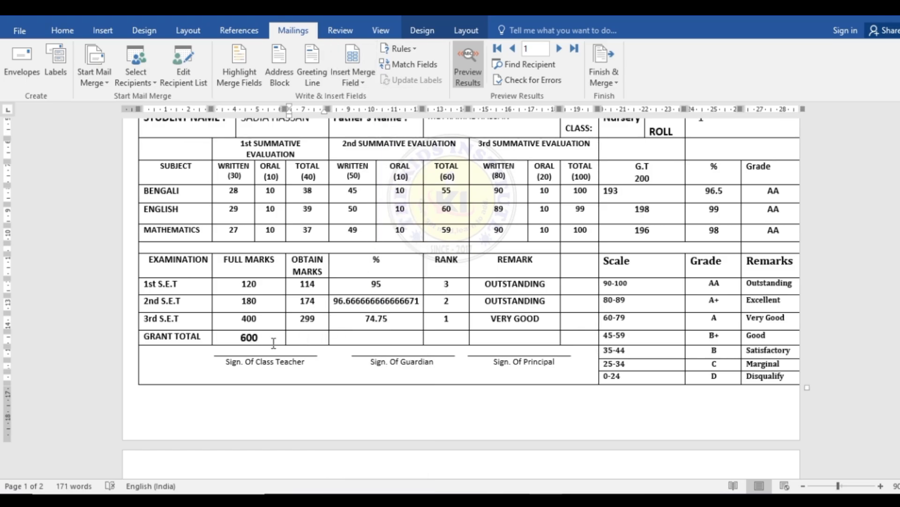
{"action": "left_click", "coordinate": [365, 80]}
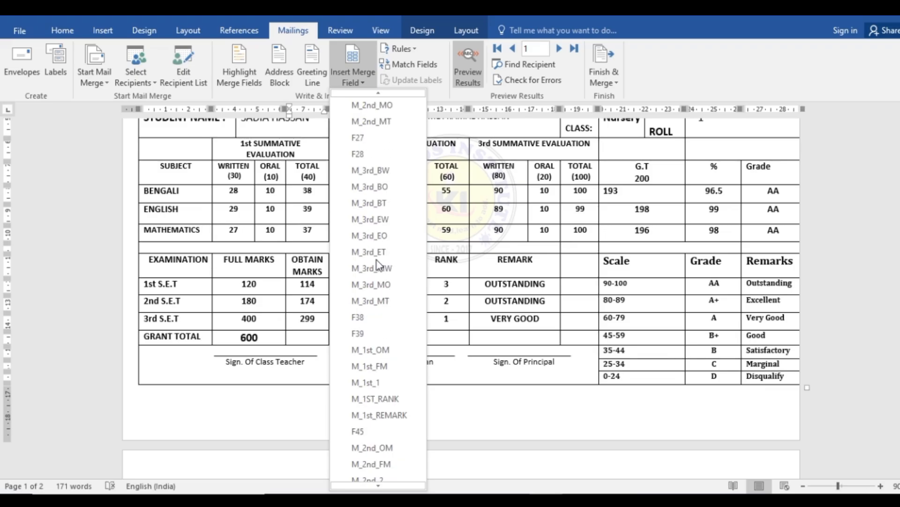
{"action": "scroll", "coordinate": [376, 260], "scroll_direction": "down", "scroll_amount": 7}
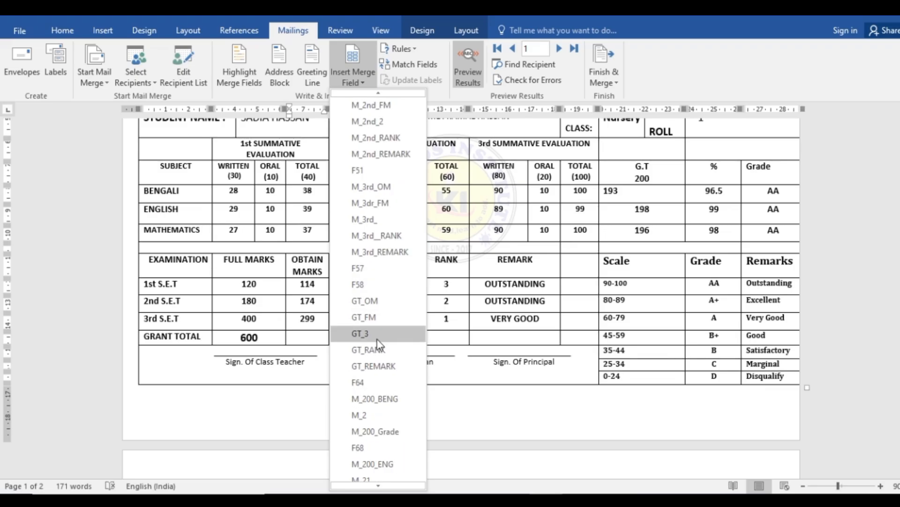
{"action": "left_click", "coordinate": [381, 300]}
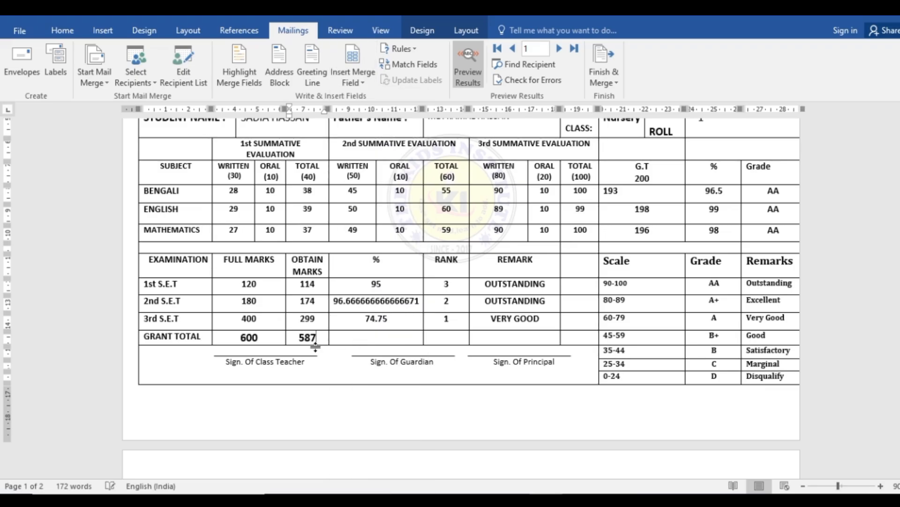
Insert the GT_3 merge field in the Grant Total row's % cell.
{"action": "left_click", "coordinate": [376, 337]}
{"action": "left_click", "coordinate": [352, 74]}
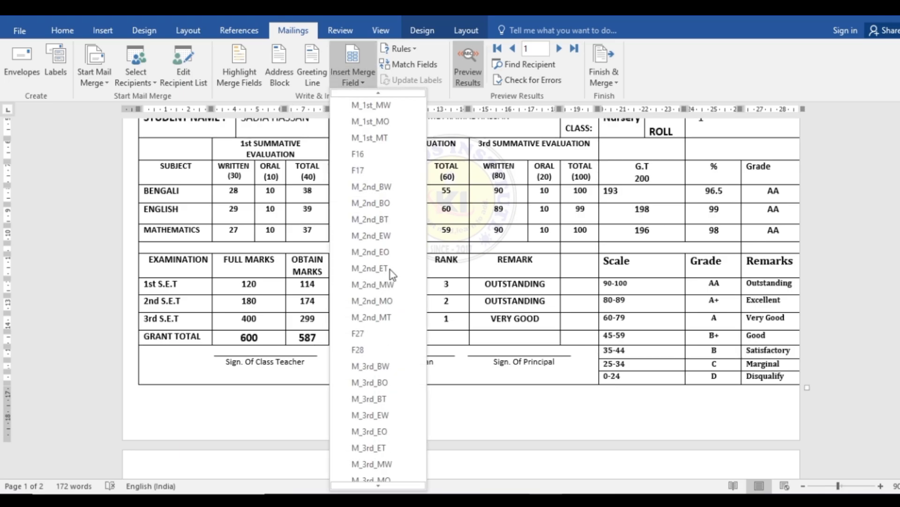
{"action": "scroll", "coordinate": [390, 270], "scroll_direction": "down", "scroll_amount": 2}
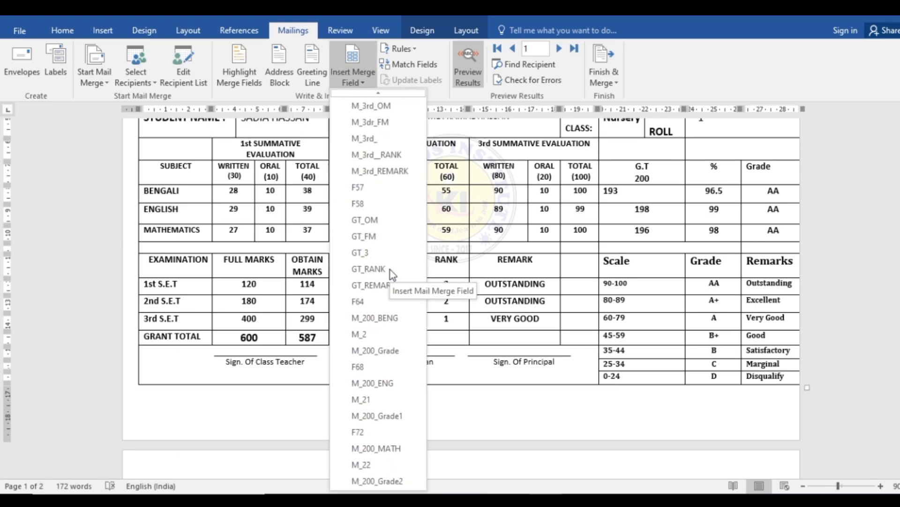
{"action": "left_click", "coordinate": [370, 253]}
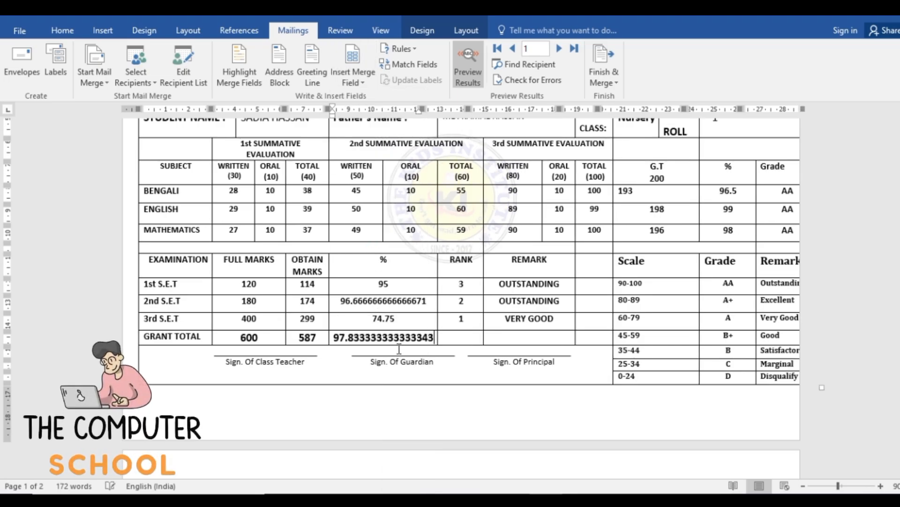
Insert the GT_RANK merge field in the Grant Total row's Rank cell.
{"action": "left_click", "coordinate": [466, 337]}
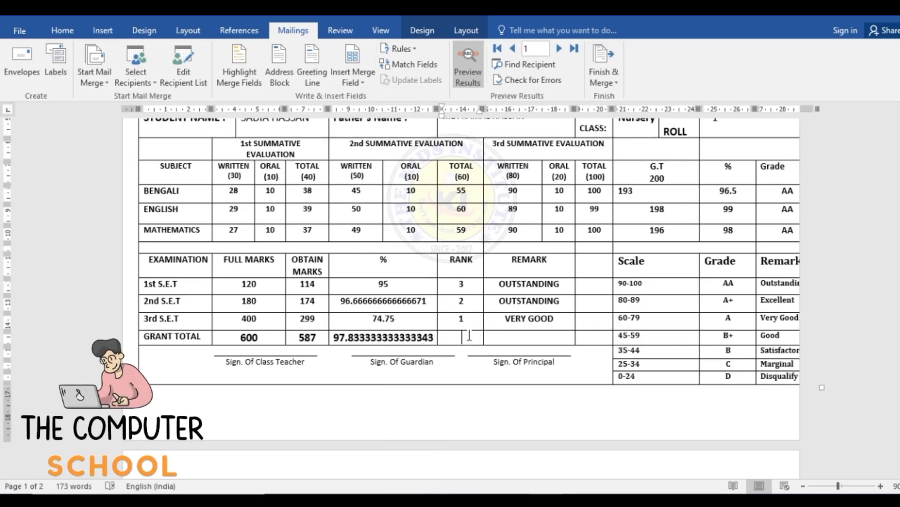
{"action": "left_click", "coordinate": [362, 83]}
{"action": "scroll", "coordinate": [379, 277], "scroll_direction": "down", "scroll_amount": 10}
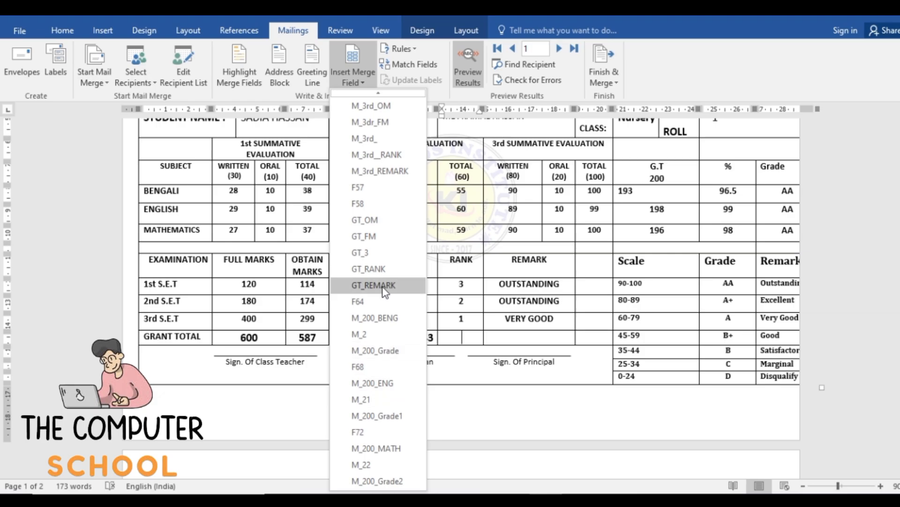
{"action": "left_click", "coordinate": [381, 270]}
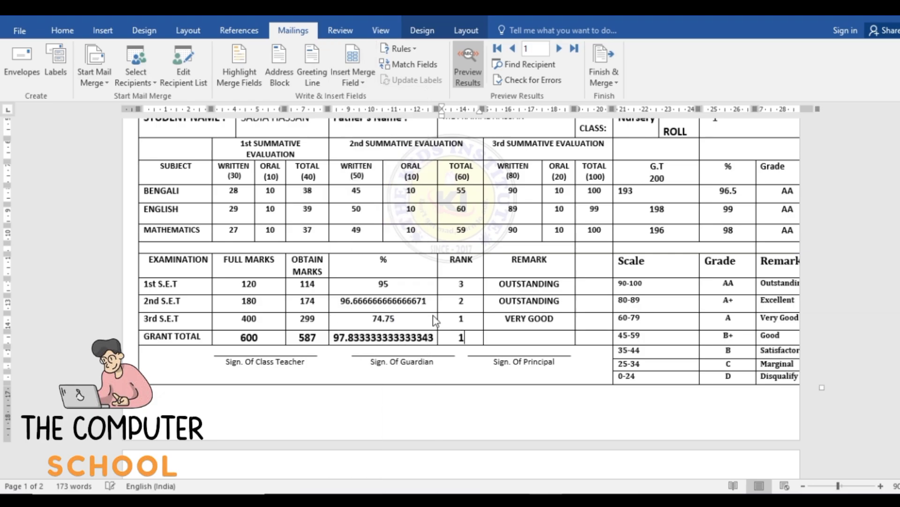
Insert the GT_REMARK merge field in the Grant Total row's Remark cell.
{"action": "left_click", "coordinate": [531, 337]}
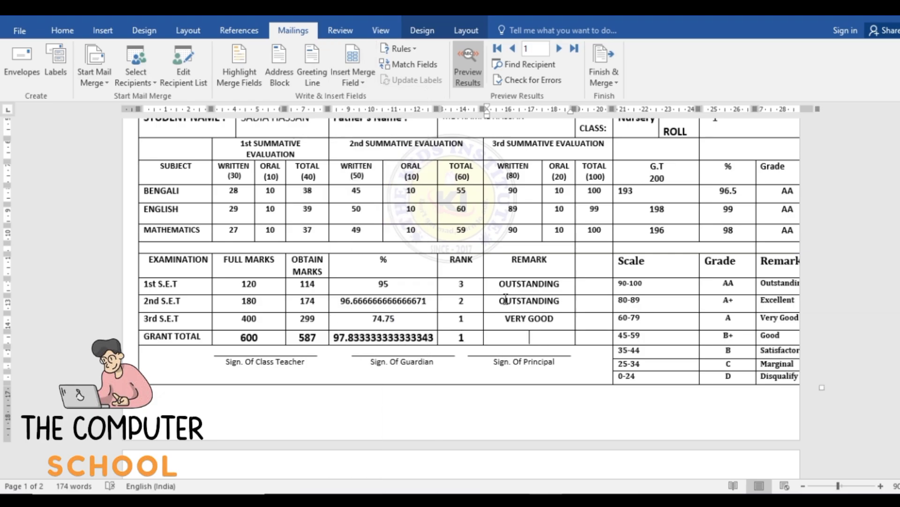
{"action": "left_click", "coordinate": [362, 83]}
{"action": "scroll", "coordinate": [366, 283], "scroll_direction": "down", "scroll_amount": 10}
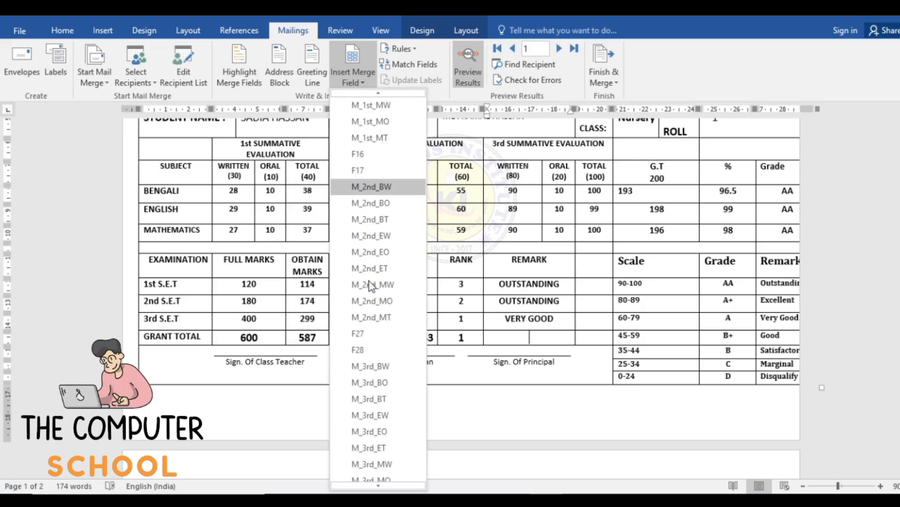
{"action": "scroll", "coordinate": [370, 285], "scroll_direction": "down", "scroll_amount": 4}
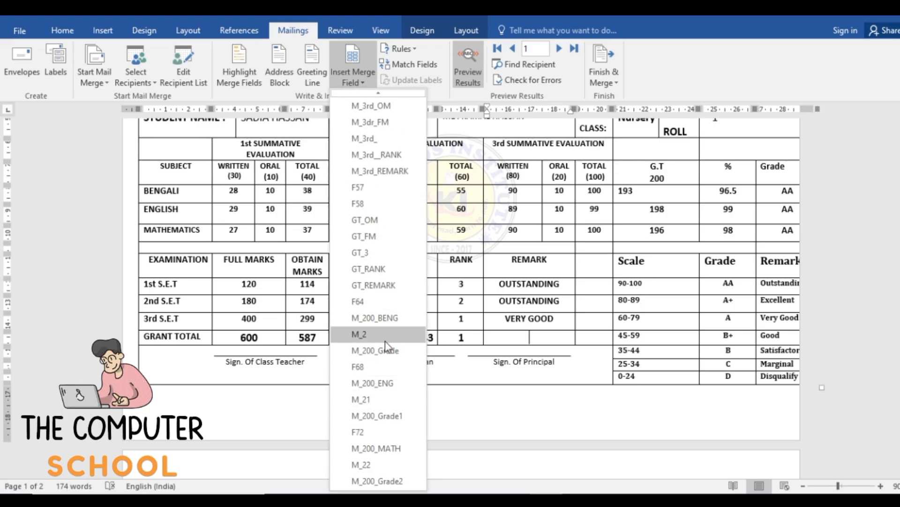
{"action": "left_click", "coordinate": [378, 286]}
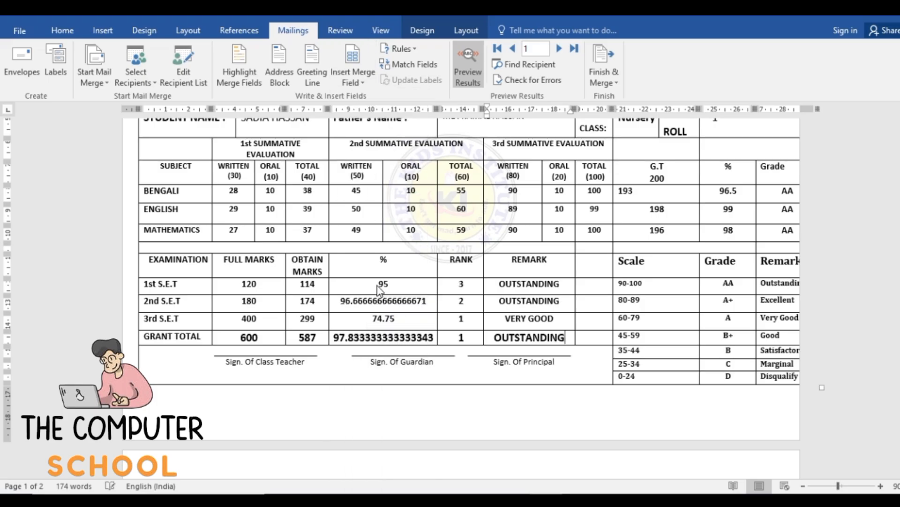
Centre the G.T, % and Grade values of the Bengali, English and Mathematics rows.
{"action": "scroll", "coordinate": [577, 296], "scroll_direction": "up", "scroll_amount": 3}
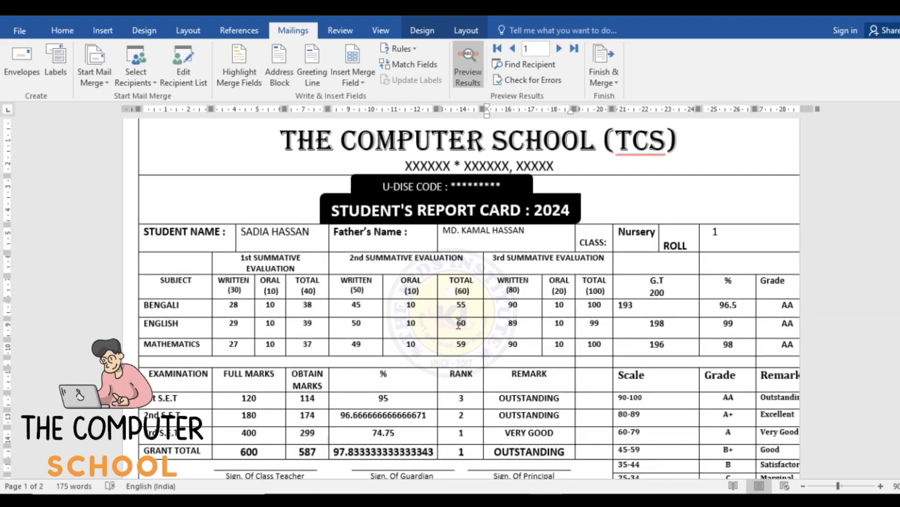
{"action": "scroll", "coordinate": [556, 308], "scroll_direction": "down", "scroll_amount": 6}
{"action": "scroll", "coordinate": [629, 314], "scroll_direction": "up", "scroll_amount": 3}
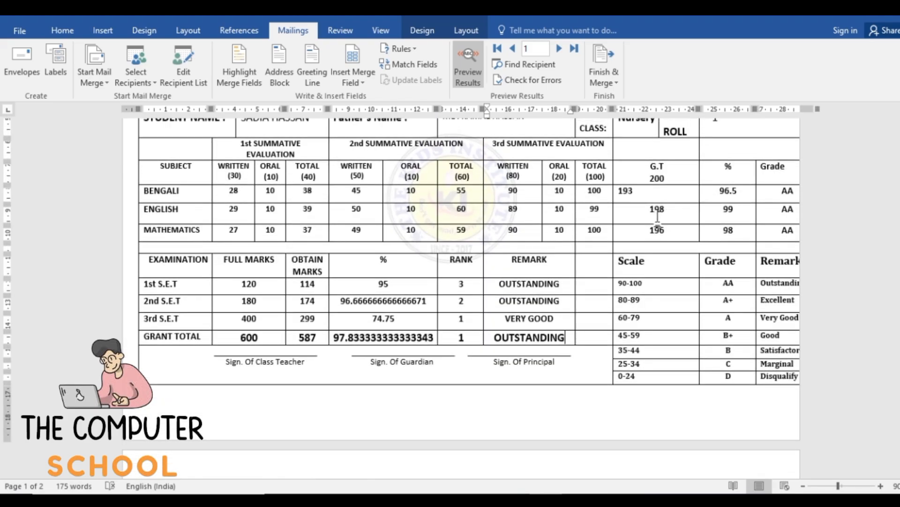
{"action": "left_click_drag", "start_coordinate": [619, 191], "coordinate": [769, 234]}
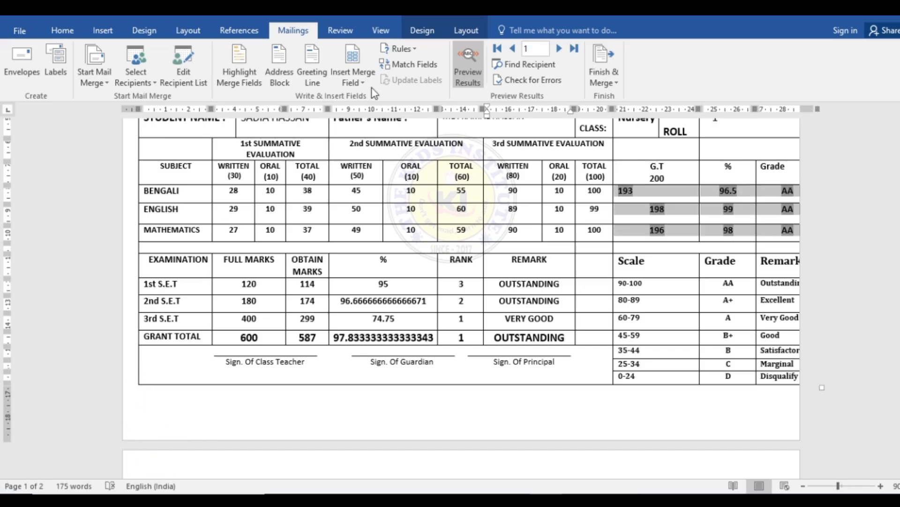
{"action": "left_click", "coordinate": [63, 31]}
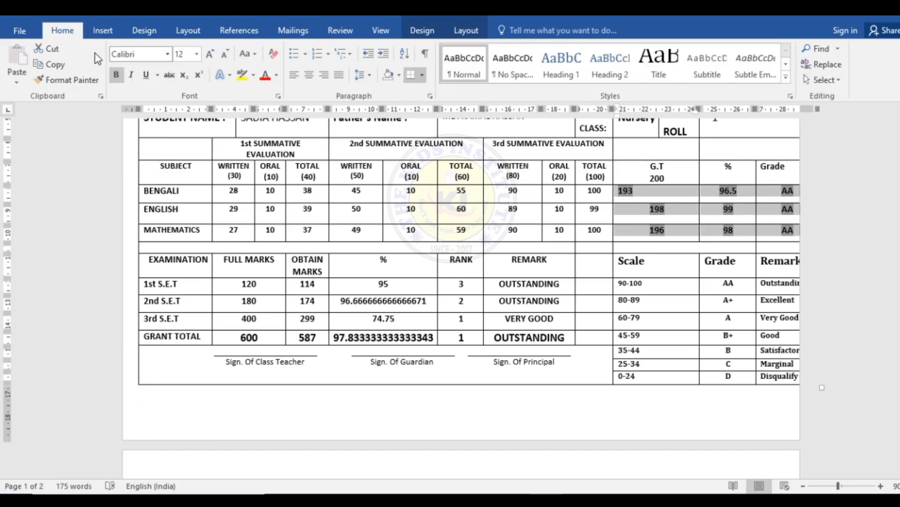
{"action": "left_click", "coordinate": [309, 75]}
{"action": "left_click", "coordinate": [839, 420]}
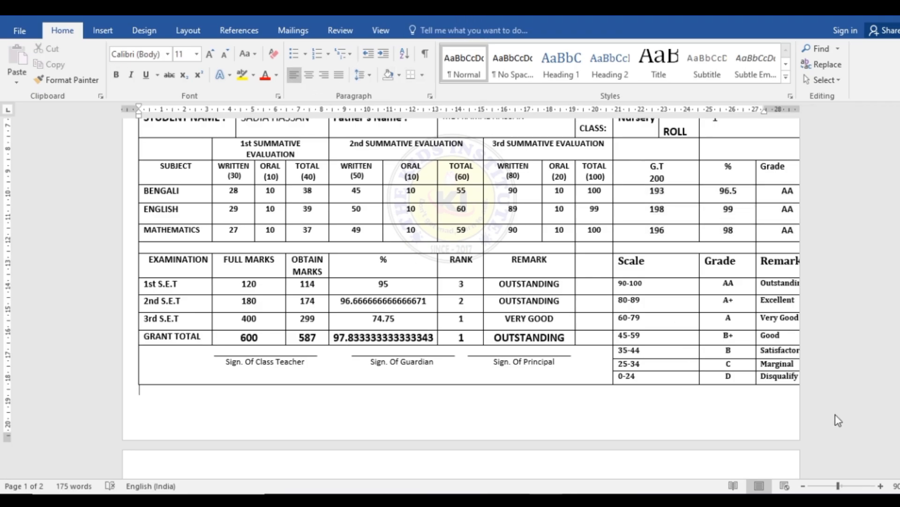
Narrow the G.T column slightly and the % column beside it so the Remarks column moves further onto the page.
{"action": "scroll", "coordinate": [731, 279], "scroll_direction": "up", "scroll_amount": 2}
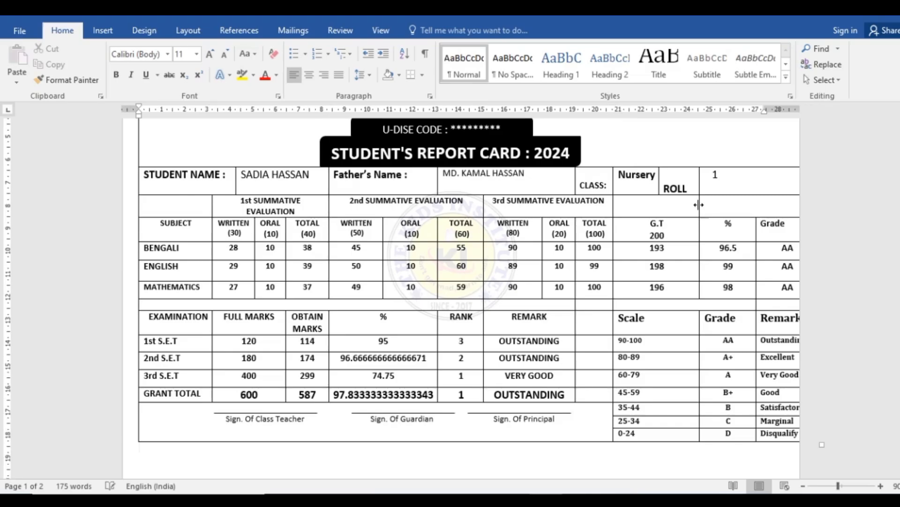
{"action": "left_click_drag", "start_coordinate": [697, 210], "coordinate": [692, 210]}
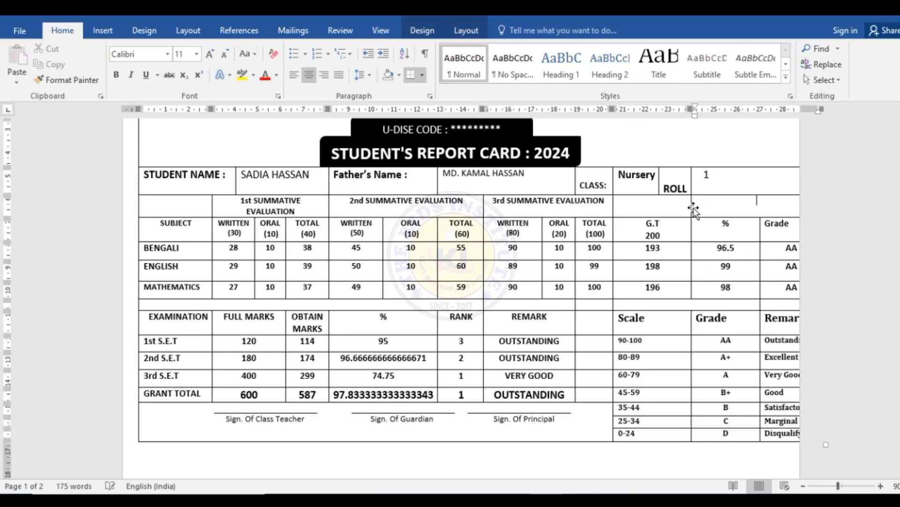
{"action": "left_click_drag", "start_coordinate": [760, 234], "coordinate": [739, 235]}
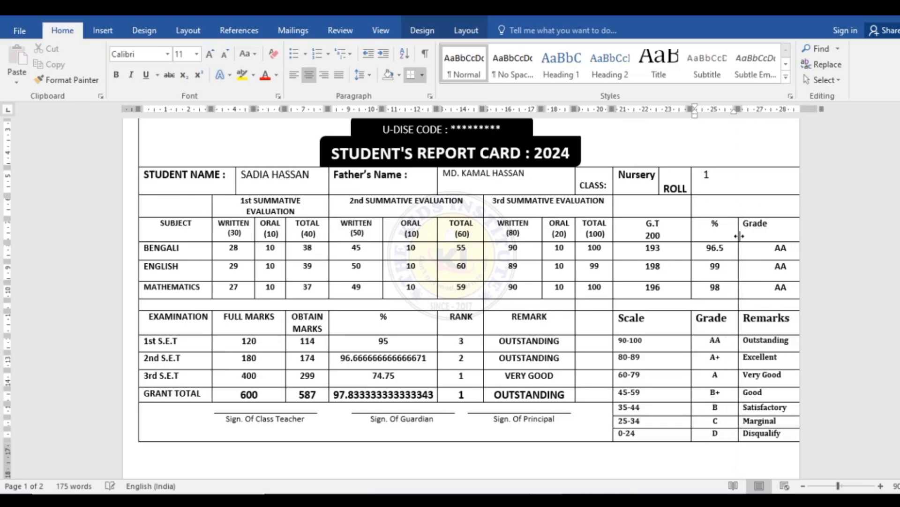
Shrink the whole report card table's width so that it fits inside the page.
{"action": "scroll", "coordinate": [844, 279], "scroll_direction": "down", "scroll_amount": 1}
{"action": "scroll", "coordinate": [844, 279], "scroll_direction": "down", "scroll_amount": 1}
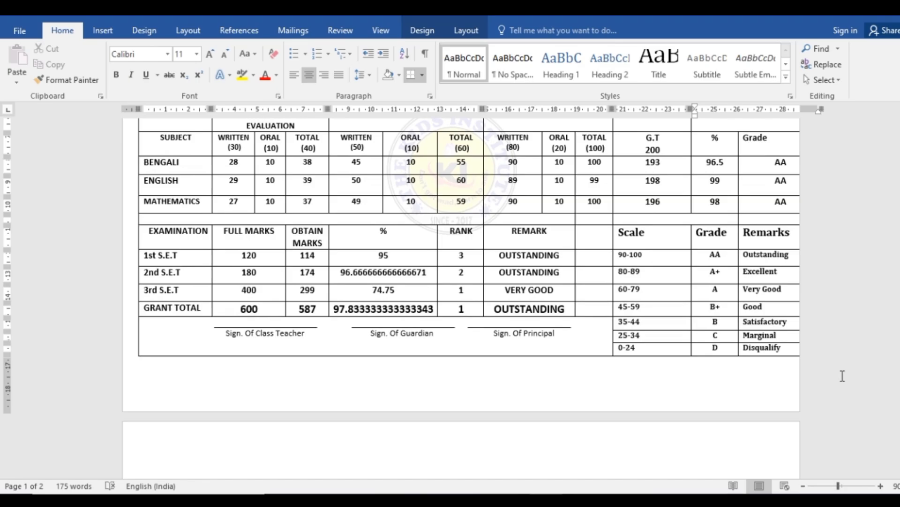
{"action": "left_click", "coordinate": [789, 348]}
{"action": "left_click_drag", "start_coordinate": [808, 356], "coordinate": [776, 354]}
{"action": "key", "text": "ctrl+Home"}
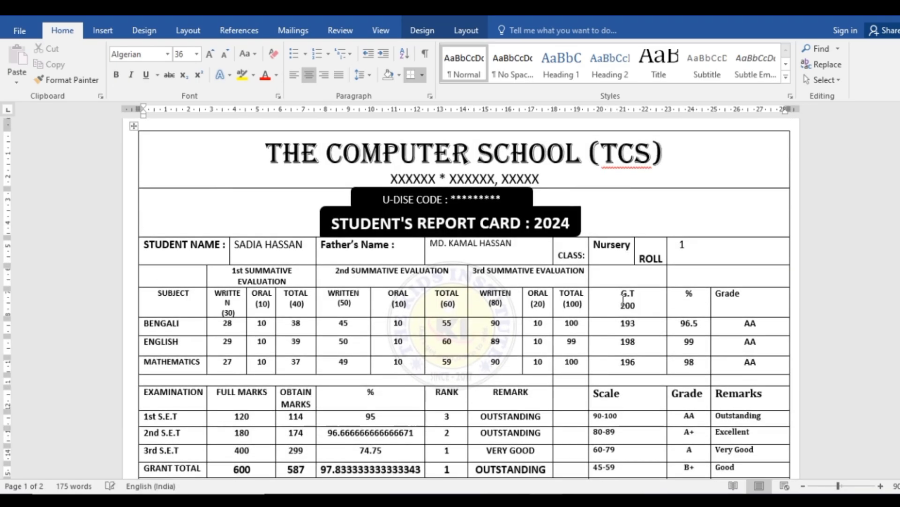
Remove the blank second page after the report card table.
{"action": "scroll", "coordinate": [556, 272], "scroll_direction": "down", "scroll_amount": 3}
{"action": "scroll", "coordinate": [525, 286], "scroll_direction": "down", "scroll_amount": 10}
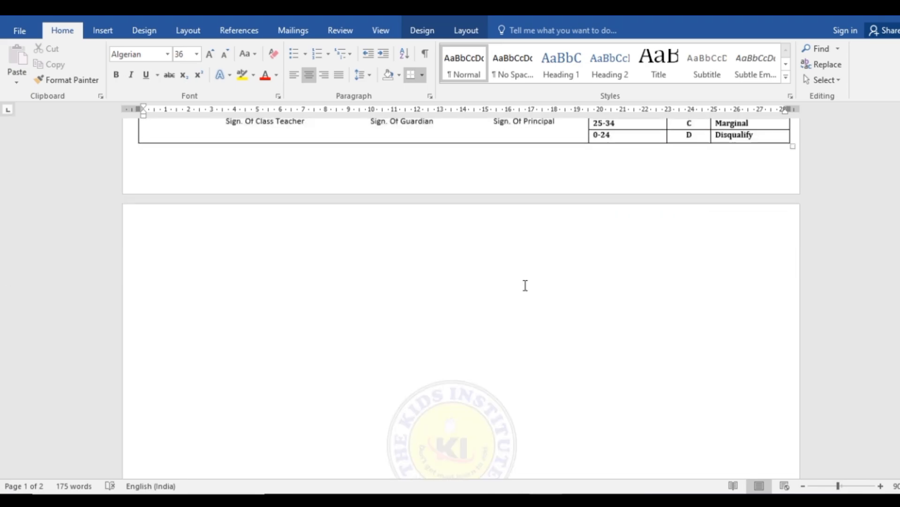
{"action": "scroll", "coordinate": [236, 326], "scroll_direction": "up", "scroll_amount": 4}
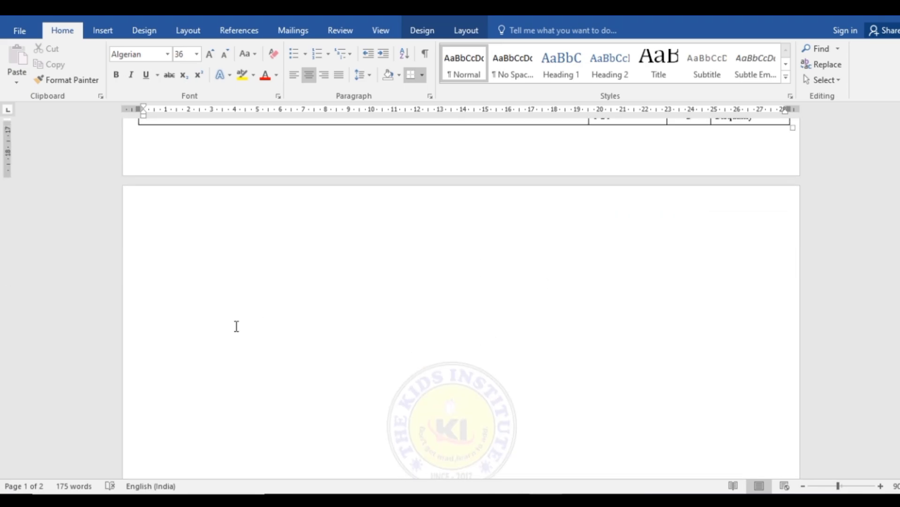
{"action": "left_click", "coordinate": [200, 227]}
{"action": "key", "text": "BackSpace"}
{"action": "scroll", "coordinate": [469, 281], "scroll_direction": "up", "scroll_amount": 5}
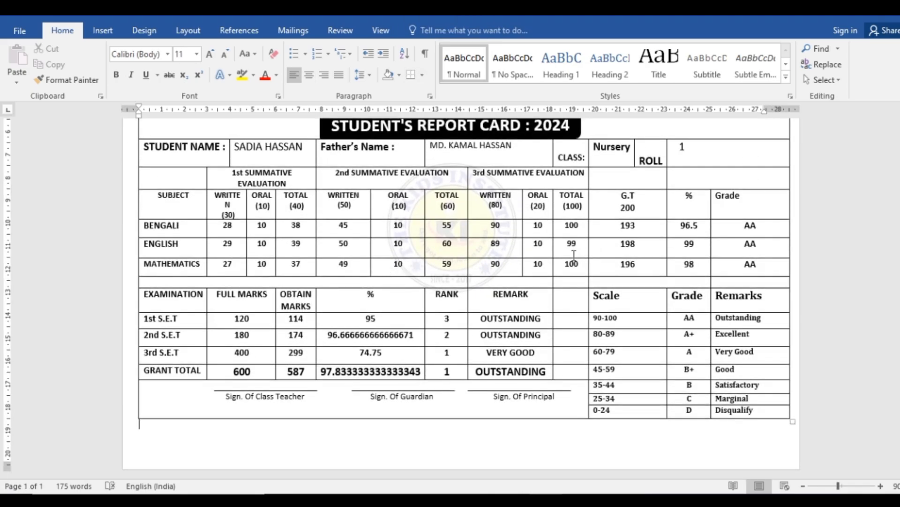
{"action": "scroll", "coordinate": [574, 256], "scroll_direction": "up", "scroll_amount": 3}
{"action": "scroll", "coordinate": [621, 315], "scroll_direction": "down", "scroll_amount": 3}
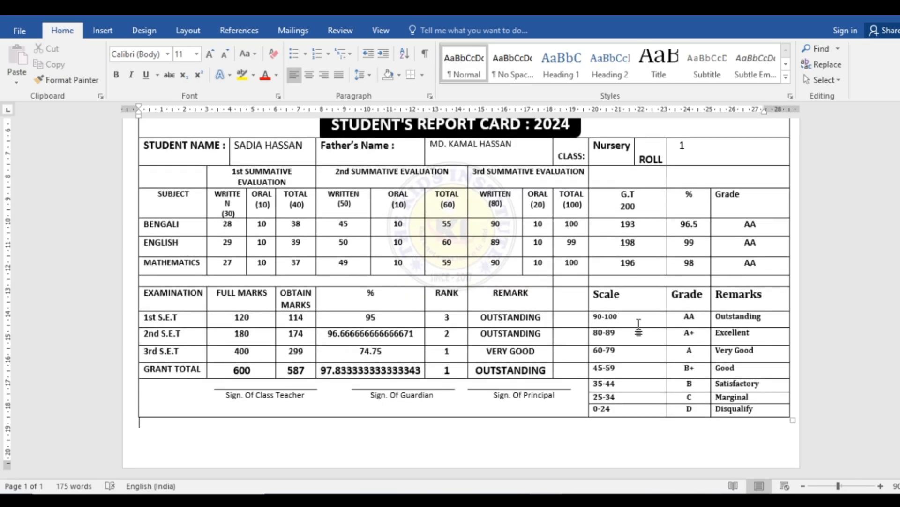
{"action": "key", "text": "ctrl+End"}
Switch to the Excel workbook, look through the 1ST SEM student list to its last row, and return to the Word report card.
{"action": "key", "text": "alt+Tab"}
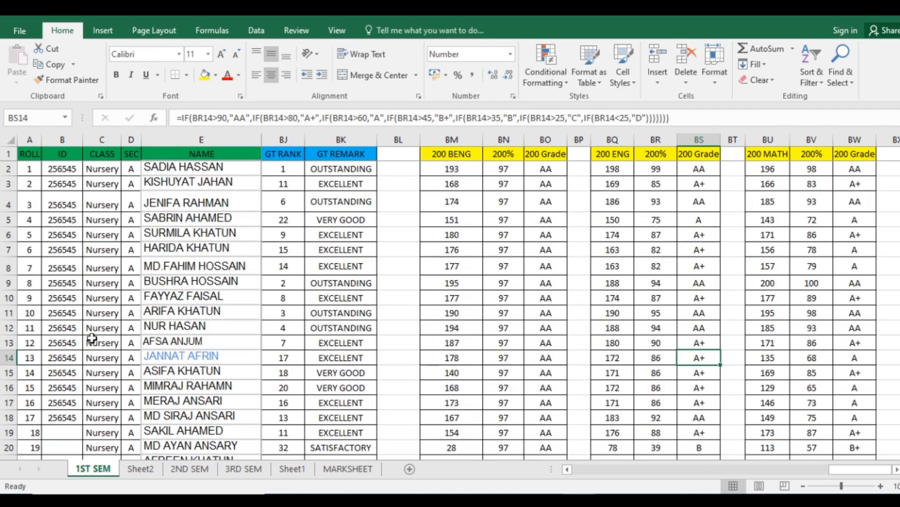
{"action": "scroll", "coordinate": [152, 366], "scroll_direction": "down", "scroll_amount": 5}
{"action": "left_click", "coordinate": [151, 364]}
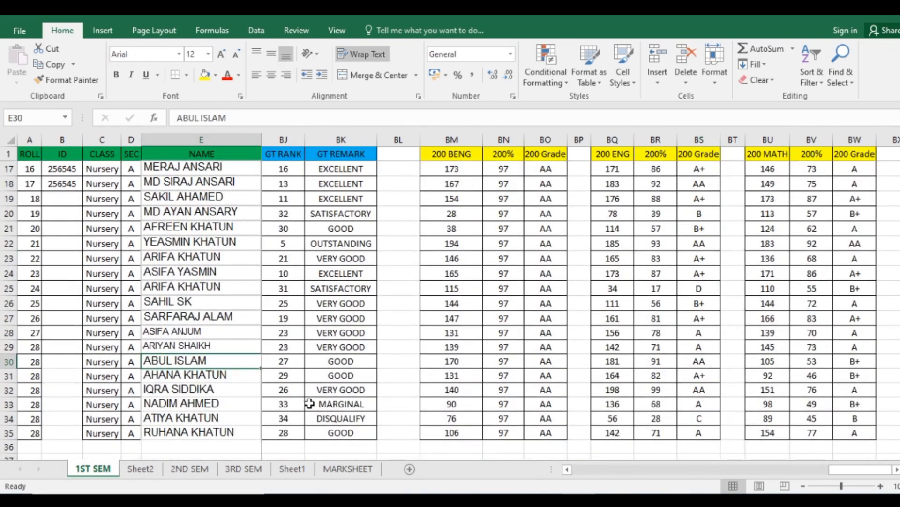
{"action": "key", "text": "alt+Tab"}
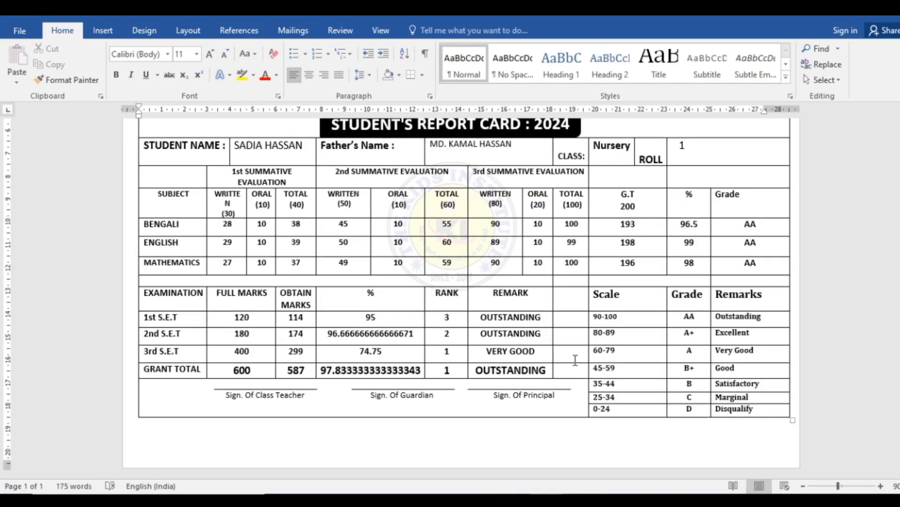
{"action": "scroll", "coordinate": [682, 299], "scroll_direction": "up", "scroll_amount": 3}
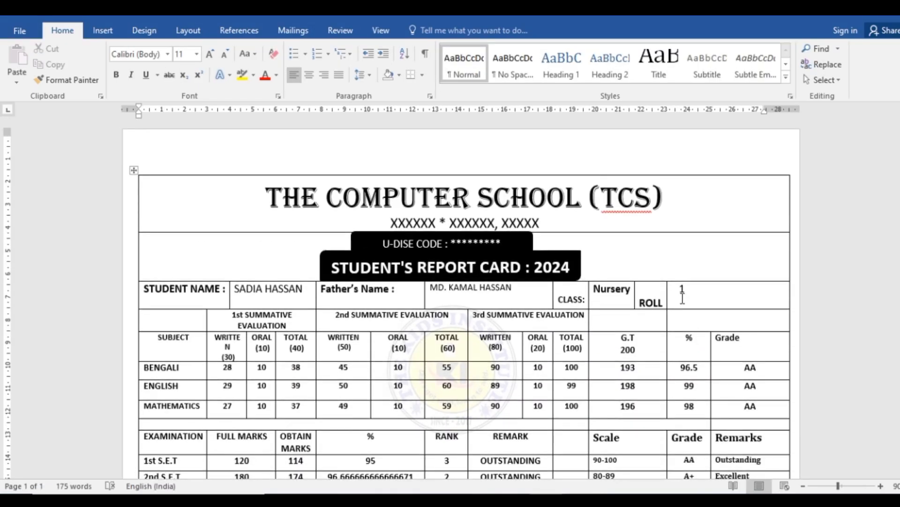
Finish the mail merge by merging all records into a new document of individual report cards.
{"action": "left_click", "coordinate": [295, 31]}
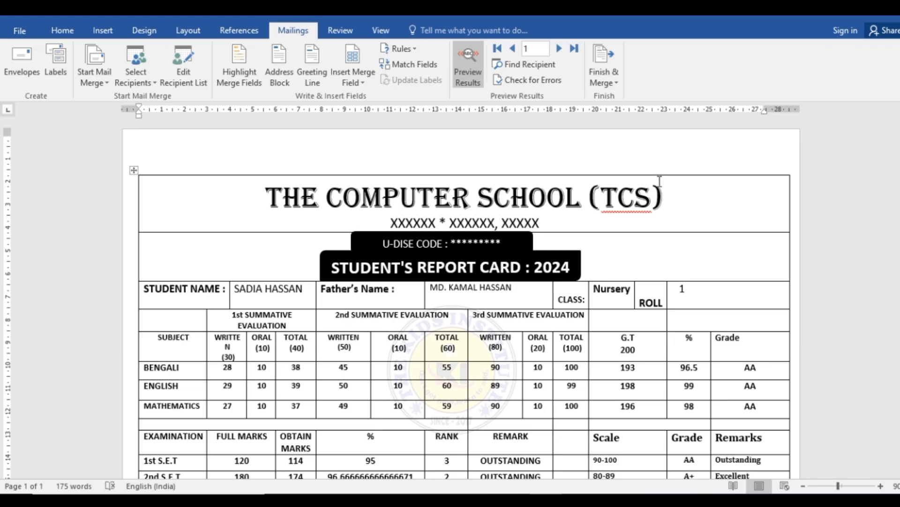
{"action": "left_click", "coordinate": [618, 84]}
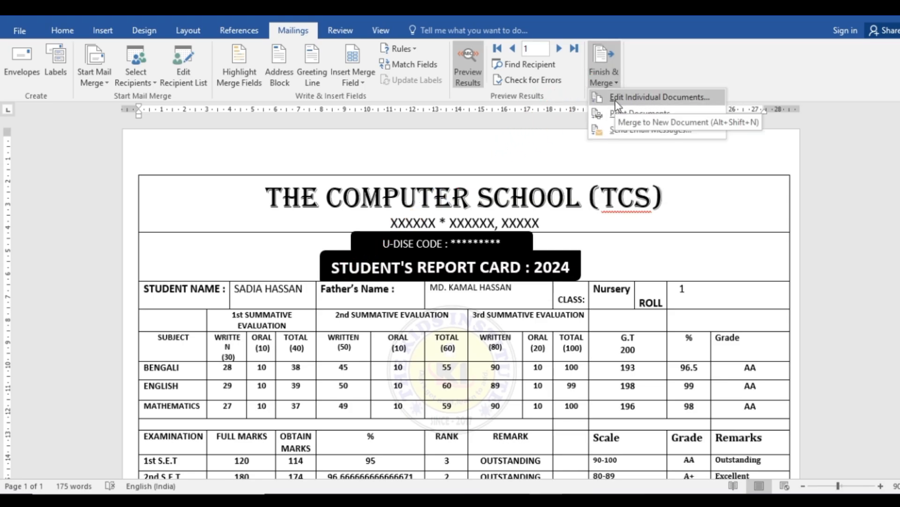
{"action": "left_click", "coordinate": [690, 98]}
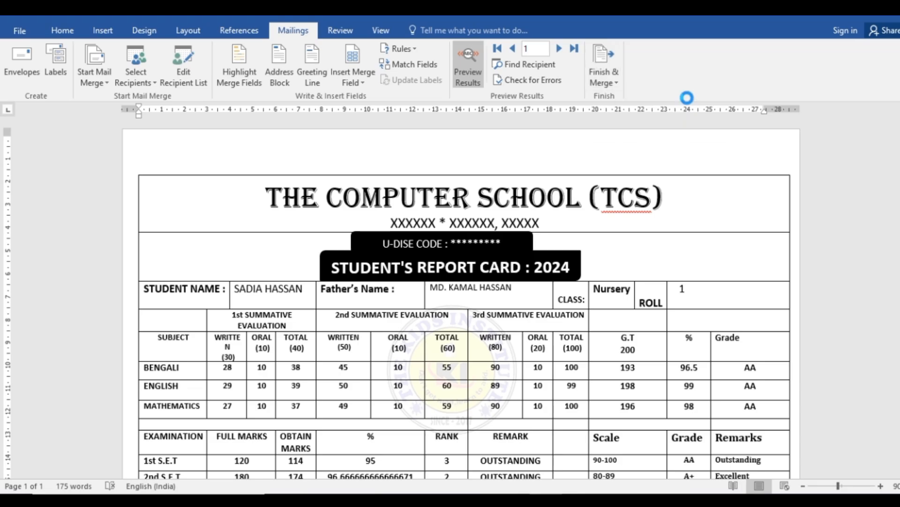
{"action": "left_click_drag", "start_coordinate": [472, 189], "coordinate": [693, 163]}
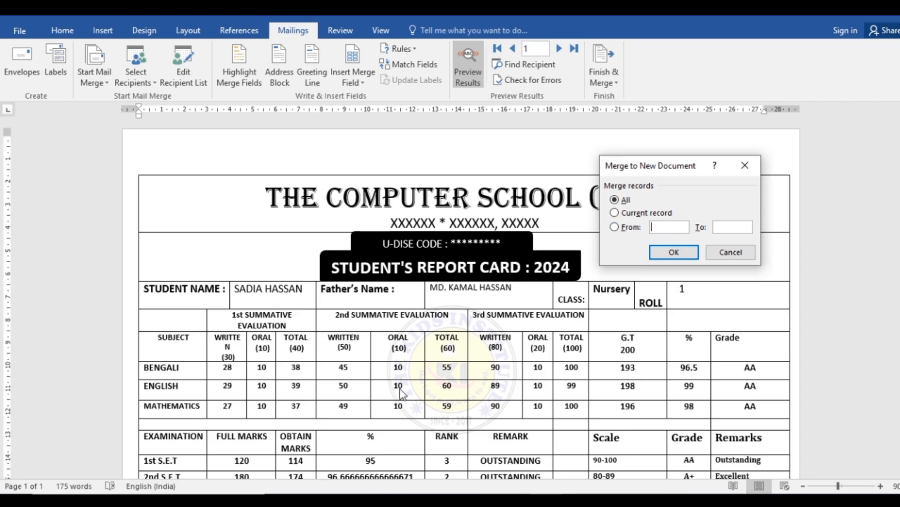
{"action": "left_click", "coordinate": [662, 228]}
{"action": "type", "text": "1"}
{"action": "left_click", "coordinate": [614, 199]}
{"action": "left_click_drag", "start_coordinate": [671, 167], "coordinate": [662, 138]}
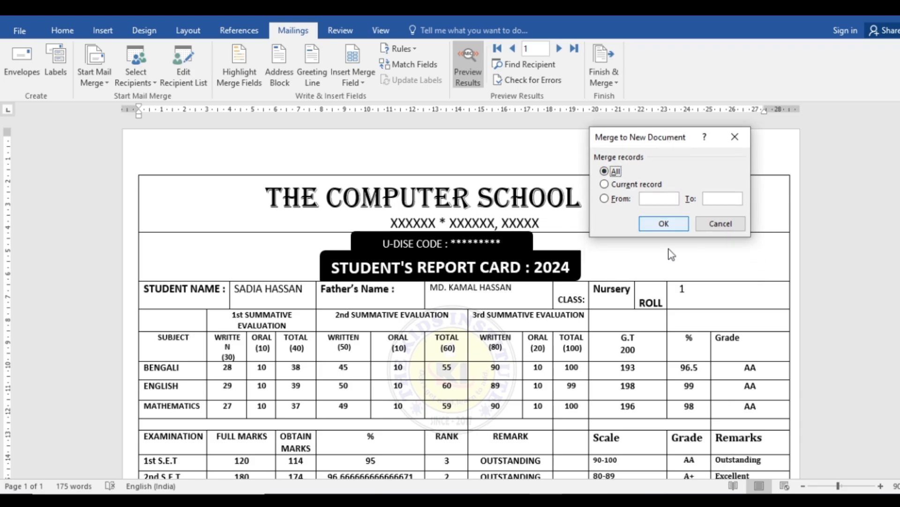
{"action": "left_click", "coordinate": [671, 224]}
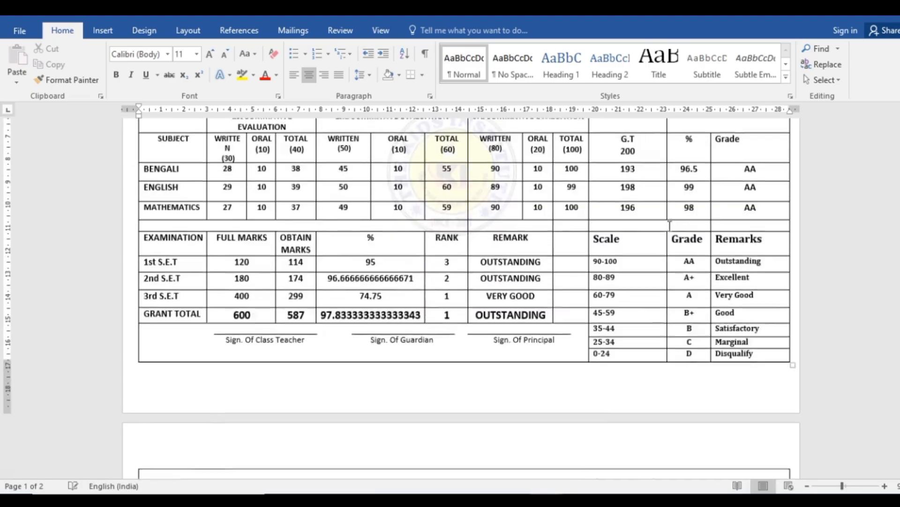
Look through the merged document and compare the individual students' report cards.
{"action": "scroll", "coordinate": [670, 225], "scroll_direction": "down", "scroll_amount": 15}
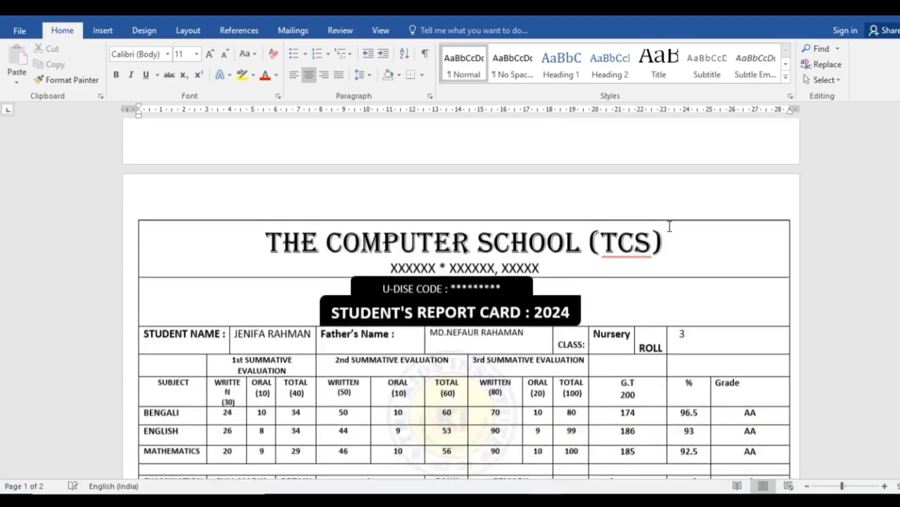
{"action": "scroll", "coordinate": [670, 226], "scroll_direction": "down", "scroll_amount": 20}
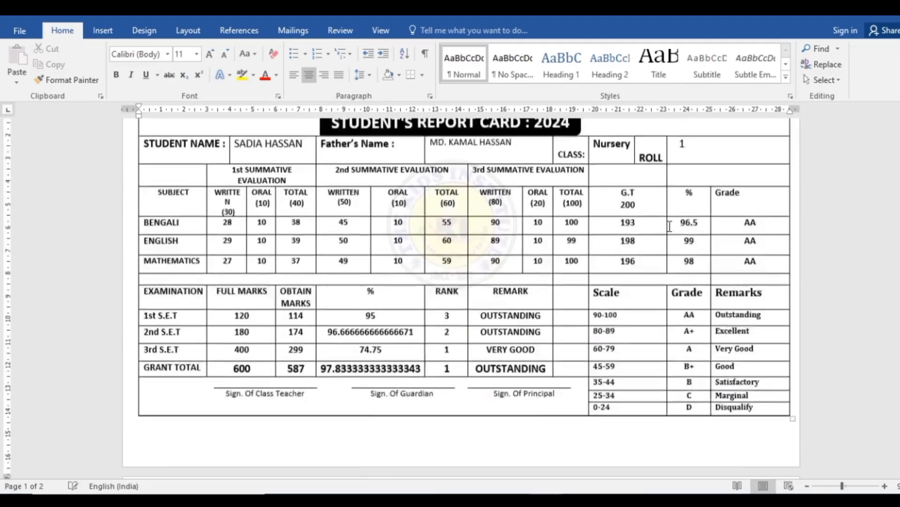
{"action": "scroll", "coordinate": [669, 226], "scroll_direction": "up", "scroll_amount": 3}
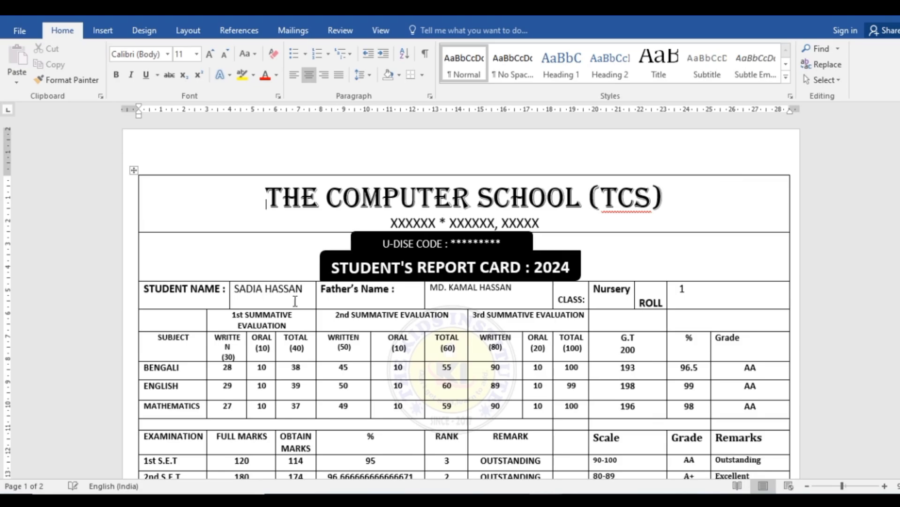
{"action": "scroll", "coordinate": [495, 270], "scroll_direction": "down", "scroll_amount": 2}
{"action": "scroll", "coordinate": [555, 251], "scroll_direction": "down", "scroll_amount": 15}
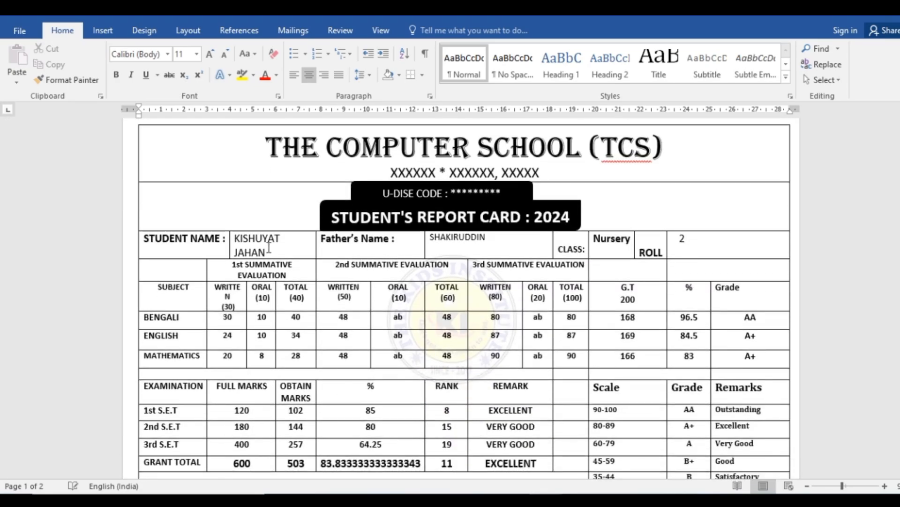
Check the merged report cards for roll numbers 2 to 5, including each student's name, marks and grades.
{"action": "scroll", "coordinate": [652, 253], "scroll_direction": "down", "scroll_amount": 9}
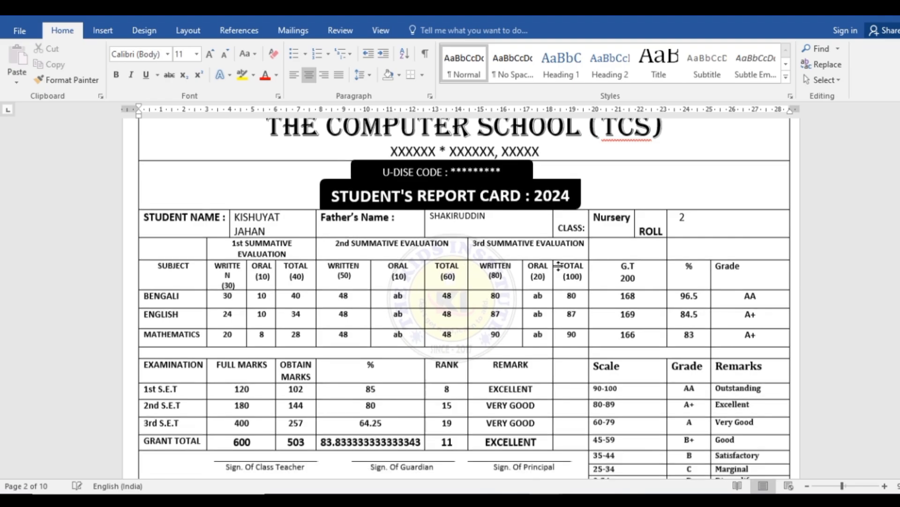
{"action": "scroll", "coordinate": [719, 266], "scroll_direction": "down", "scroll_amount": 3}
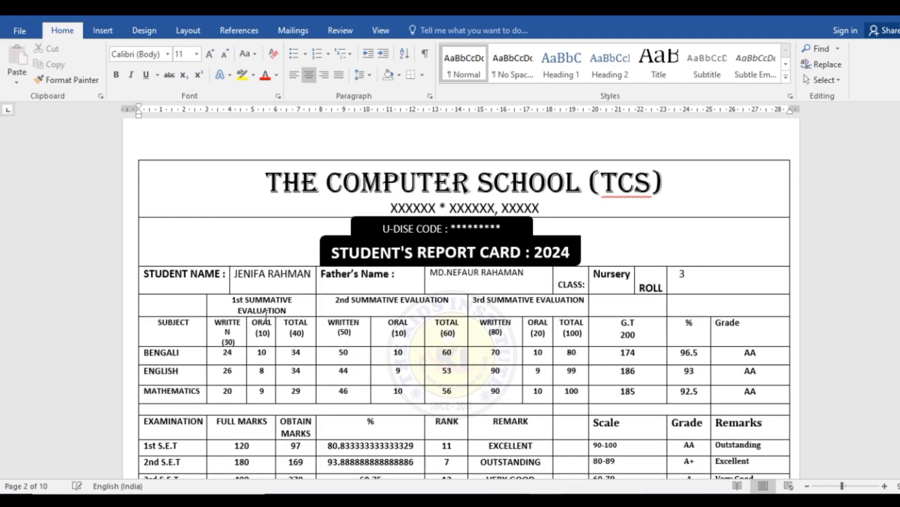
{"action": "scroll", "coordinate": [584, 305], "scroll_direction": "down", "scroll_amount": 10}
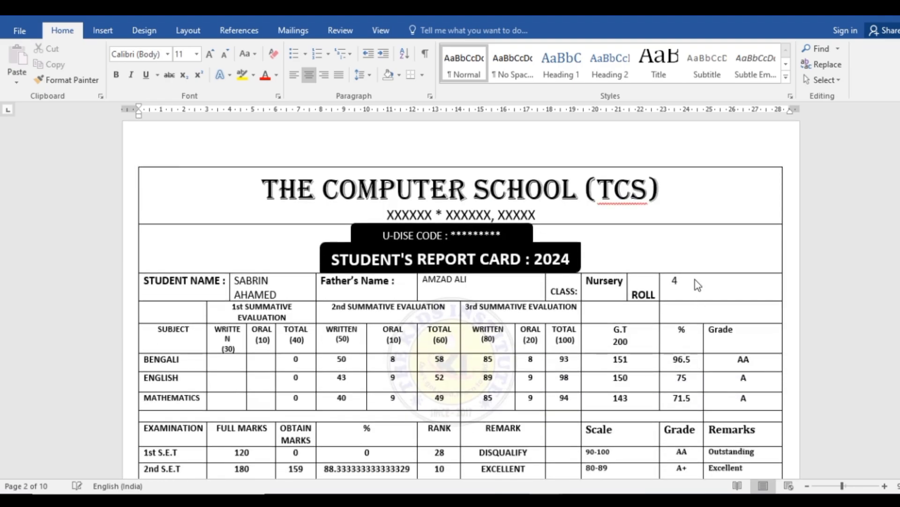
{"action": "scroll", "coordinate": [531, 308], "scroll_direction": "down", "scroll_amount": 14}
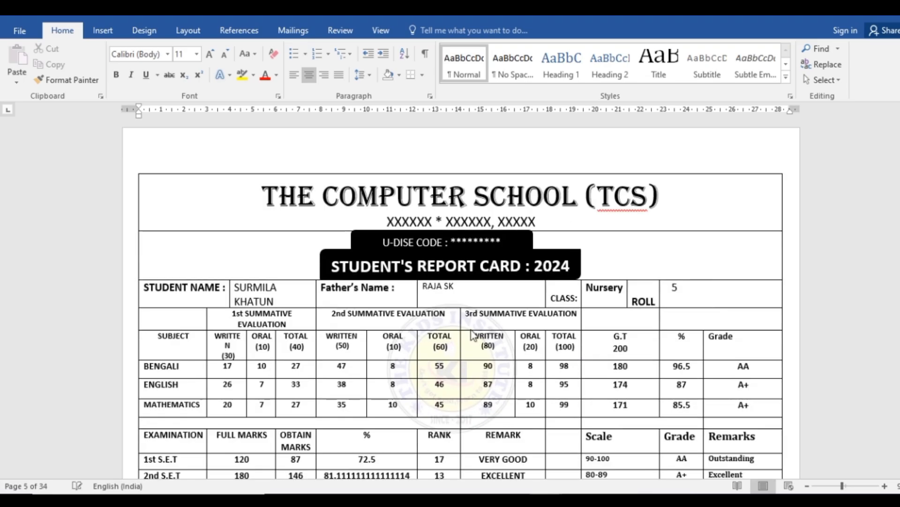
{"action": "scroll", "coordinate": [474, 334], "scroll_direction": "down", "scroll_amount": 5}
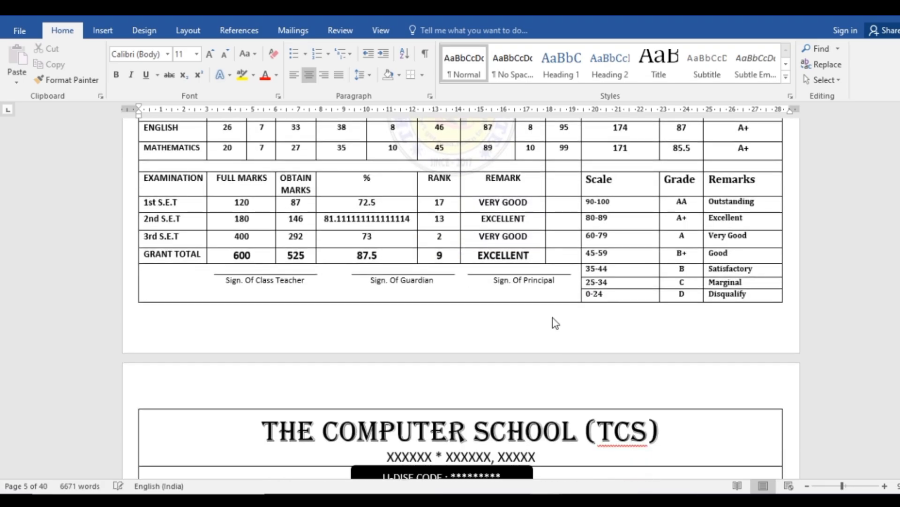
Go back to the report card for roll 3 and examine the marks, ranks and remarks on the cards through roll 9.
{"action": "scroll", "coordinate": [556, 323], "scroll_direction": "up", "scroll_amount": 4}
{"action": "scroll", "coordinate": [545, 303], "scroll_direction": "up", "scroll_amount": 7}
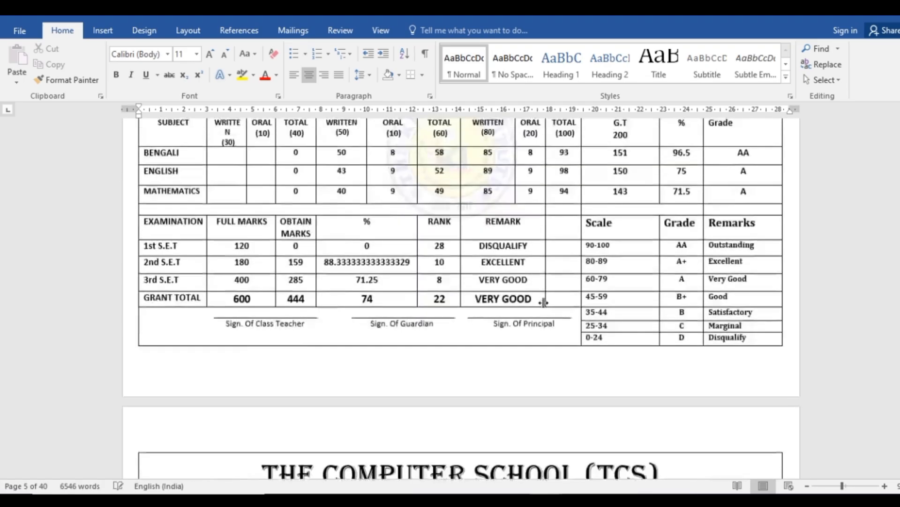
{"action": "scroll", "coordinate": [543, 302], "scroll_direction": "up", "scroll_amount": 20}
{"action": "scroll", "coordinate": [542, 310], "scroll_direction": "down", "scroll_amount": 4}
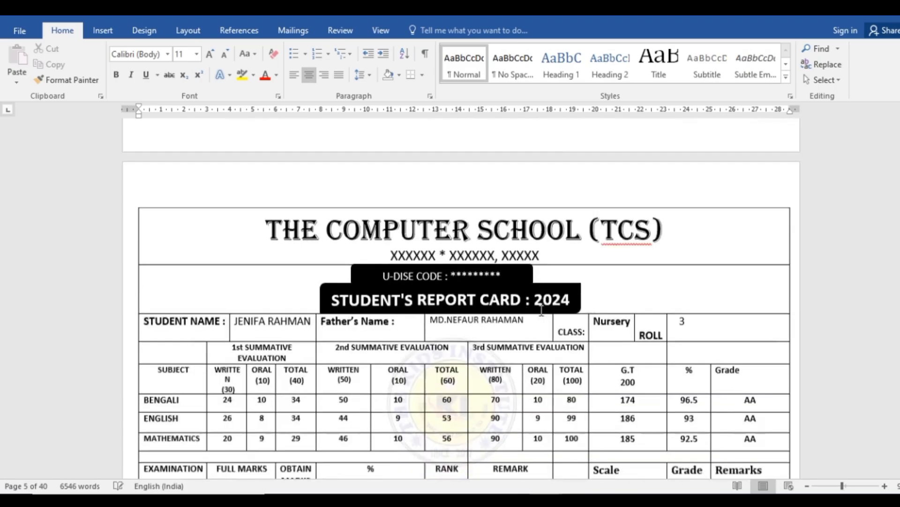
{"action": "scroll", "coordinate": [541, 311], "scroll_direction": "down", "scroll_amount": 7}
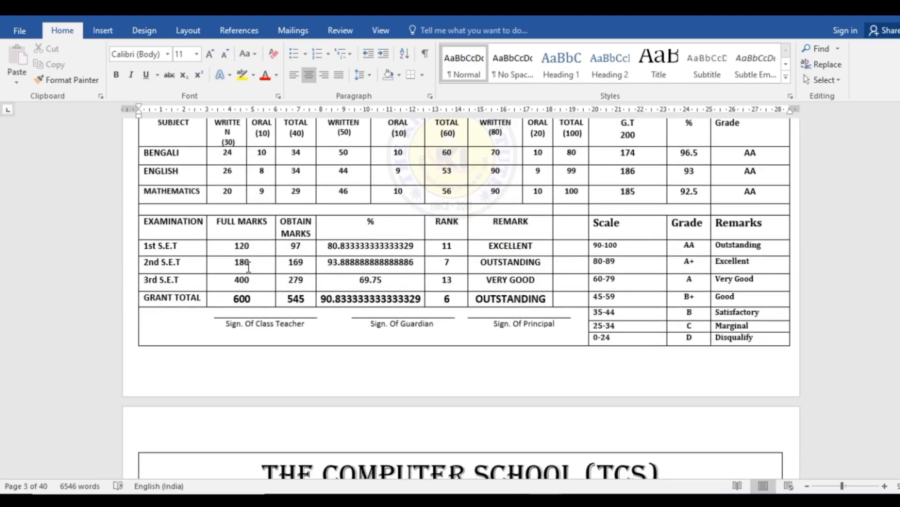
{"action": "scroll", "coordinate": [544, 305], "scroll_direction": "down", "scroll_amount": 14}
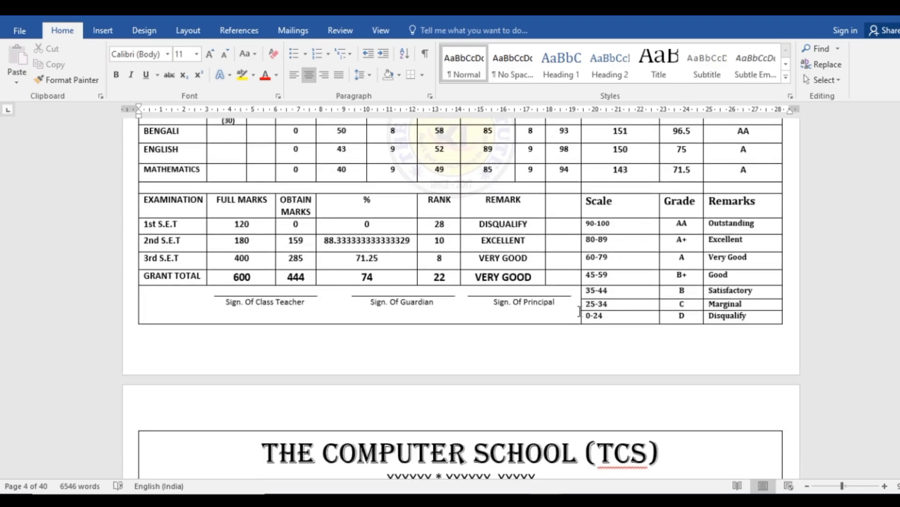
{"action": "scroll", "coordinate": [584, 302], "scroll_direction": "down", "scroll_amount": 14}
{"action": "scroll", "coordinate": [583, 302], "scroll_direction": "up", "scroll_amount": 5}
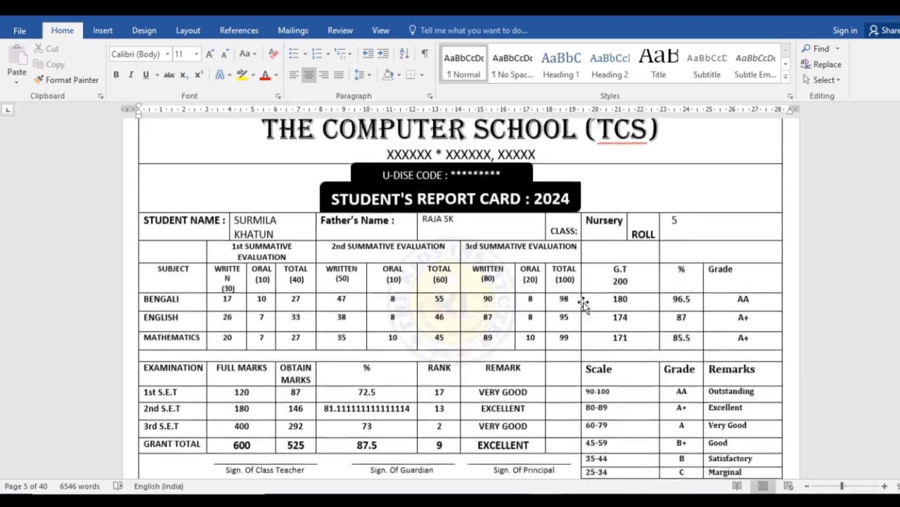
{"action": "scroll", "coordinate": [583, 302], "scroll_direction": "down", "scroll_amount": 5}
{"action": "scroll", "coordinate": [586, 308], "scroll_direction": "down", "scroll_amount": 20}
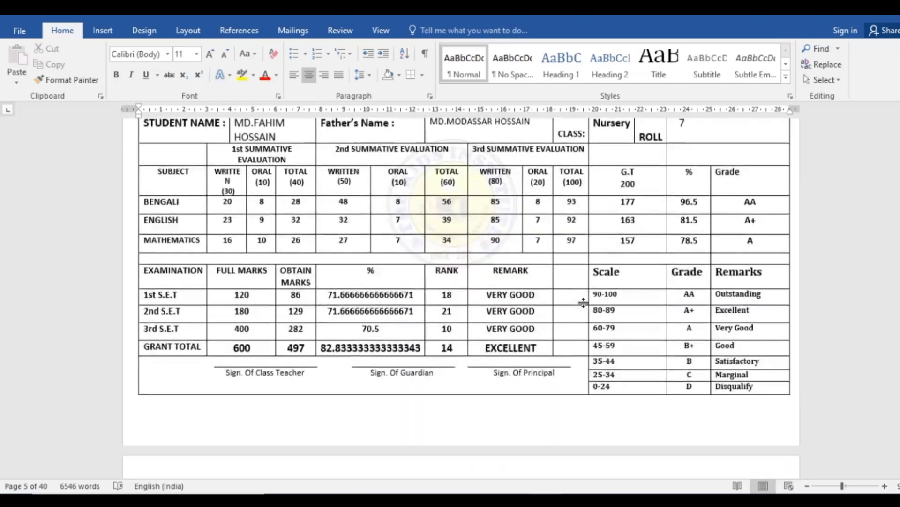
{"action": "scroll", "coordinate": [584, 303], "scroll_direction": "down", "scroll_amount": 20}
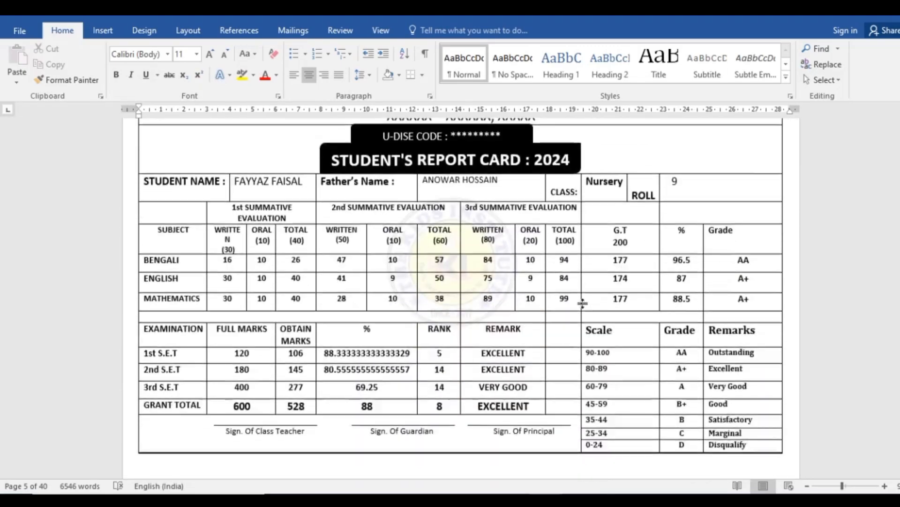
{"action": "scroll", "coordinate": [584, 303], "scroll_direction": "down", "scroll_amount": 2}
Return to the start of the merged document and examine the first student's complete report card.
{"action": "key", "text": "ctrl+Home"}
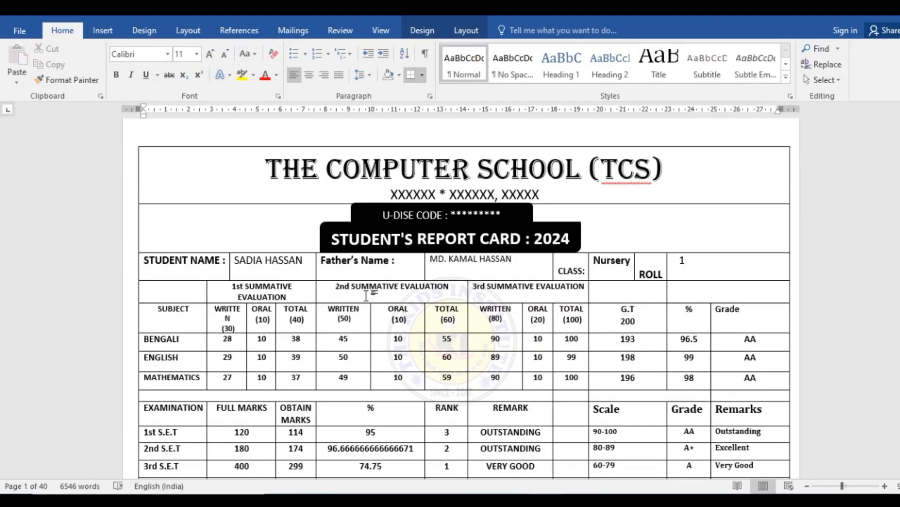
{"action": "scroll", "coordinate": [302, 282], "scroll_direction": "down", "scroll_amount": 1}
{"action": "scroll", "coordinate": [302, 282], "scroll_direction": "down", "scroll_amount": 1}
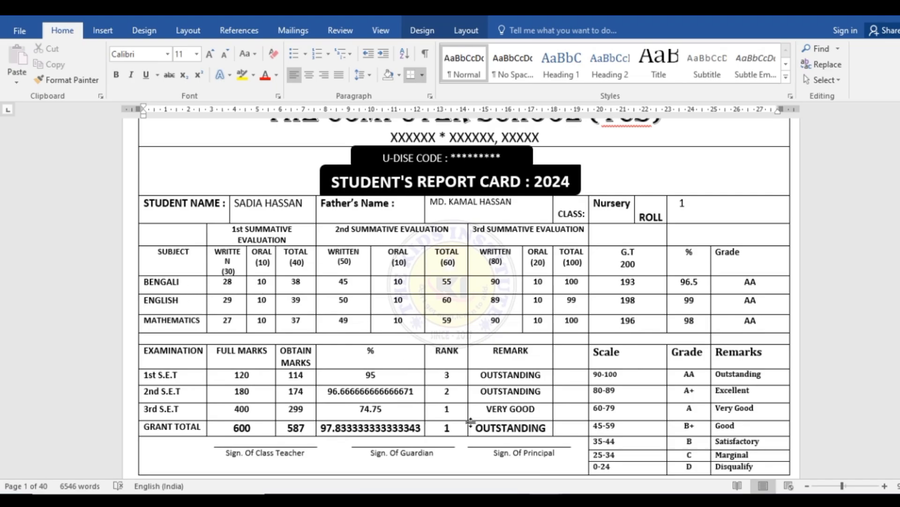
Switch to the Excel workbook, view the first students and their 1st-semester marks in 1ST SEM, and return to the merged Letters1 document in Word.
{"action": "left_click", "coordinate": [545, 499]}
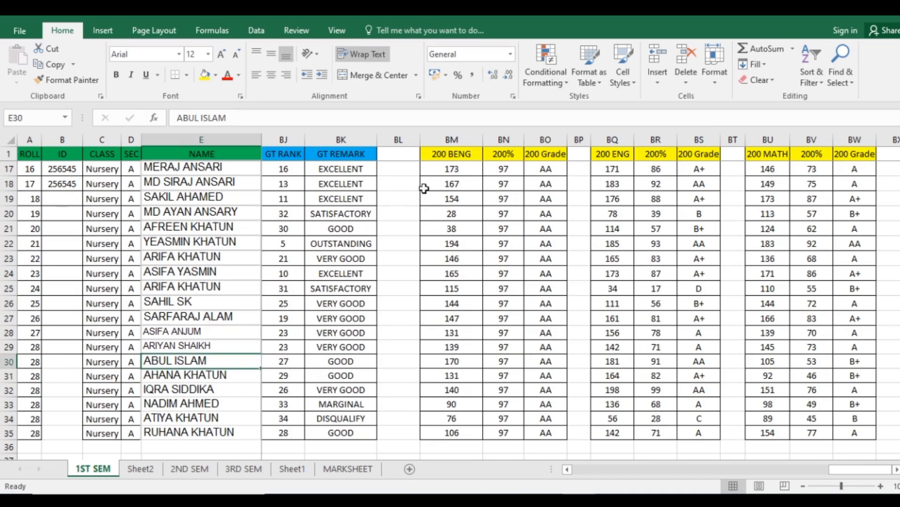
{"action": "left_click_drag", "start_coordinate": [840, 471], "coordinate": [581, 471]}
{"action": "scroll", "coordinate": [416, 187], "scroll_direction": "up", "scroll_amount": 5}
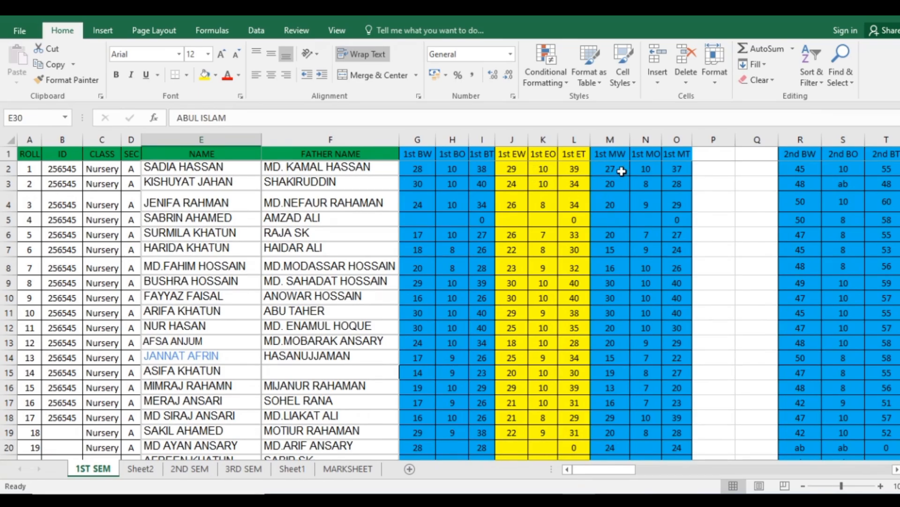
{"action": "left_click", "coordinate": [546, 501]}
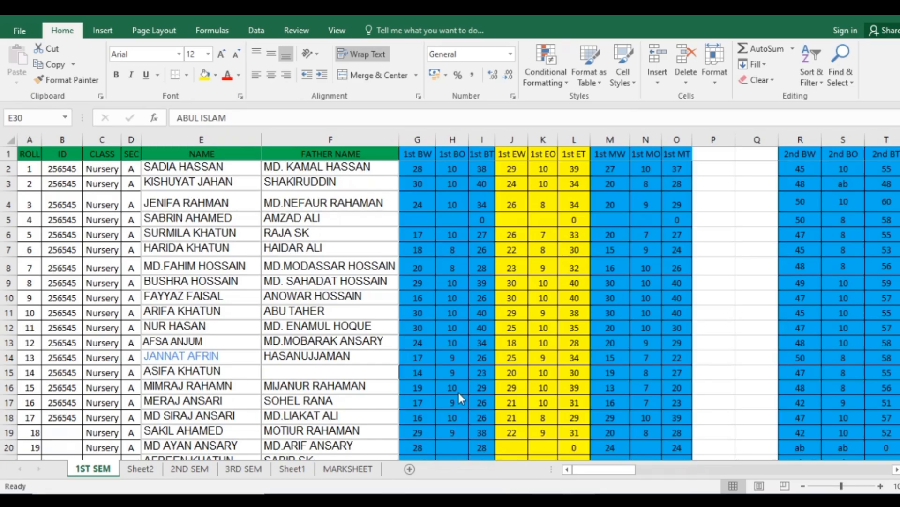
{"action": "mouse_move", "coordinate": [457, 448]}
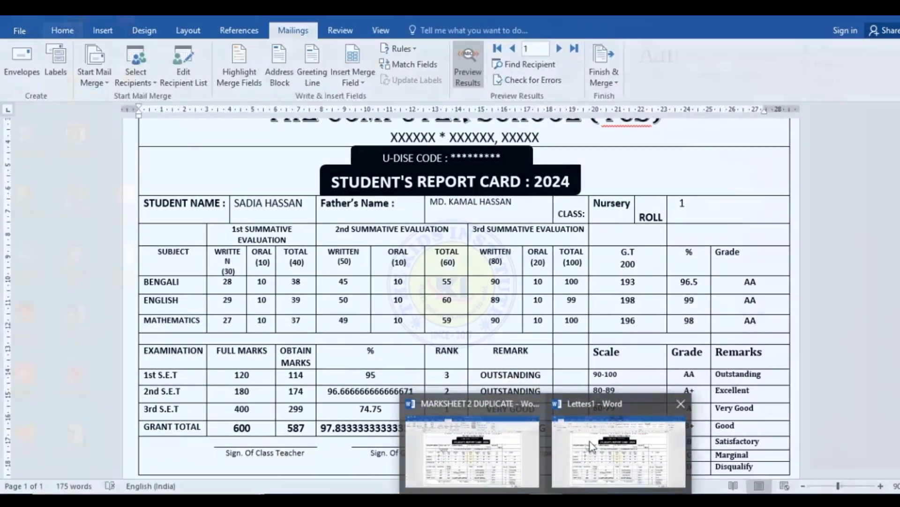
{"action": "left_click", "coordinate": [619, 451]}
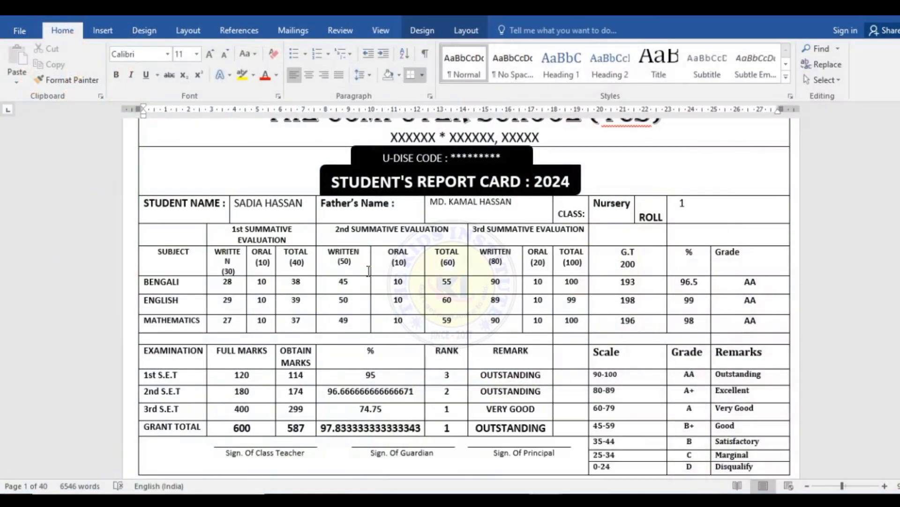
Review the roll 1 report card from the school heading down to the signature lines and grade scale.
{"action": "scroll", "coordinate": [408, 240], "scroll_direction": "down", "scroll_amount": 5}
{"action": "scroll", "coordinate": [408, 241], "scroll_direction": "up", "scroll_amount": 11}
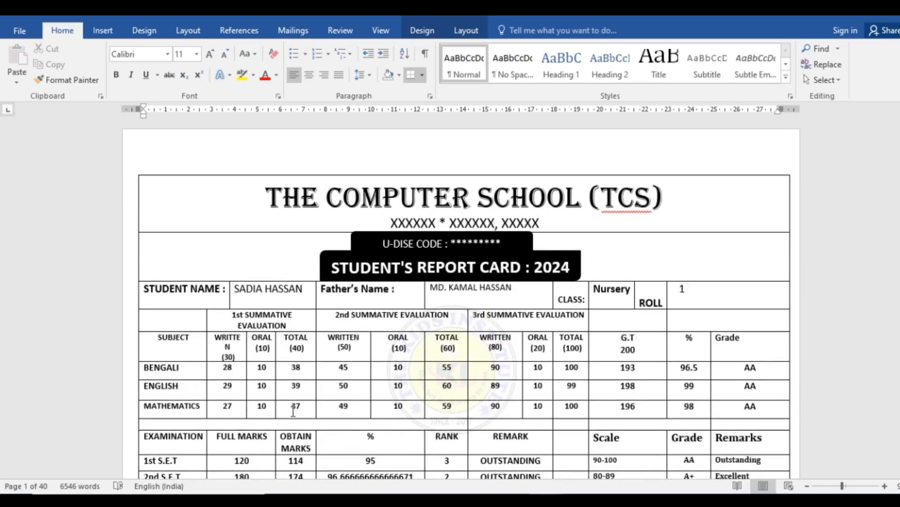
{"action": "scroll", "coordinate": [571, 313], "scroll_direction": "down", "scroll_amount": 2}
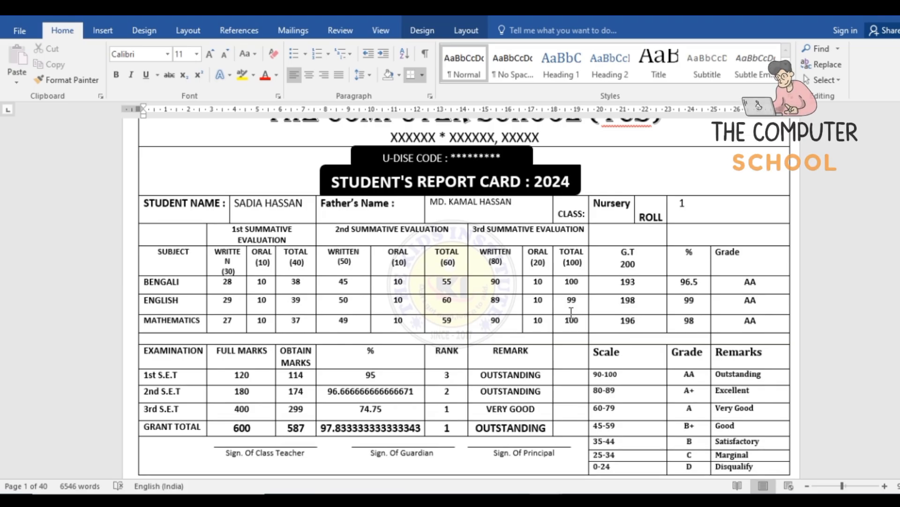
{"action": "scroll", "coordinate": [698, 340], "scroll_direction": "down", "scroll_amount": 6}
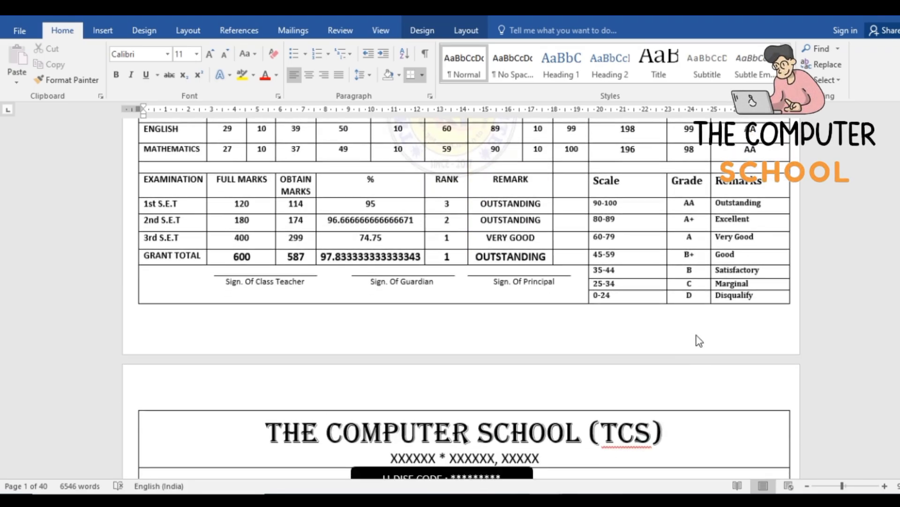
{"action": "scroll", "coordinate": [683, 308], "scroll_direction": "up", "scroll_amount": 8}
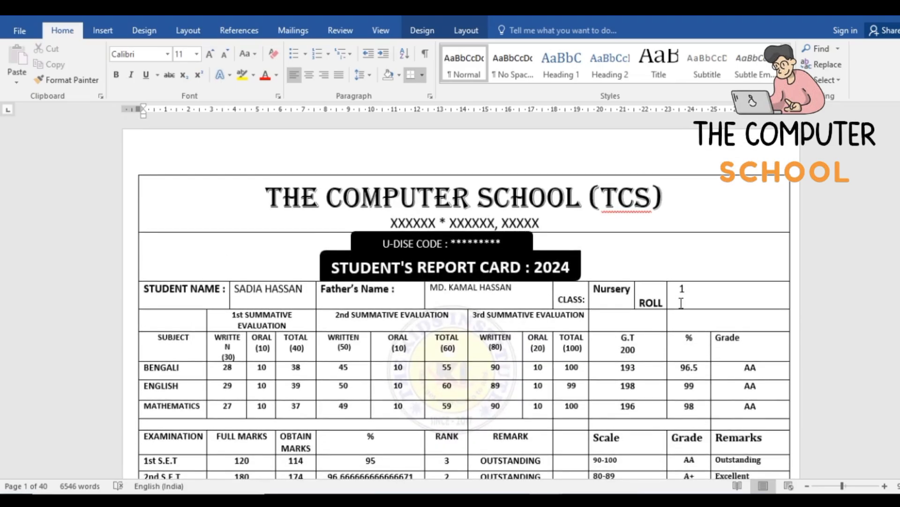
{"action": "scroll", "coordinate": [682, 302], "scroll_direction": "down", "scroll_amount": 5}
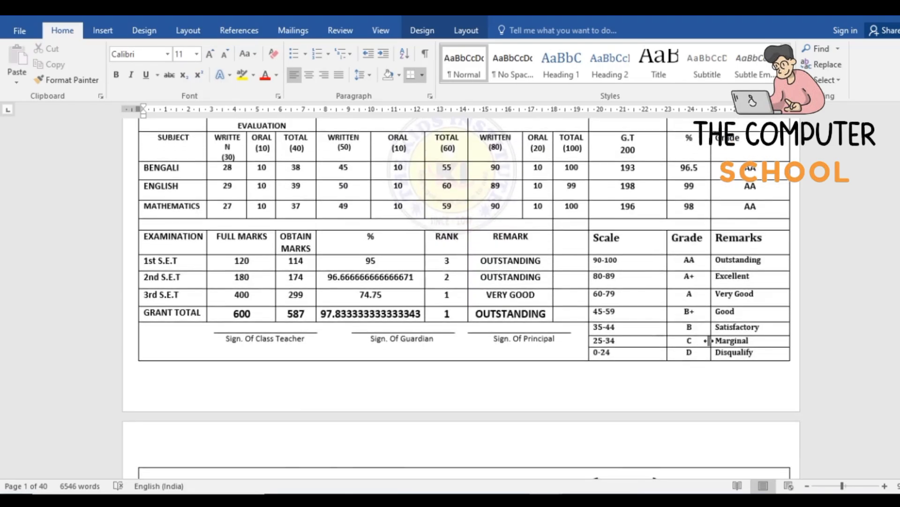
{"action": "scroll", "coordinate": [708, 340], "scroll_direction": "down", "scroll_amount": 1}
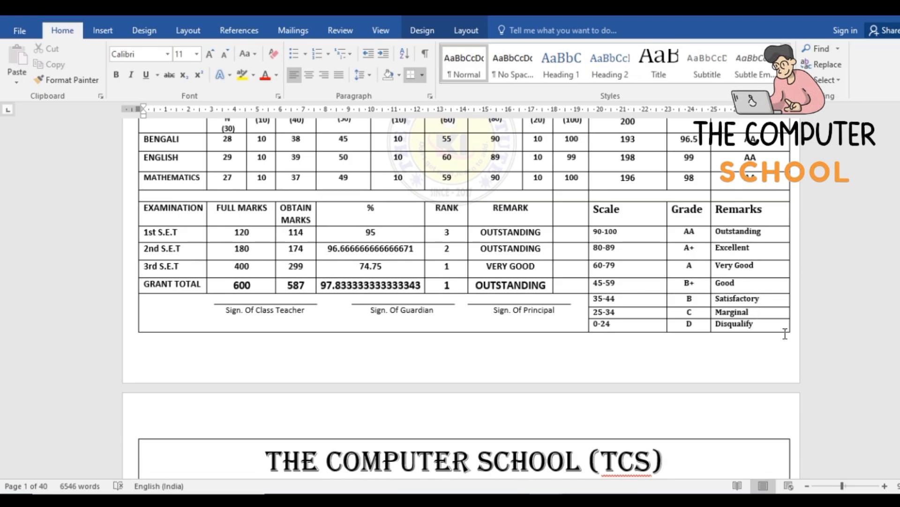
{"action": "scroll", "coordinate": [757, 303], "scroll_direction": "up", "scroll_amount": 6}
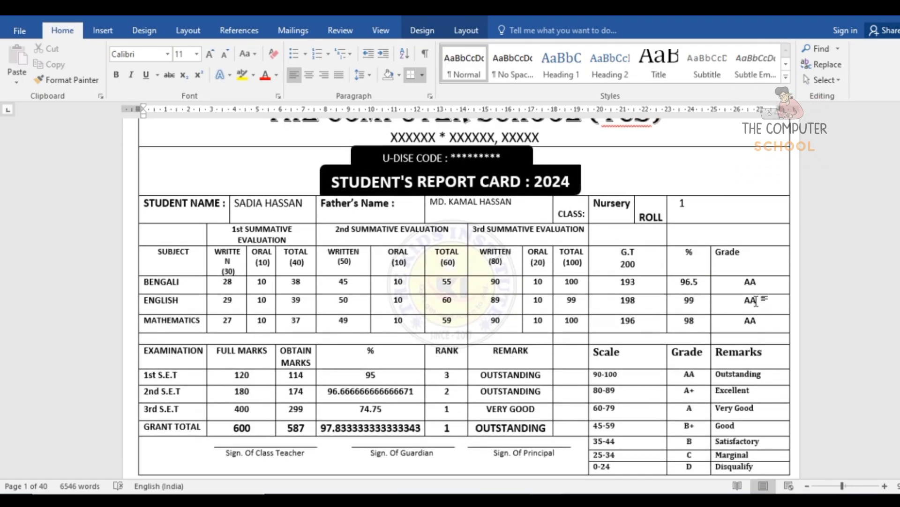